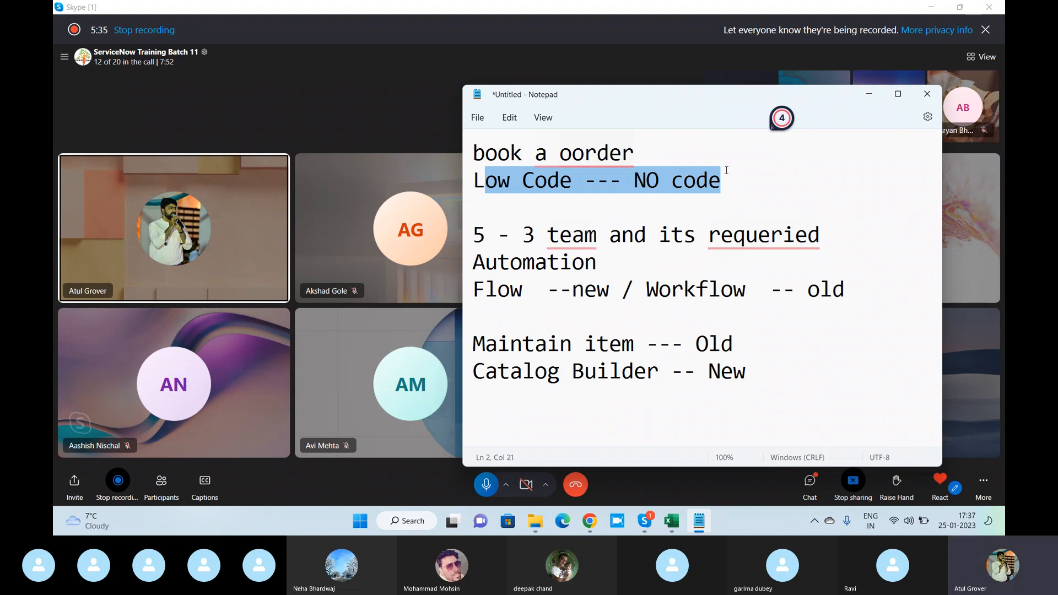
pyautogui.click(532, 289)
pyautogui.moveTo(671, 371); pyautogui.dragTo(465, 370)
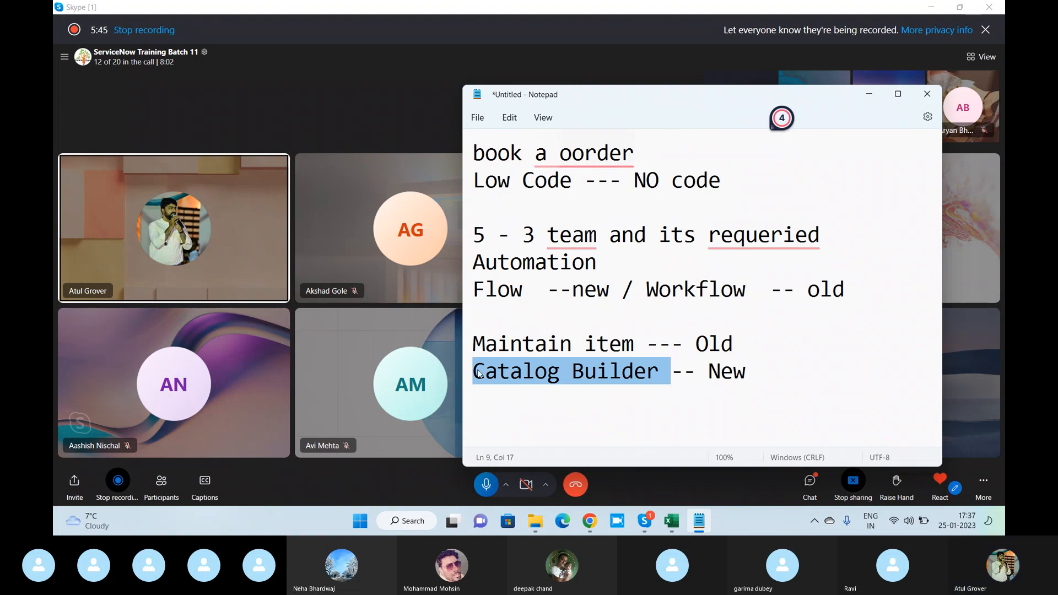
pyautogui.click(672, 284)
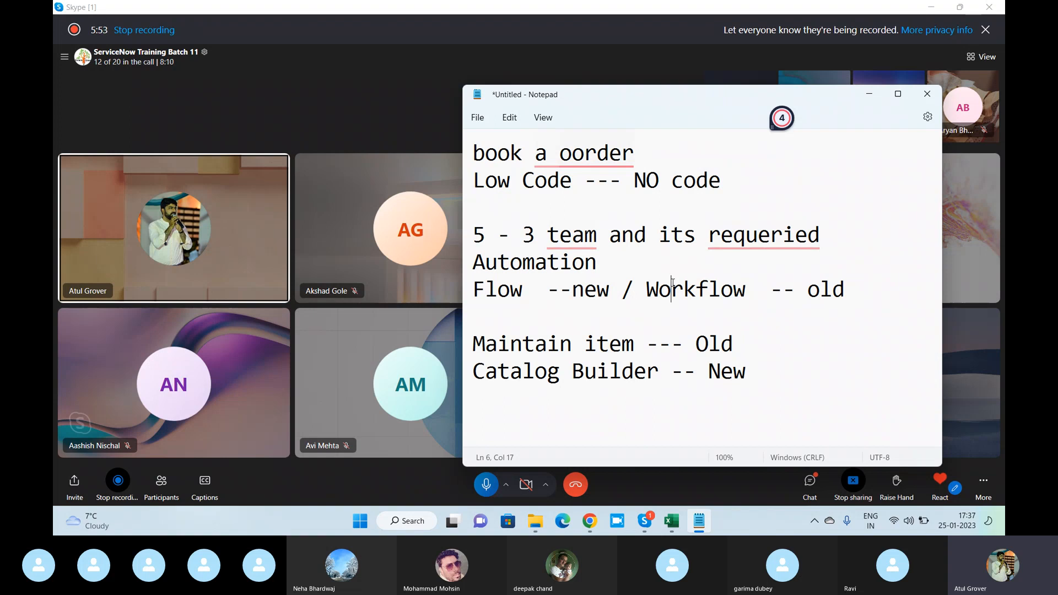
pyautogui.moveTo(761, 291); pyautogui.dragTo(649, 299)
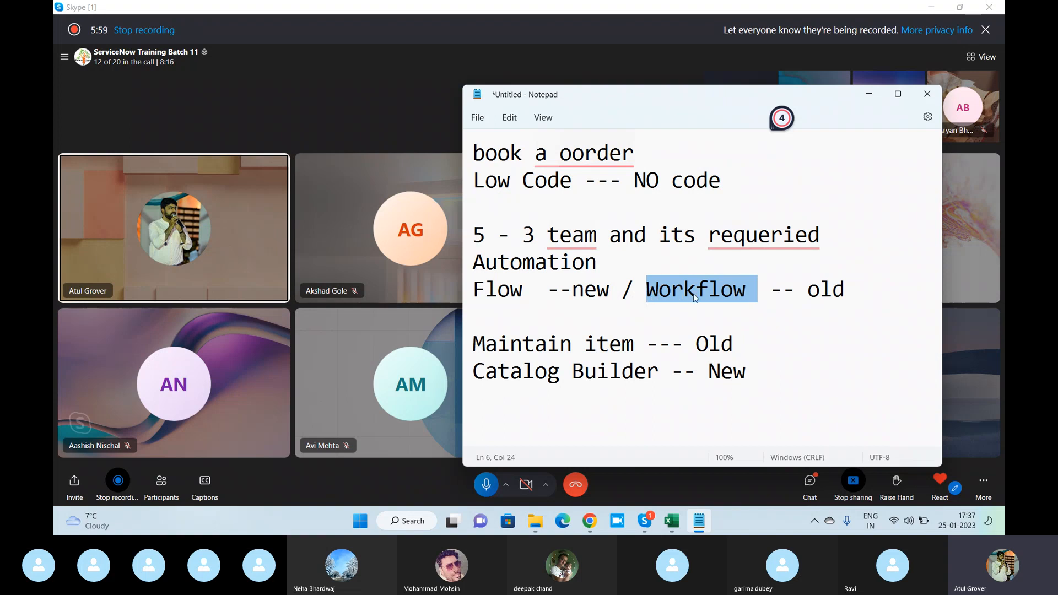
pyautogui.moveTo(536, 292); pyautogui.dragTo(462, 298)
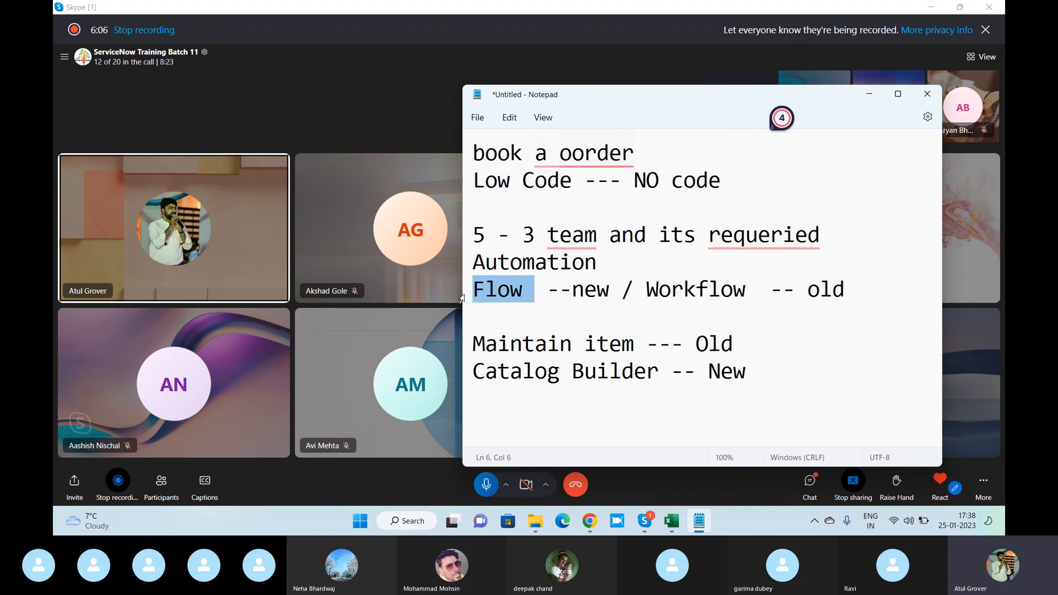
pyautogui.moveTo(634, 292); pyautogui.dragTo(747, 289)
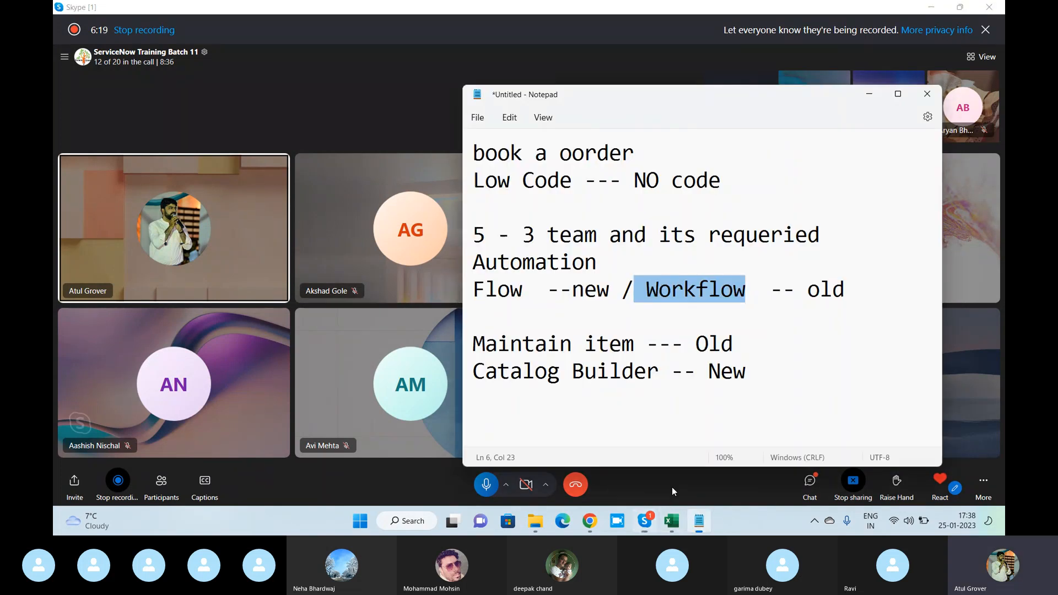
pyautogui.click(524, 242)
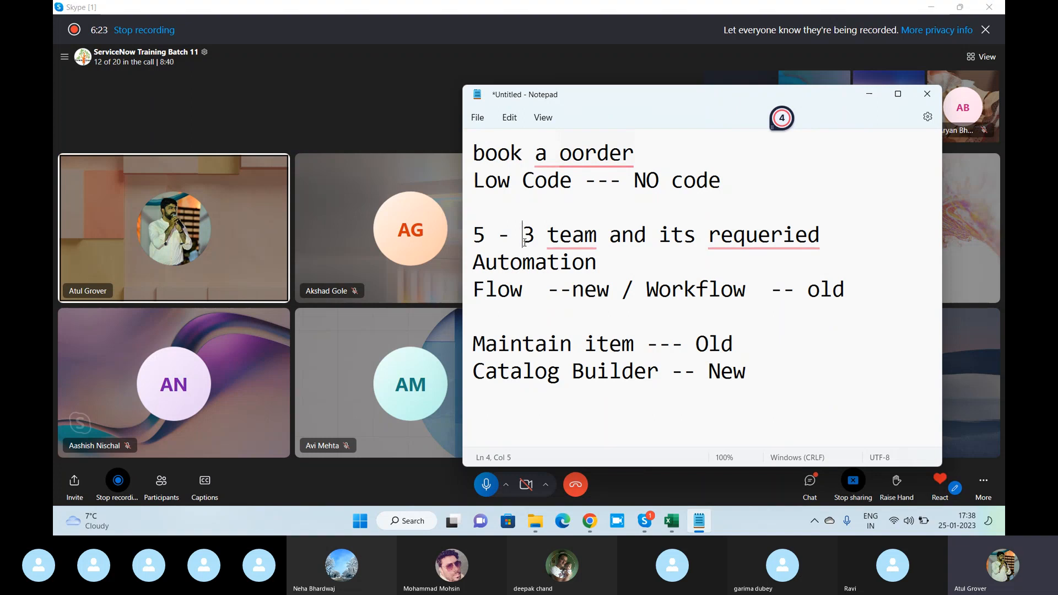
# - Switch to ServiceNow in the browser, find "workflow" in the application navigator and open the Workflow Editor
pyautogui.hotkey('alt', 'Tab')
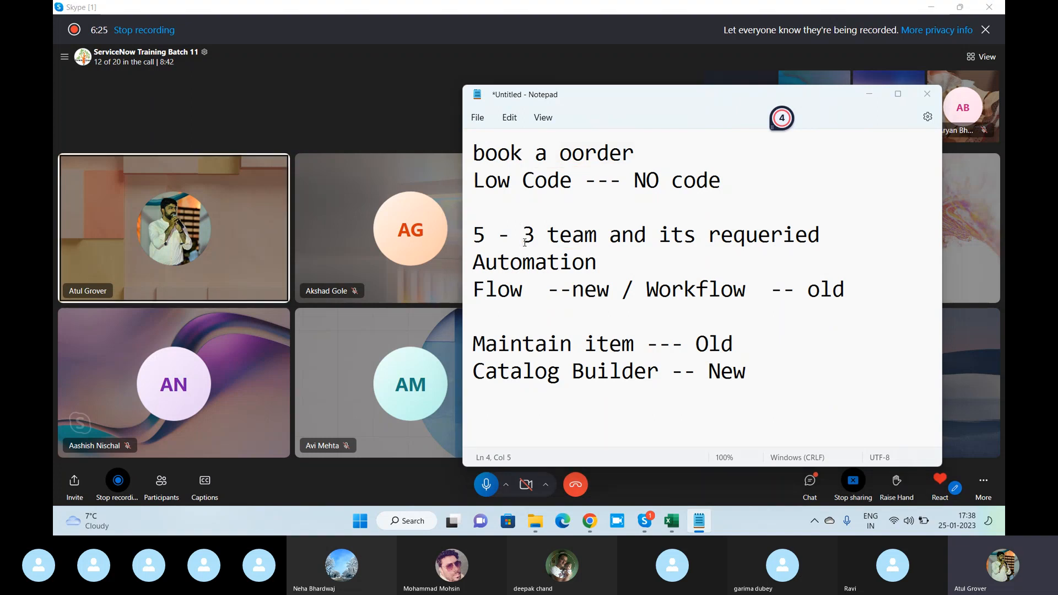
pyautogui.hotkey('alt', 'Tab')
pyautogui.press('Tab')
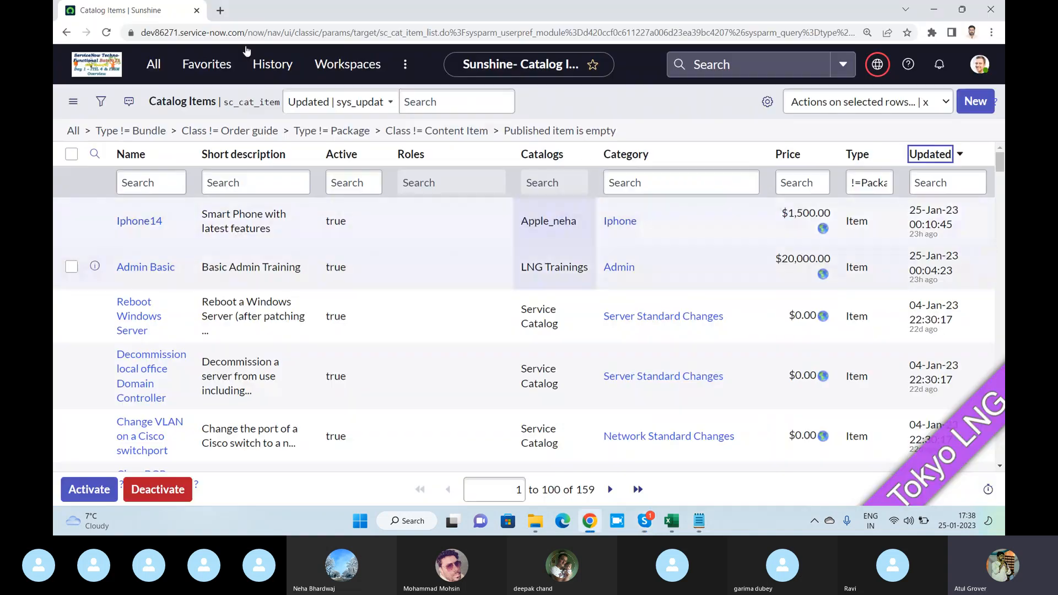
pyautogui.click(152, 75)
pyautogui.write('wo')
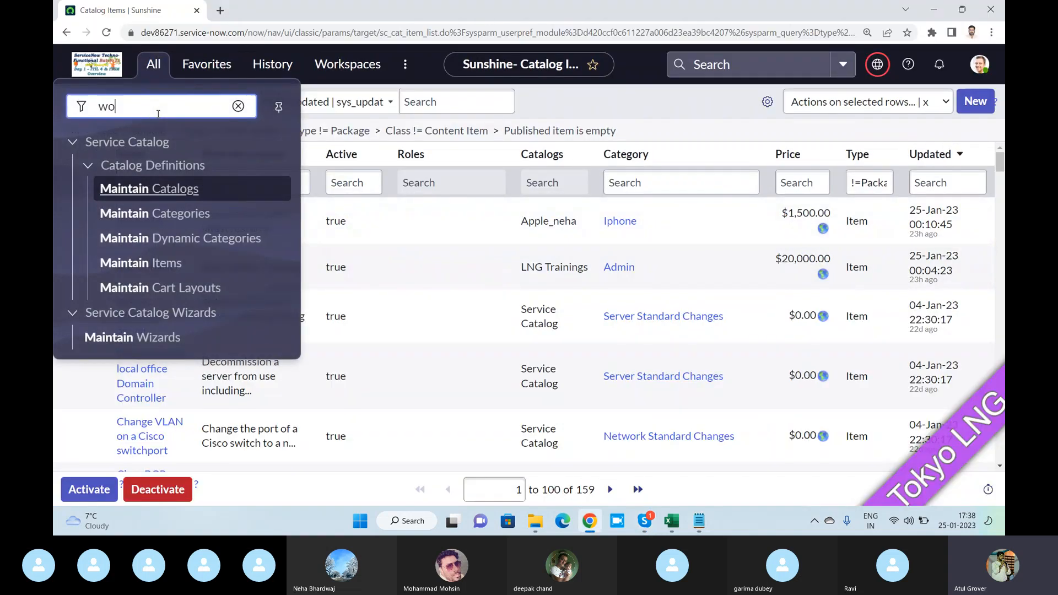
pyautogui.write('rkflow')
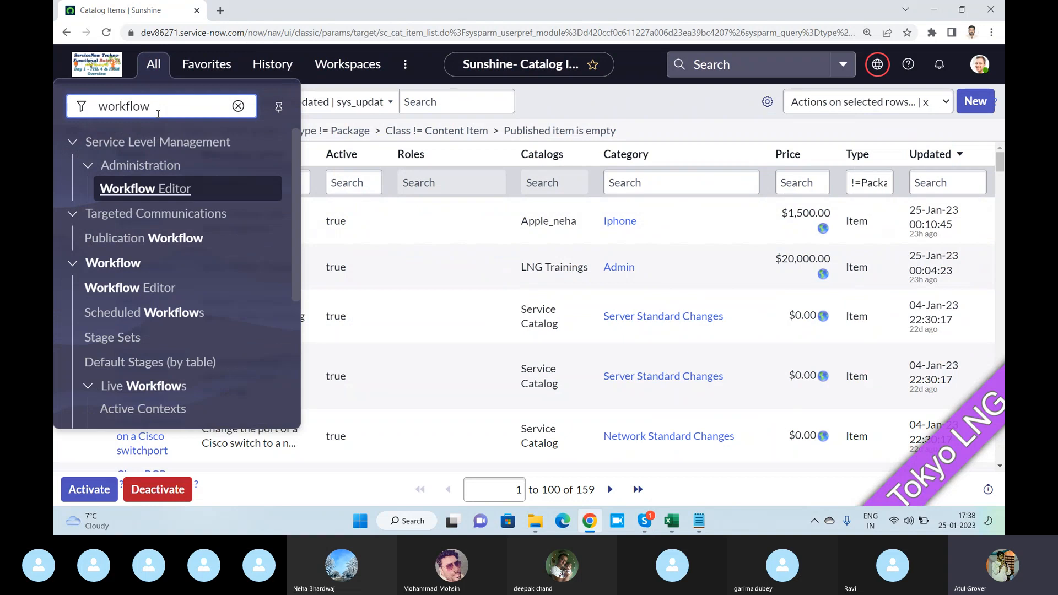
pyautogui.click(157, 292)
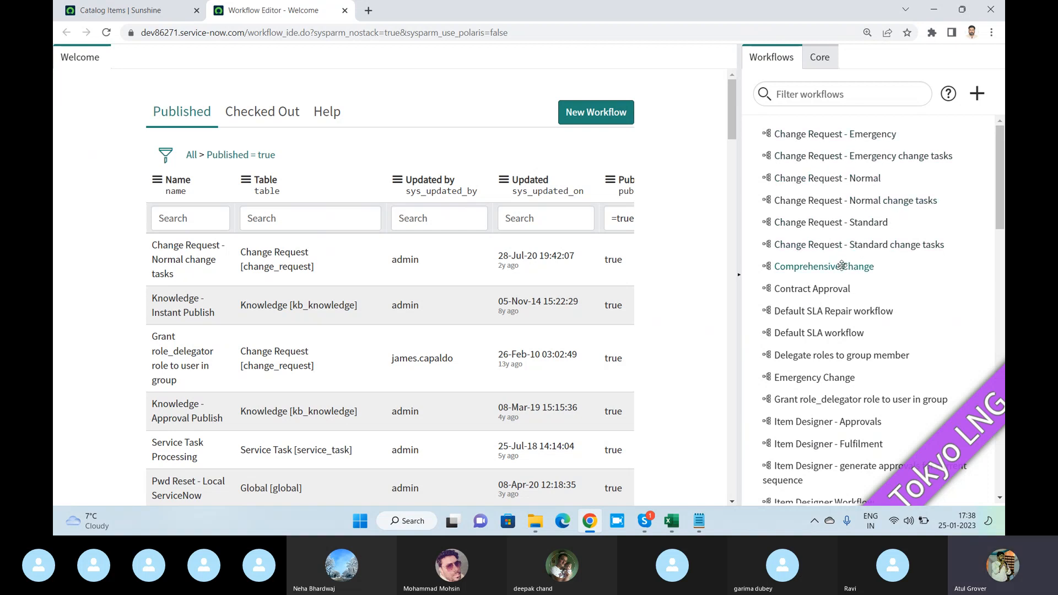
# - Filter the workflow list for "knowl" to view the knowledge workflows, and clear the filter again
pyautogui.click(804, 101)
pyautogui.write('kowl')
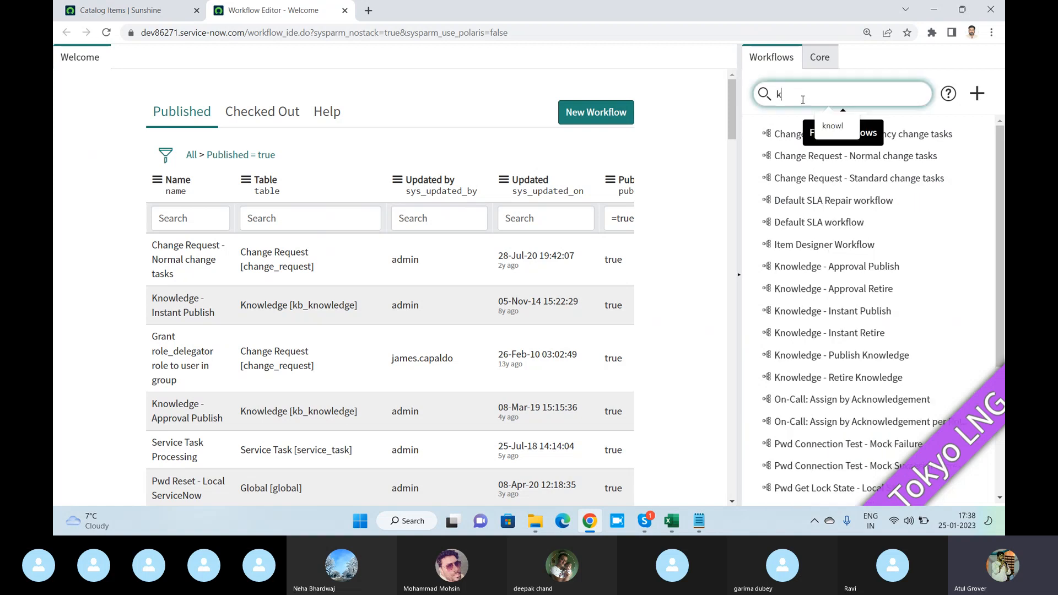
pyautogui.press('BackSpace')
pyautogui.press('BackSpace')
pyautogui.press('BackSpace')
pyautogui.write('nowl')
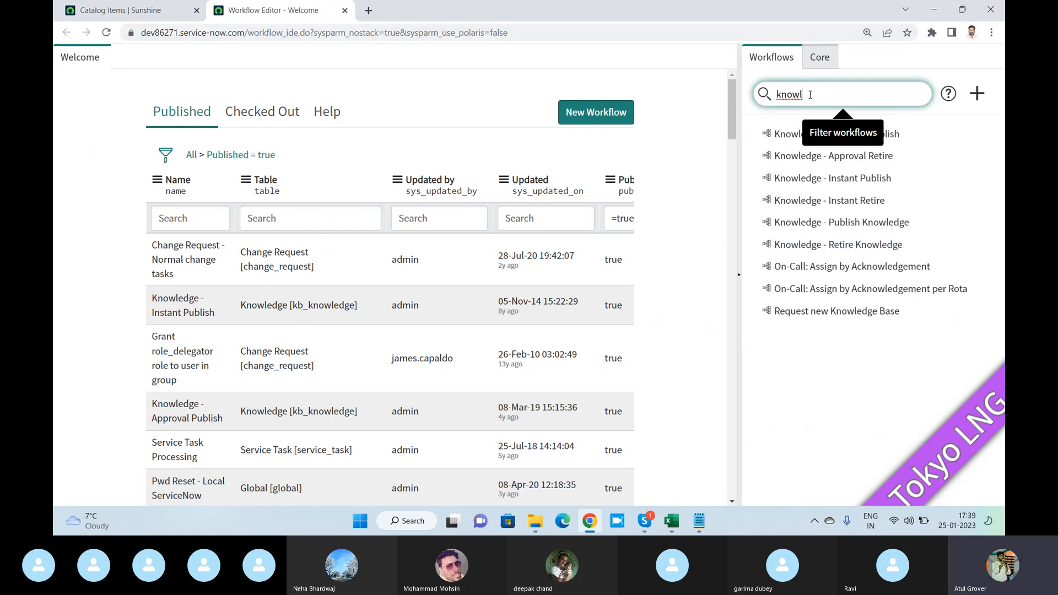
pyautogui.moveTo(808, 95); pyautogui.dragTo(745, 103)
pyautogui.press('BackSpace')
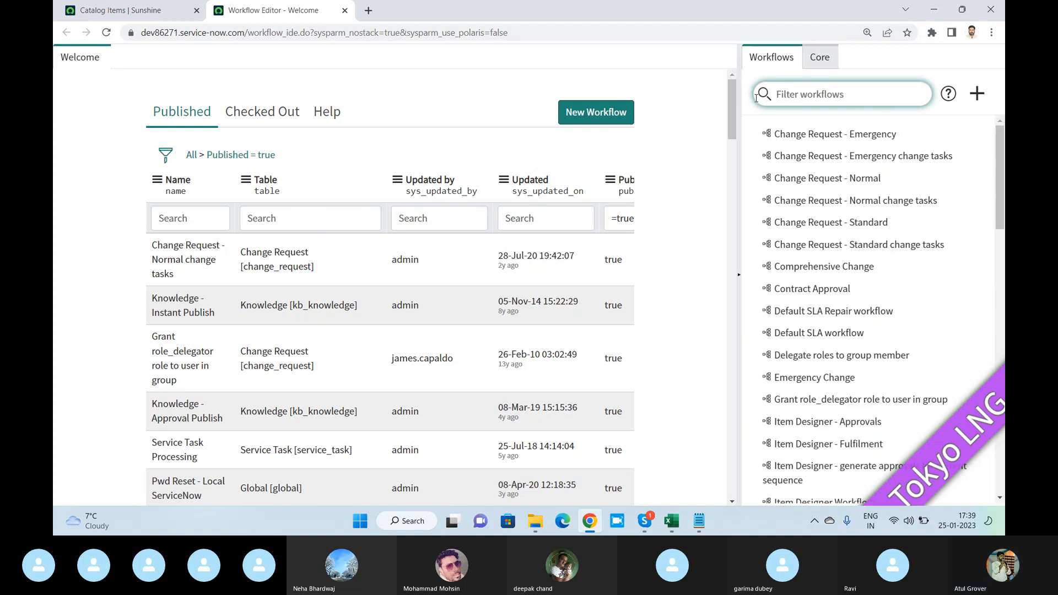
# - Start a new workflow and name it "LNG Training"
pyautogui.click(609, 113)
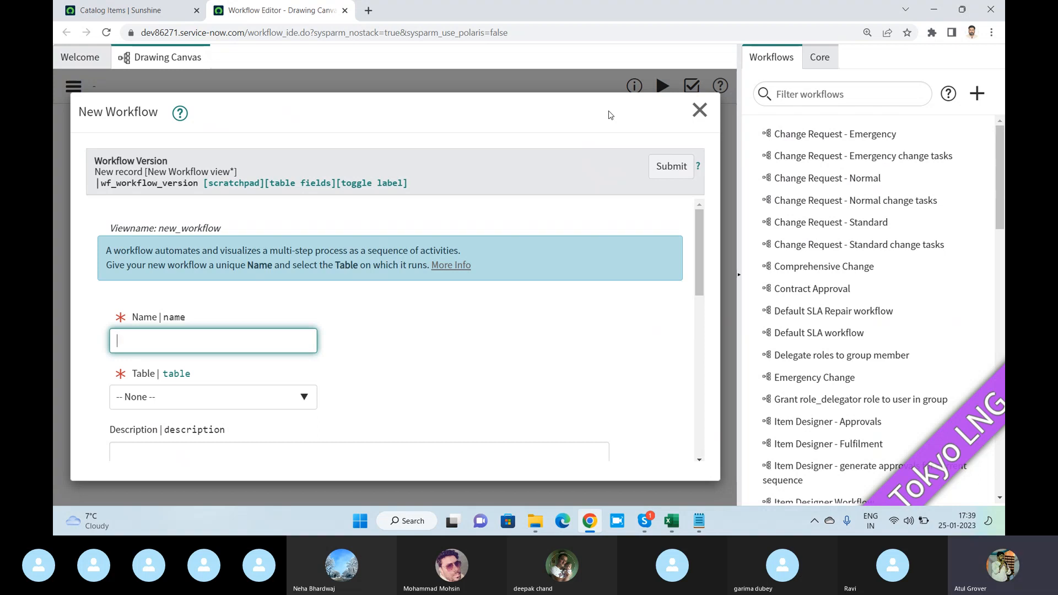
pyautogui.write('LNG')
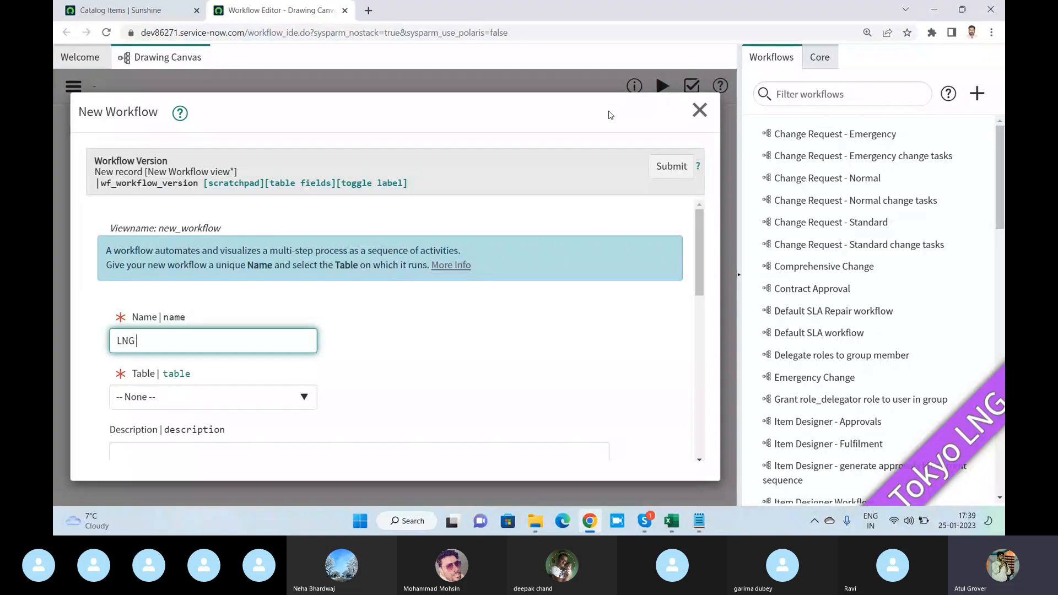
pyautogui.write(' Training')
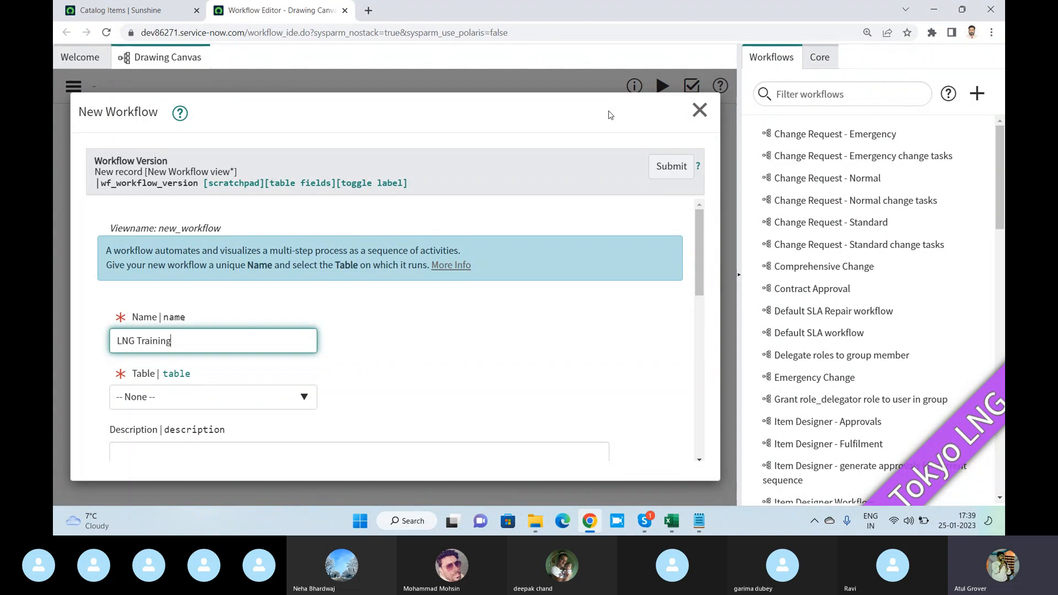
pyautogui.scroll(-3, 231, 326)
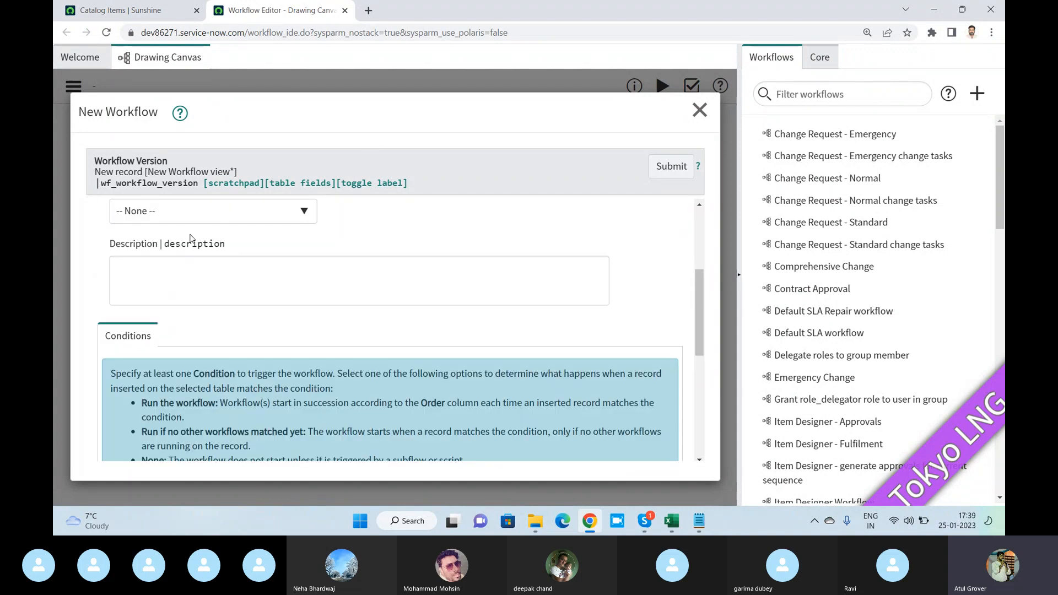
pyautogui.scroll(1, 190, 238)
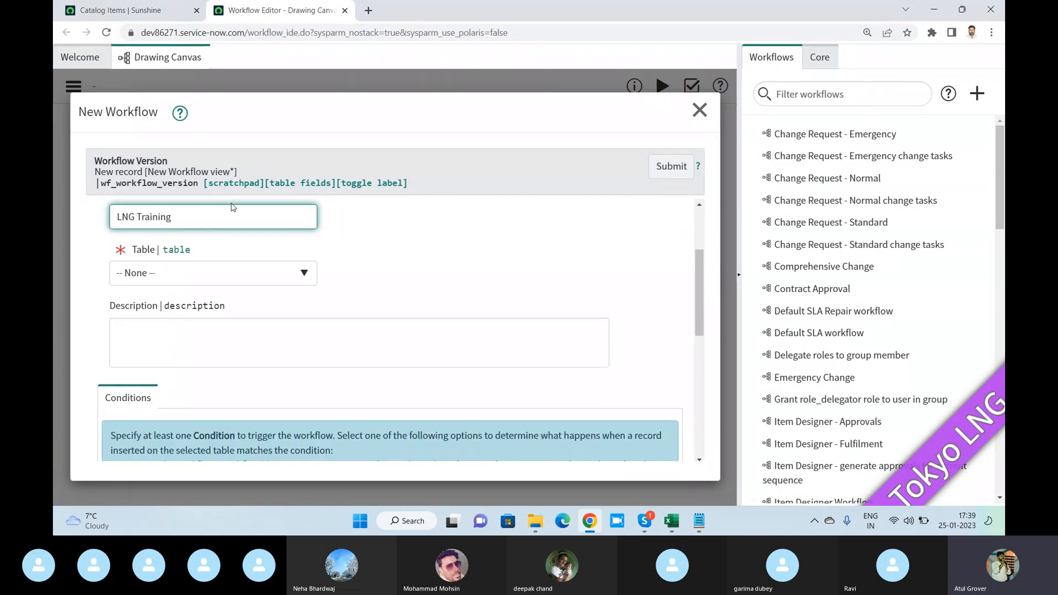
# - Switch to Notepad and add the line "catalog" below the Catalog Builder note, separated by a blank line
pyautogui.click(699, 521)
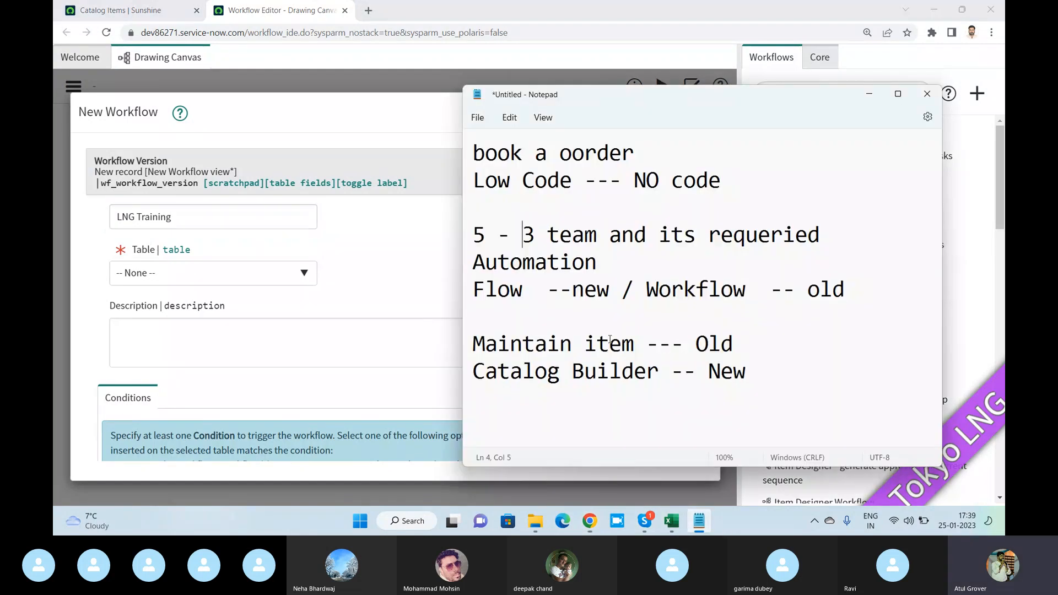
pyautogui.click(765, 371)
pyautogui.press('Return')
pyautogui.press('Return')
pyautogui.write('ca')
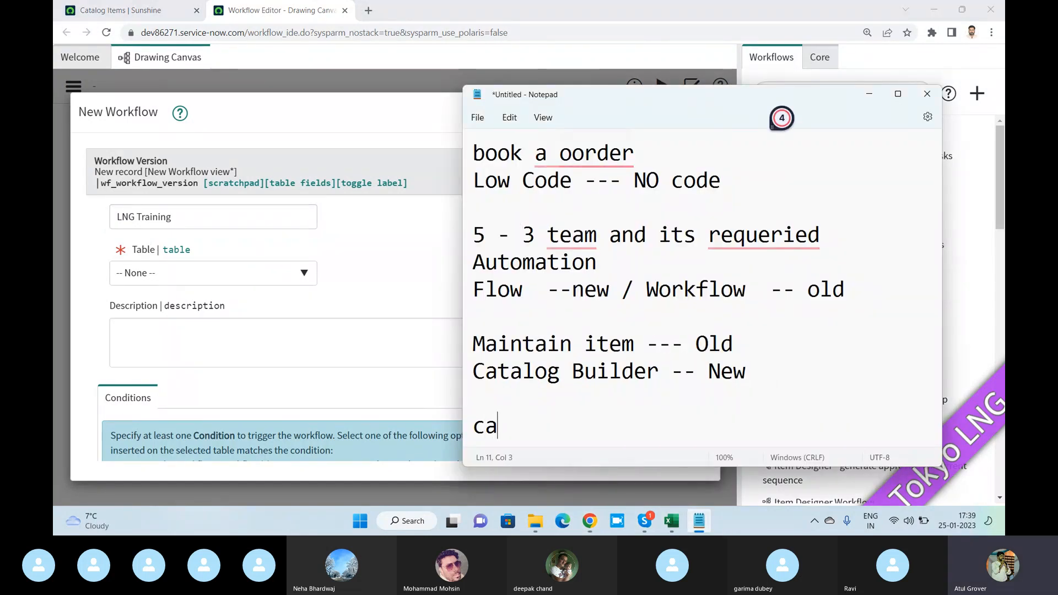
pyautogui.write('tali')
pyautogui.press('BackSpace')
pyautogui.write('og')
pyautogui.press('Return')
# - Return to the new workflow form in the browser and set its table to Requested Item [sc_req_item]
pyautogui.hotkey('alt', 'Tab')
pyautogui.hotkey('alt', 'Tab')
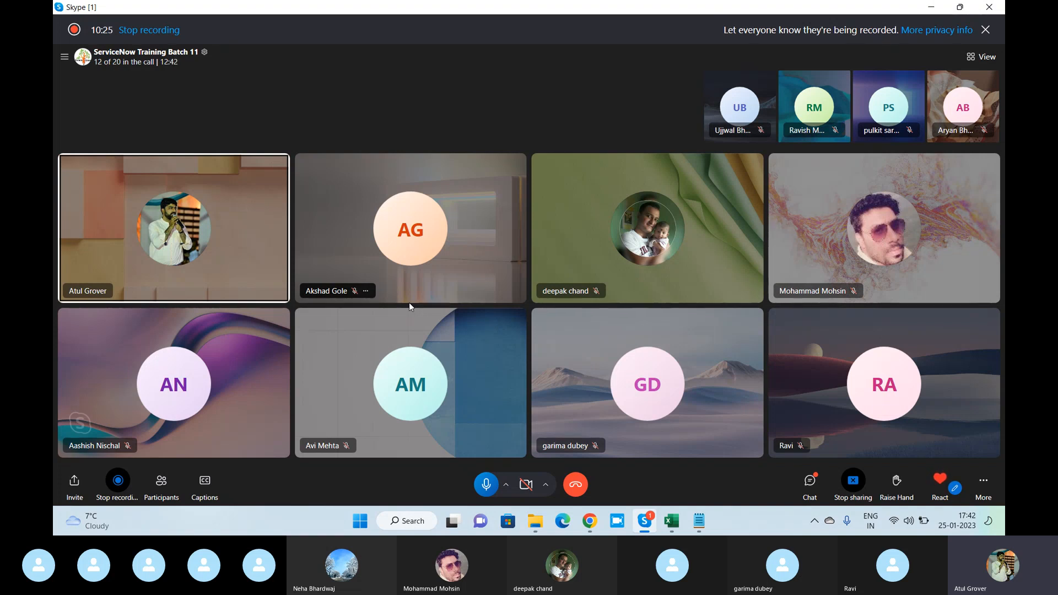
pyautogui.hotkey('alt', 'Tab')
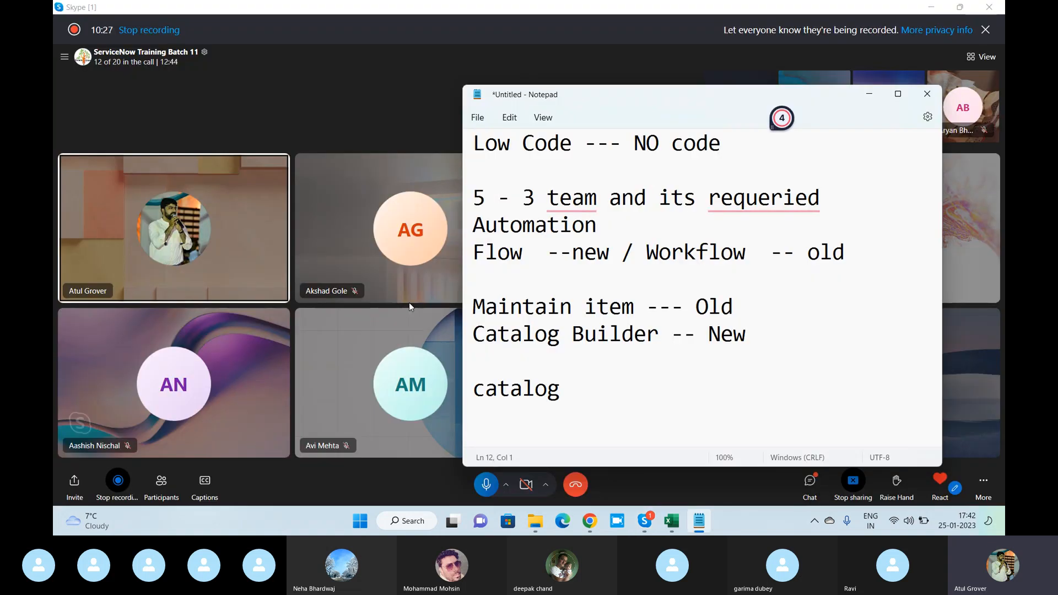
pyautogui.hotkey('alt', 'Tab')
pyautogui.press('Tab')
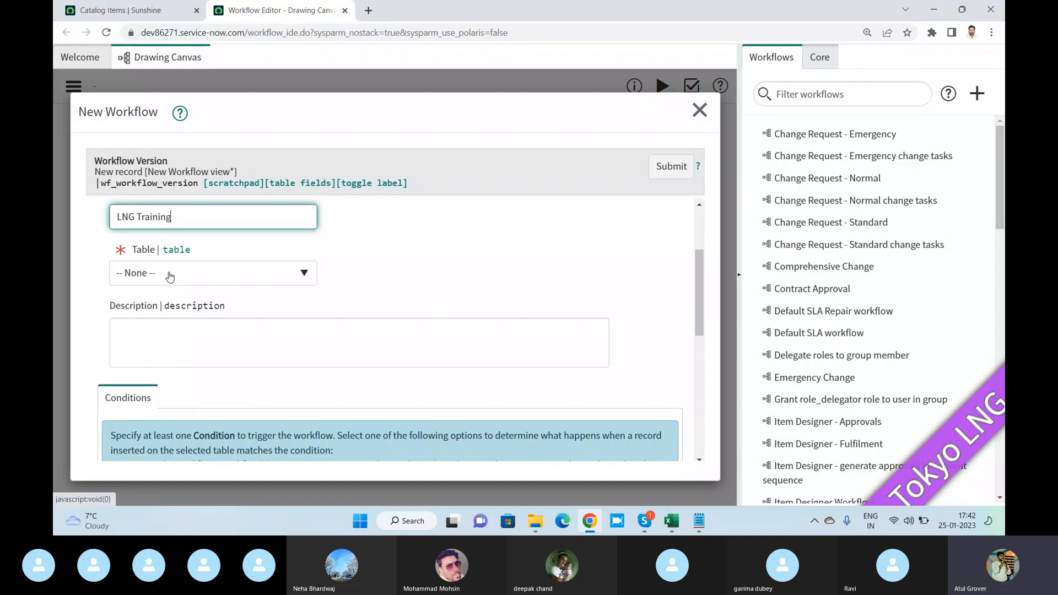
pyautogui.click(169, 276)
pyautogui.write('sc_')
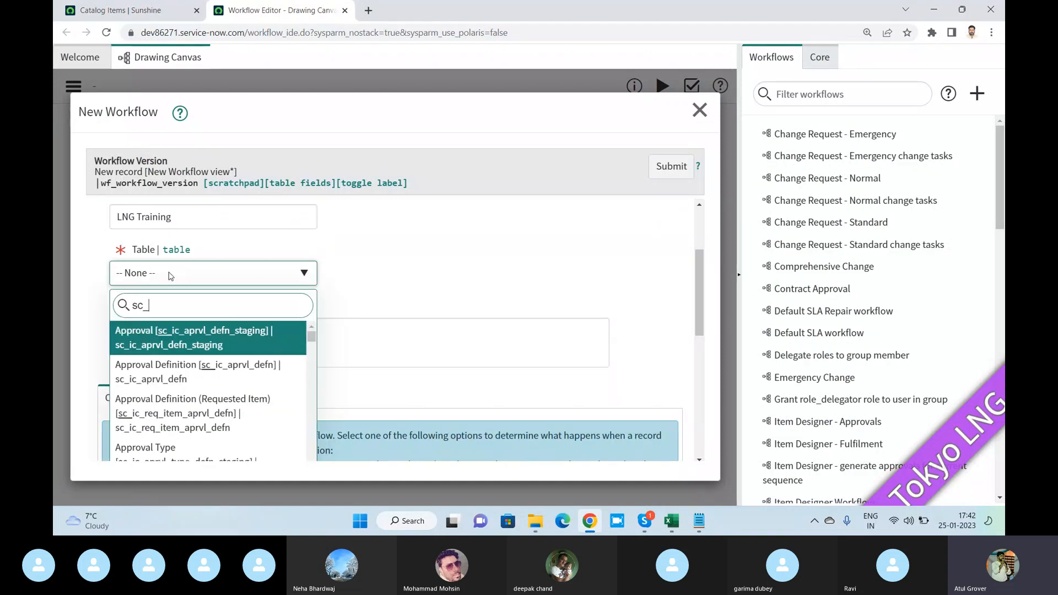
pyautogui.write('req_item')
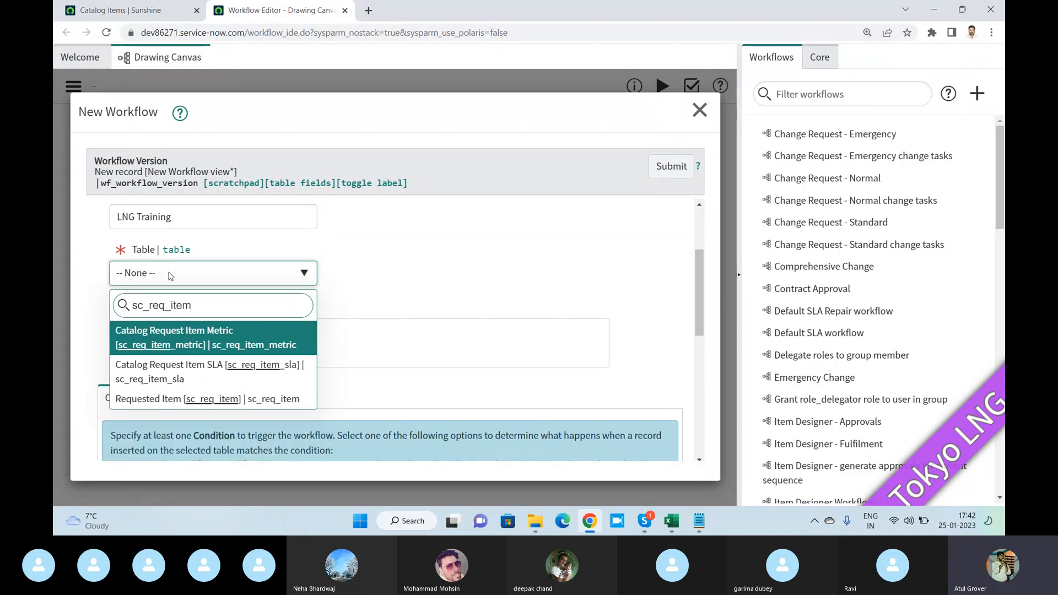
pyautogui.click(176, 399)
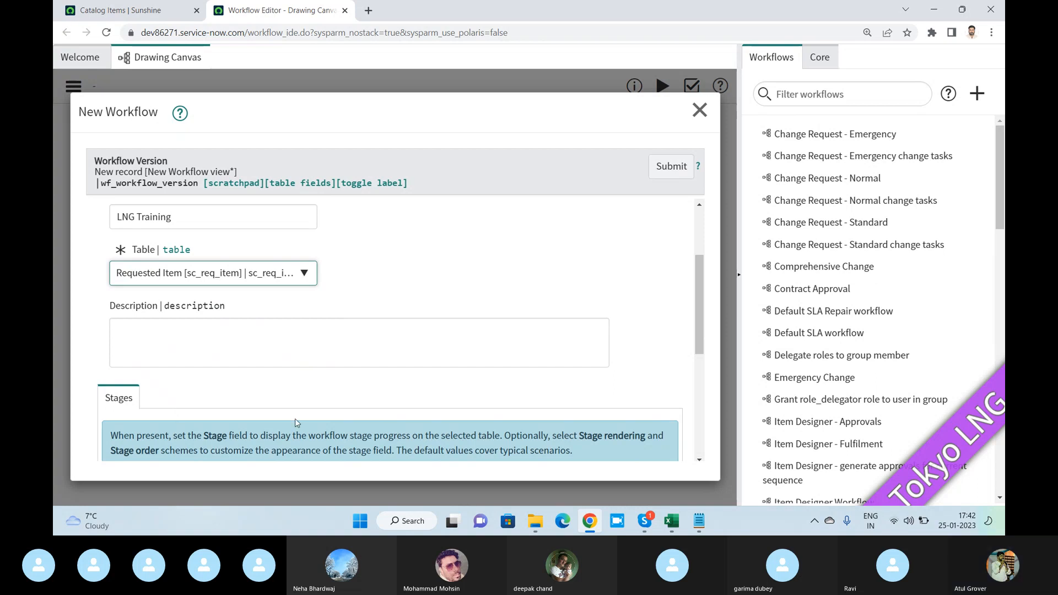
# - Set the new workflow's stage rendering to Workflow-driven and its stage order to Computed
pyautogui.click(237, 351)
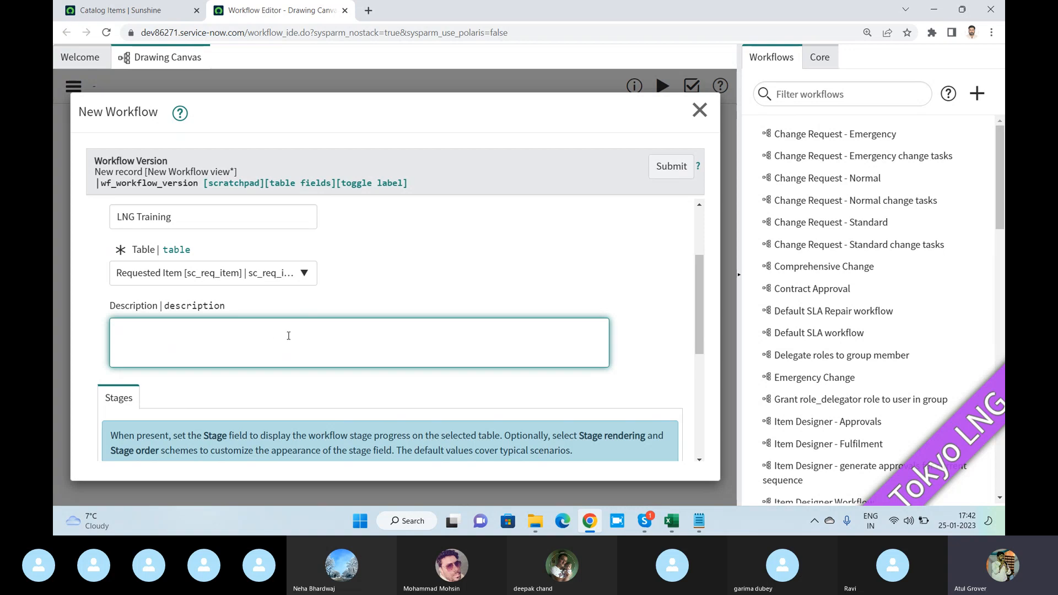
pyautogui.scroll(-5, 289, 336)
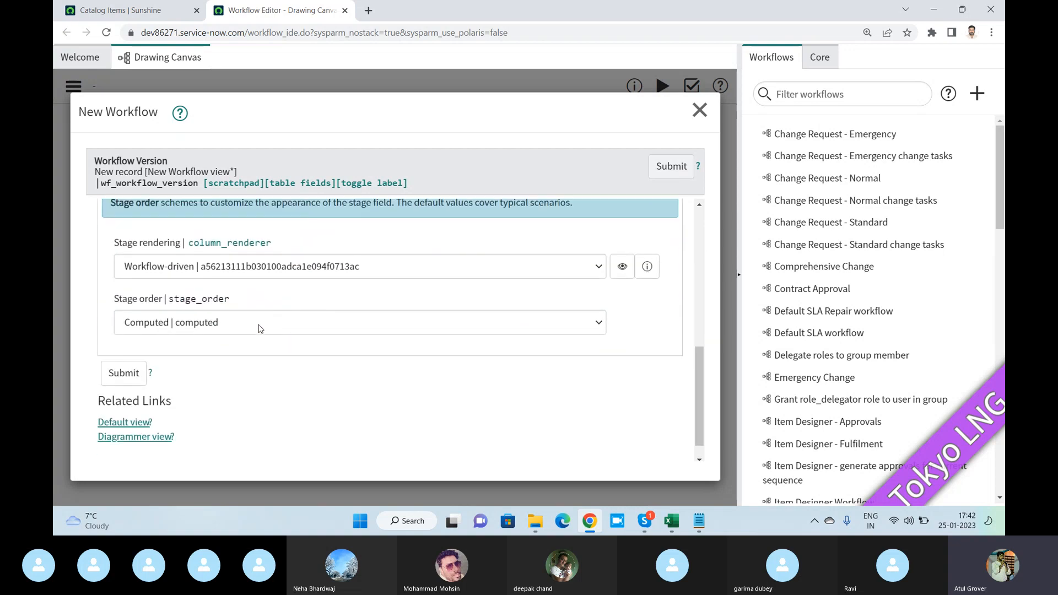
pyautogui.scroll(2, 165, 278)
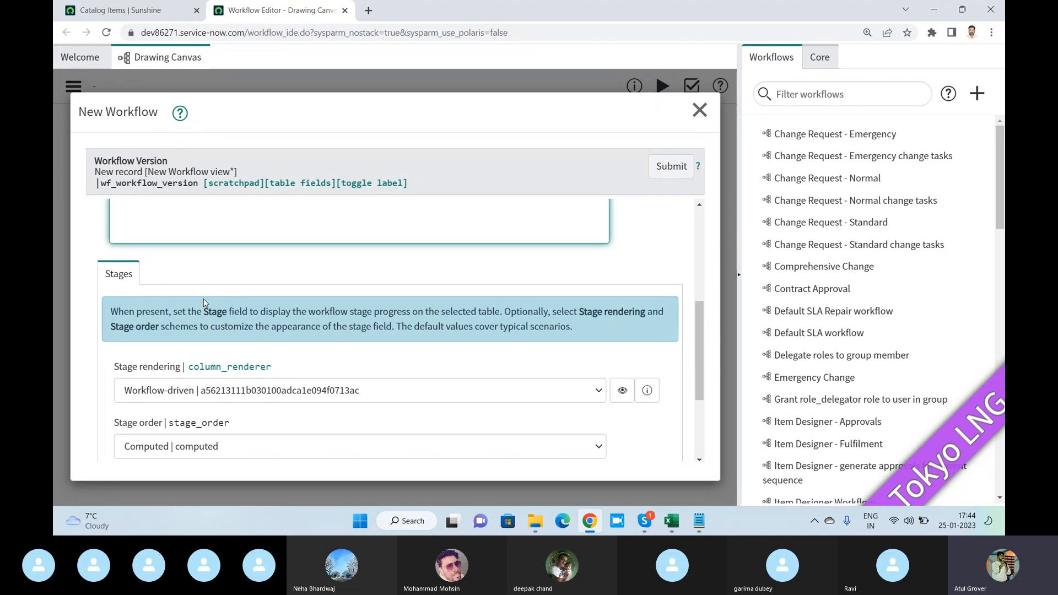
pyautogui.scroll(-1, 182, 301)
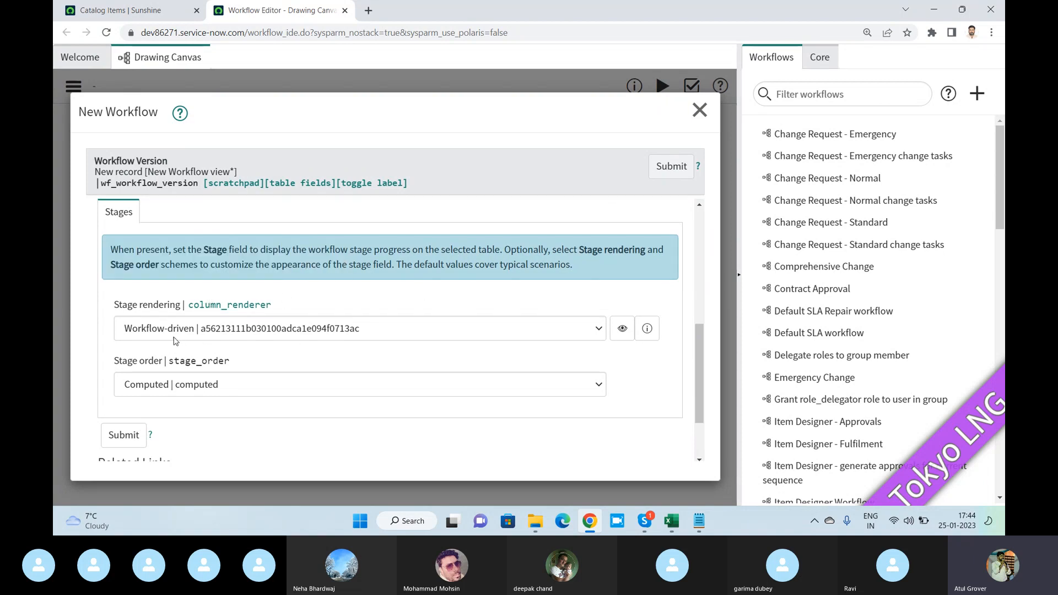
pyautogui.click(239, 337)
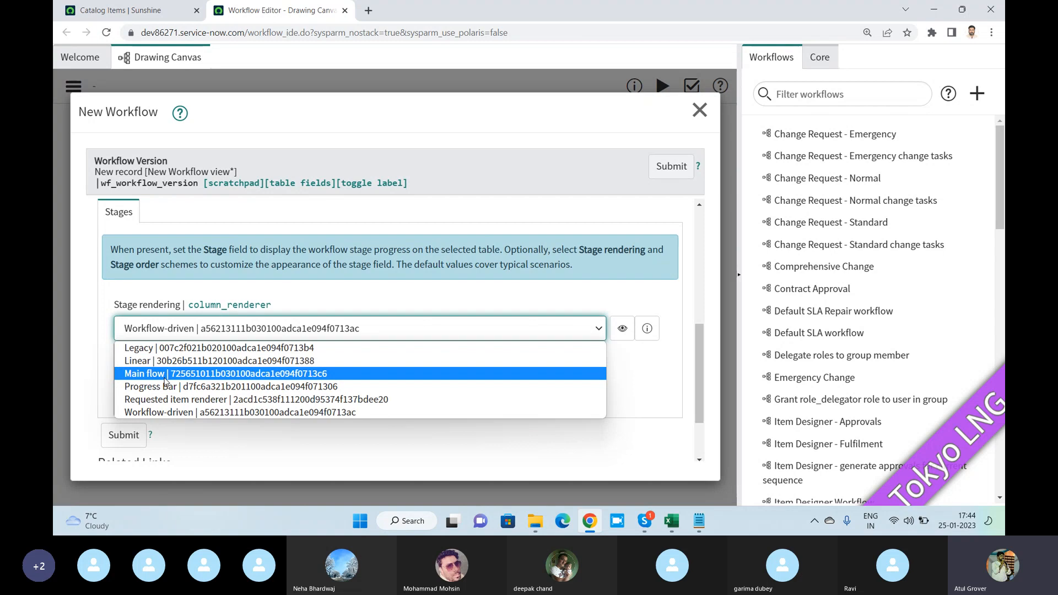
pyautogui.click(172, 413)
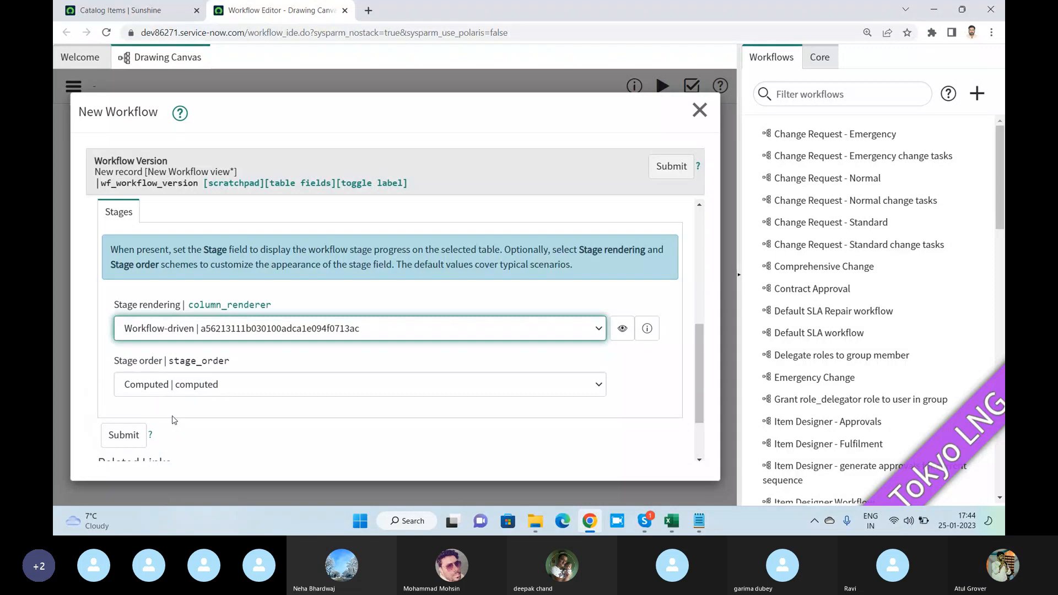
pyautogui.click(180, 390)
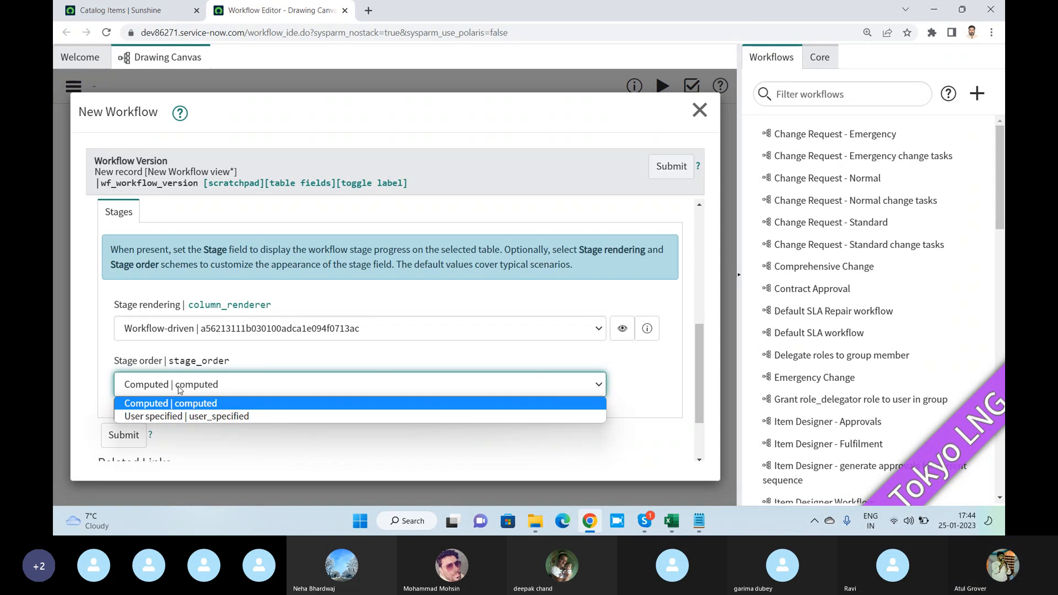
pyautogui.click(220, 406)
pyautogui.click(263, 354)
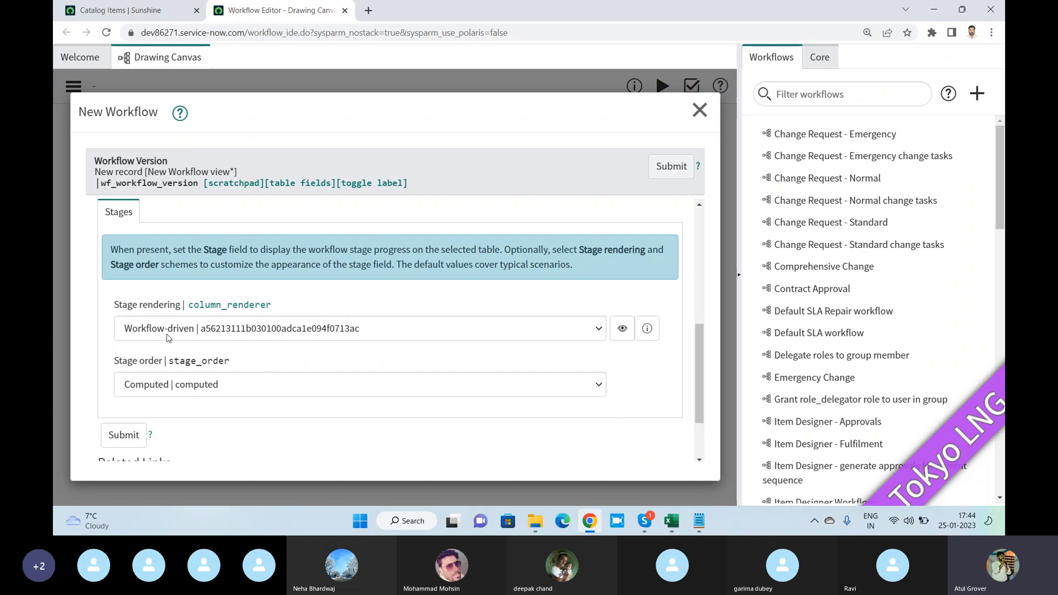
# - Submit the new LNG Training workflow form
pyautogui.scroll(-2, 165, 336)
pyautogui.click(124, 349)
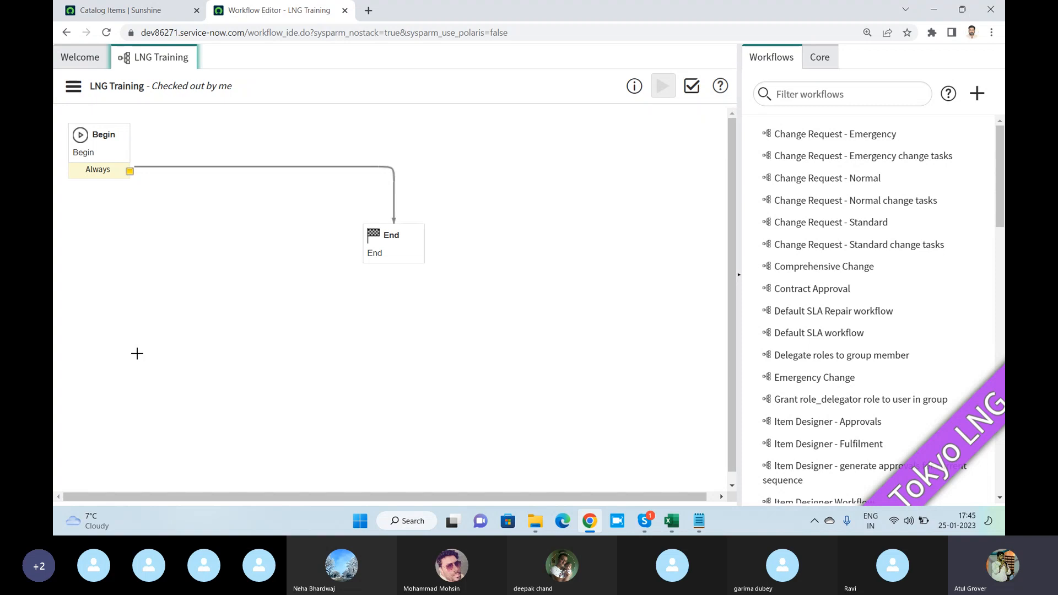
# - Add an Approval - Group activity from the core Approvals activities to the LNG Training workflow canvas
pyautogui.click(818, 63)
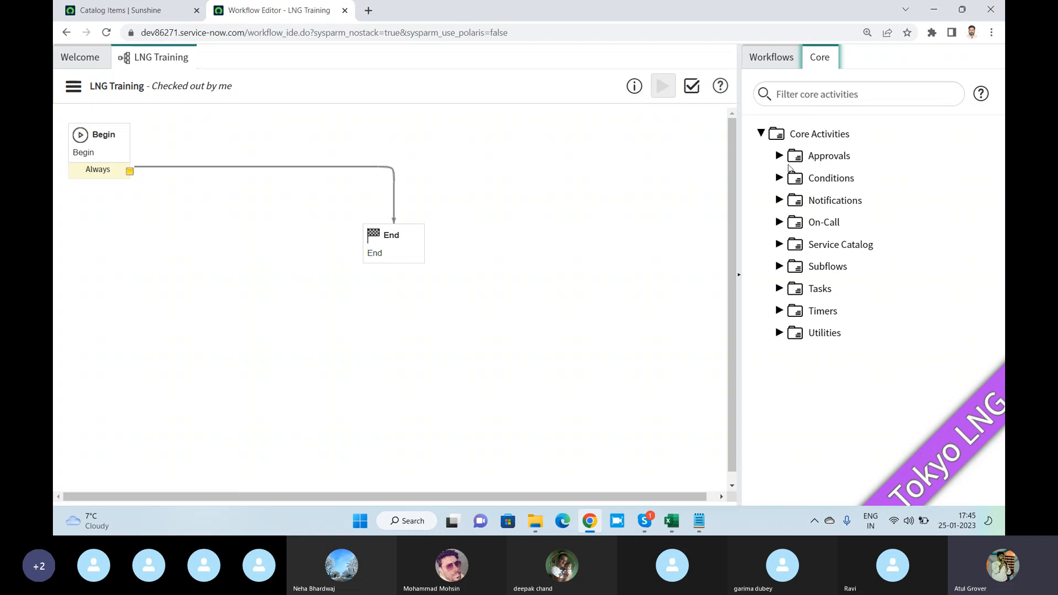
pyautogui.click(780, 157)
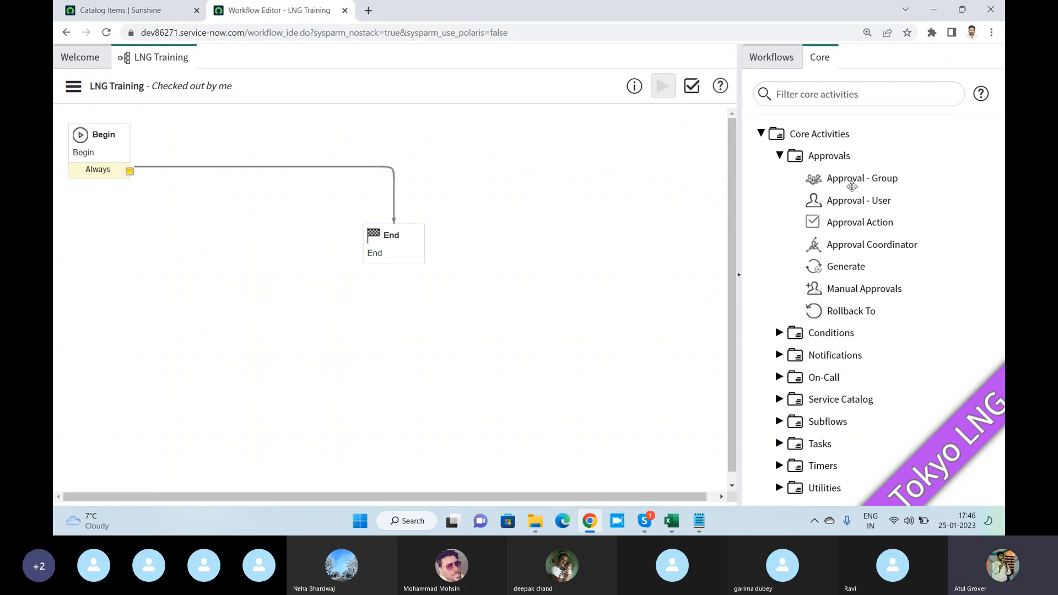
pyautogui.moveTo(852, 180)
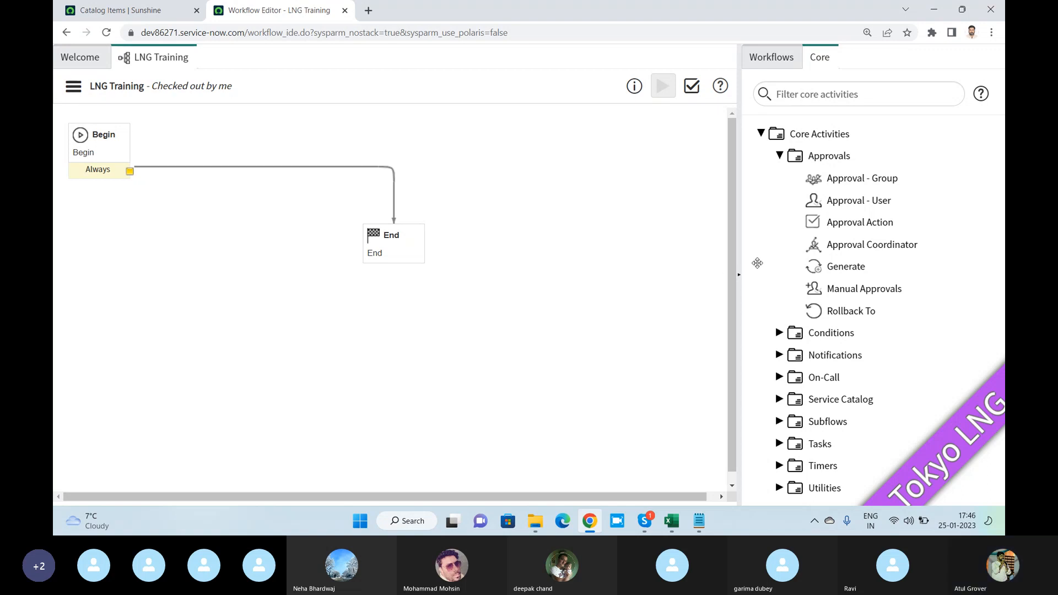
pyautogui.moveTo(825, 267)
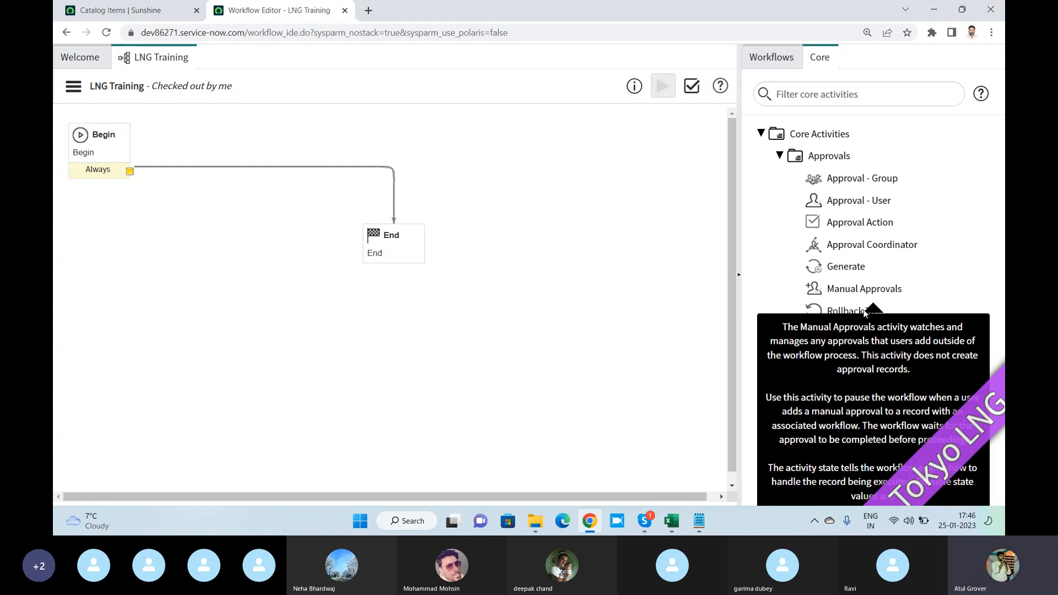
pyautogui.moveTo(844, 306)
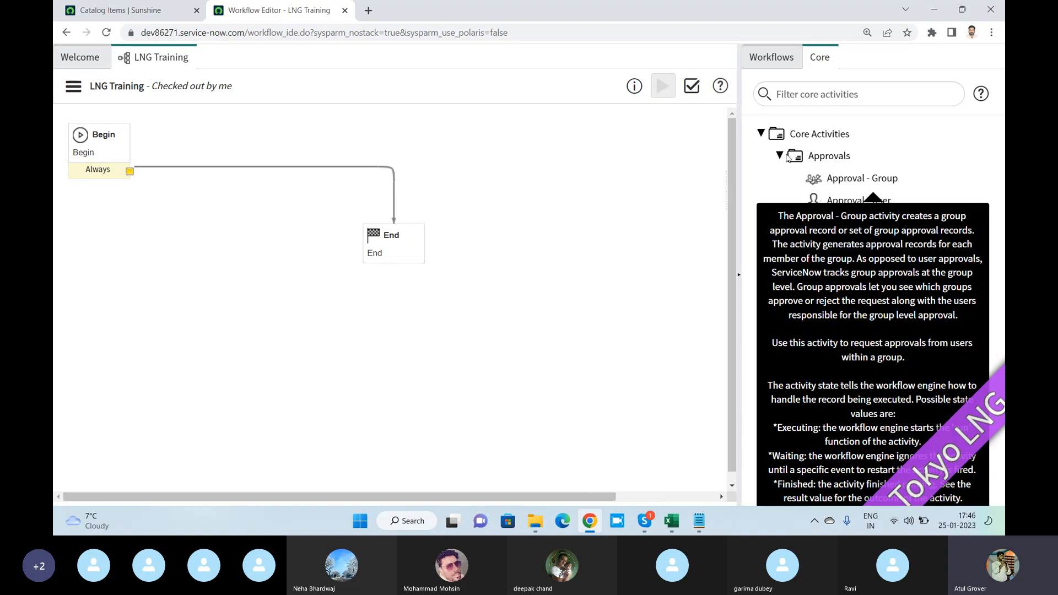
pyautogui.moveTo(842, 181); pyautogui.dragTo(549, 143)
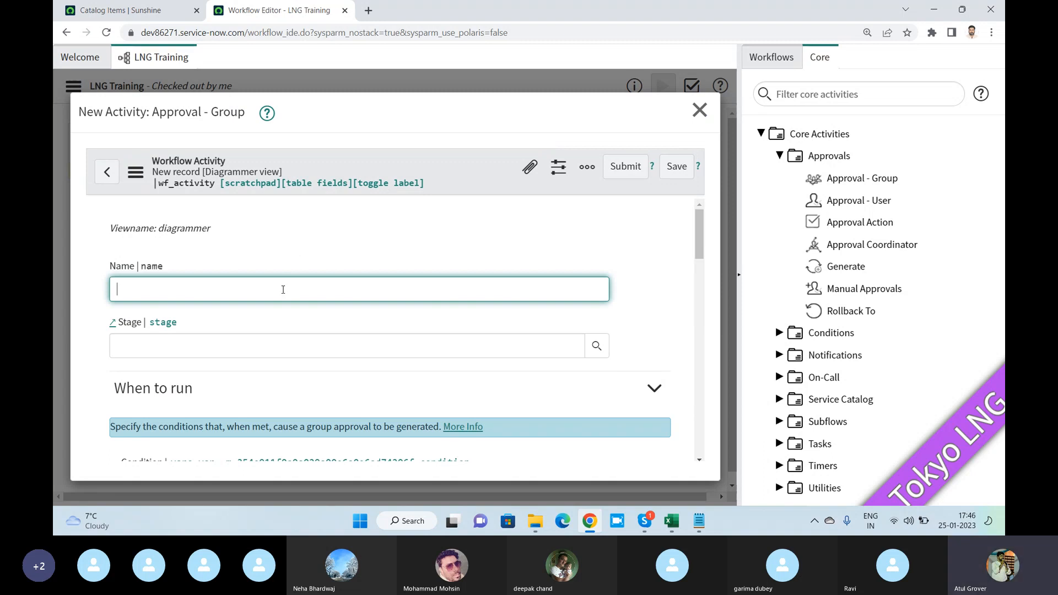
# - Name the group approval activity "Batch Admin" and set its stage to Waiting for Approval
pyautogui.write('B')
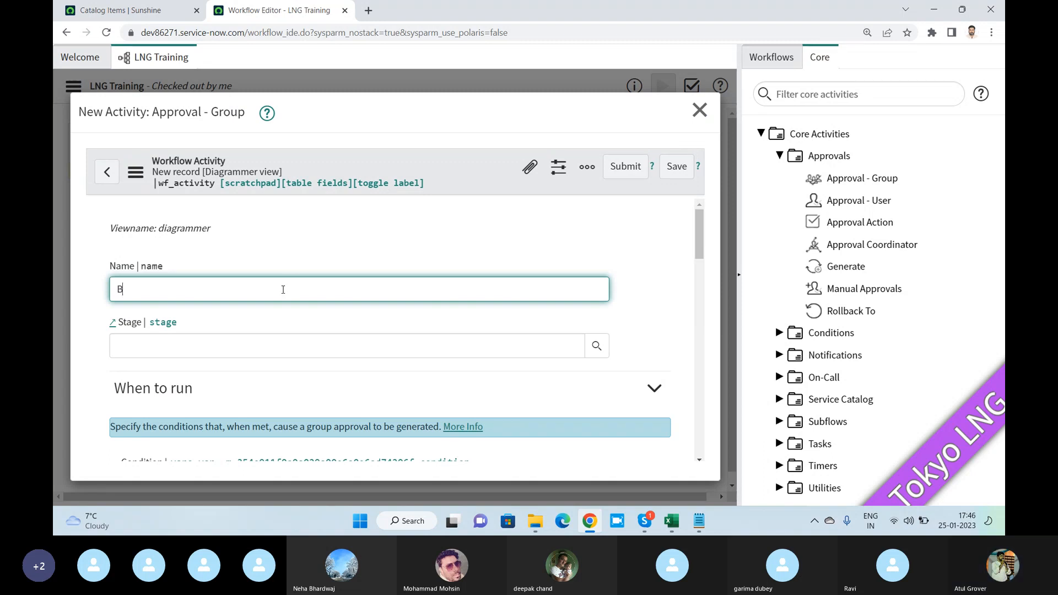
pyautogui.write('atch Admin')
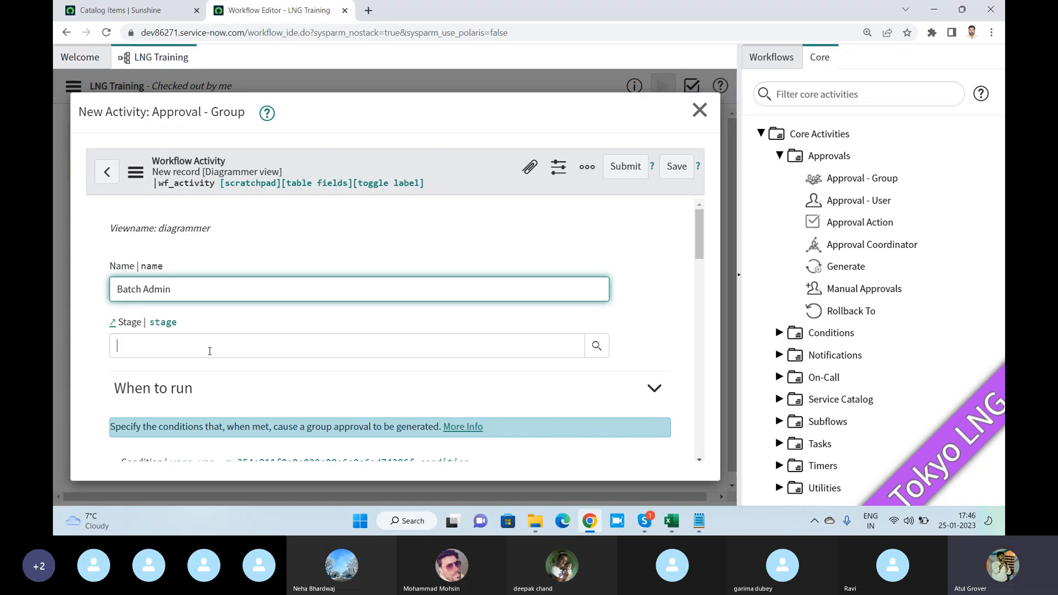
pyautogui.click(212, 352)
pyautogui.write('**')
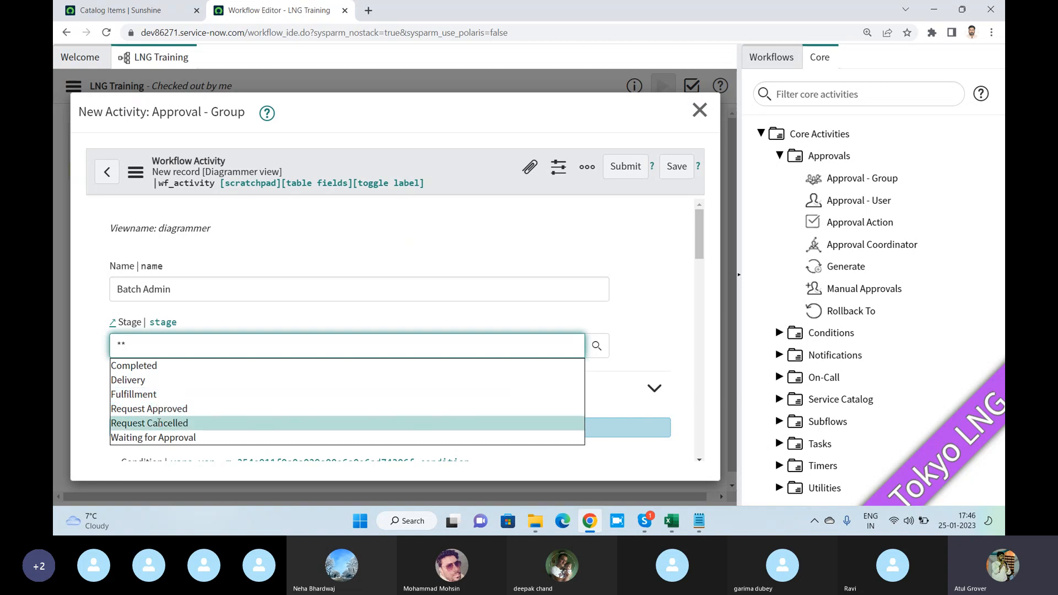
pyautogui.click(152, 437)
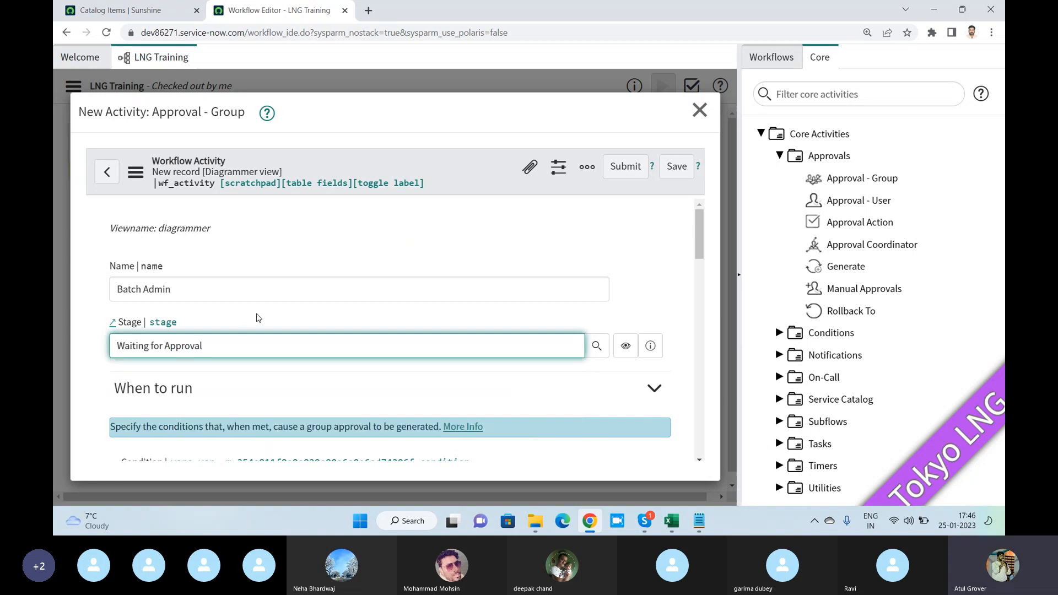
# - Duplicate the workflow editor in a second browser tab and filter its workflow list by "request"
pyautogui.scroll(-3, 254, 322)
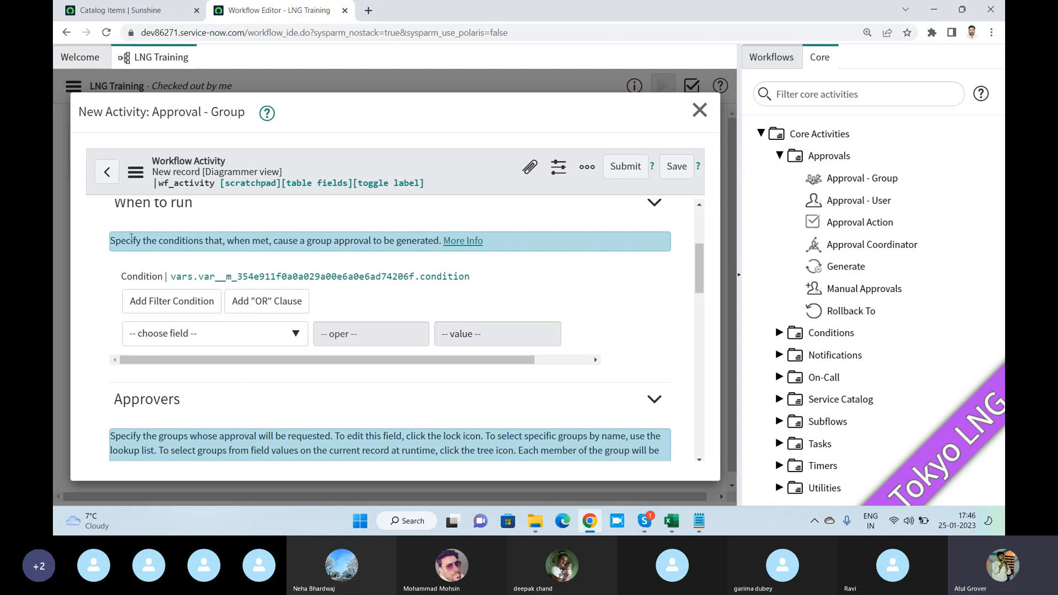
pyautogui.moveTo(116, 208); pyautogui.dragTo(200, 255)
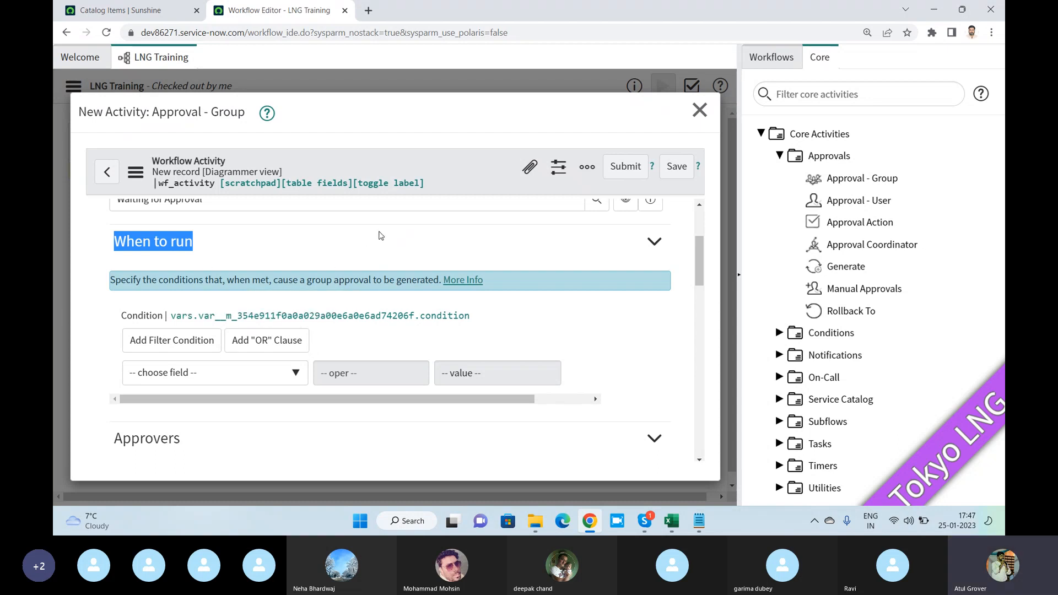
pyautogui.rightClick(267, 10)
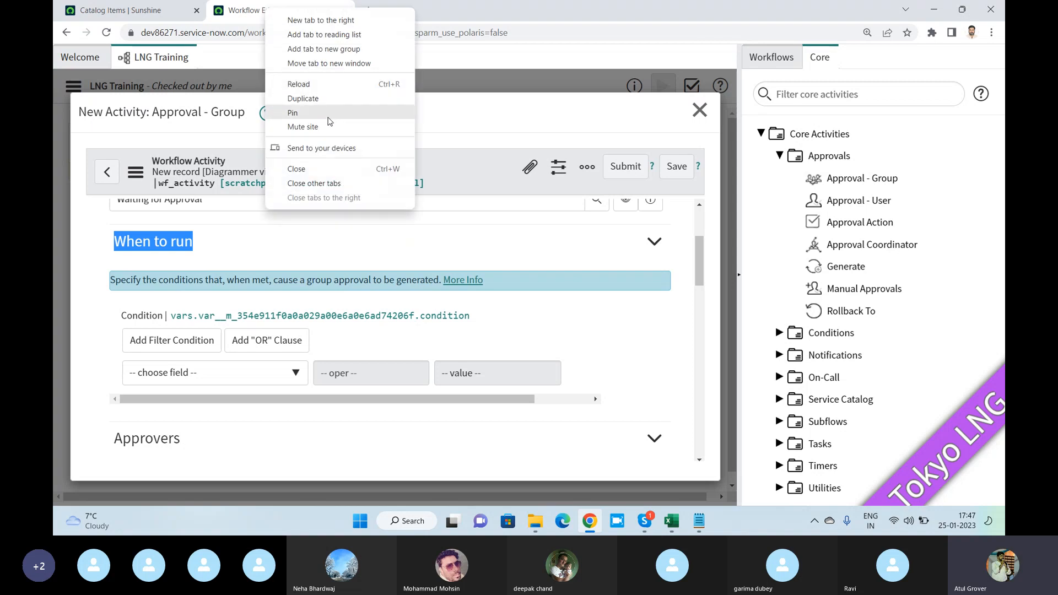
pyautogui.click(320, 99)
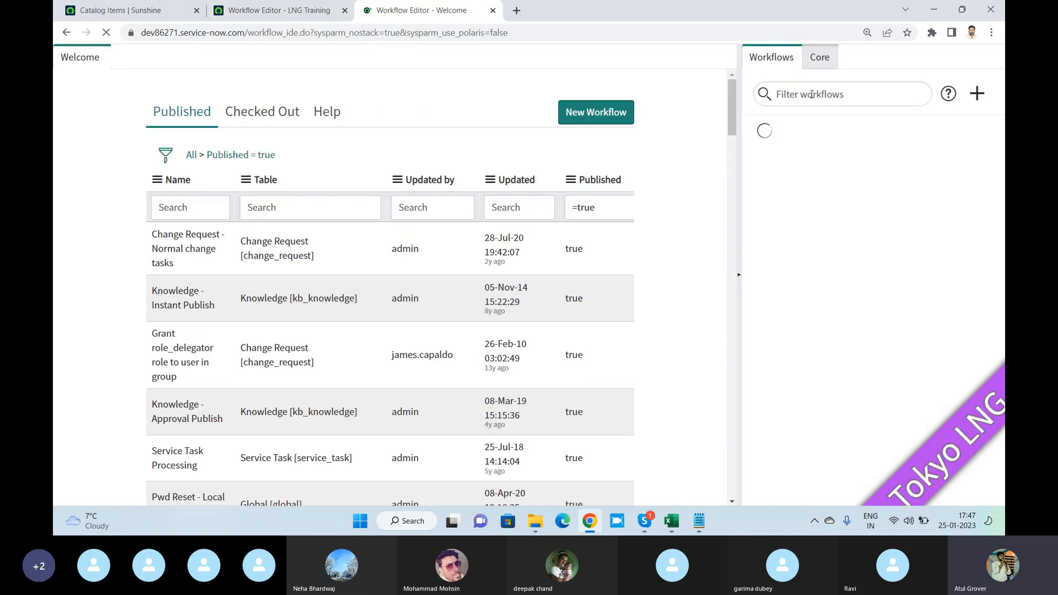
pyautogui.click(812, 94)
pyautogui.write('reqiest')
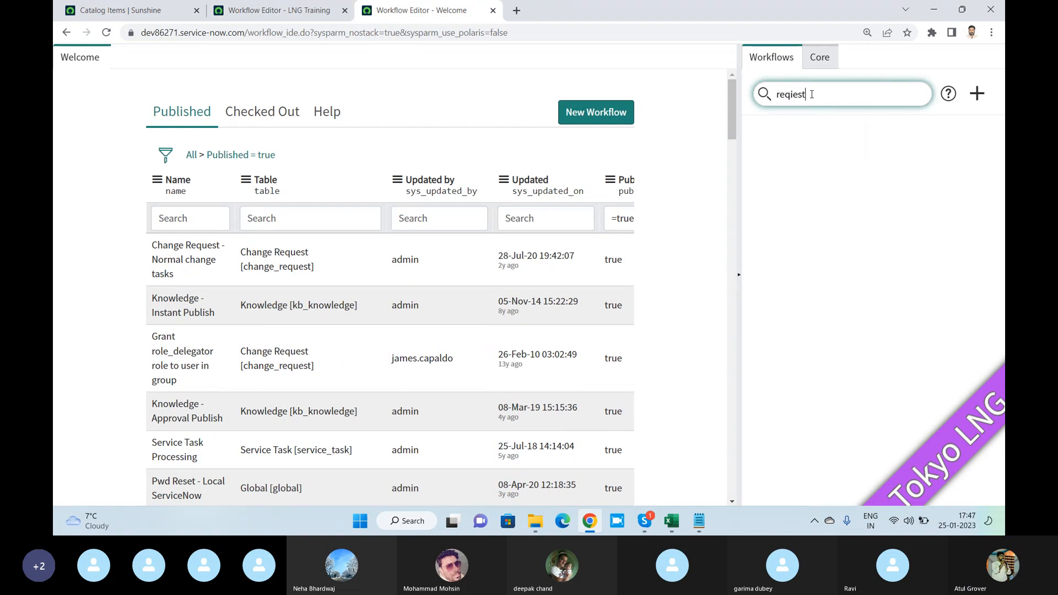
pyautogui.press('BackSpace')
pyautogui.press('BackSpace')
pyautogui.press('BackSpace')
pyautogui.press('BackSpace')
pyautogui.write('uest')
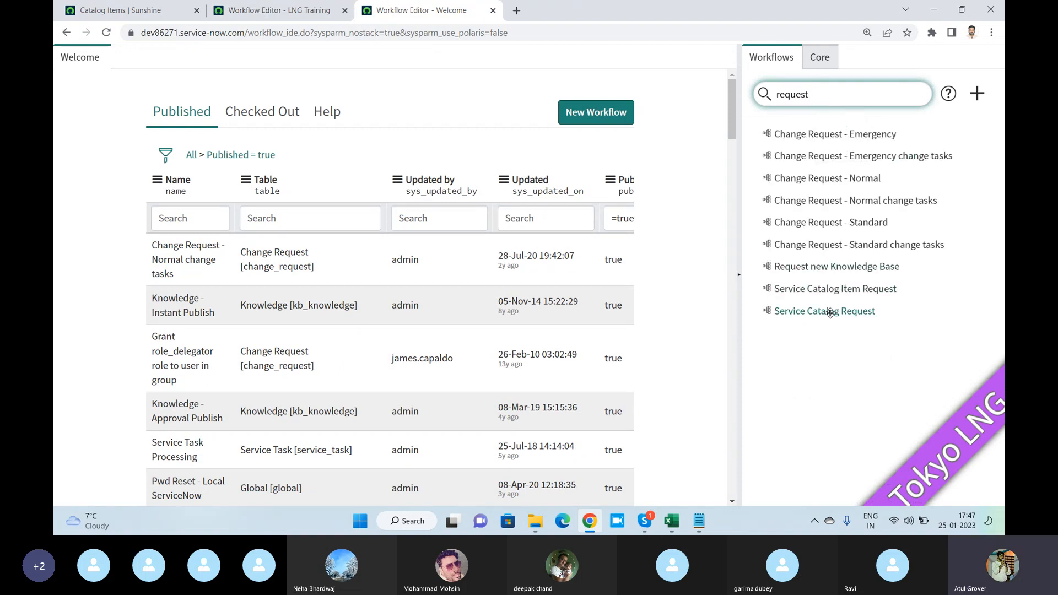
# - View the Service Catalog Item Request and Service Catalog Request workflows, and return to the LNG Training workflow
pyautogui.click(832, 290)
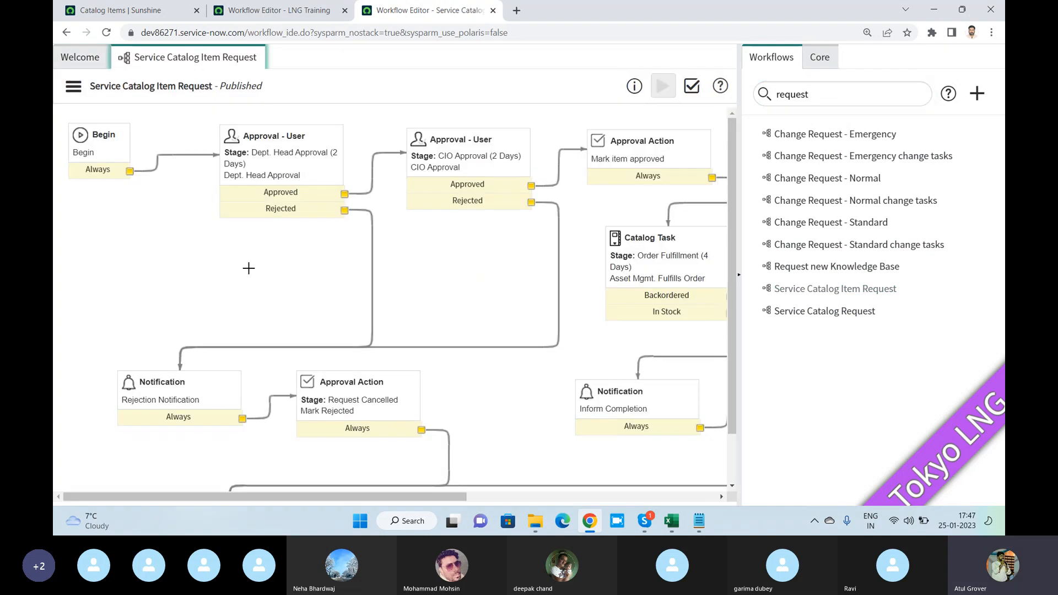
pyautogui.click(807, 310)
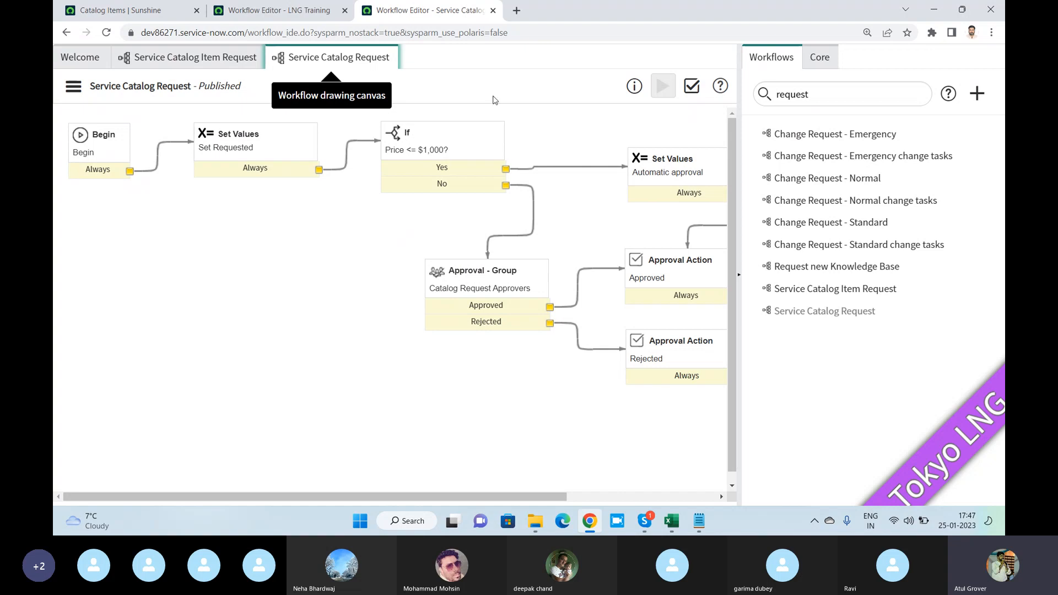
pyautogui.click(298, 17)
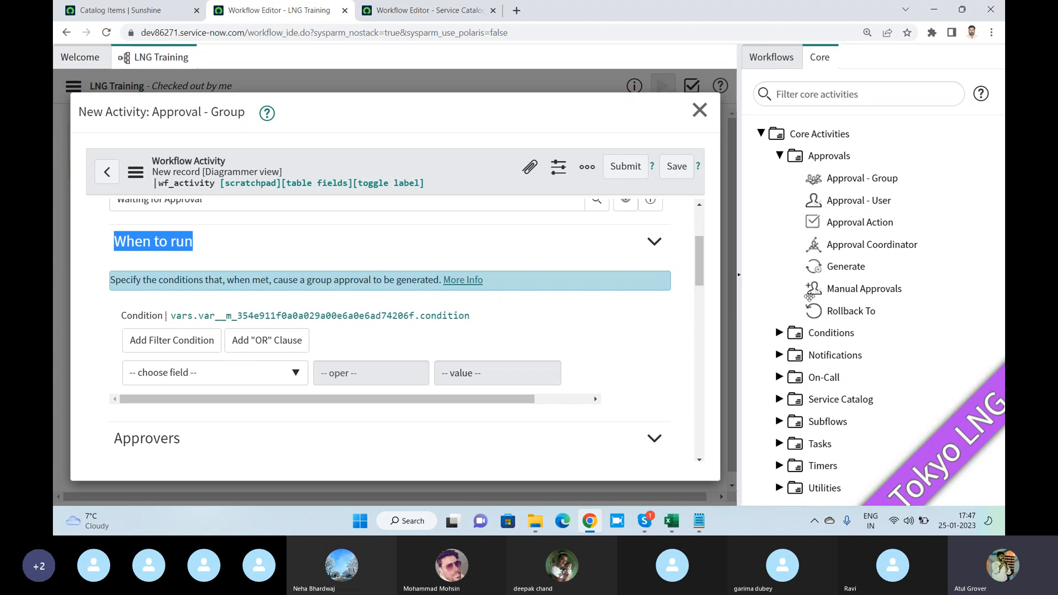
# - Expand the Subflows, Service Catalog and Utilities categories to examine the core activities they offer
pyautogui.click(780, 423)
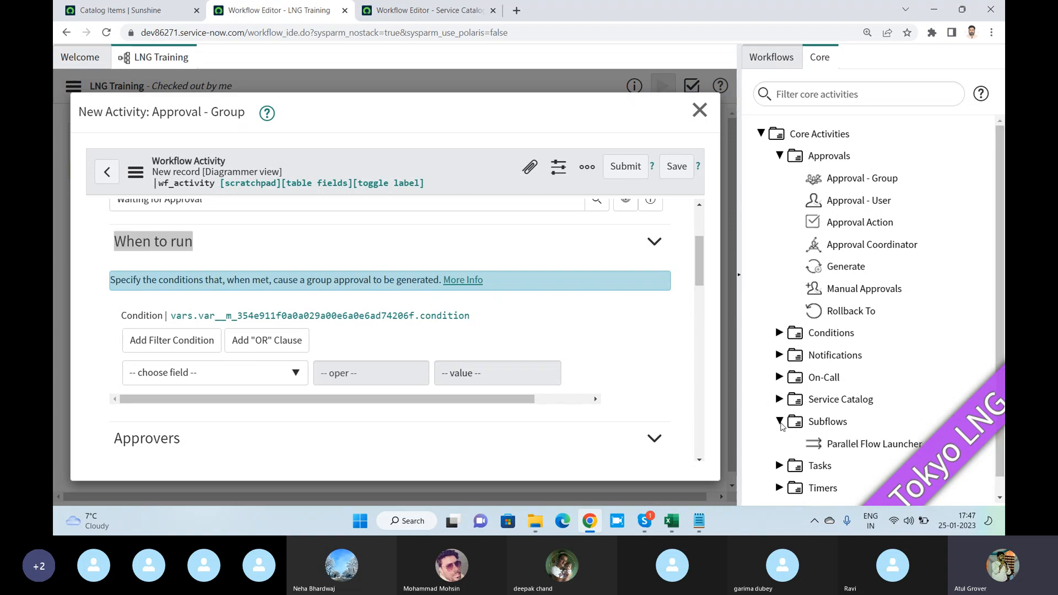
pyautogui.scroll(-1, 783, 397)
pyautogui.click(779, 381)
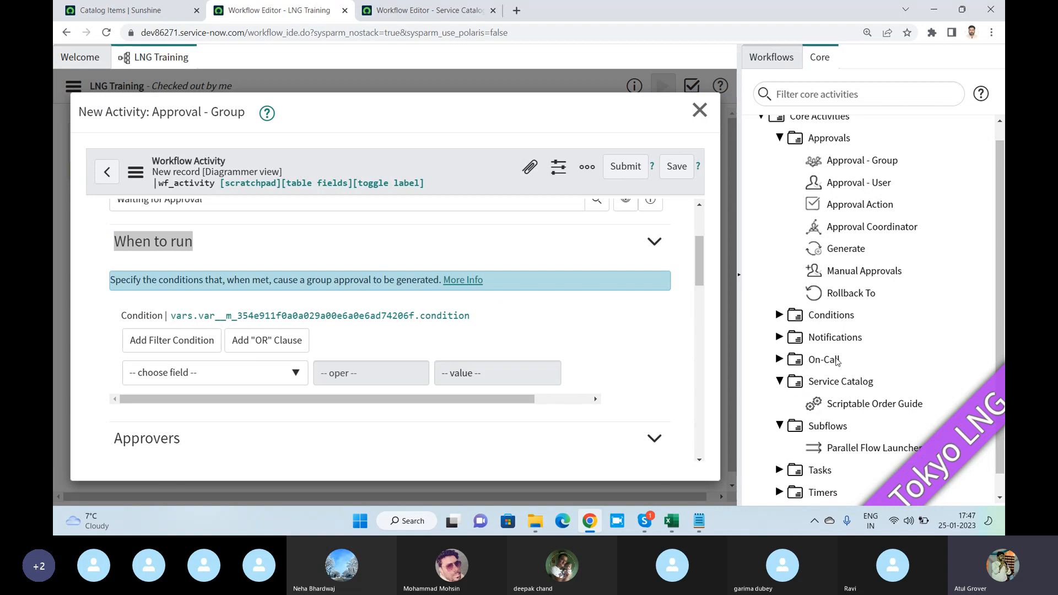
pyautogui.scroll(-1, 783, 397)
pyautogui.click(782, 490)
pyautogui.scroll(-4, 793, 483)
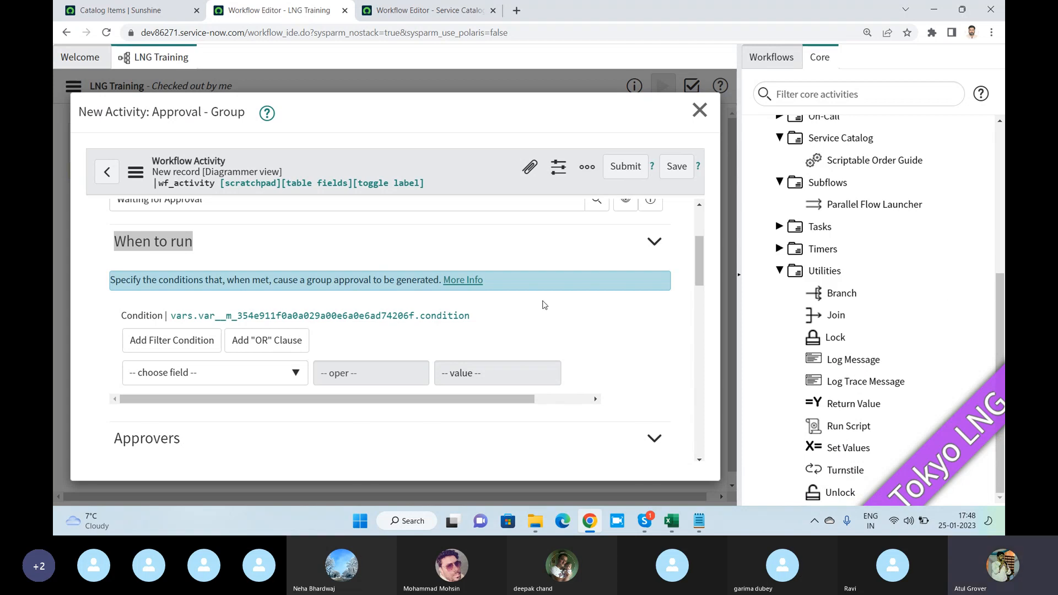
# - Unlock the Groups field under Approvers and add the Batch11 and Change Management groups
pyautogui.scroll(-3, 327, 304)
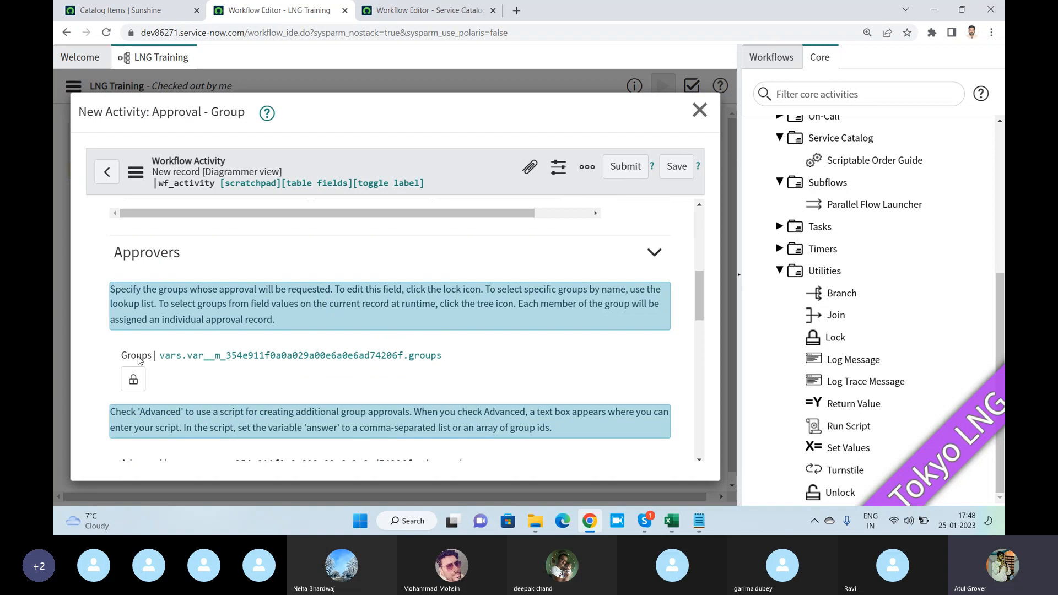
pyautogui.moveTo(139, 359)
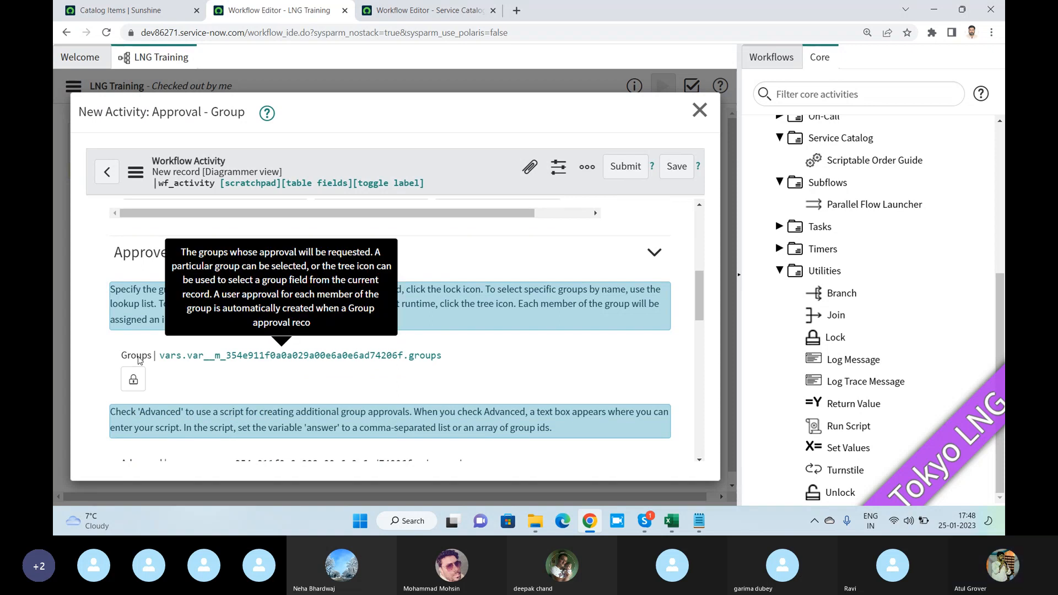
pyautogui.click(133, 380)
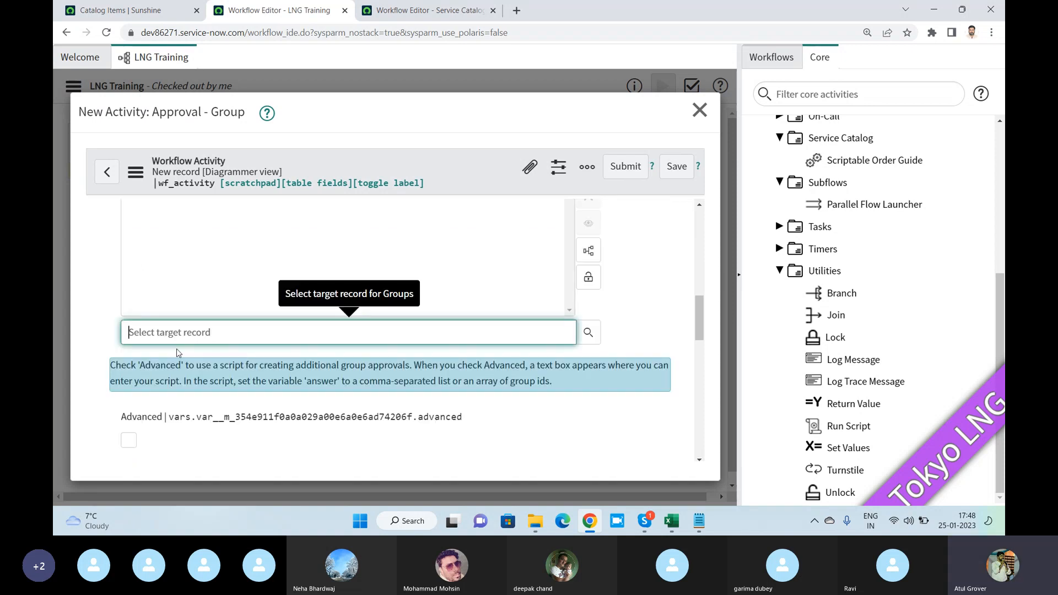
pyautogui.write('batch')
pyautogui.hotkey('ctrl', 'a')
pyautogui.press('BackSpace')
pyautogui.write('batch')
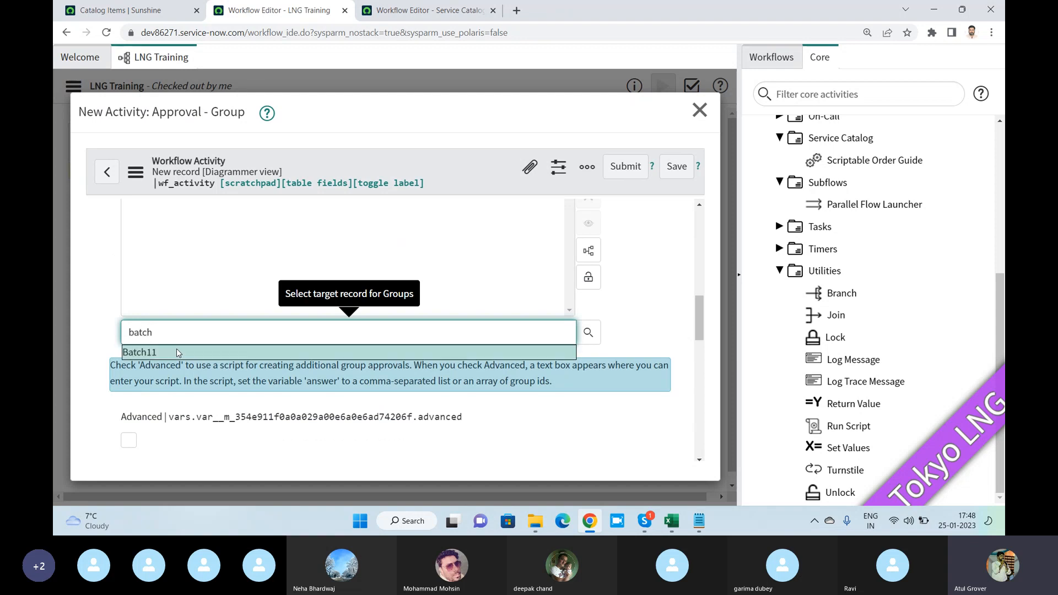
pyautogui.press('BackSpace')
pyautogui.press('BackSpace')
pyautogui.press('BackSpace')
pyautogui.press('BackSpace')
pyautogui.press('BackSpace')
pyautogui.write('Cha')
pyautogui.click(176, 353)
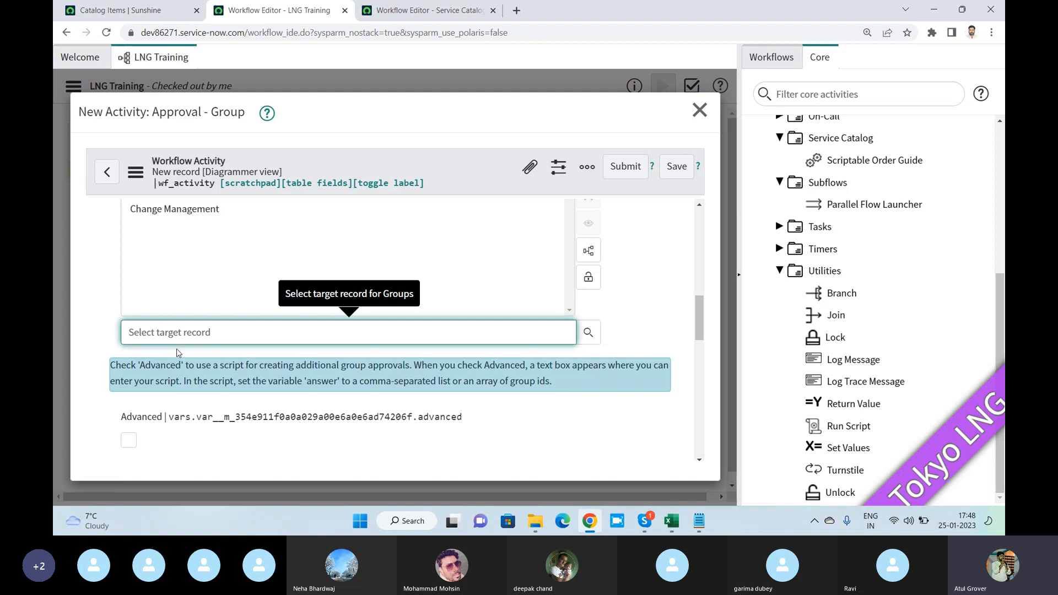
# - Add the Incident Management group to the approver groups and lock the field
pyautogui.write('incident')
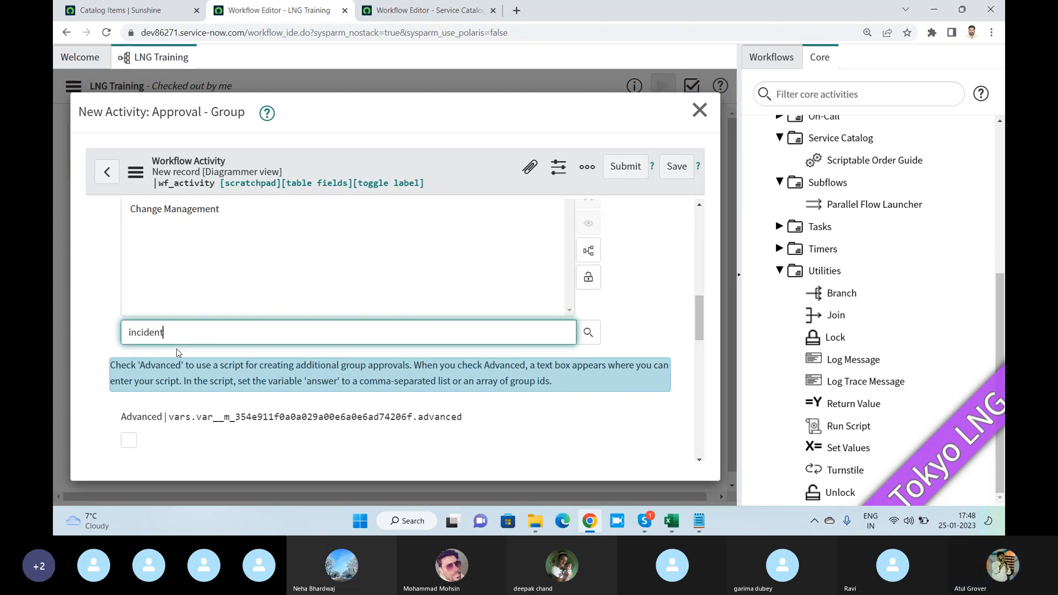
pyautogui.click(178, 351)
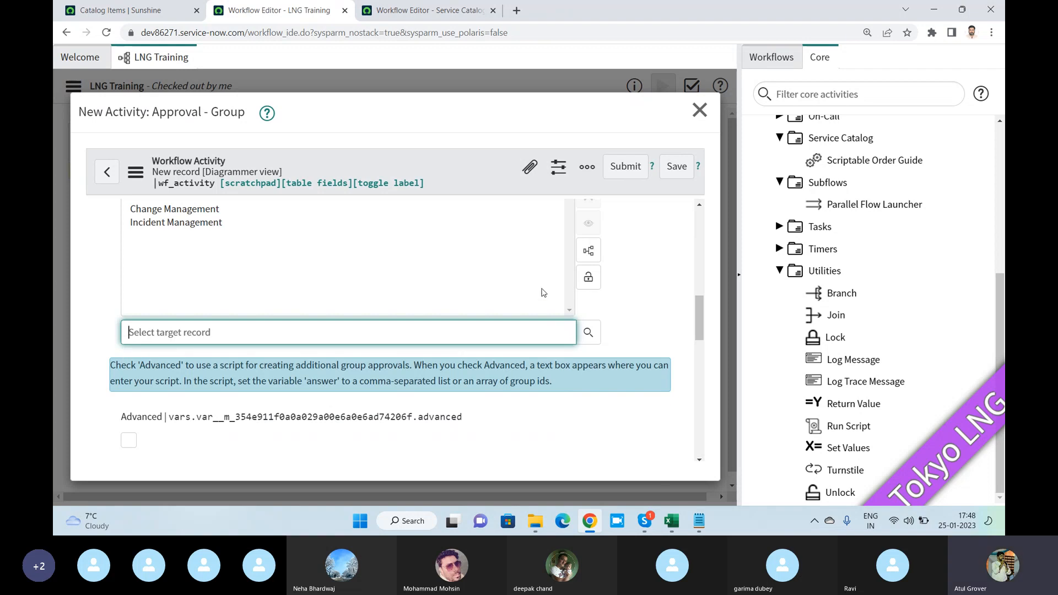
pyautogui.click(589, 278)
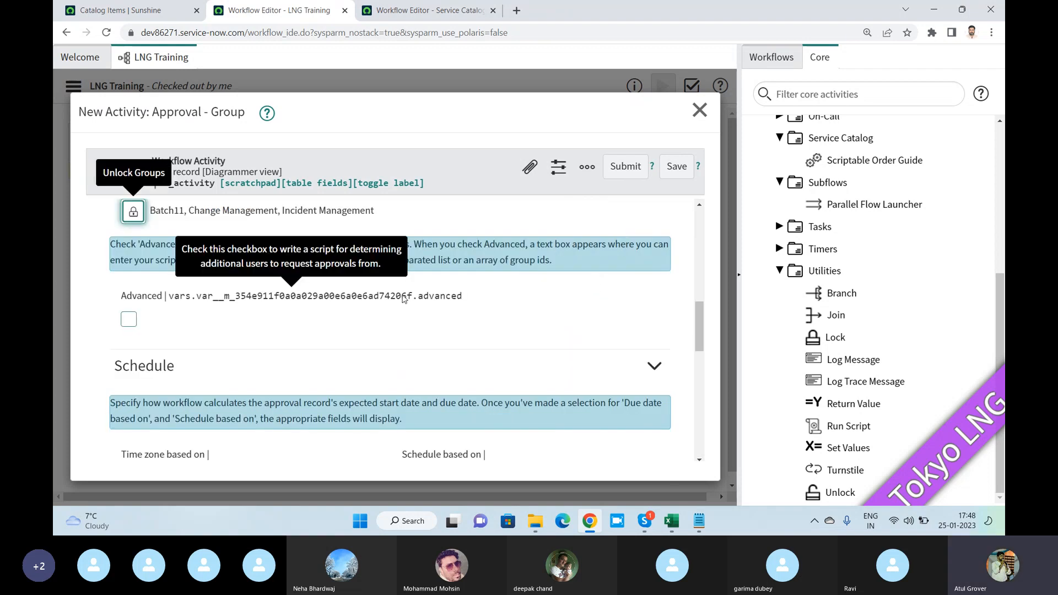
# - Review the Schedule section of the group approval activity, including its time zone, schedule and due date options
pyautogui.scroll(-3, 402, 299)
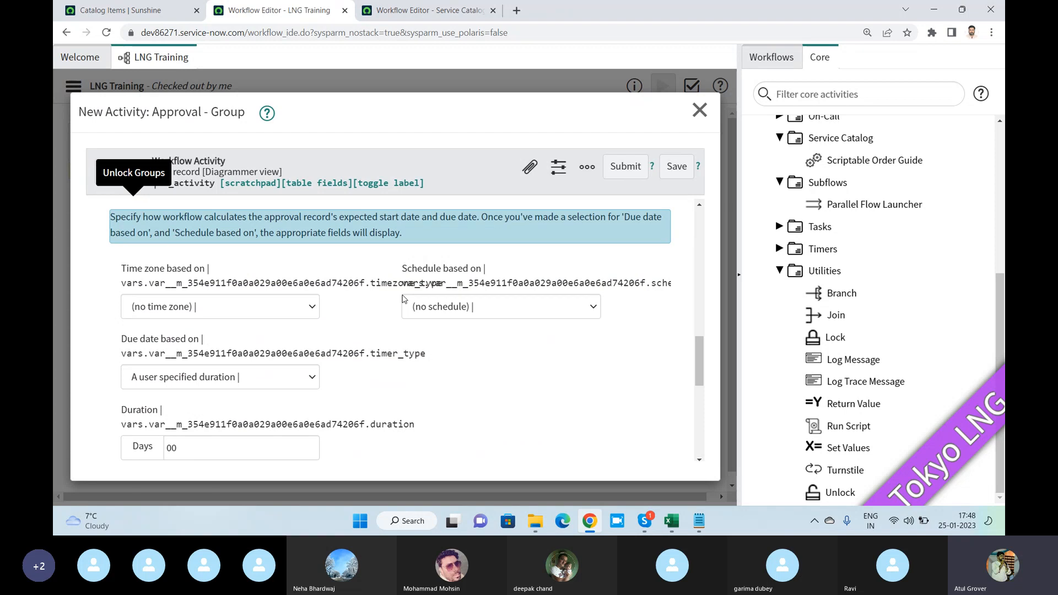
pyautogui.scroll(2, 240, 278)
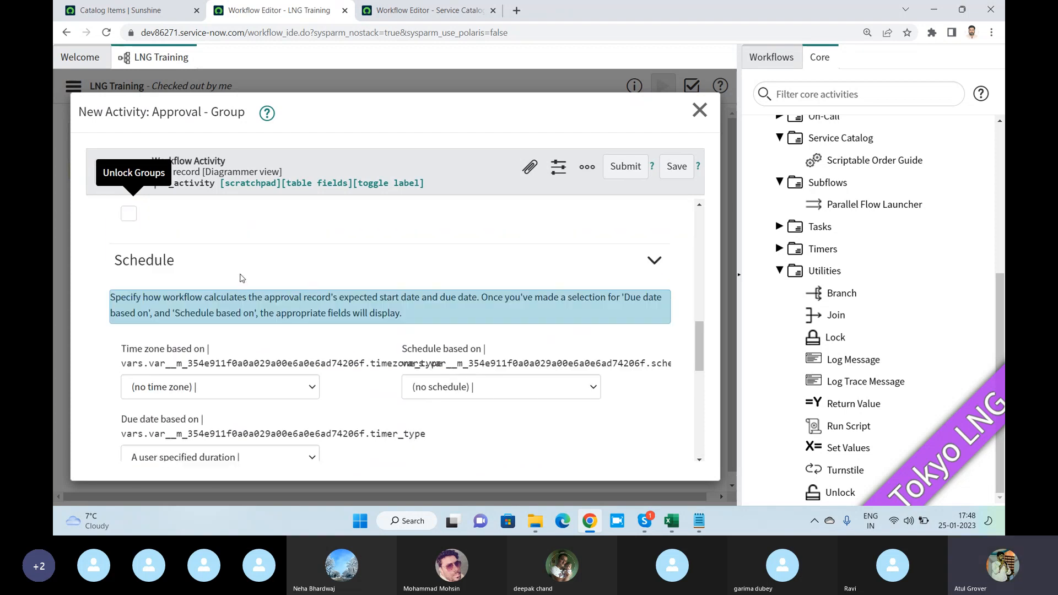
pyautogui.scroll(1, 240, 279)
pyautogui.moveTo(114, 305); pyautogui.dragTo(180, 308)
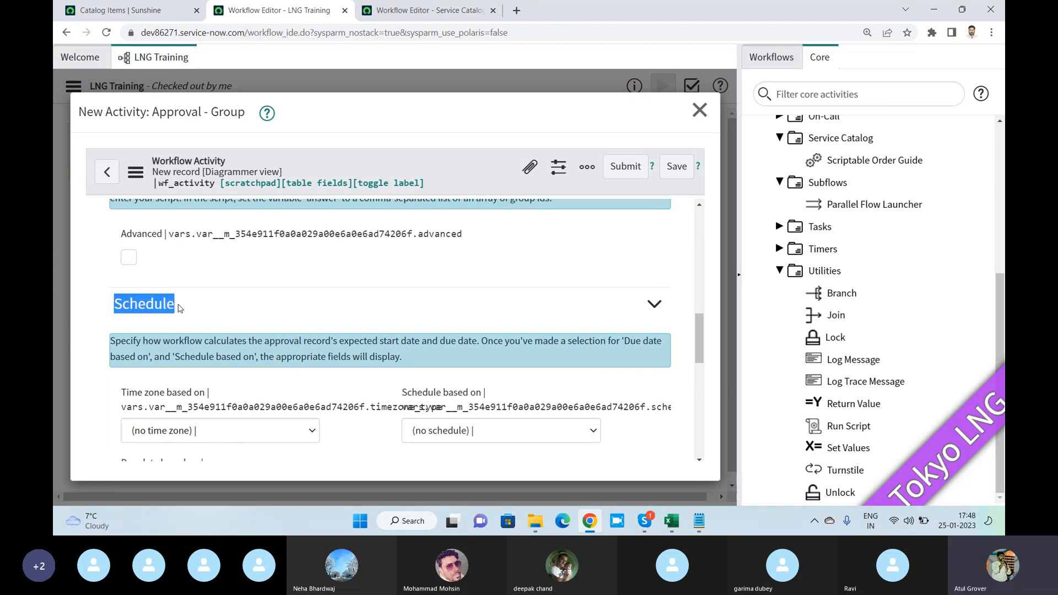
# - Switch to the Skype call window
pyautogui.hotkey('alt', 'Tab')
pyautogui.hotkey('alt', 'Tab')
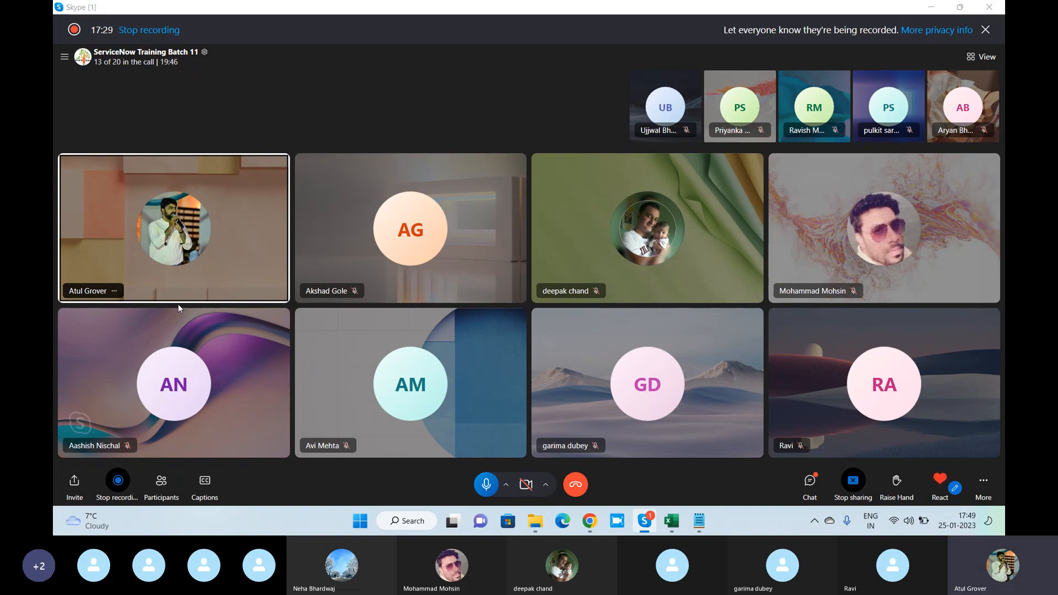
# - Switch back to the workflow editor and examine the time zone and schedule choices of the group approval activity
pyautogui.hotkey('alt', 'Tab')
pyautogui.scroll(-3, 284, 283)
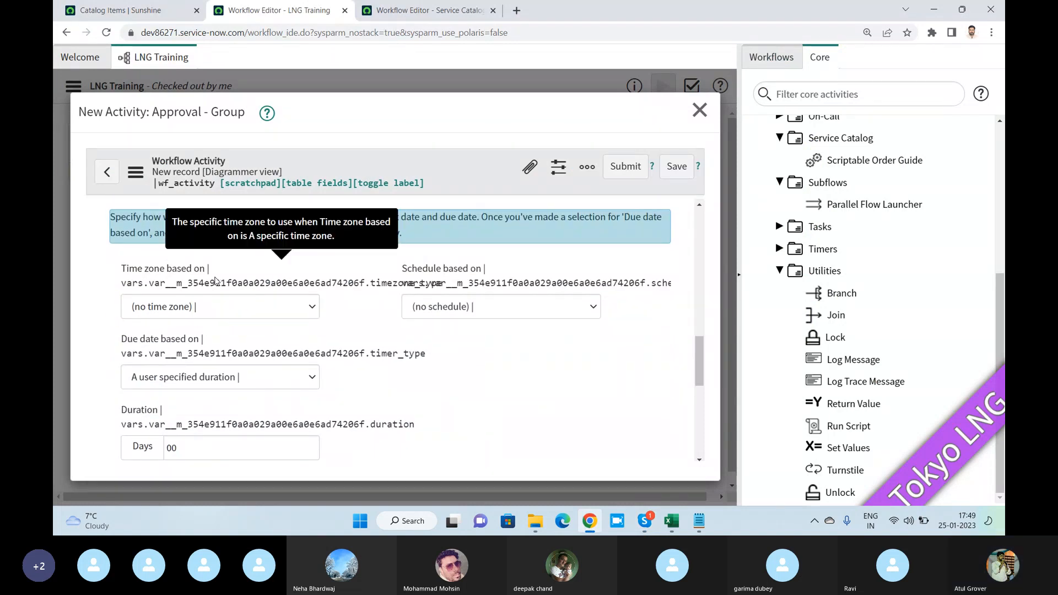
pyautogui.click(226, 313)
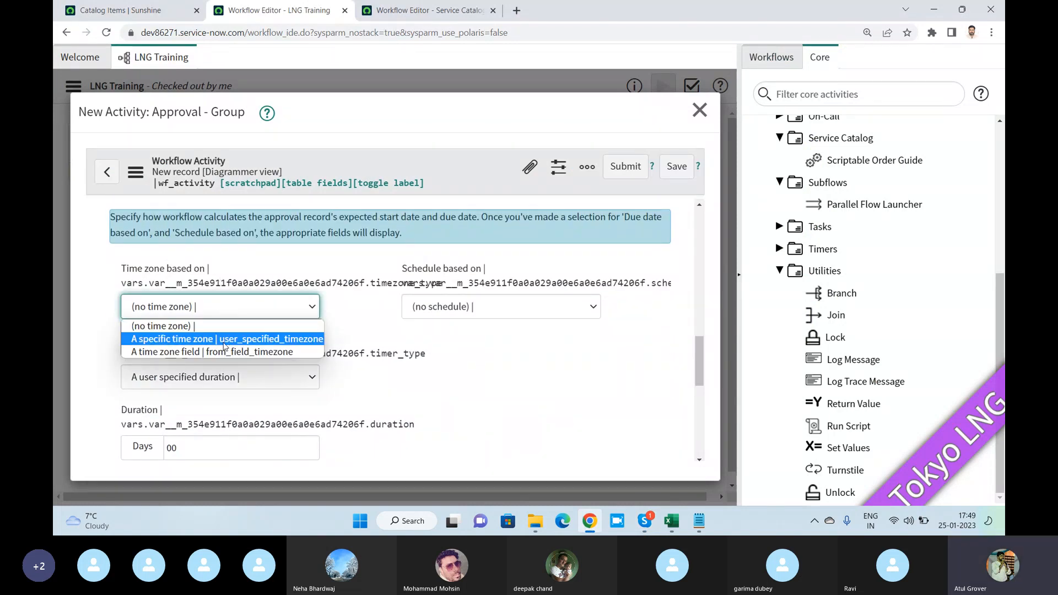
pyautogui.click(425, 312)
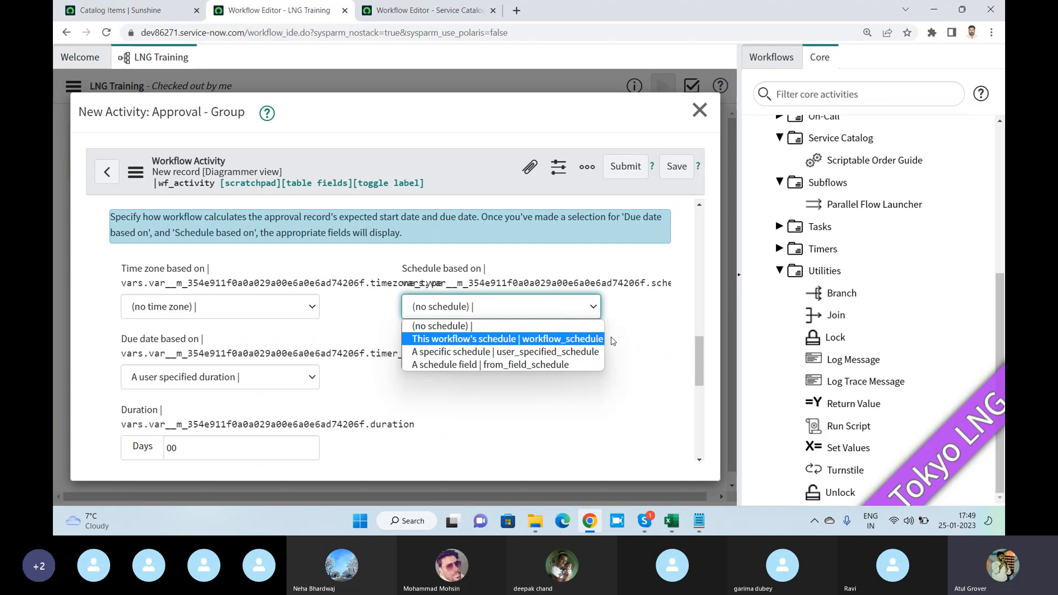
pyautogui.click(423, 387)
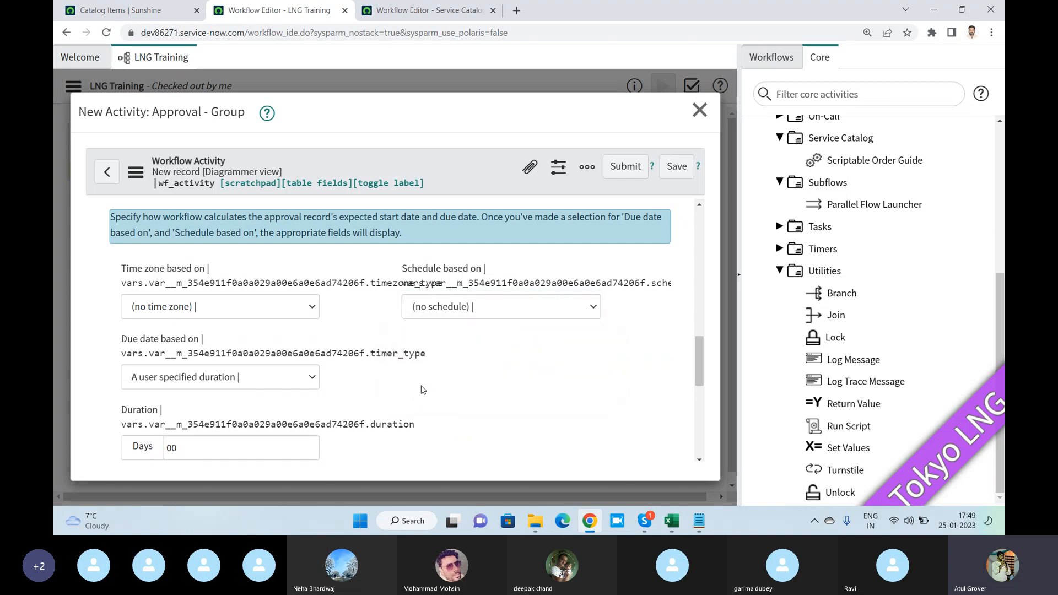
# - Examine the choices for what the approval's due date can be based on
pyautogui.click(291, 379)
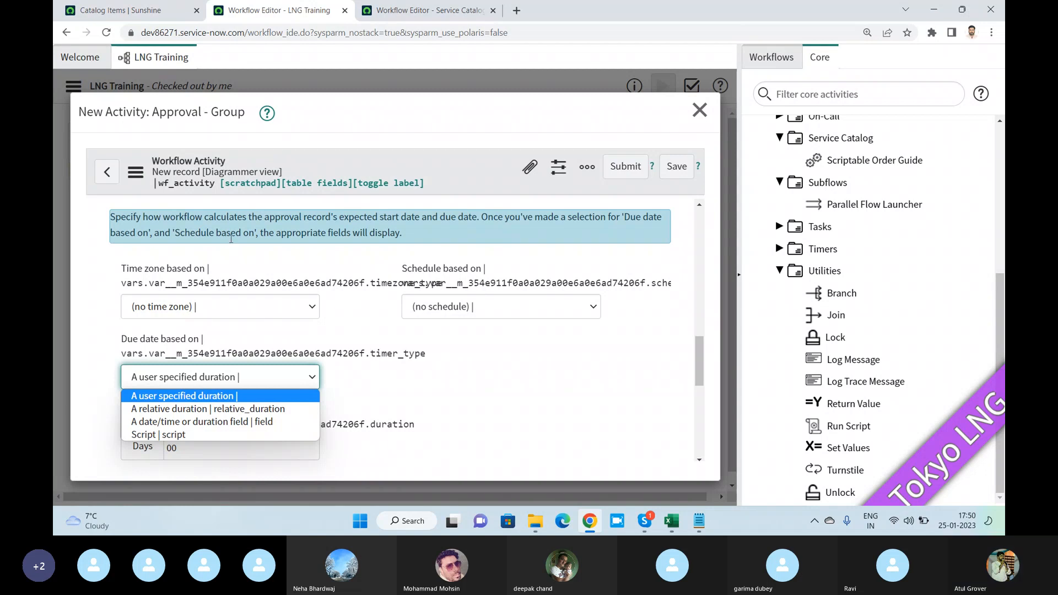
pyautogui.scroll(1, 231, 239)
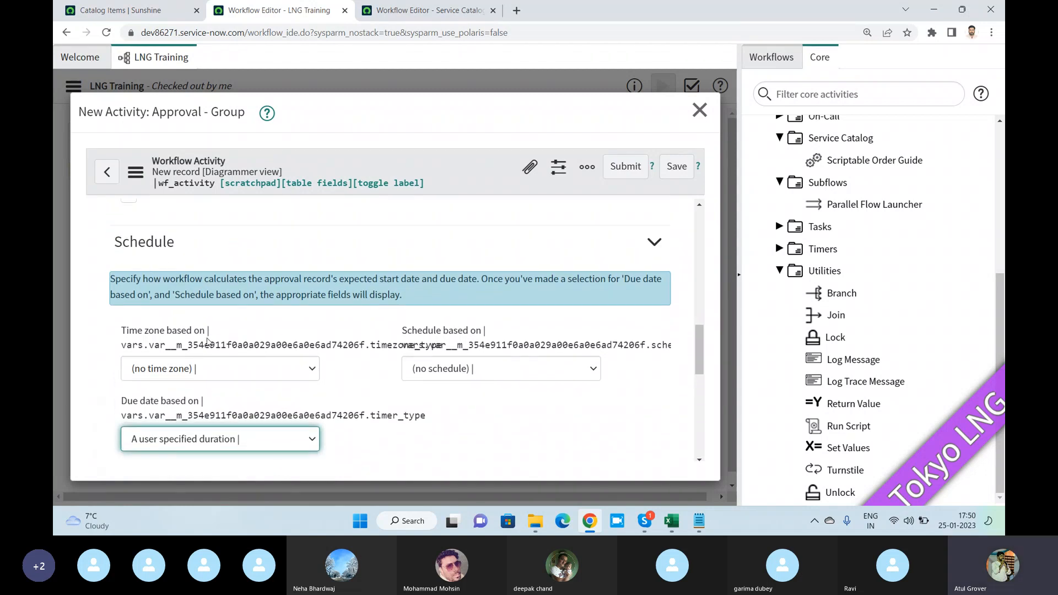
pyautogui.scroll(-1, 211, 344)
pyautogui.click(211, 383)
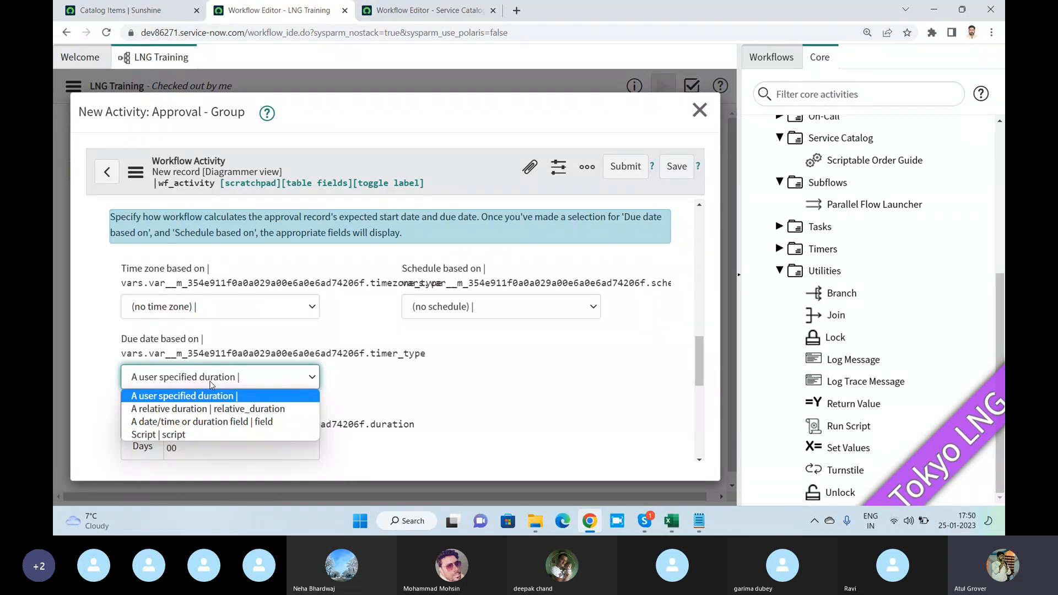
pyautogui.click(459, 380)
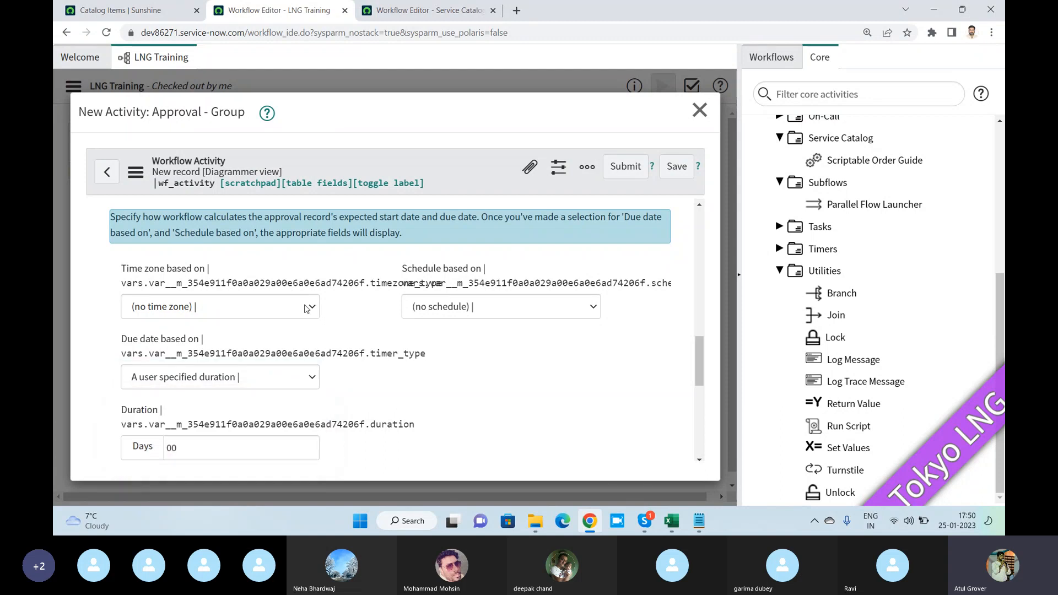
pyautogui.click(229, 377)
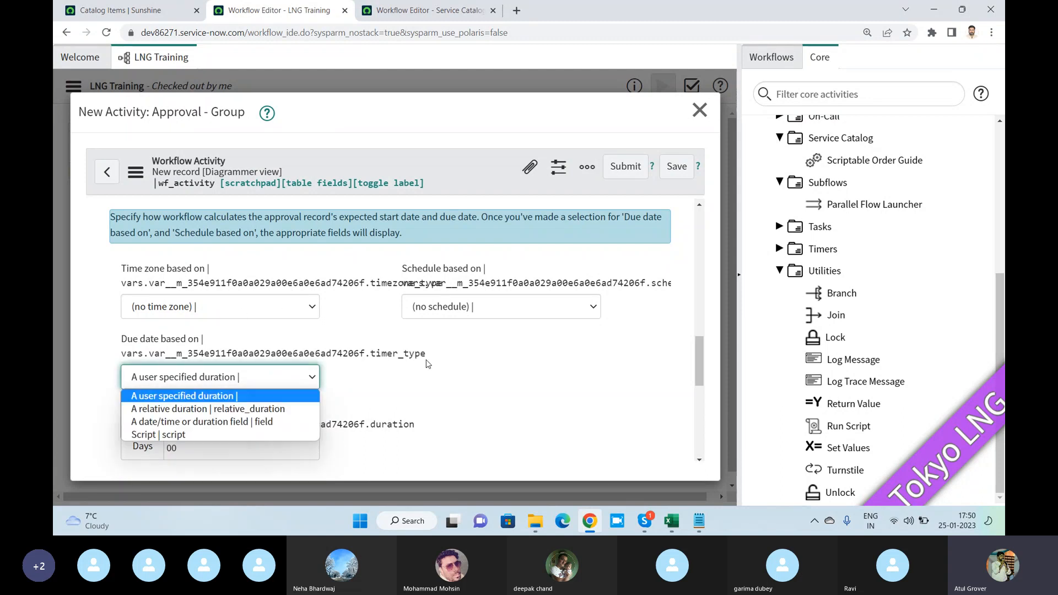
pyautogui.click(458, 353)
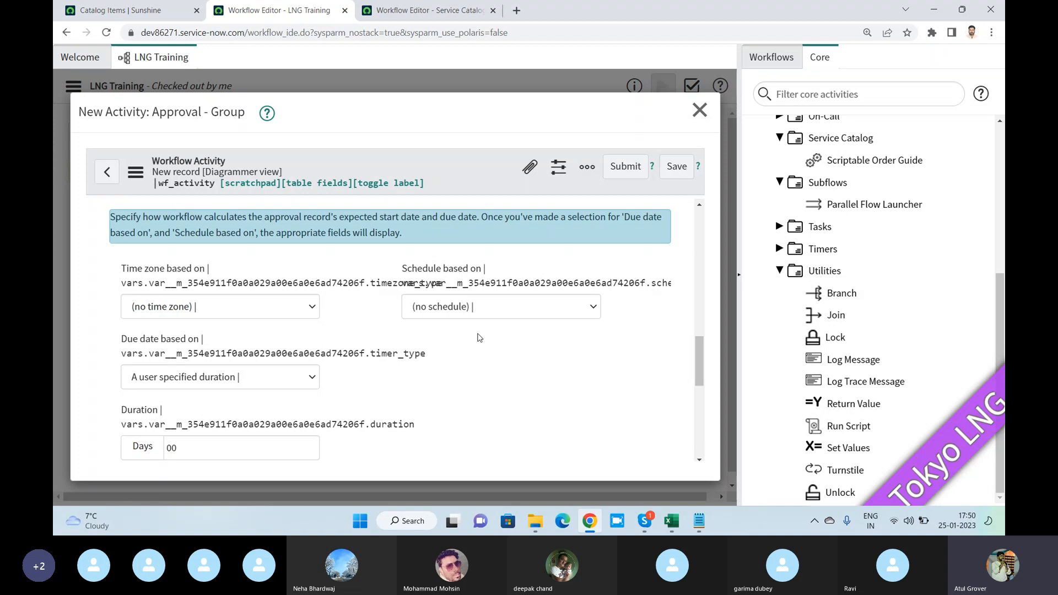
# - Examine the Condition for approval section of the group approval activity, including its Wait for and When anyone rejects settings
pyautogui.scroll(-3, 479, 338)
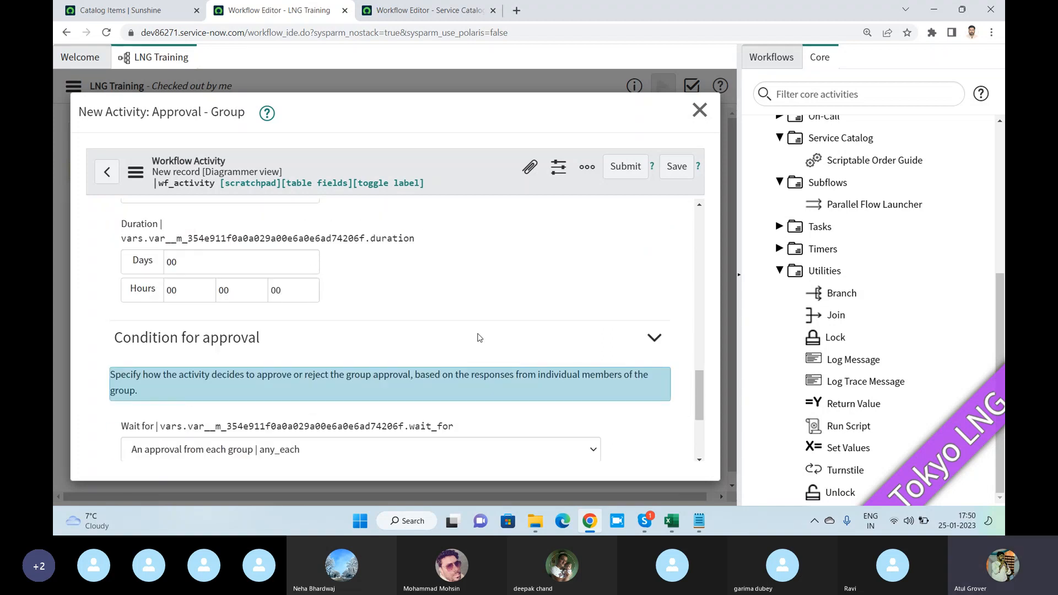
pyautogui.scroll(-1, 478, 338)
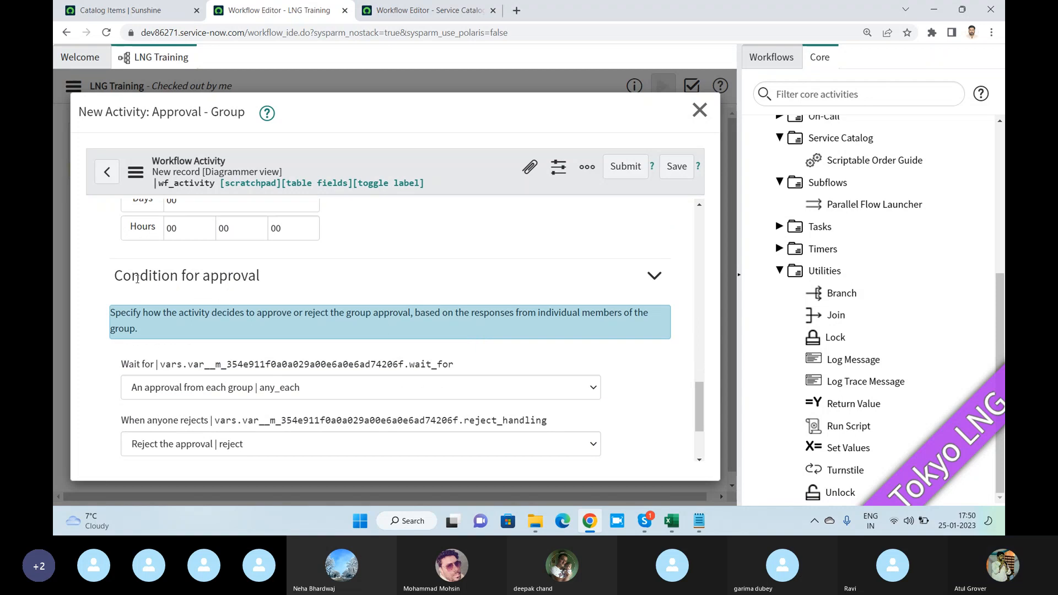
pyautogui.moveTo(113, 276); pyautogui.dragTo(269, 278)
pyautogui.scroll(-2, 292, 285)
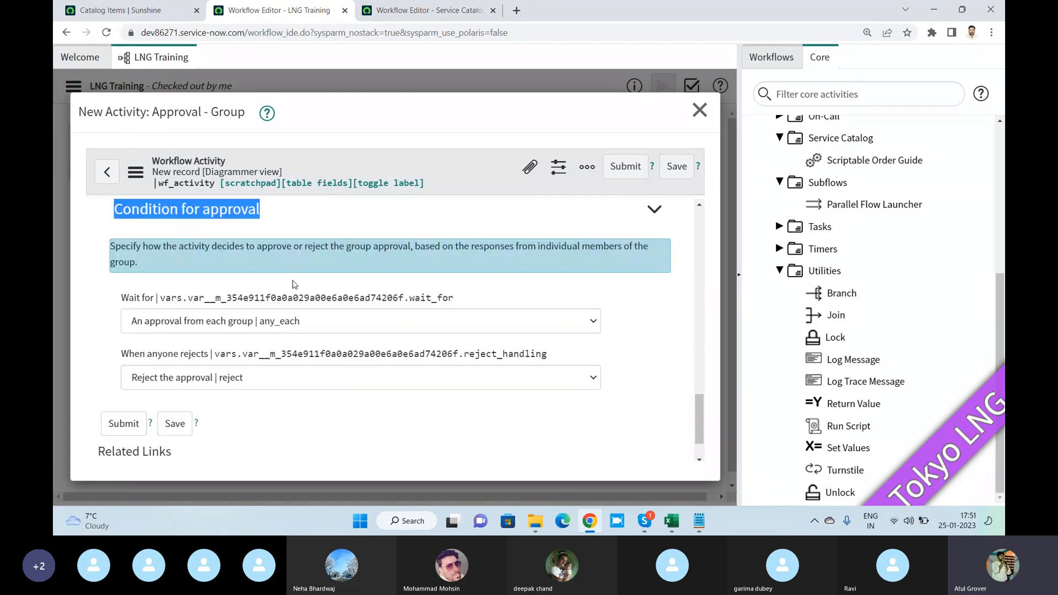
# - Switch to the Notepad notes and, a few lines below "catalog", add a line with a participant's first name followed by "car"
pyautogui.hotkey('alt', 'Tab')
pyautogui.hotkey('alt', 'Tab')
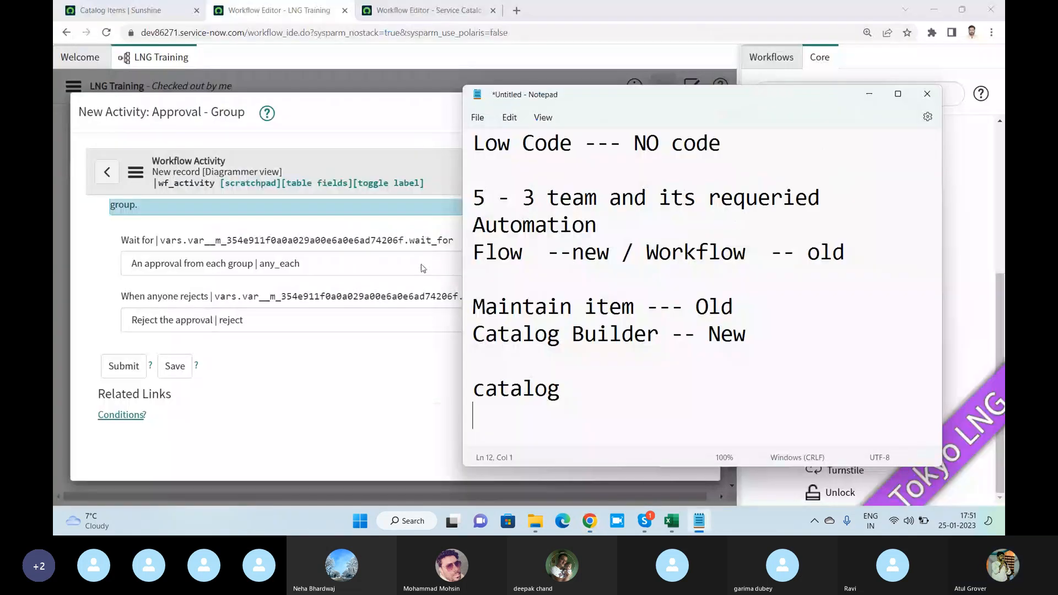
pyautogui.press('Return')
pyautogui.press('Return')
pyautogui.press('Return')
pyautogui.press('Return')
pyautogui.press('Return')
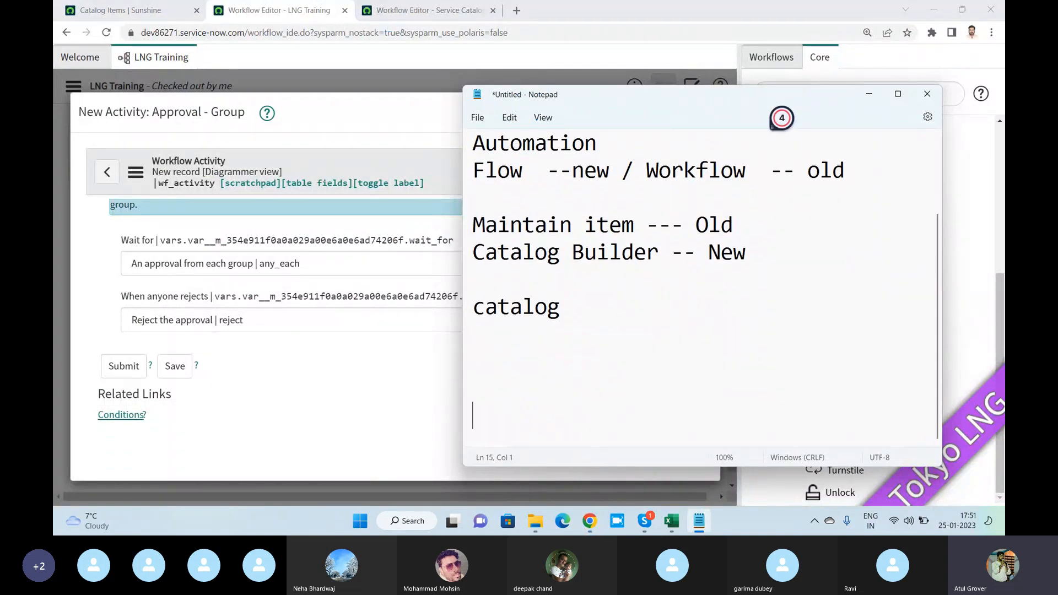
pyautogui.hotkey('alt', 'Tab')
pyautogui.hotkey('alt', 'Tab')
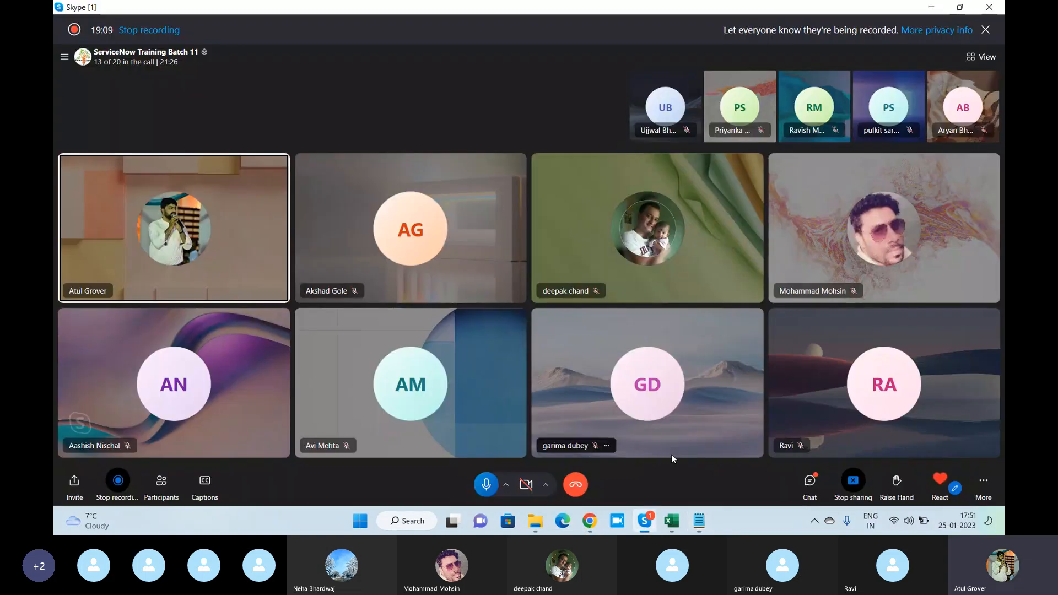
pyautogui.click(699, 521)
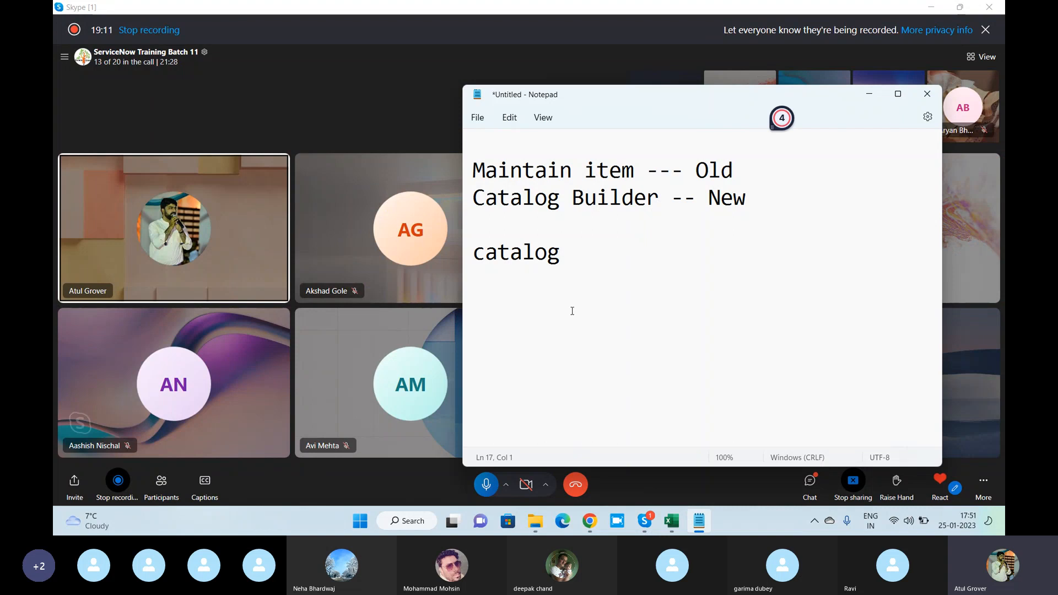
pyautogui.press('Up')
pyautogui.press('Up')
pyautogui.write('Neha ')
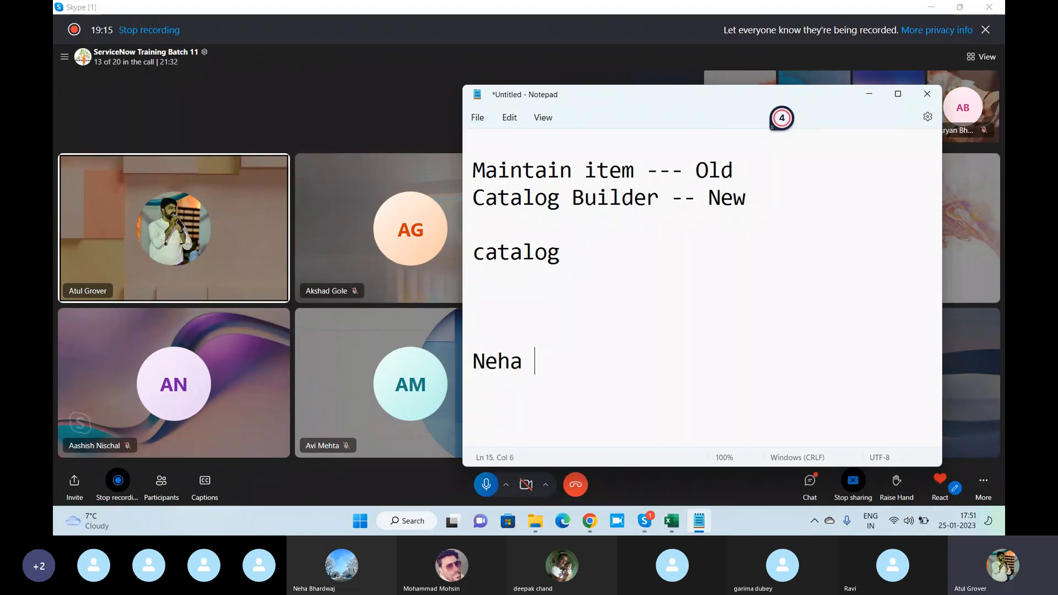
pyautogui.write('car')
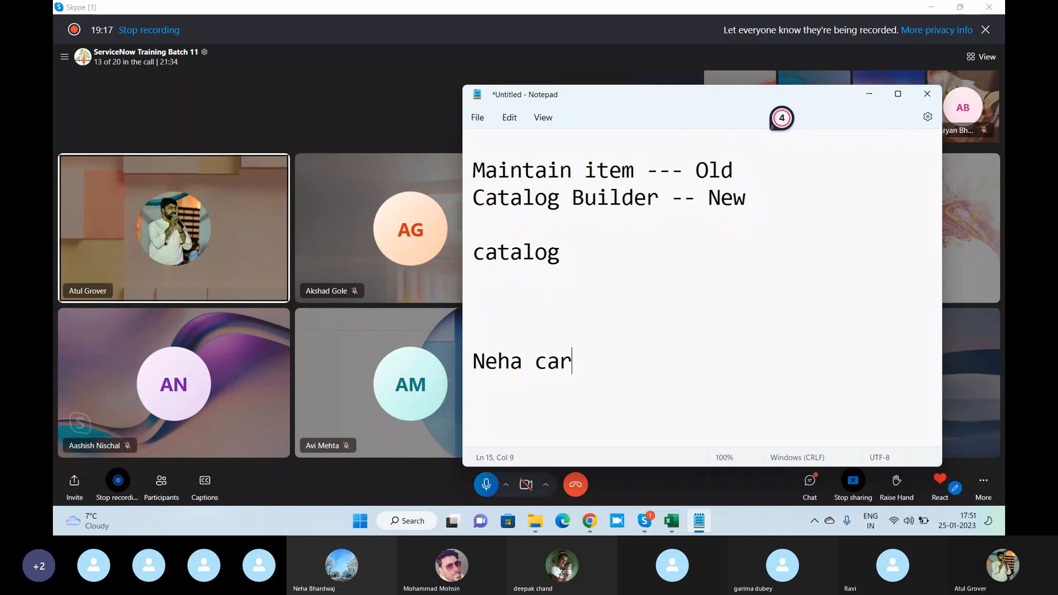
pyautogui.press('Return')
pyautogui.press('Return')
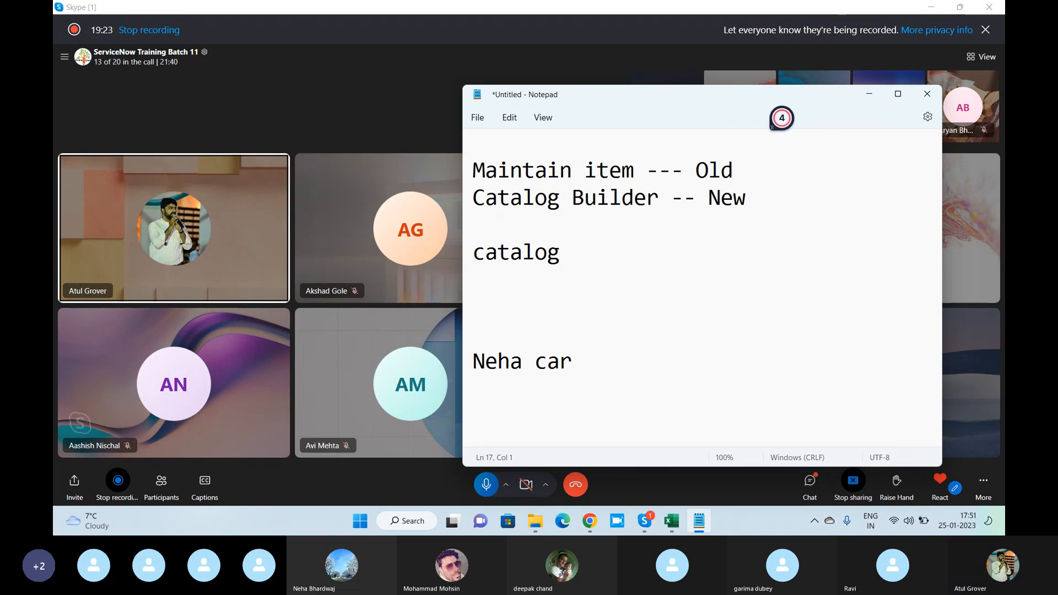
# - Add the line "4 ppl F M EB ES" to the notes as the approver example
pyautogui.write('4 ppl F')
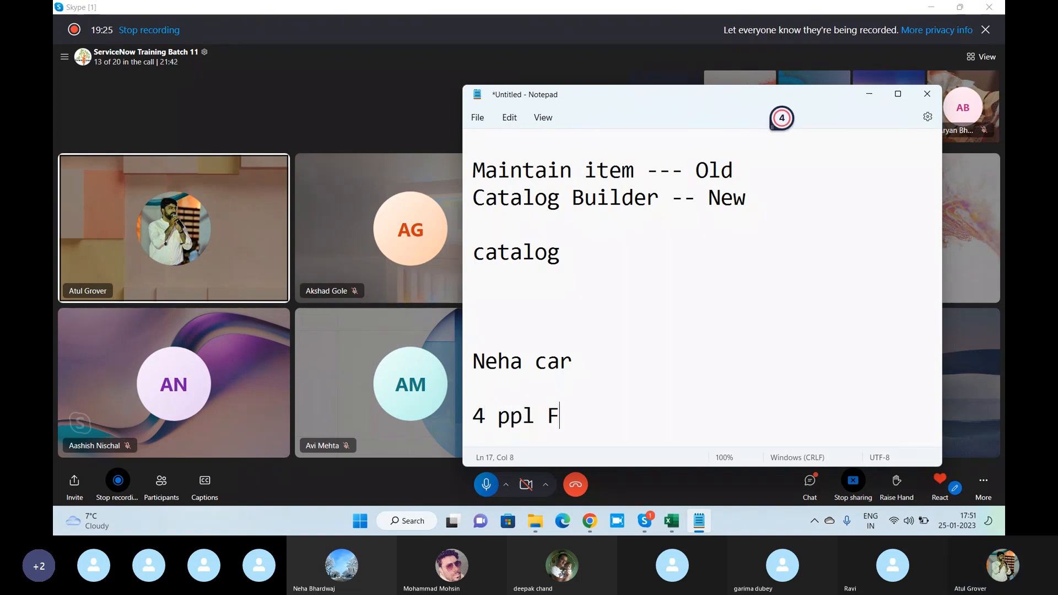
pyautogui.write(' M EB')
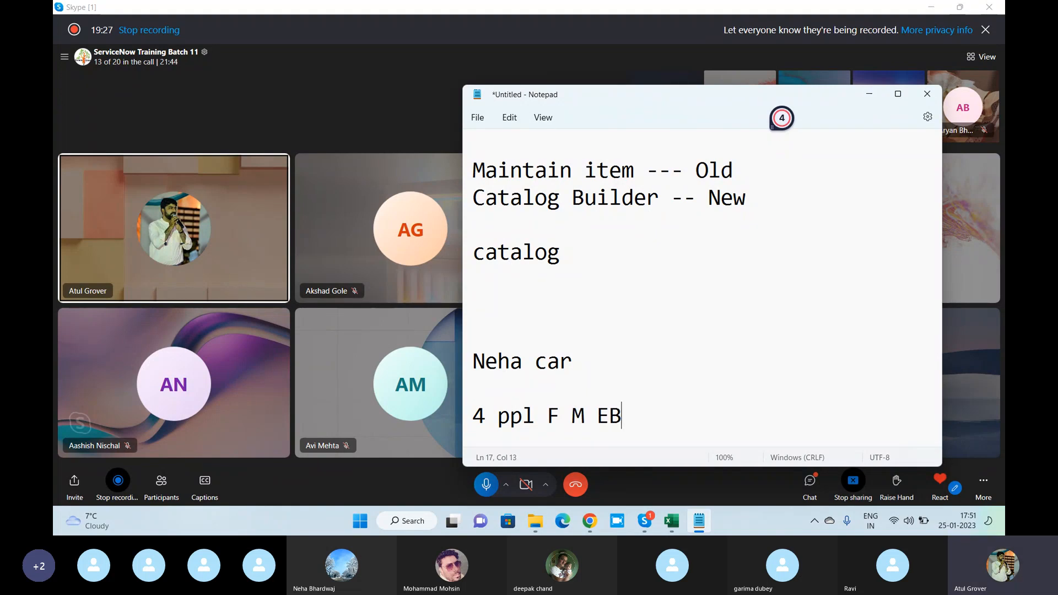
pyautogui.write('ES')
pyautogui.press('BackSpace')
pyautogui.press('BackSpace')
pyautogui.write('E')
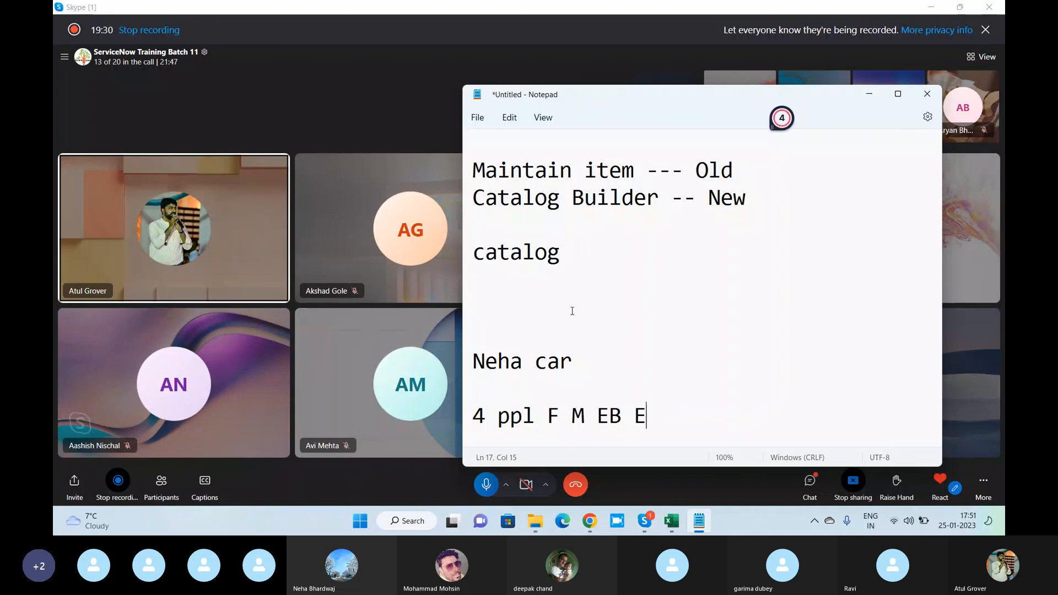
pyautogui.write('S')
pyautogui.press('Return')
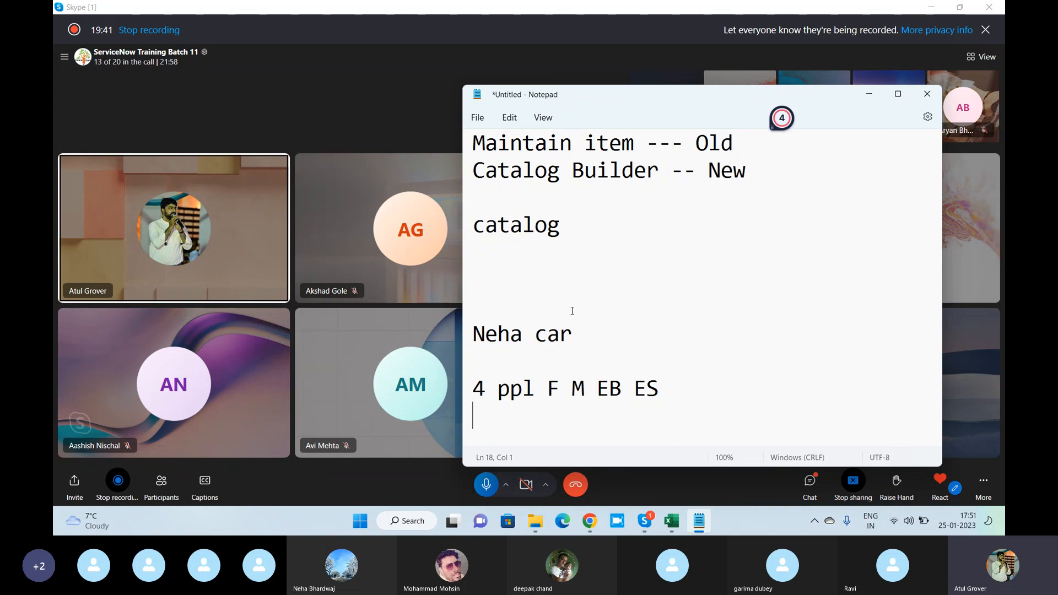
# - List the four approvers F, M, EB and ES on separate lines below the example
pyautogui.write('F')
pyautogui.press('Return')
pyautogui.write('M')
pyautogui.press('Return')
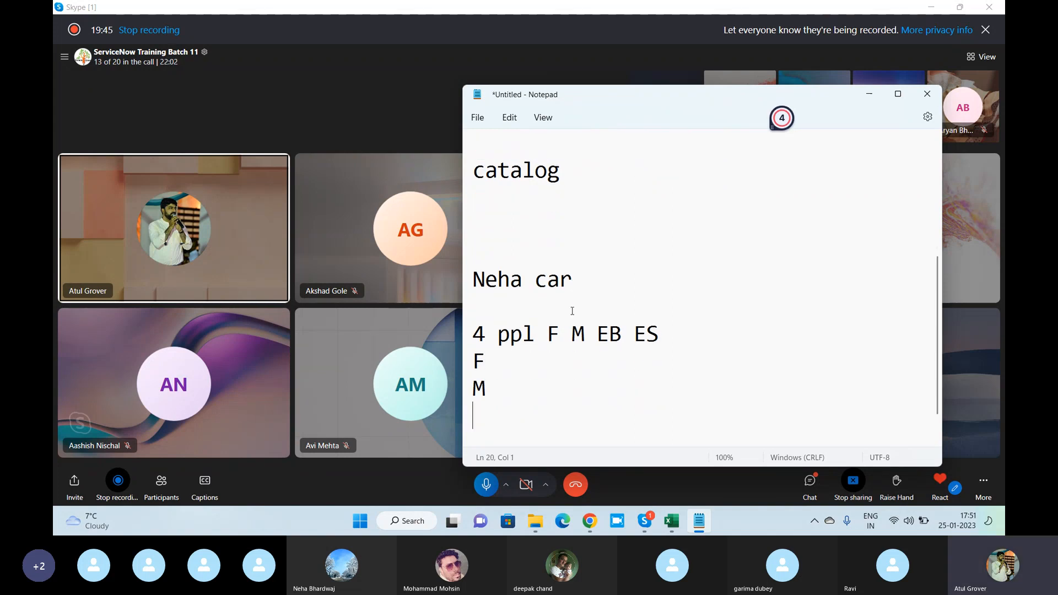
pyautogui.write('EB')
pyautogui.press('Return')
pyautogui.write('ES')
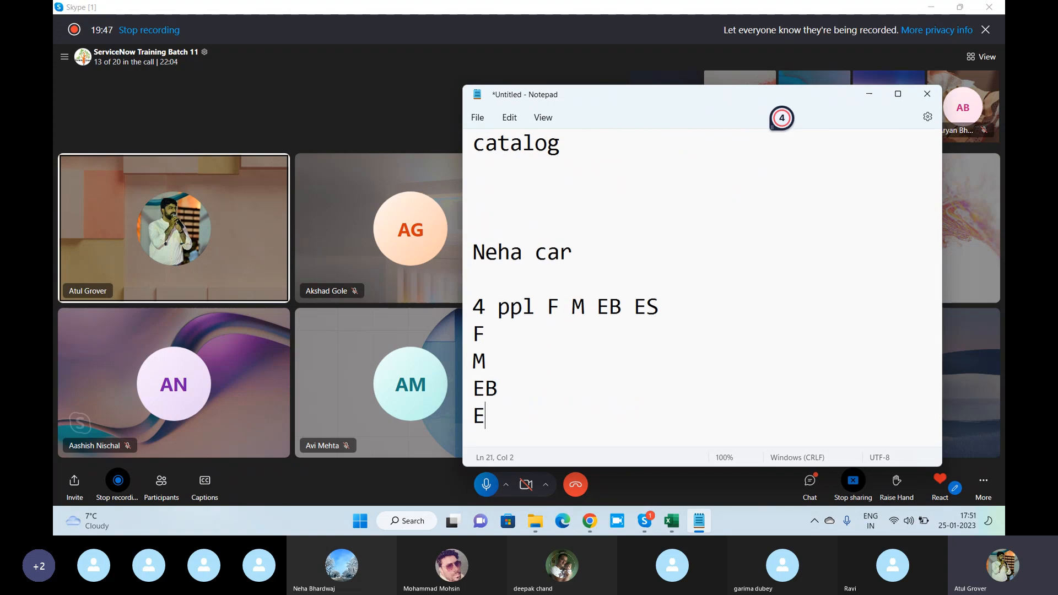
# - Mark a decision beside each approver in the list: A for F, R for M, R for EB and A for ES
pyautogui.press('Up')
pyautogui.press('Up')
pyautogui.press('Up')
pyautogui.click(528, 326)
pyautogui.write('A')
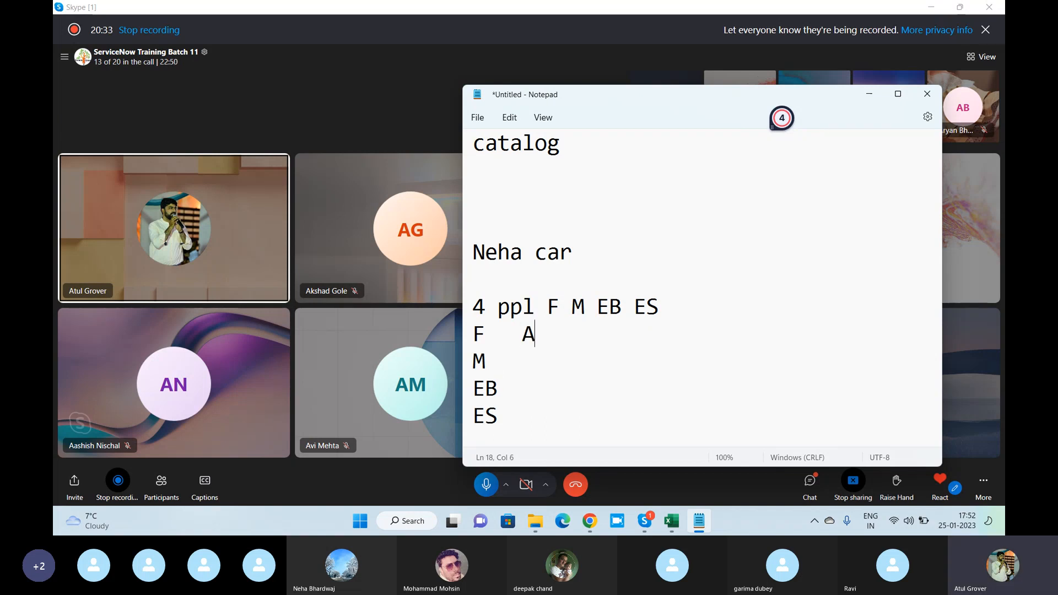
pyautogui.press('Down')
pyautogui.write('R')
pyautogui.press('Down')
pyautogui.write('R')
pyautogui.press('Down')
pyautogui.write('A')
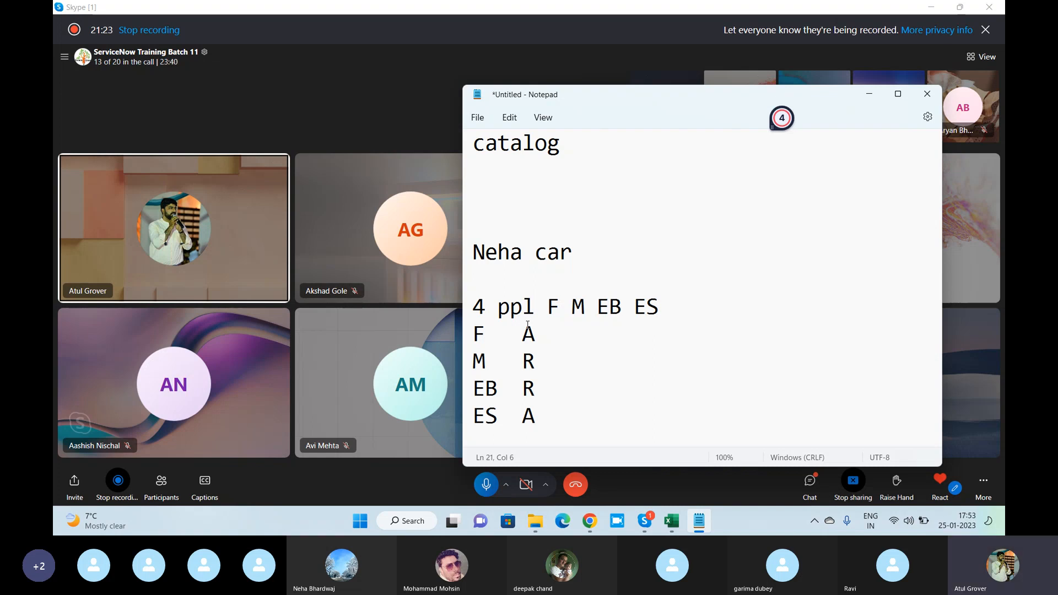
# - Return to the group approval activity, examine the Wait for choices under Condition for approval, and compare them with the Notepad example
pyautogui.hotkey('alt', 'Tab')
pyautogui.hotkey('alt', 'Tab')
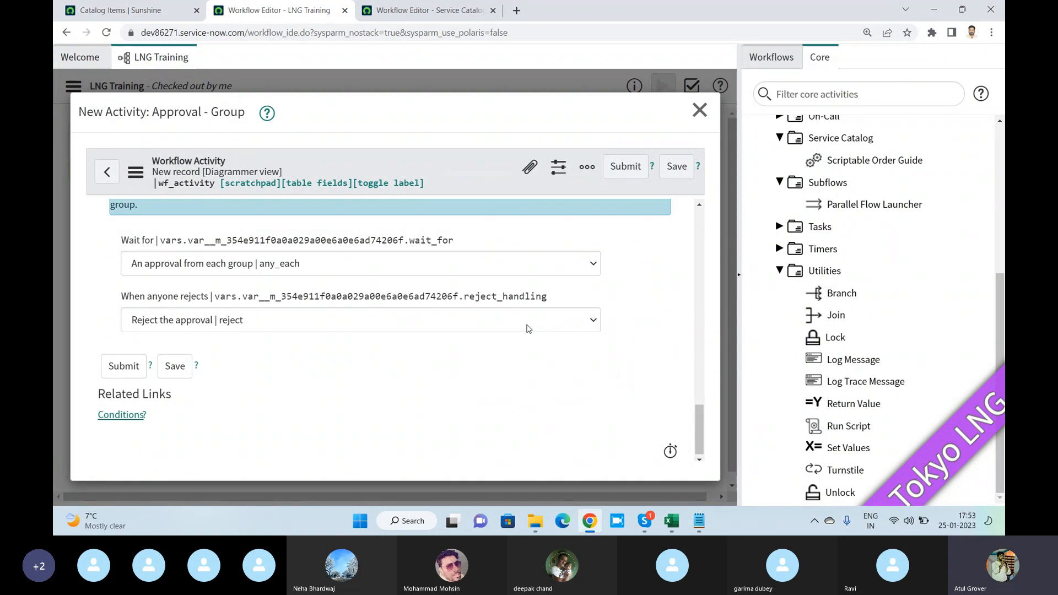
pyautogui.scroll(1, 404, 267)
pyautogui.scroll(1, 405, 267)
pyautogui.scroll(-1, 257, 306)
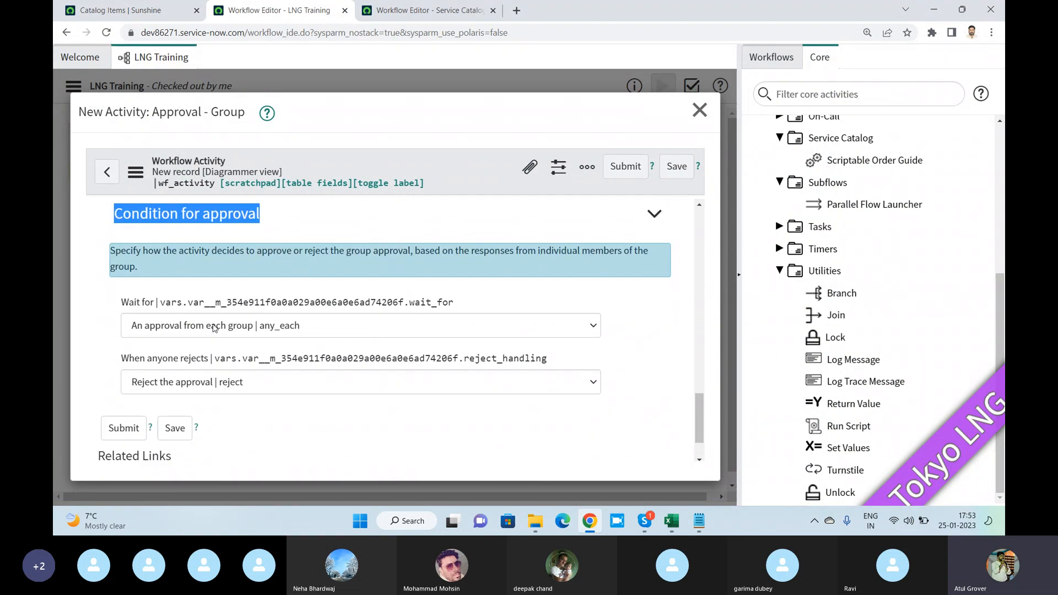
pyautogui.moveTo(127, 309)
pyautogui.click(220, 330)
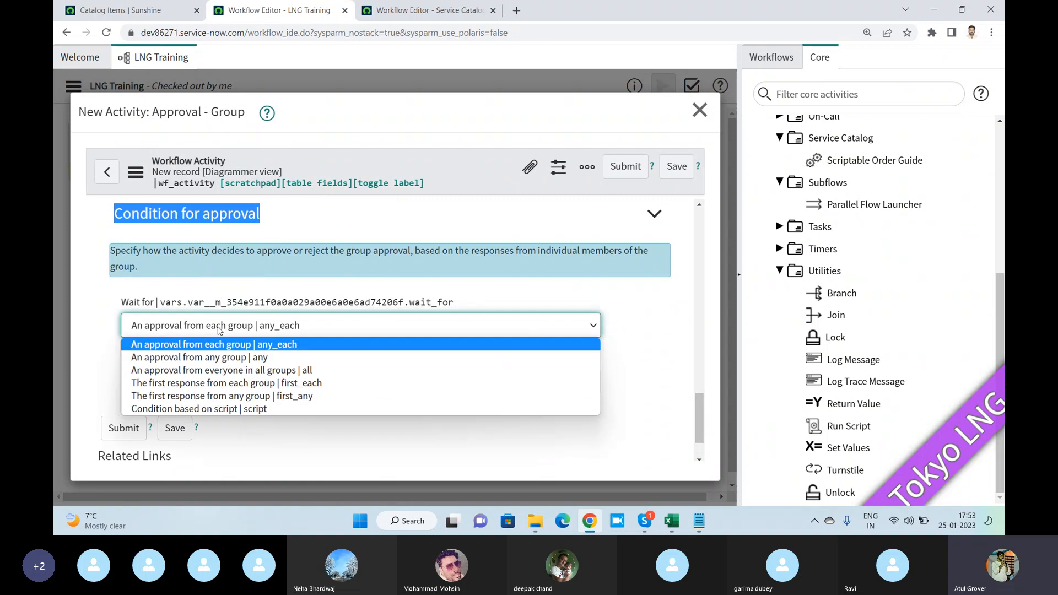
pyautogui.hotkey('alt', 'Tab')
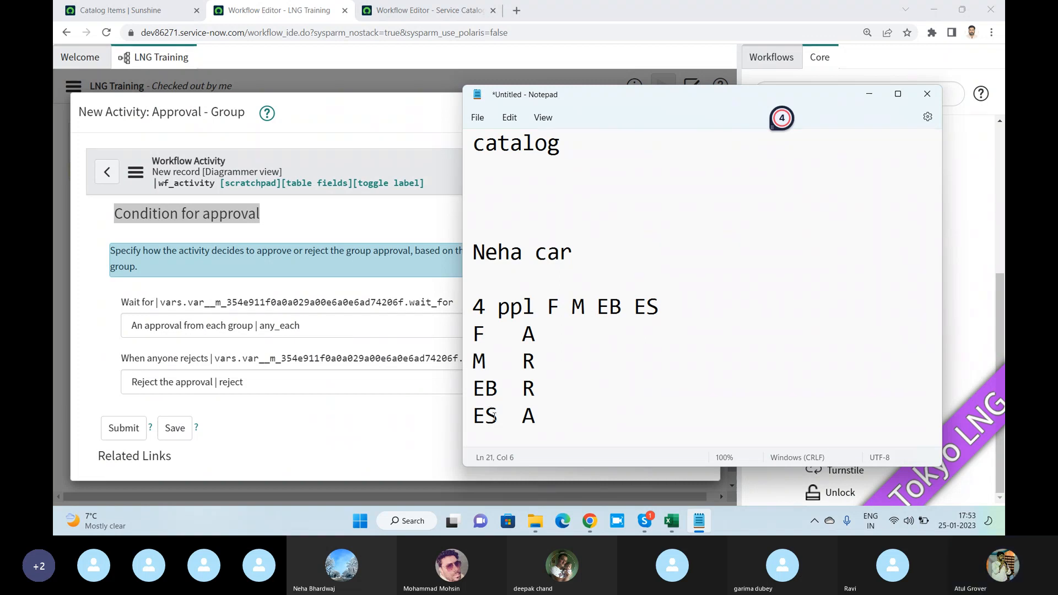
# - Check the When anyone rejects choices in the workflow editor and set Wait for to "An approval from any group"
pyautogui.click(310, 383)
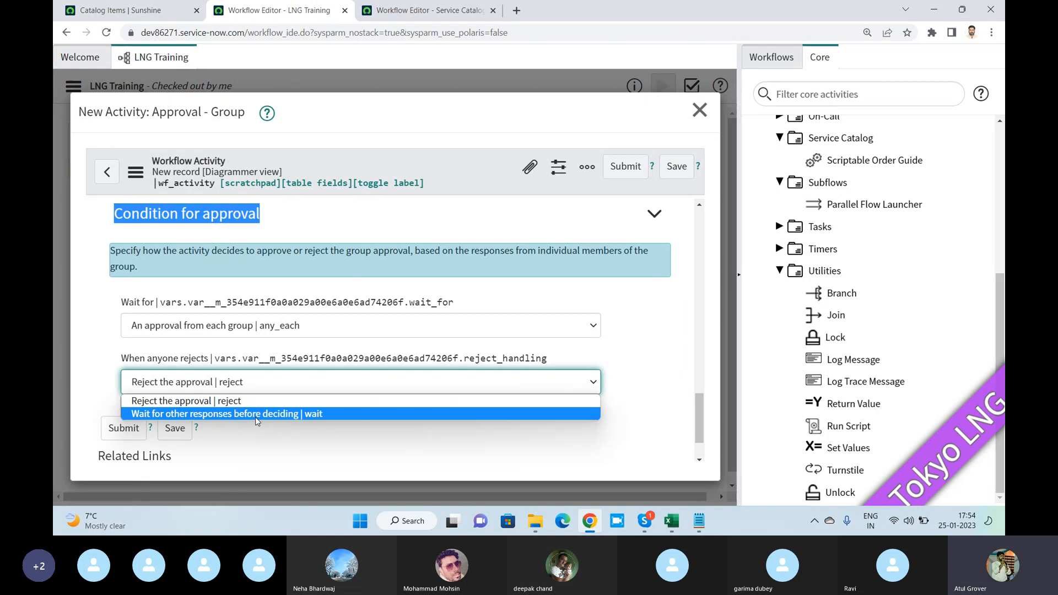
pyautogui.click(223, 326)
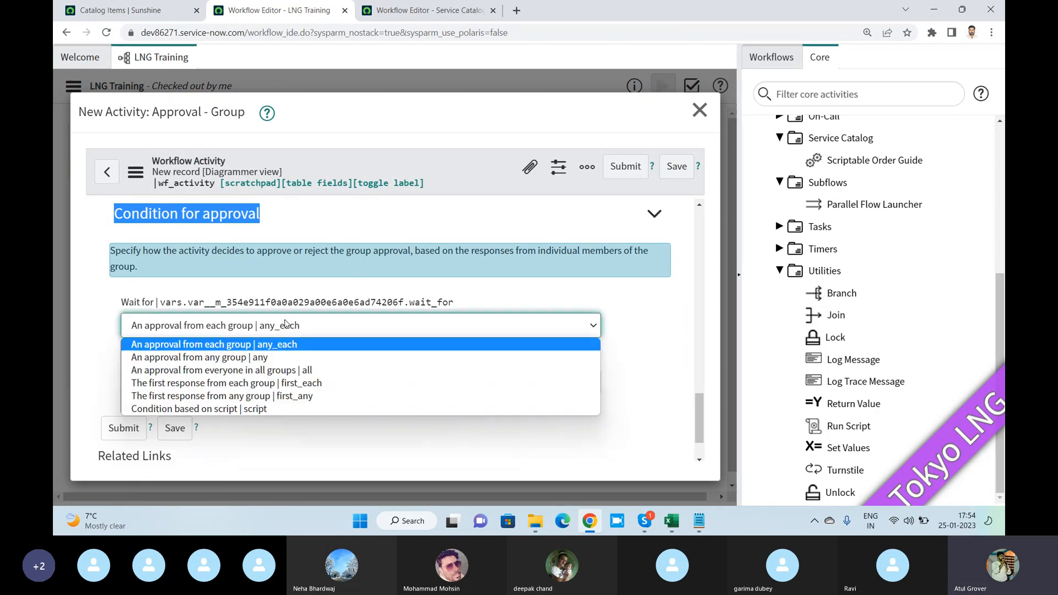
pyautogui.click(213, 360)
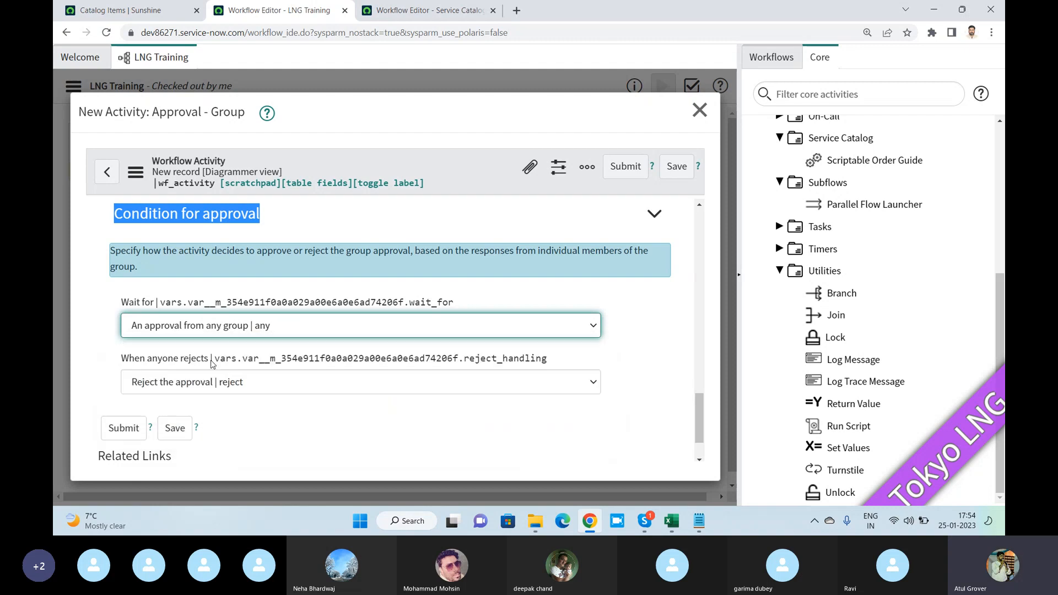
# - Recheck the approver decisions in the Notepad example and set Wait for to "An approval from everyone in all groups" in the group approval activity
pyautogui.hotkey('alt', 'Tab')
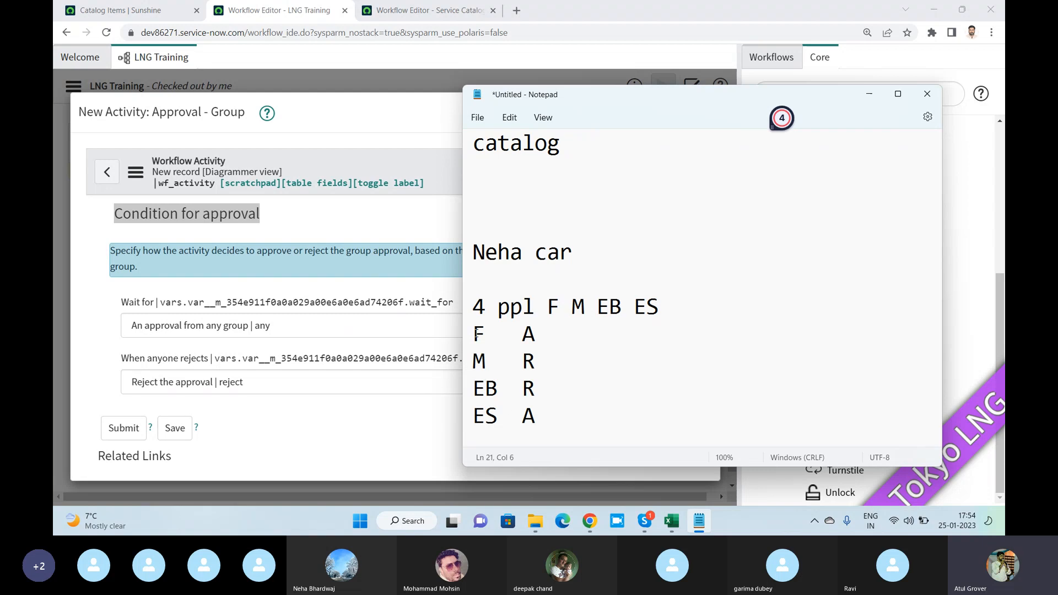
pyautogui.click(311, 330)
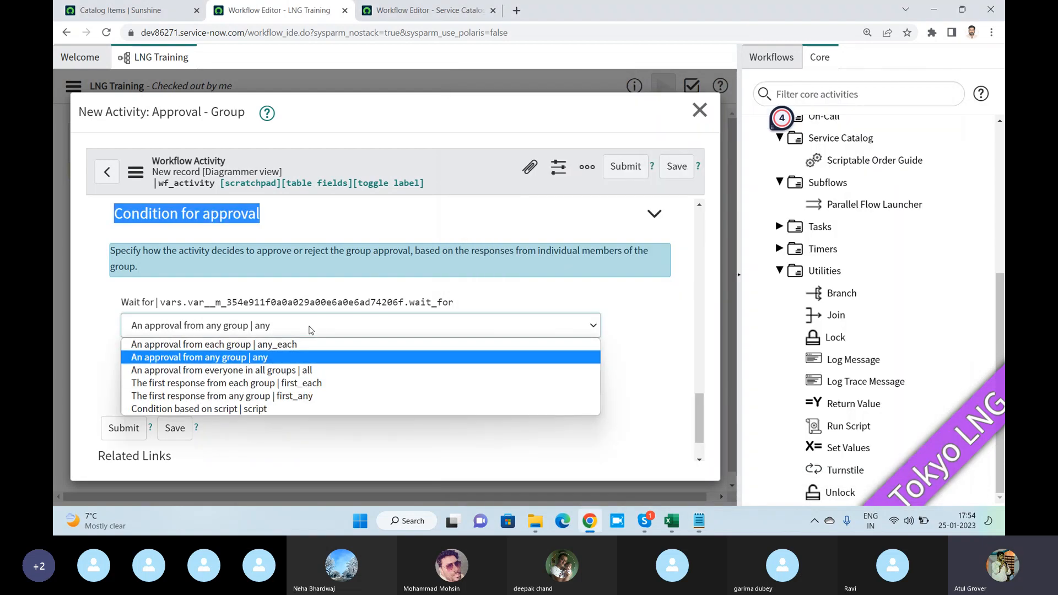
pyautogui.click(281, 370)
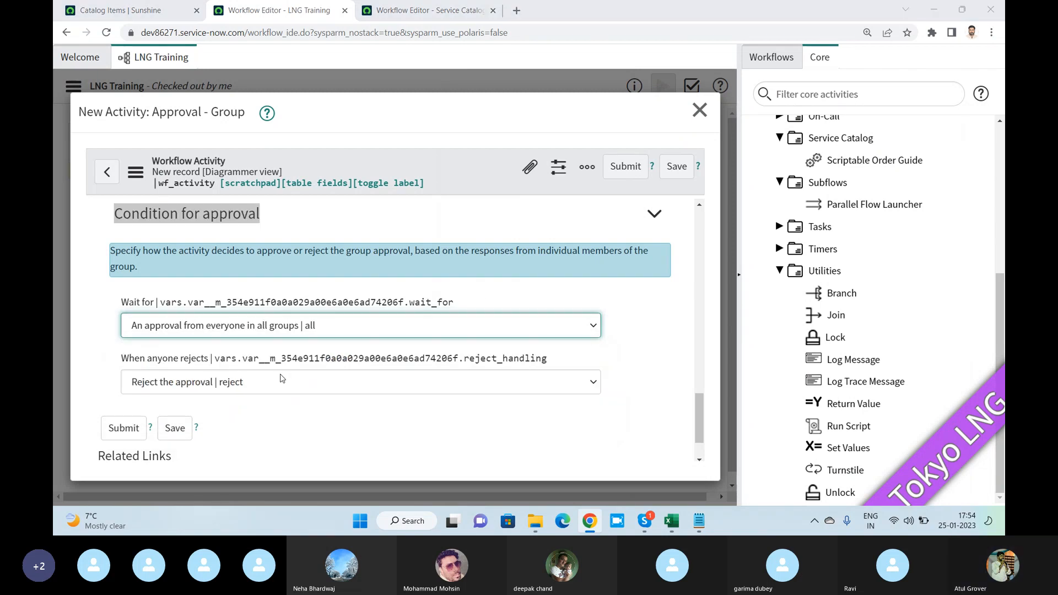
# - In the Notepad example line, split the approvers into two groups by adding "--- P" after F M and "---S" after EB ES
pyautogui.hotkey('alt', 'Tab')
pyautogui.moveTo(476, 334); pyautogui.dragTo(550, 351)
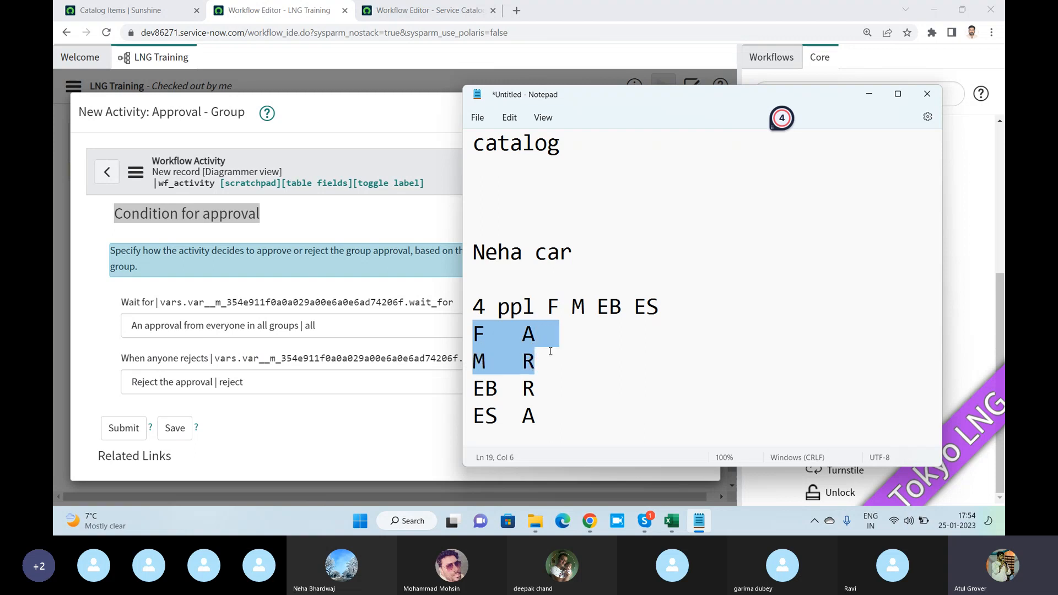
pyautogui.click(578, 306)
pyautogui.write('---  ')
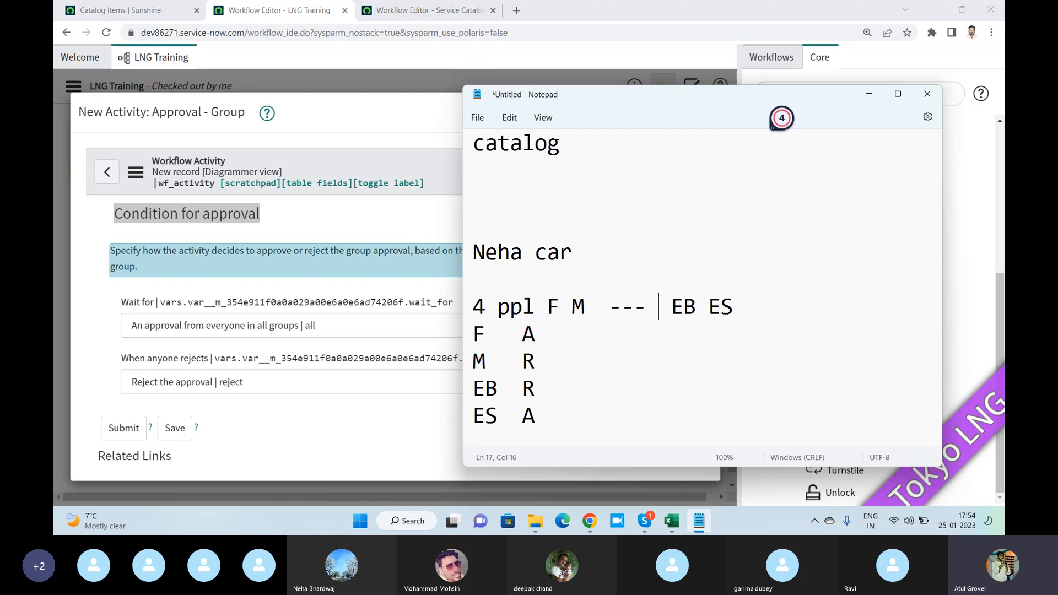
pyautogui.write('P')
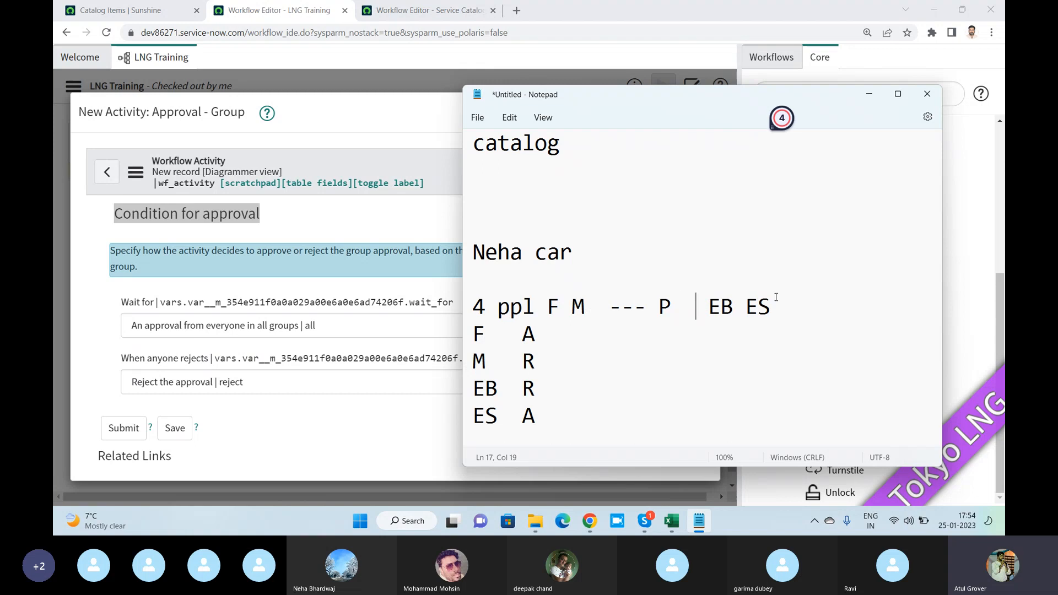
pyautogui.click(776, 298)
pyautogui.write('---S')
pyautogui.moveTo(547, 306); pyautogui.dragTo(583, 306)
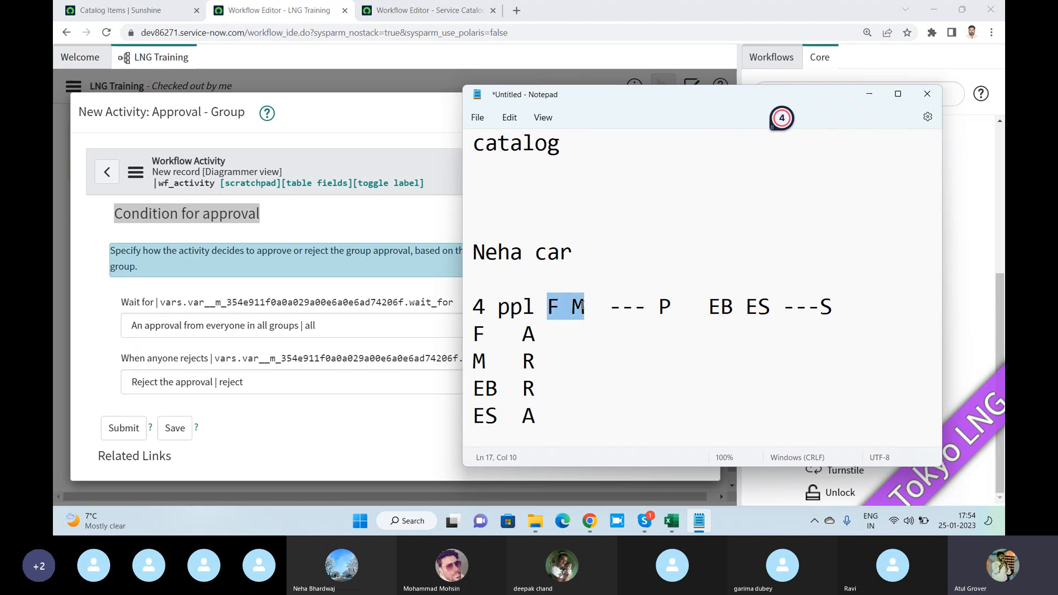
pyautogui.click(659, 307)
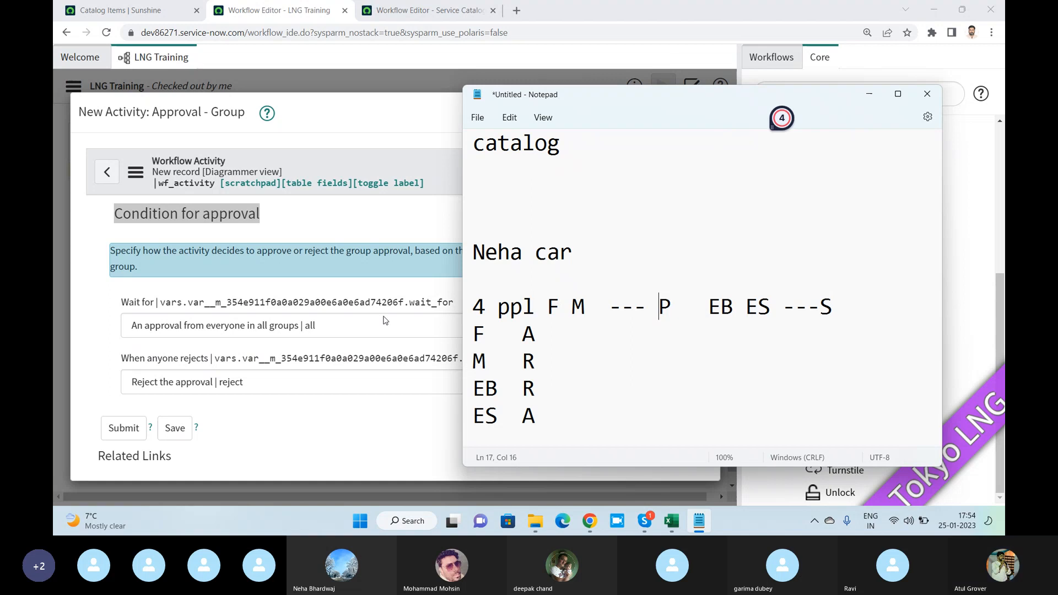
# - Set Wait for to "The first response from each group" and compare it with the two approver groups in the Notepad example
pyautogui.click(289, 326)
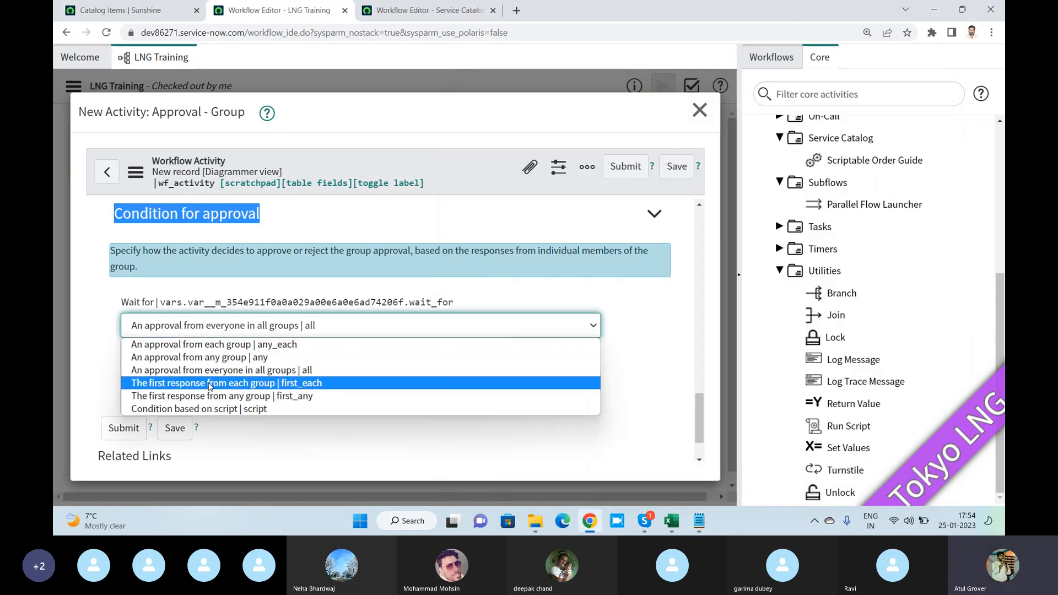
pyautogui.click(210, 384)
pyautogui.hotkey('alt', 'Tab')
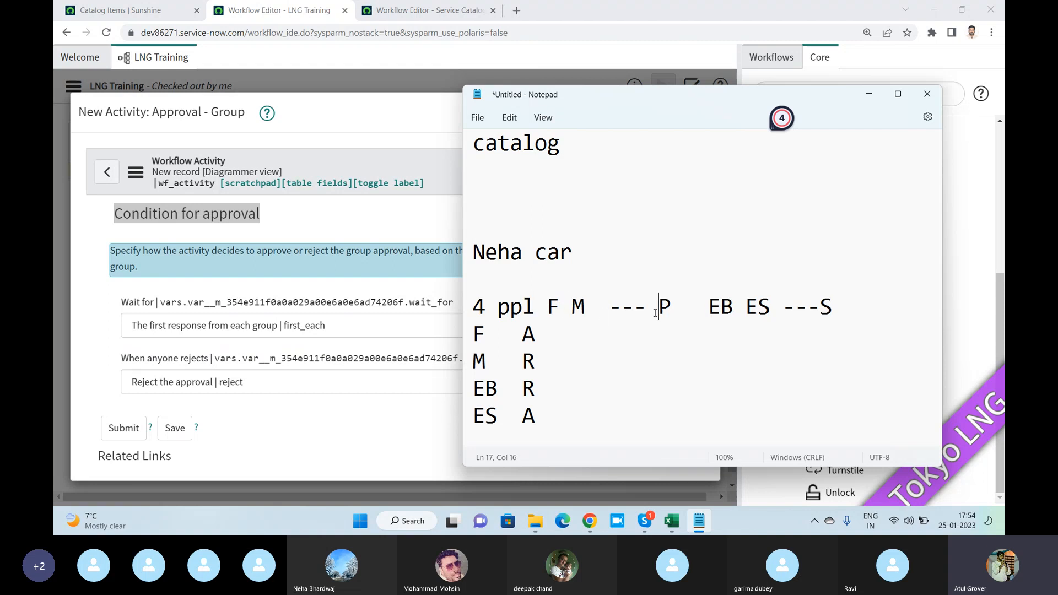
pyautogui.doubleClick(546, 310)
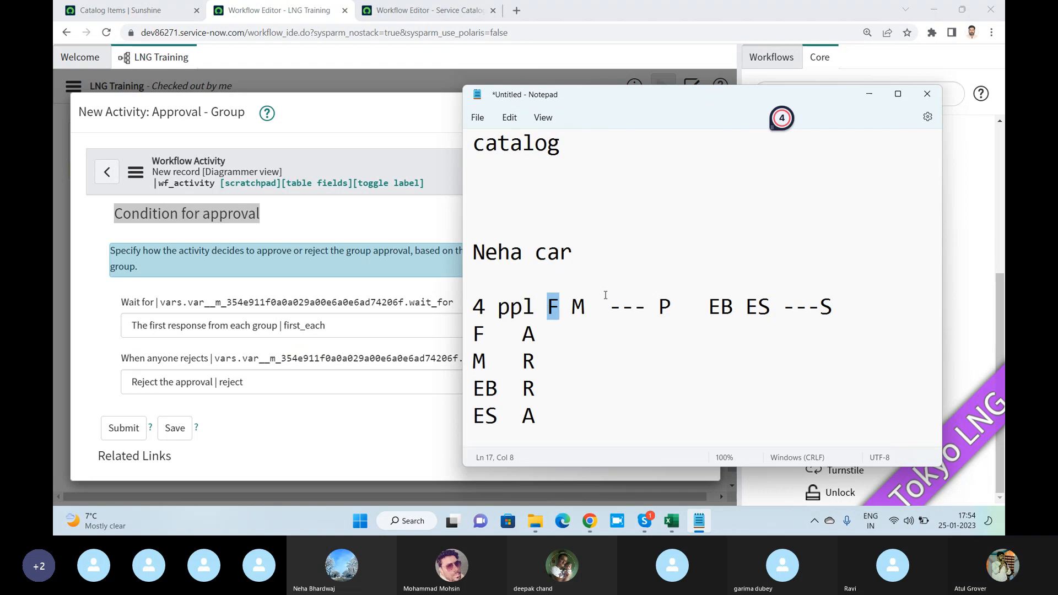
pyautogui.moveTo(576, 305); pyautogui.dragTo(602, 305)
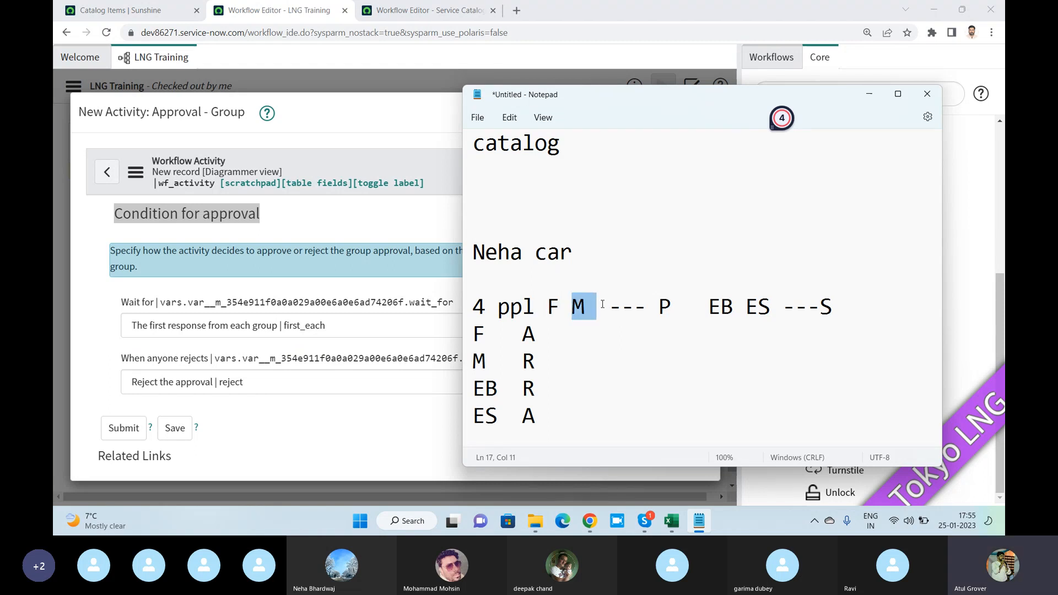
pyautogui.doubleClick(744, 308)
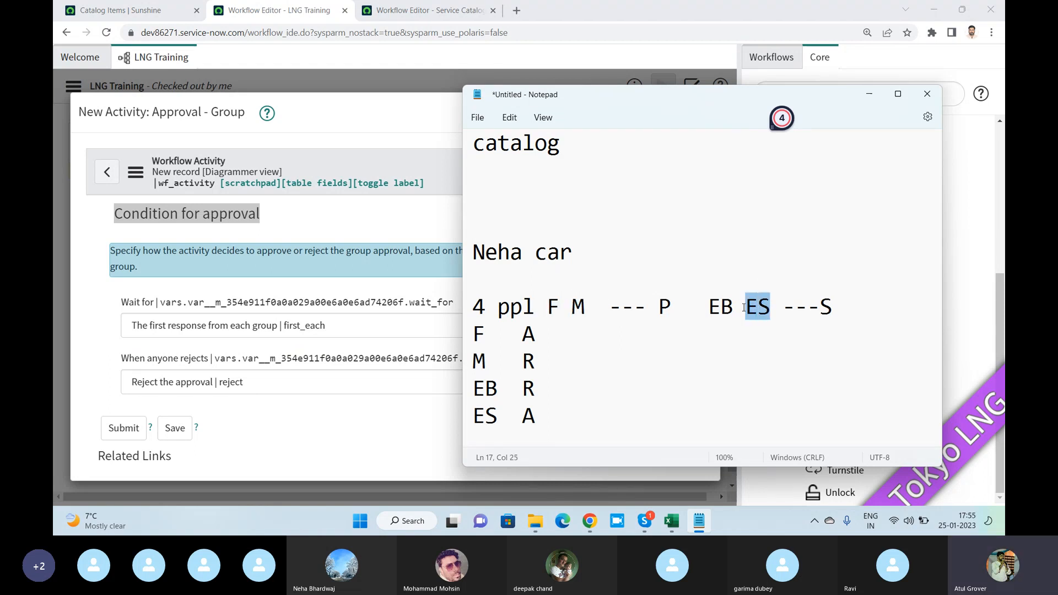
pyautogui.moveTo(735, 307); pyautogui.dragTo(716, 309)
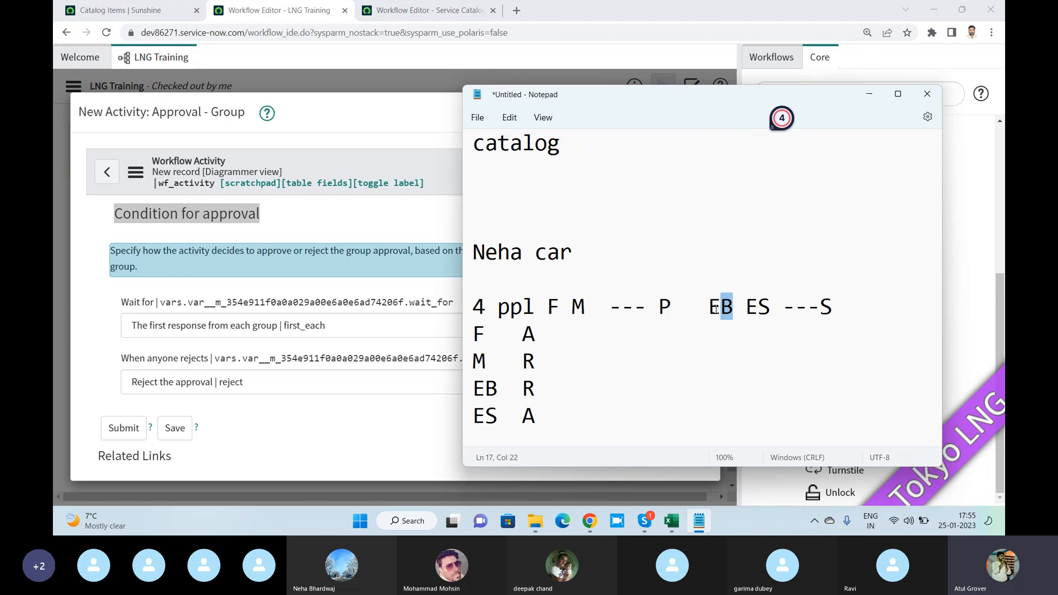
# - Set Wait for to "The first response from any group" and compare it with groups P and S in the Notepad example
pyautogui.click(379, 333)
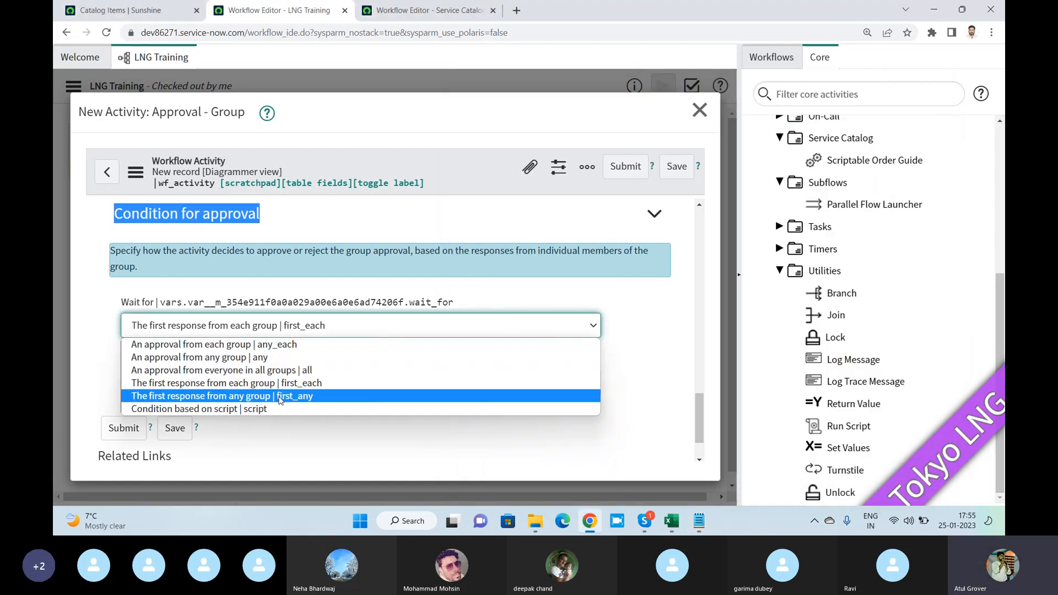
pyautogui.click(280, 399)
pyautogui.hotkey('alt', 'Tab')
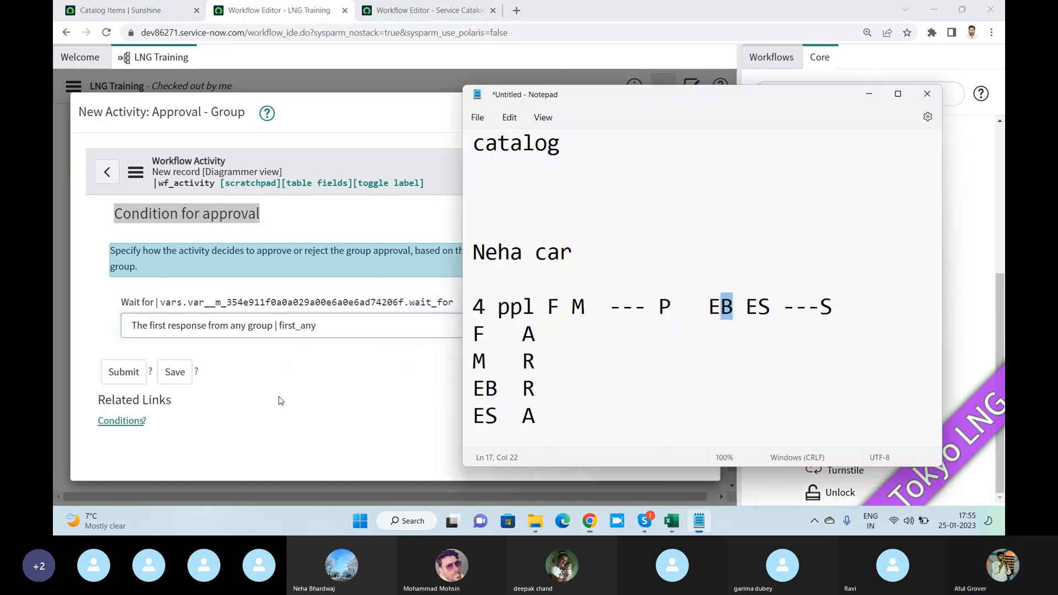
pyautogui.moveTo(547, 307); pyautogui.dragTo(647, 307)
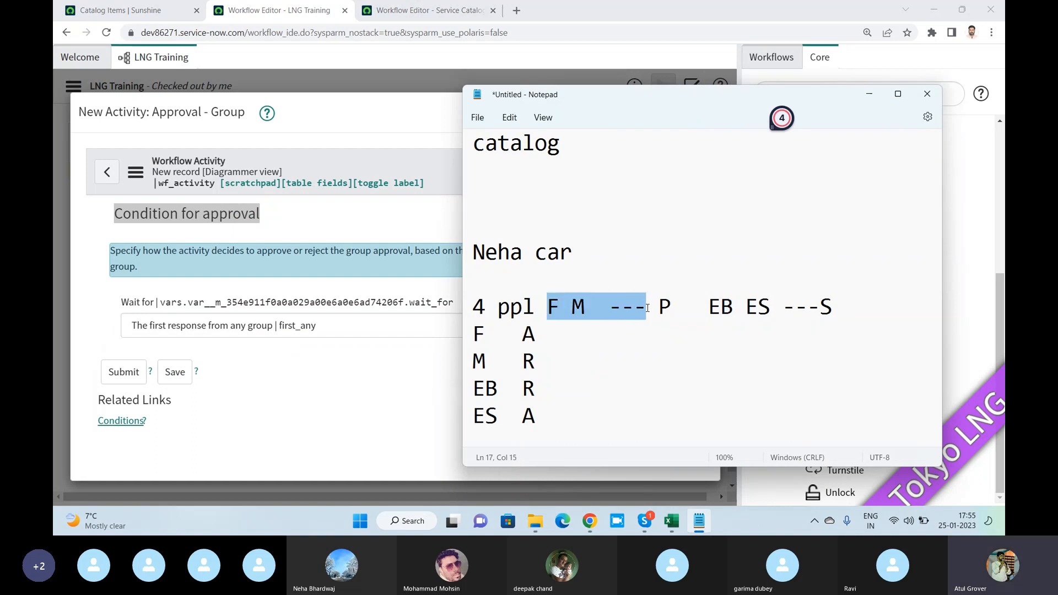
pyautogui.click(648, 308)
pyautogui.click(832, 306)
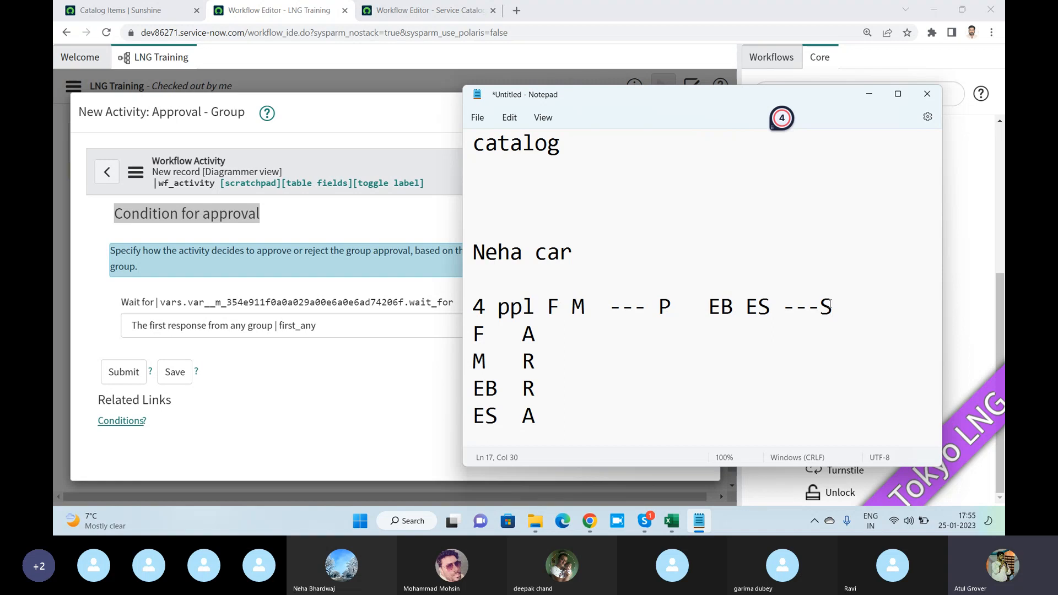
# - Set Wait for to "Condition based on script" and glance at the Notepad example before returning to the activity form
pyautogui.click(369, 327)
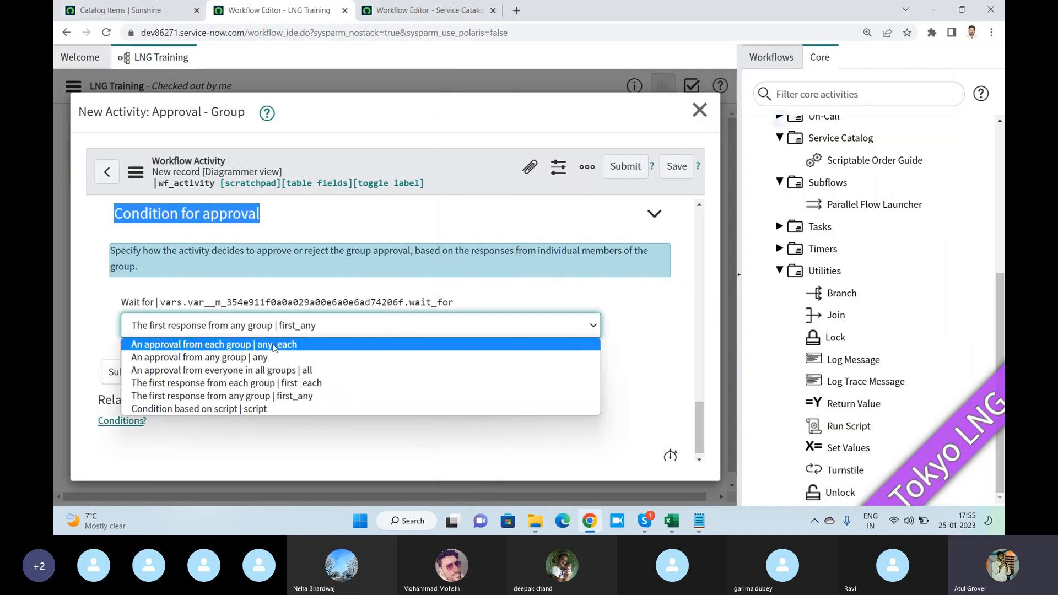
pyautogui.click(227, 413)
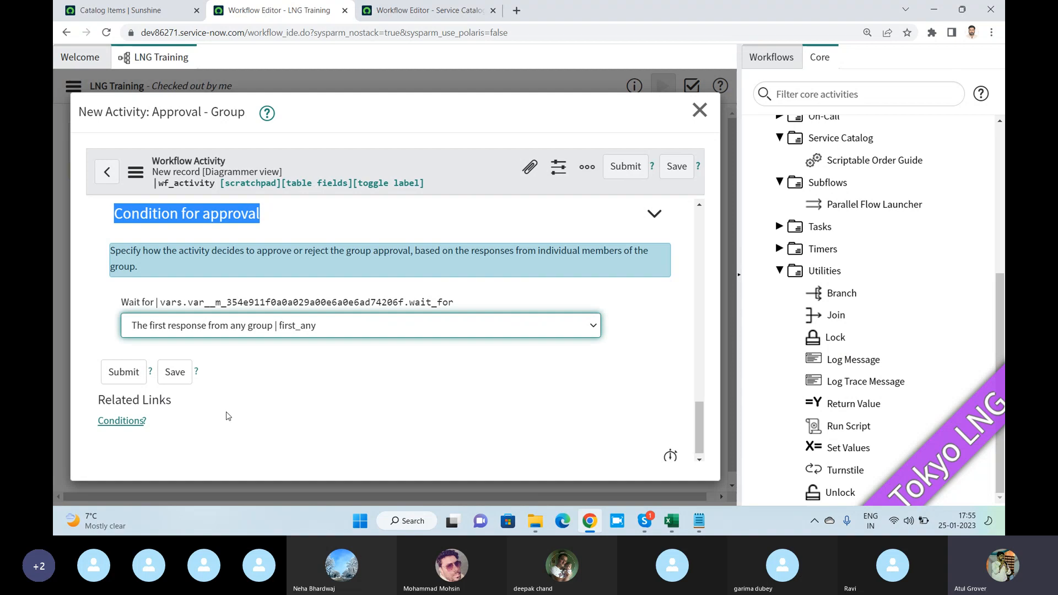
pyautogui.hotkey('alt', 'Tab')
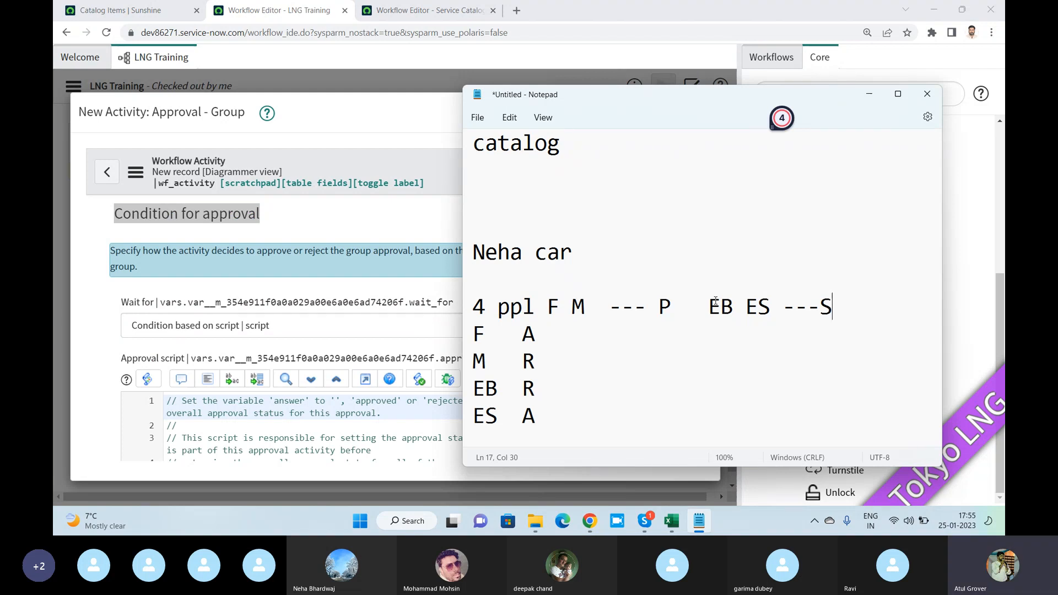
pyautogui.click(417, 294)
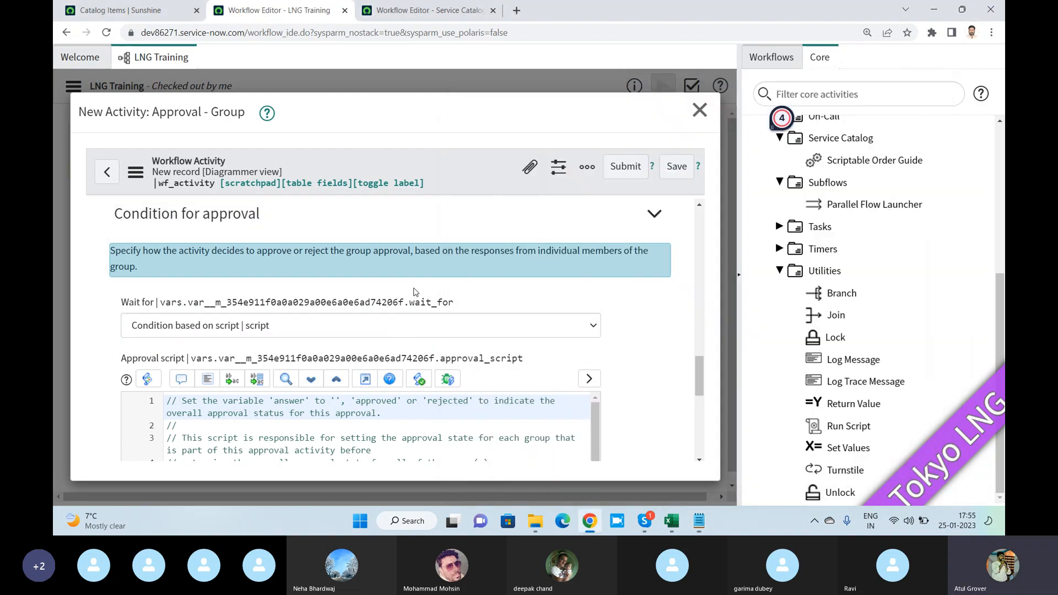
# - Set Wait for to "The first response from each group", keep When anyone rejects at "Reject the approval", and submit the group approval activity
pyautogui.click(451, 328)
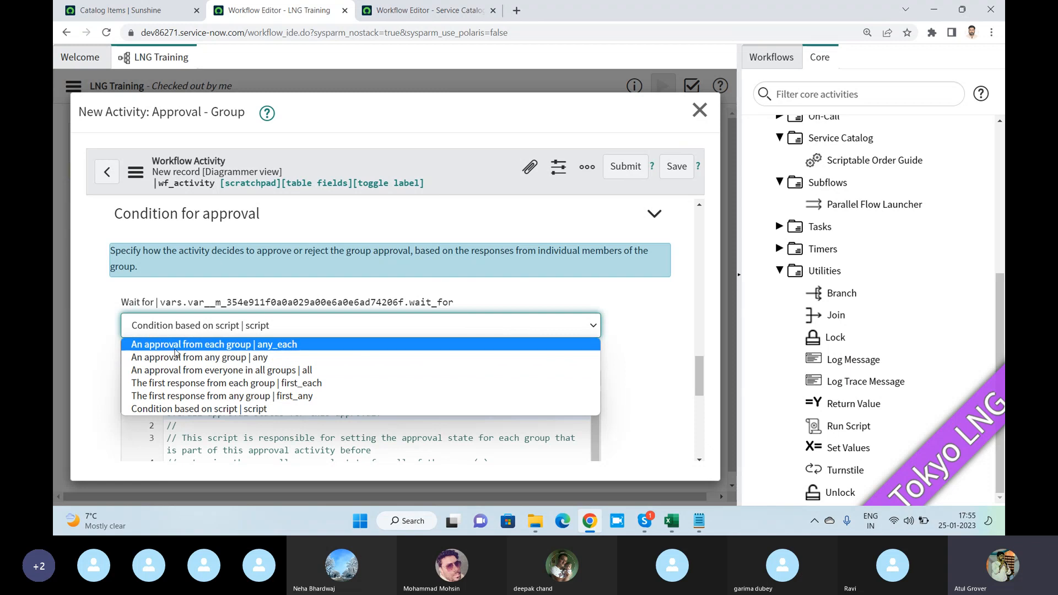
pyautogui.click(208, 384)
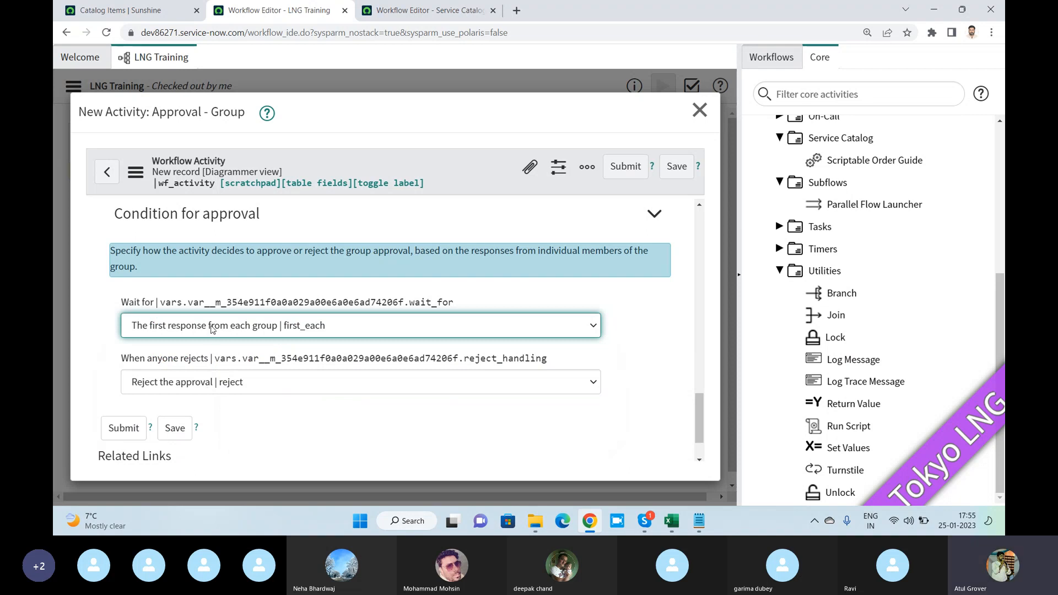
pyautogui.click(231, 391)
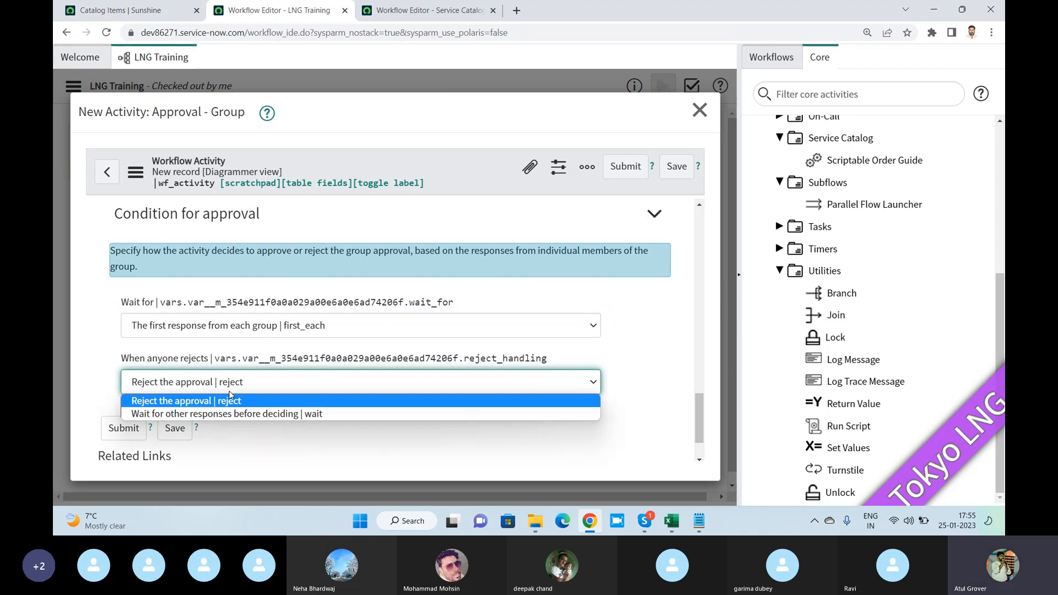
pyautogui.click(230, 394)
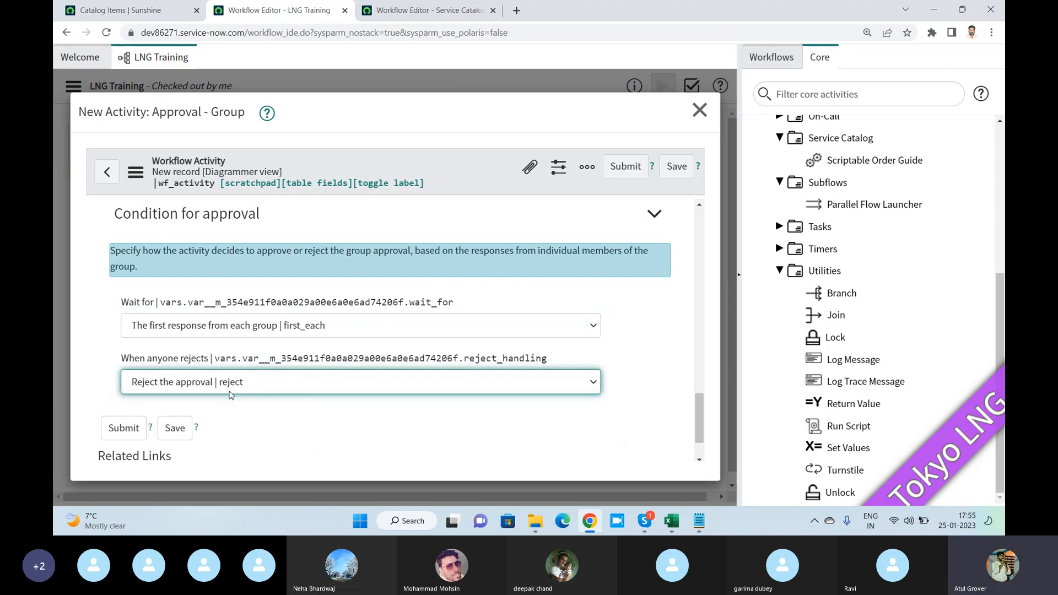
pyautogui.click(136, 430)
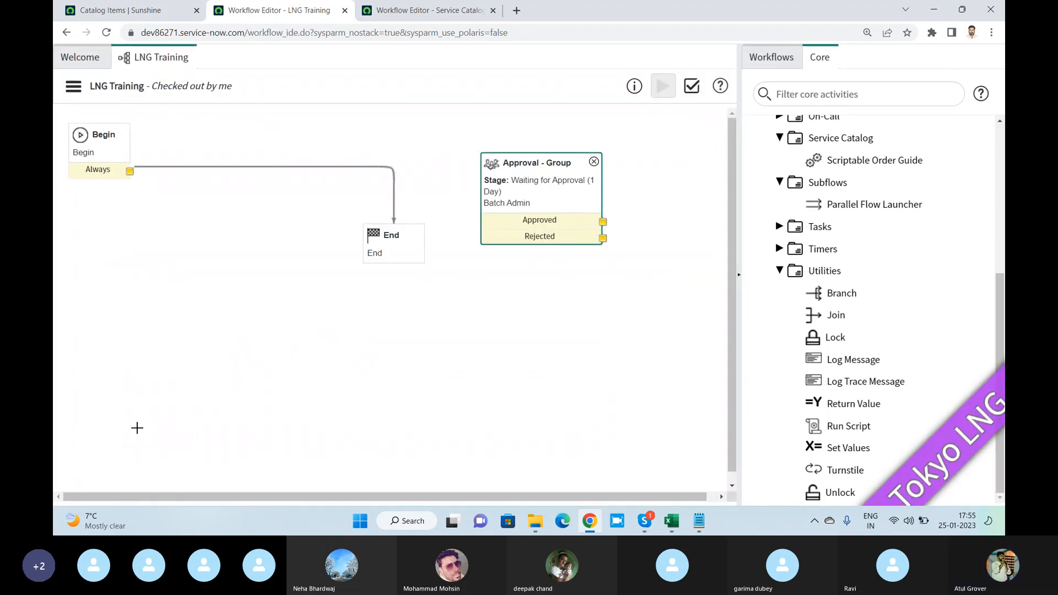
pyautogui.hotkey('alt', 'Tab')
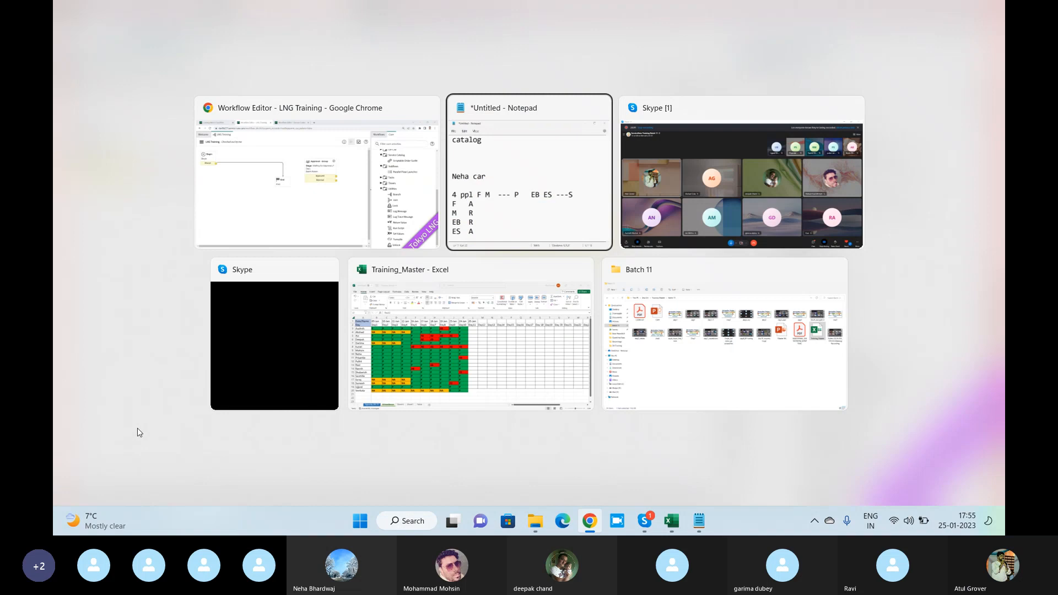
pyautogui.press('Tab')
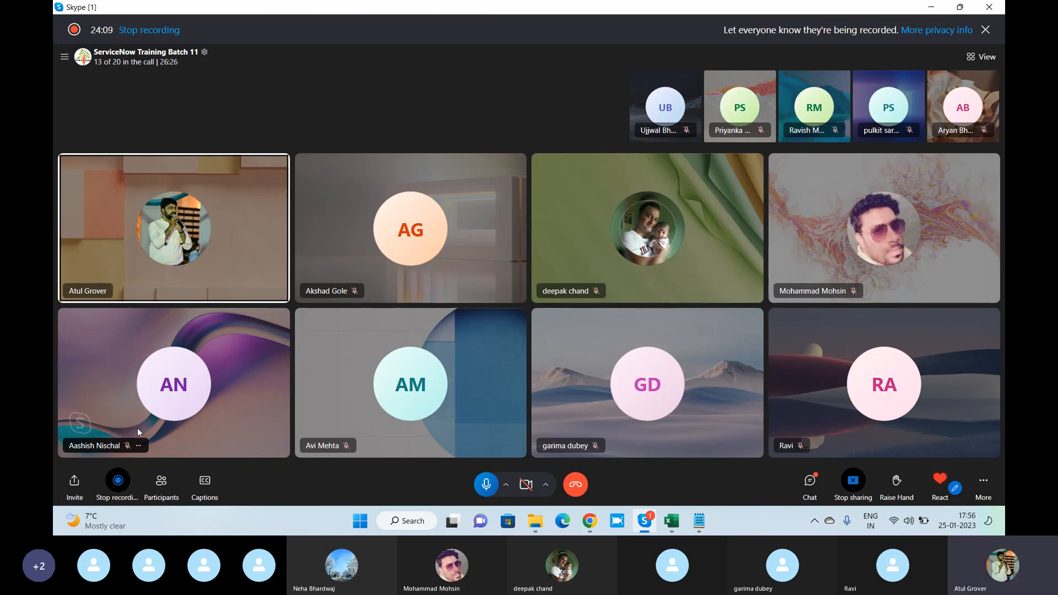
pyautogui.hotkey('alt', 'Tab')
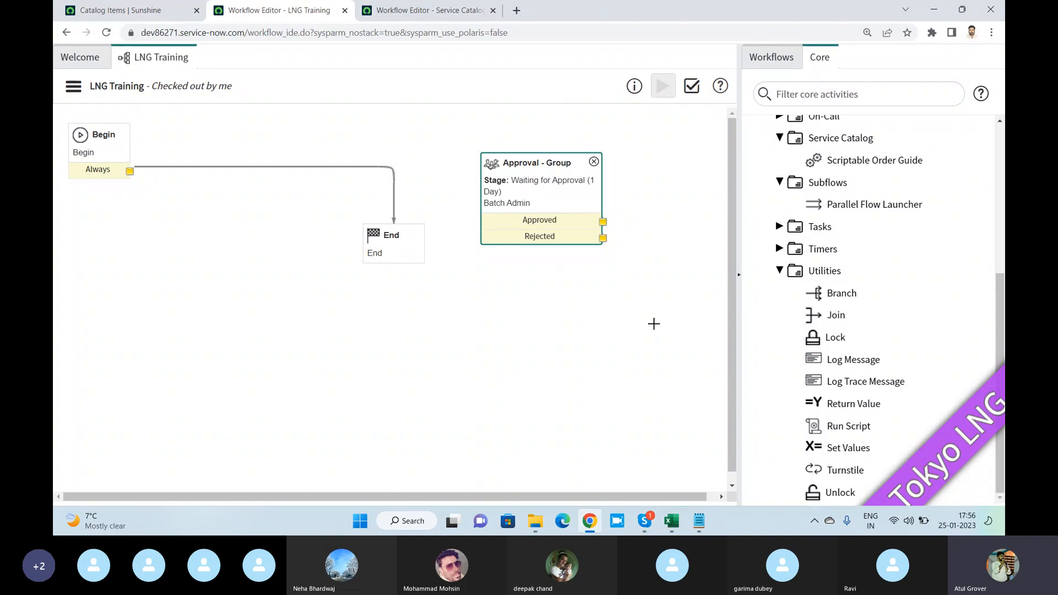
# - Hide the activity palette, validate the LNG Training workflow and review the check summary in the validation report
pyautogui.click(739, 275)
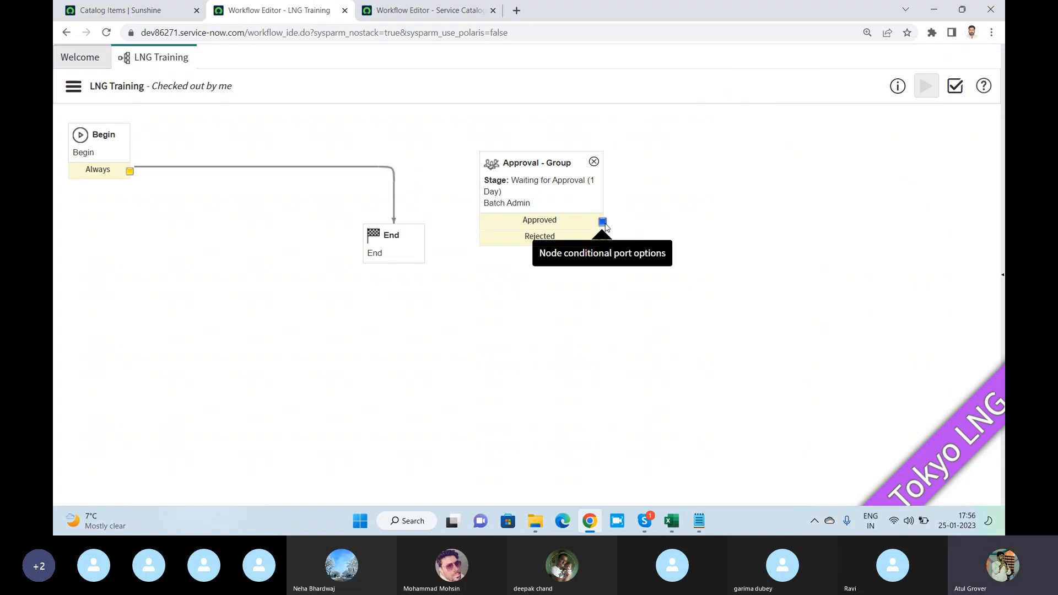
pyautogui.click(954, 91)
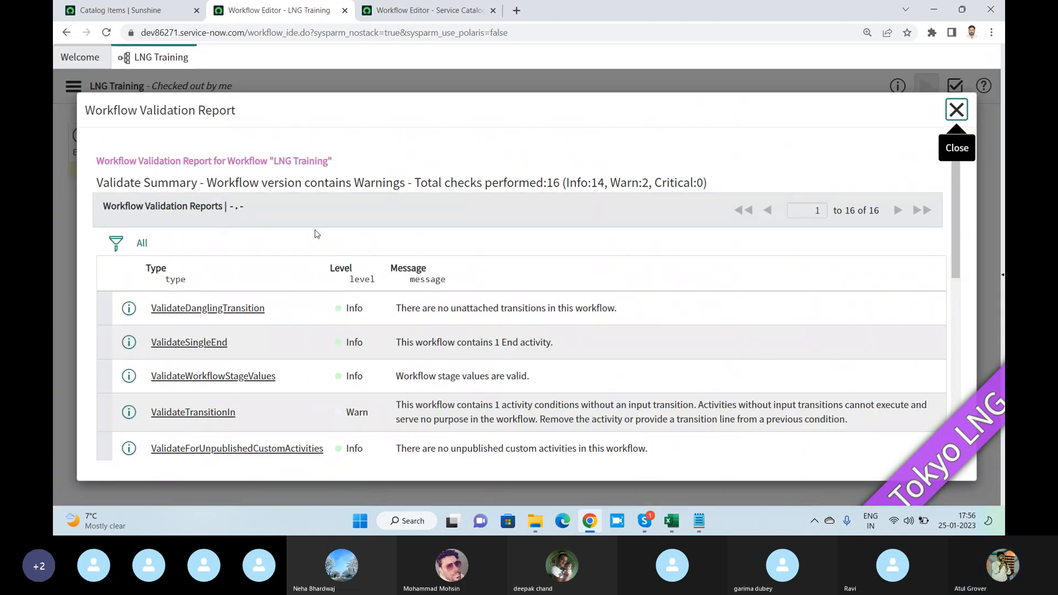
pyautogui.scroll(-3, 317, 234)
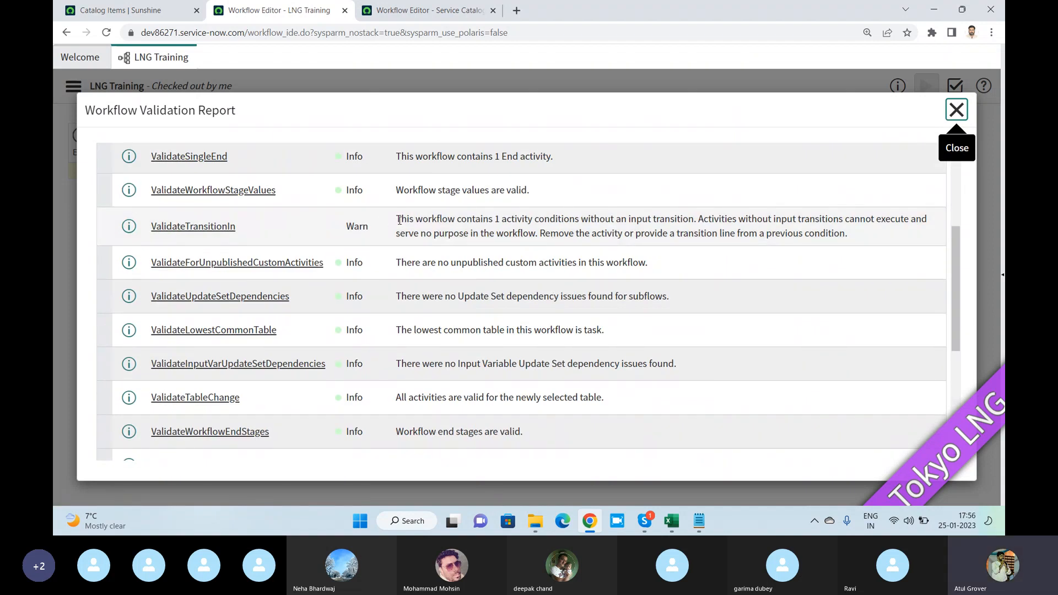
pyautogui.scroll(1, 385, 248)
pyautogui.scroll(3, 384, 248)
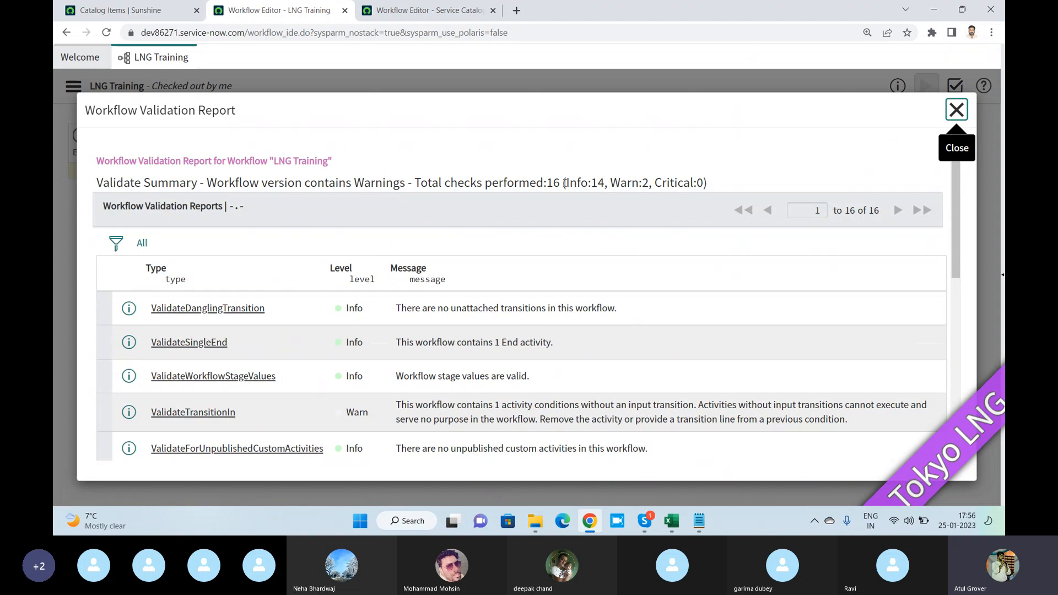
pyautogui.moveTo(563, 183); pyautogui.dragTo(521, 184)
pyautogui.moveTo(592, 183); pyautogui.dragTo(604, 183)
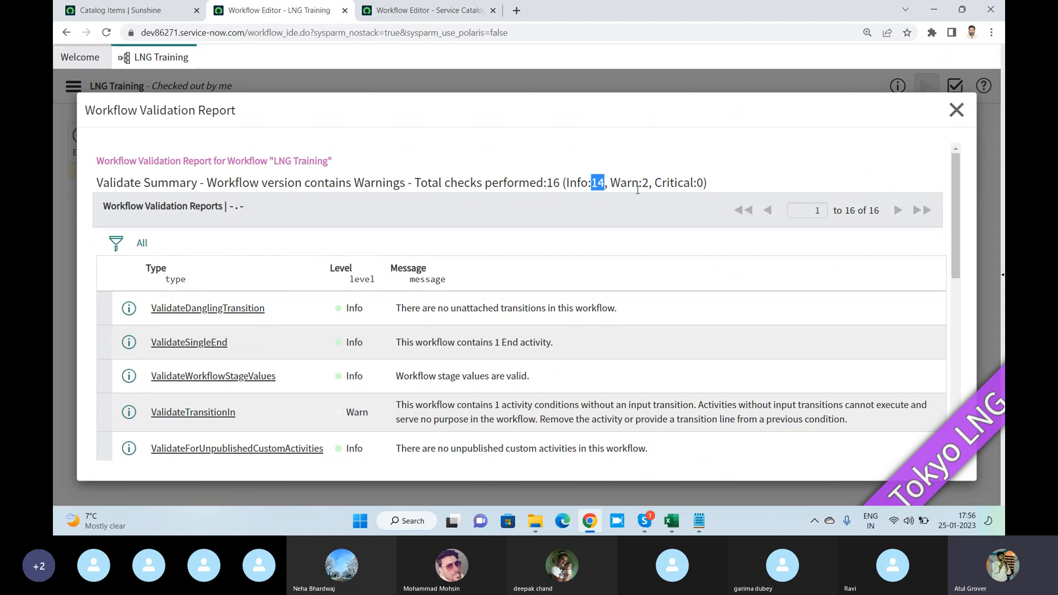
# - Read the ValidateTransitionIn warning message in the validation report and close the report
pyautogui.scroll(-3, 513, 266)
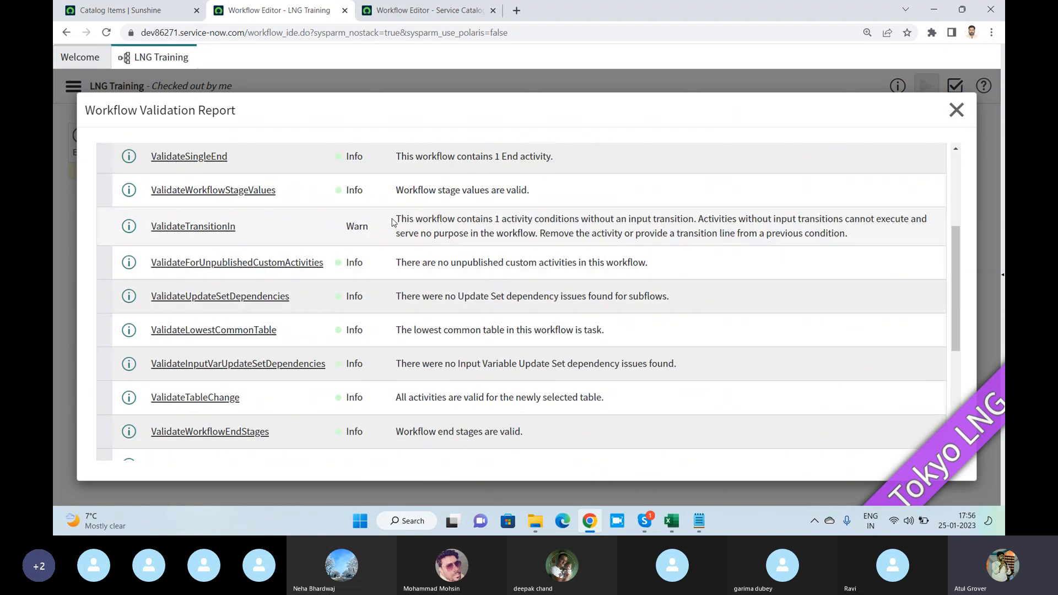
pyautogui.moveTo(395, 218); pyautogui.dragTo(863, 242)
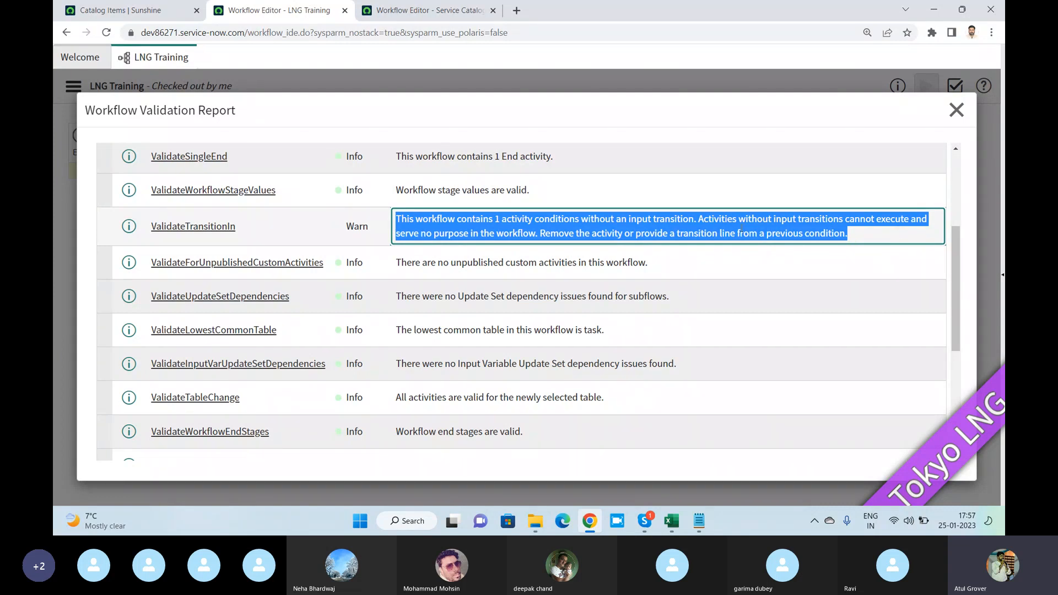
pyautogui.click(697, 230)
pyautogui.hotkey('alt', 'Tab')
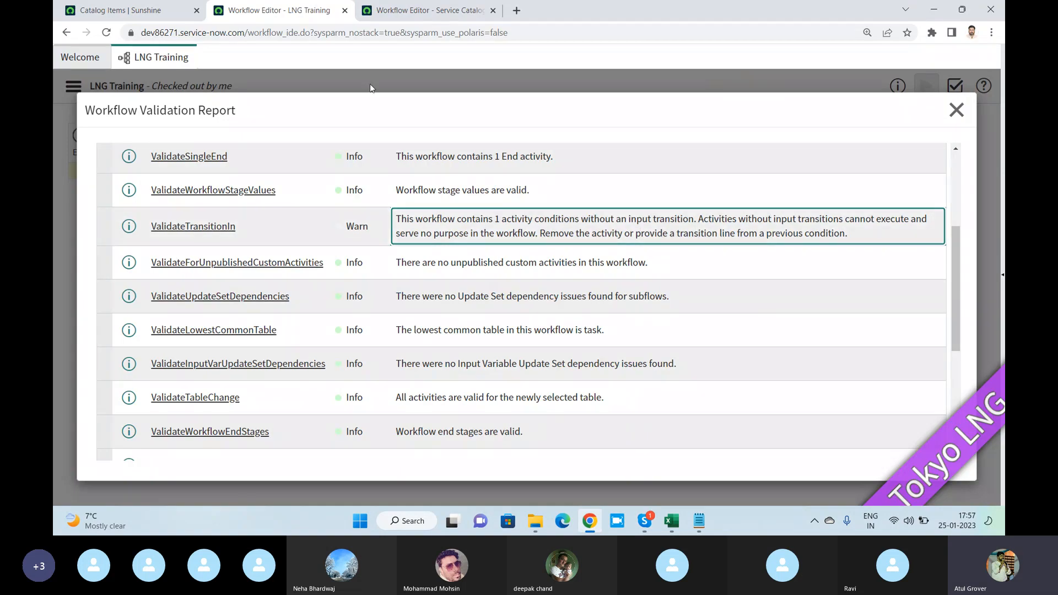
pyautogui.click(958, 113)
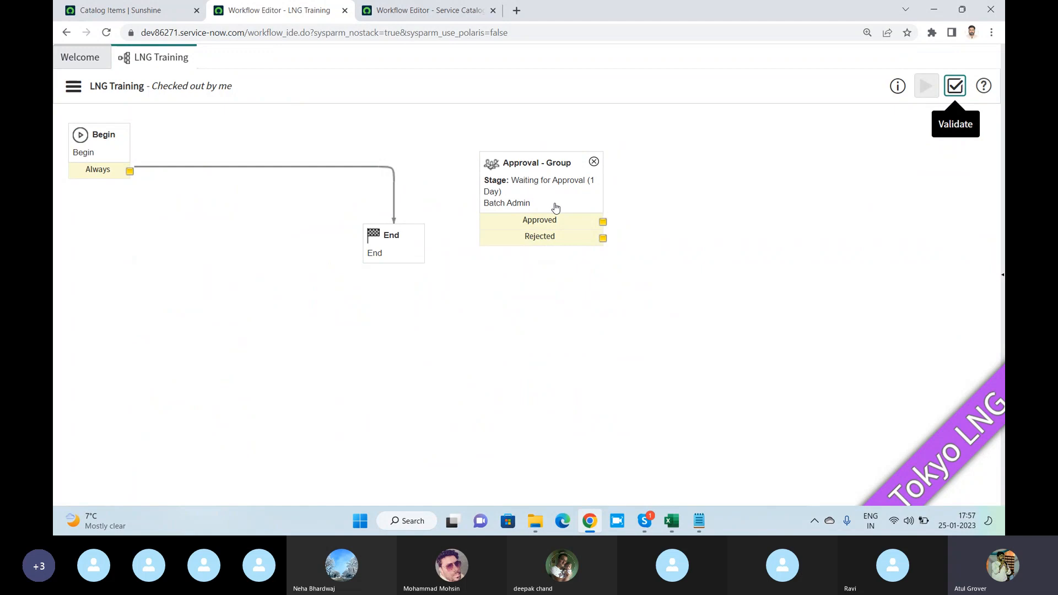
# - Delete the transition from Begin to End and connect Begin's Always output to the Approval - Group activity
pyautogui.click(394, 175)
pyautogui.press('Delete')
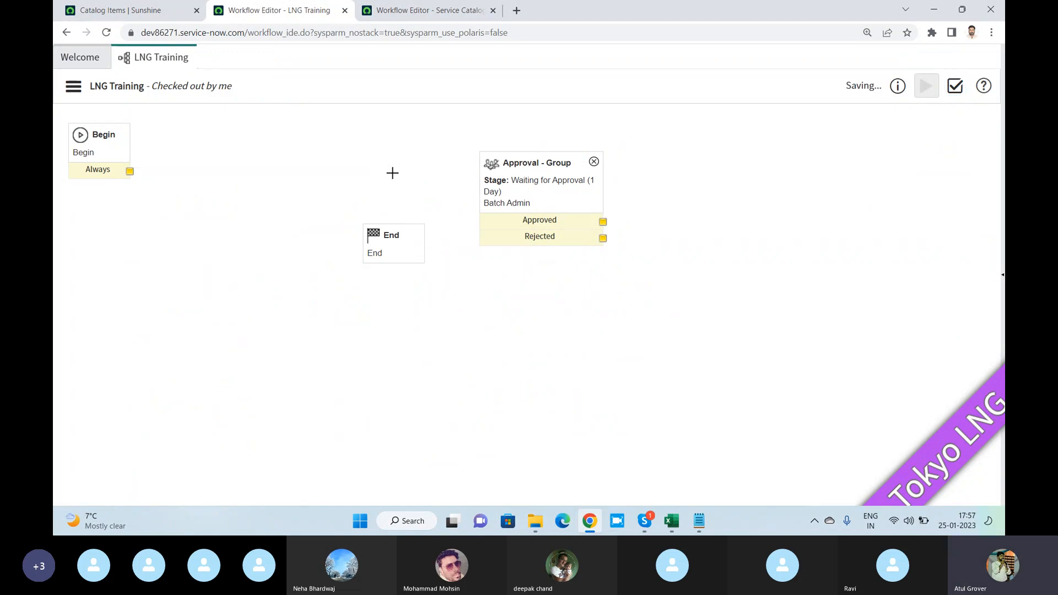
pyautogui.moveTo(136, 176); pyautogui.dragTo(488, 198)
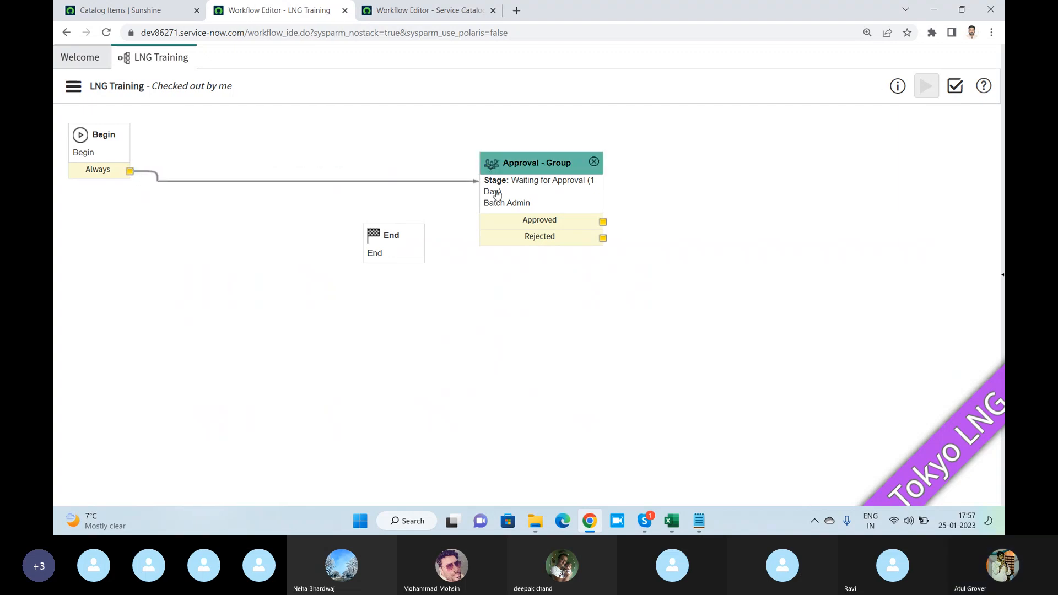
# - Place Approval - Group below Begin and End at the canvas's lower right, connecting the Rejected output to End
pyautogui.moveTo(527, 165); pyautogui.dragTo(175, 277)
pyautogui.moveTo(403, 244); pyautogui.dragTo(625, 315)
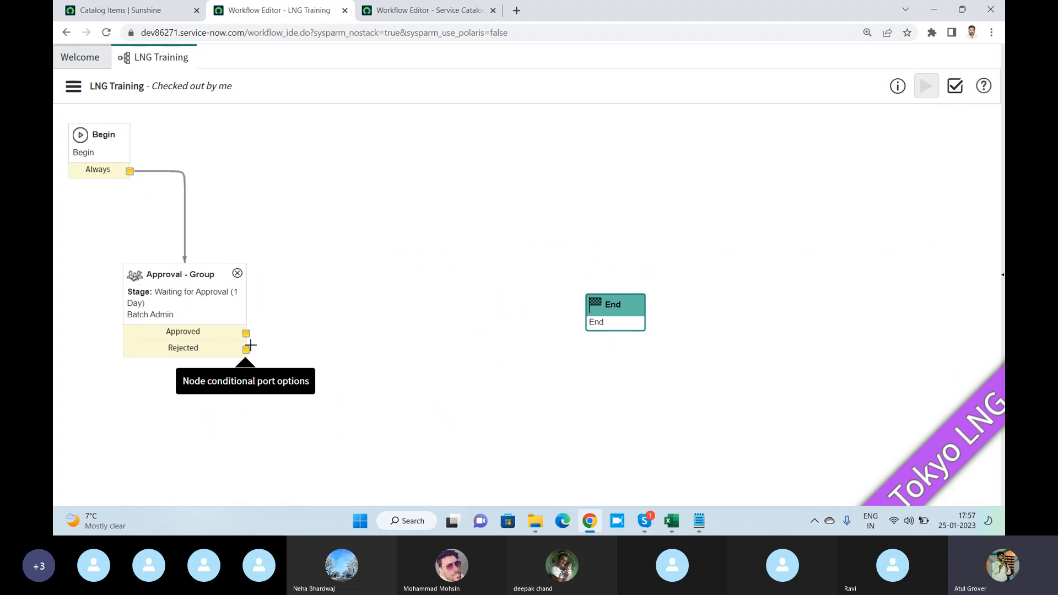
pyautogui.moveTo(245, 350); pyautogui.dragTo(603, 312)
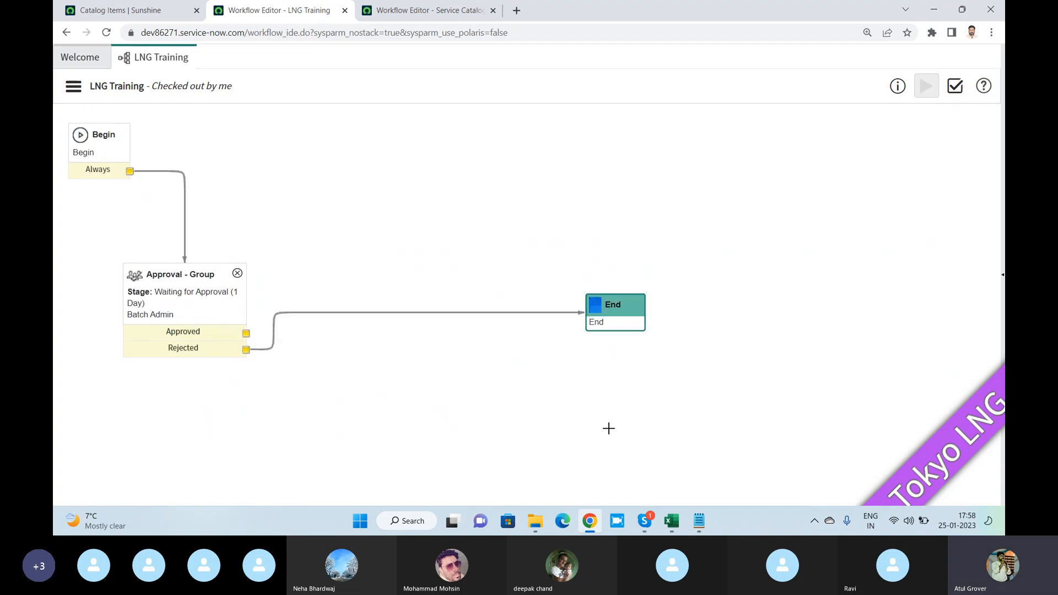
pyautogui.moveTo(622, 306); pyautogui.dragTo(674, 416)
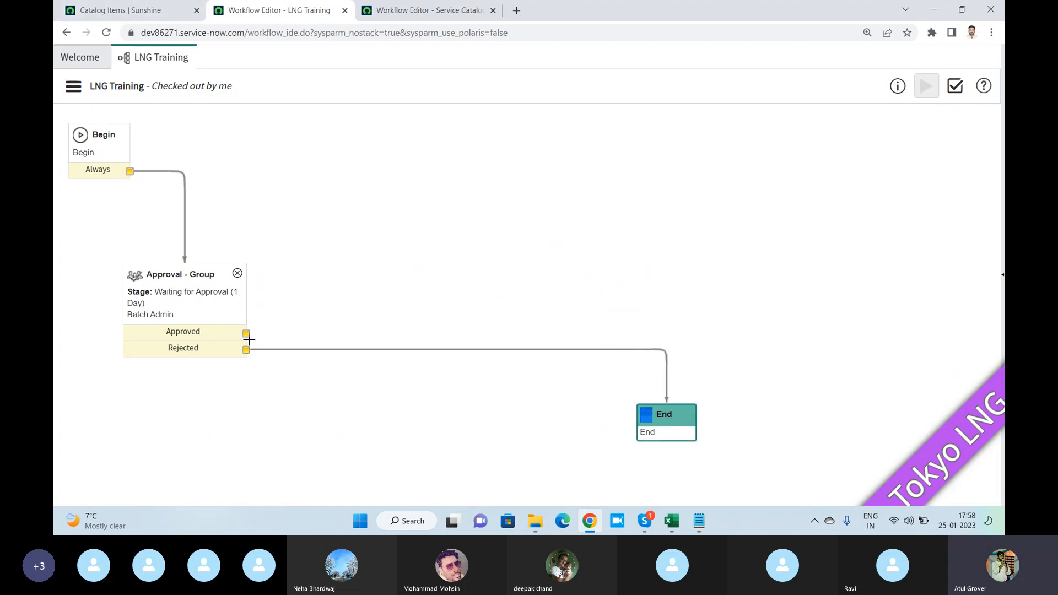
# - Show the core activities again, collapse the Subflows, Utilities and Service Catalog categories, and expand Tasks
pyautogui.click(1003, 276)
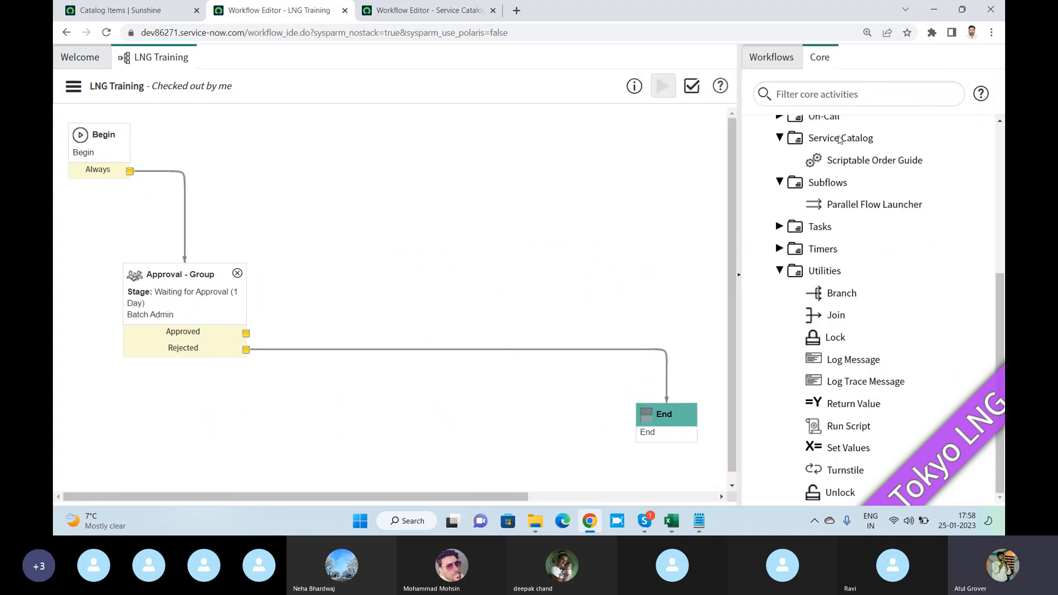
pyautogui.scroll(5, 839, 139)
pyautogui.click(761, 134)
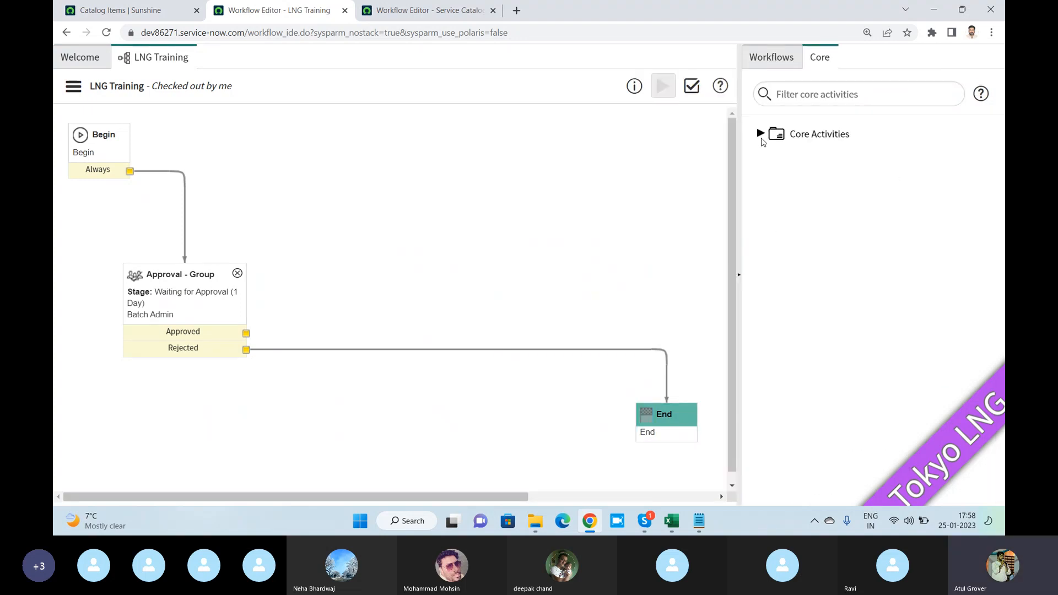
pyautogui.click(762, 135)
pyautogui.click(779, 157)
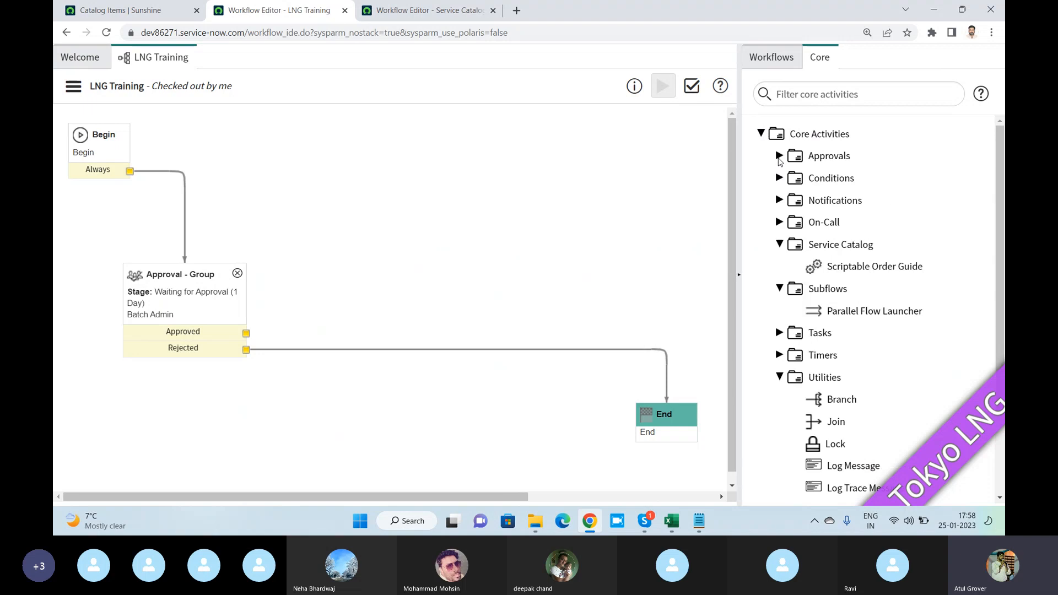
pyautogui.click(780, 288)
pyautogui.click(780, 355)
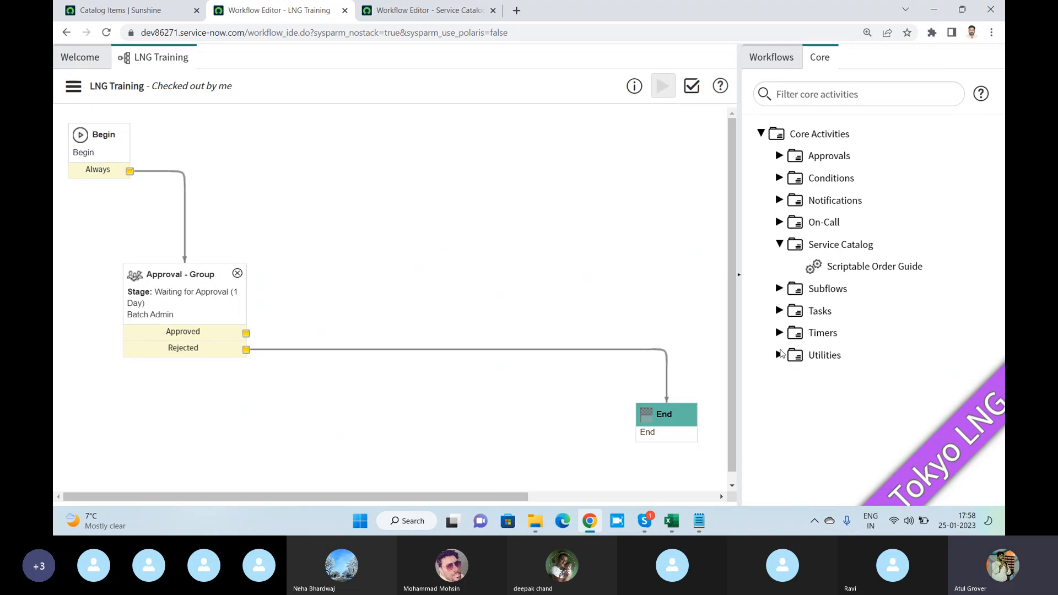
pyautogui.click(780, 245)
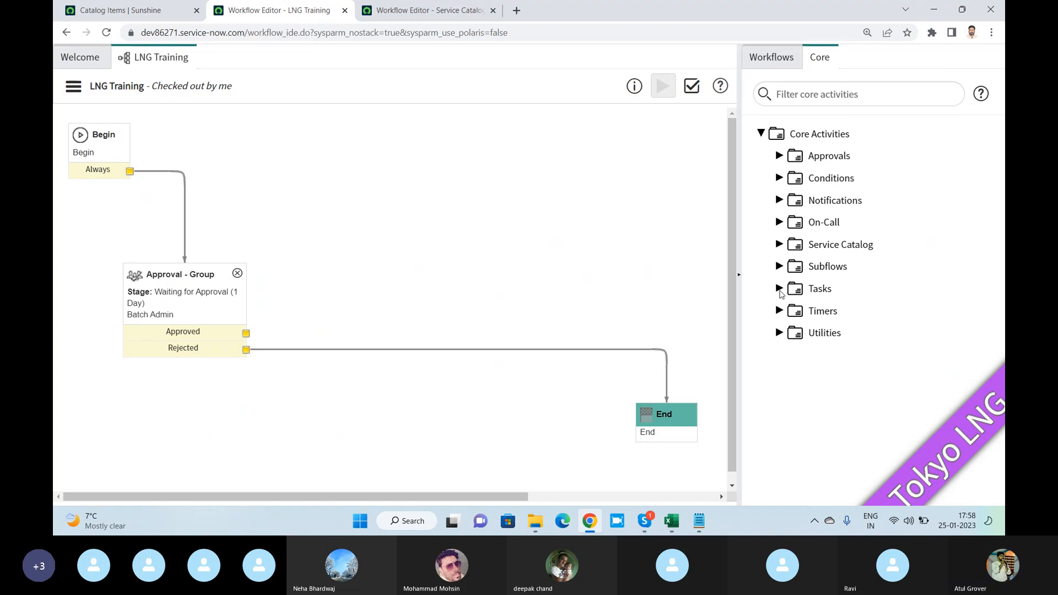
pyautogui.click(779, 289)
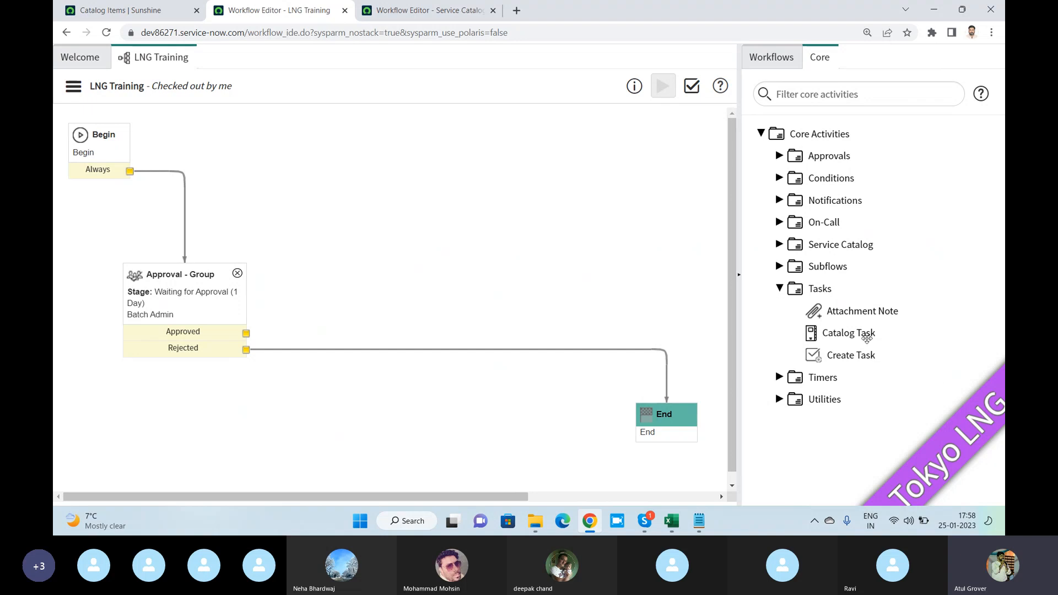
# - Add a Catalog Task activity to the workflow canvas and name it "Get the personal details"
pyautogui.moveTo(866, 333)
pyautogui.moveTo(866, 333); pyautogui.dragTo(478, 236)
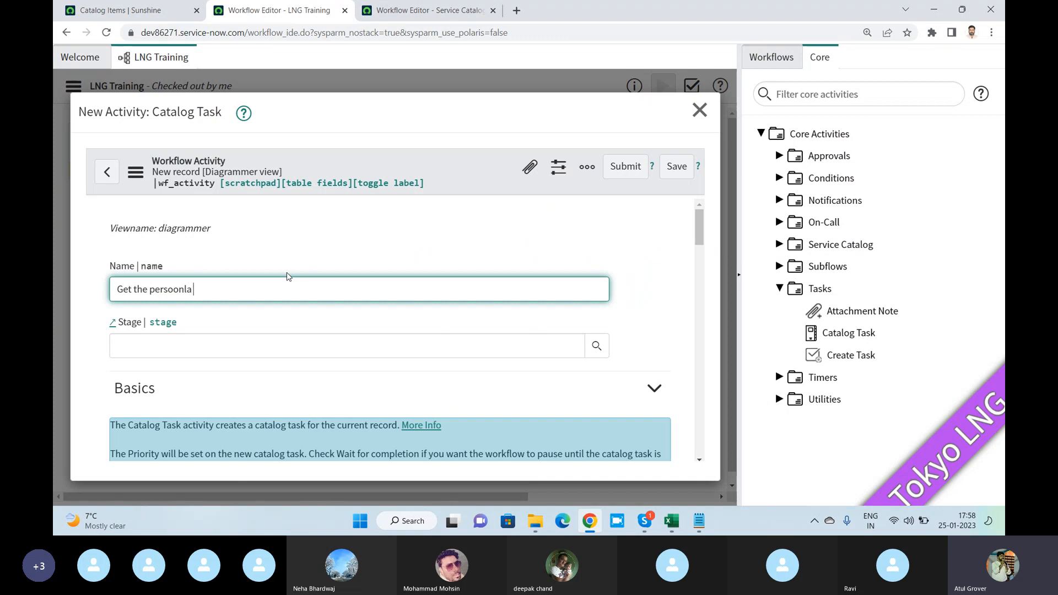
pyautogui.write('nal de')
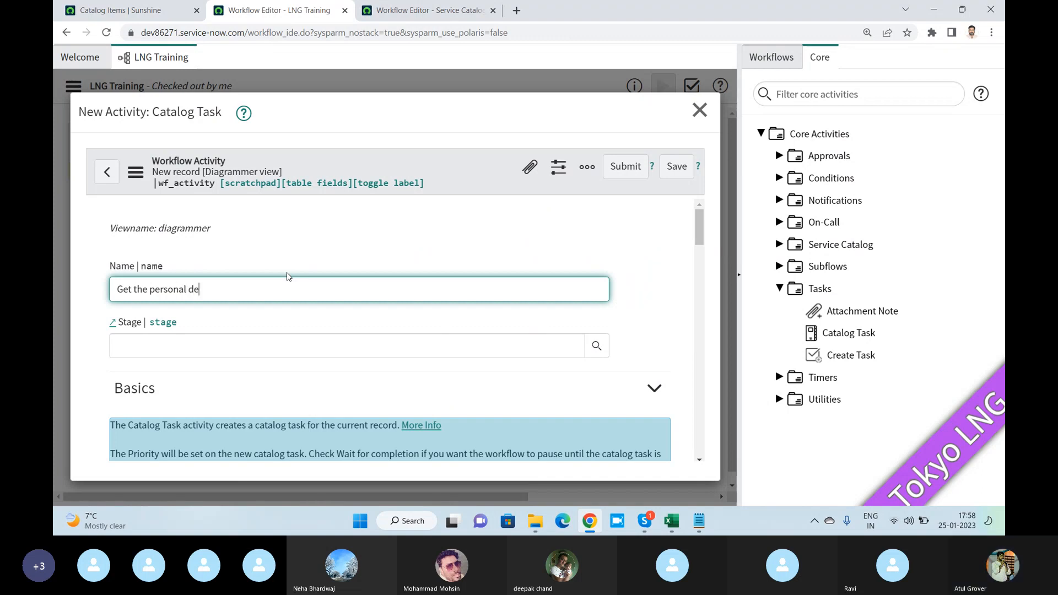
pyautogui.write('tails')
# - Set the catalog task's Stage to Fulfillment and its Priority to 2 - High
pyautogui.scroll(-2, 321, 283)
pyautogui.click(598, 222)
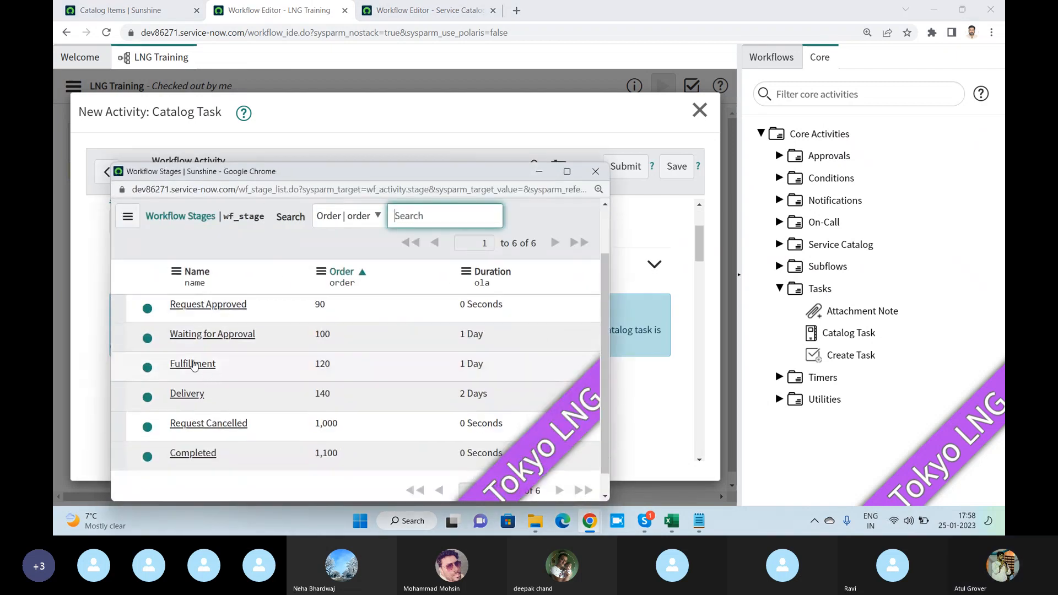
pyautogui.click(194, 365)
pyautogui.scroll(-2, 396, 284)
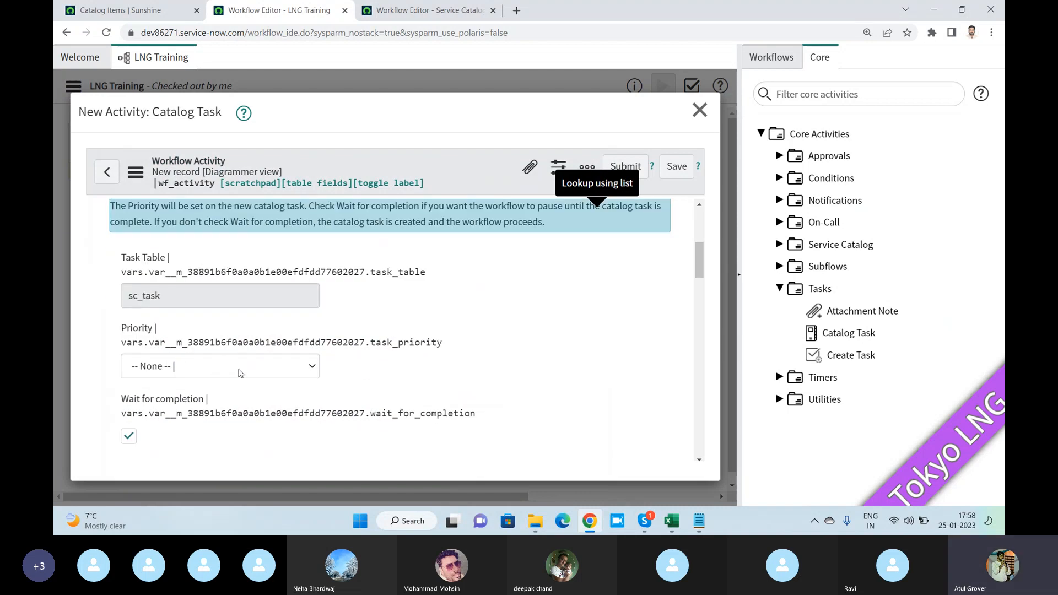
pyautogui.click(241, 373)
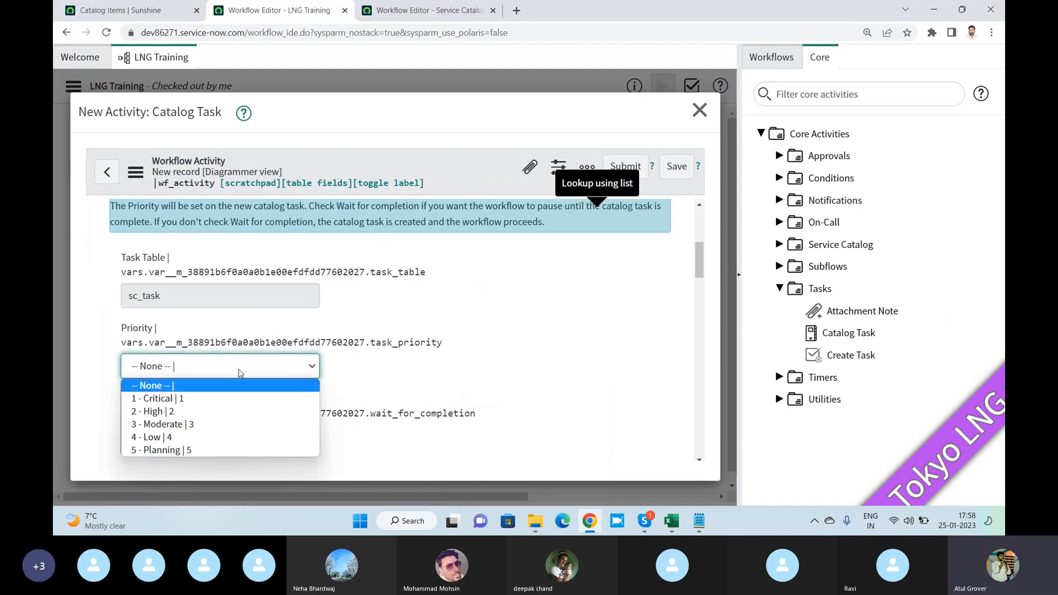
pyautogui.click(188, 416)
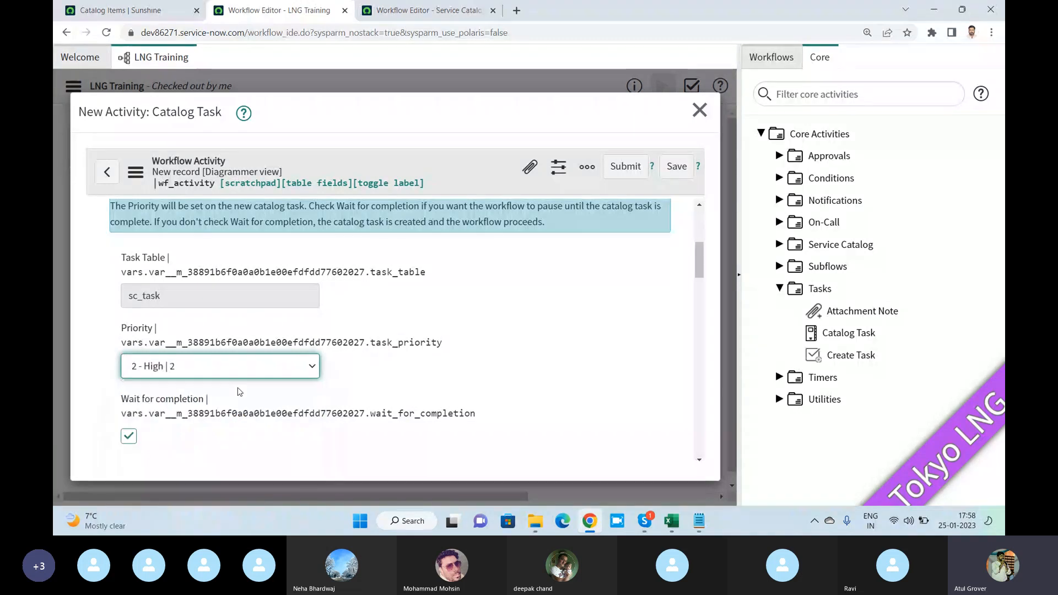
# - Keep Wait for completion enabled and Task value from at Fields, and set the Fulfillment group to Batch11
pyautogui.scroll(-2, 297, 353)
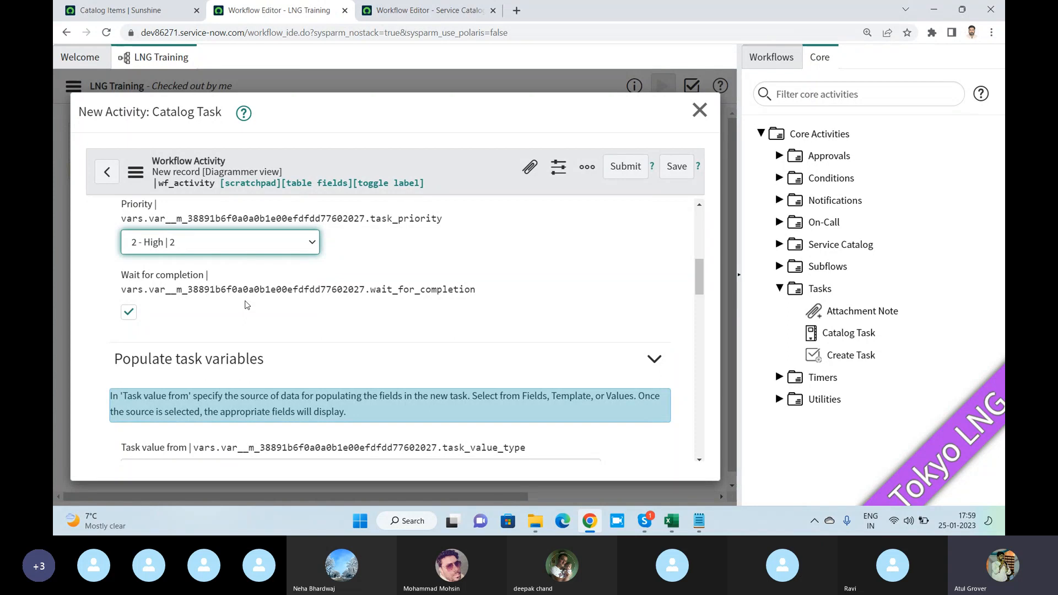
pyautogui.scroll(-3, 246, 305)
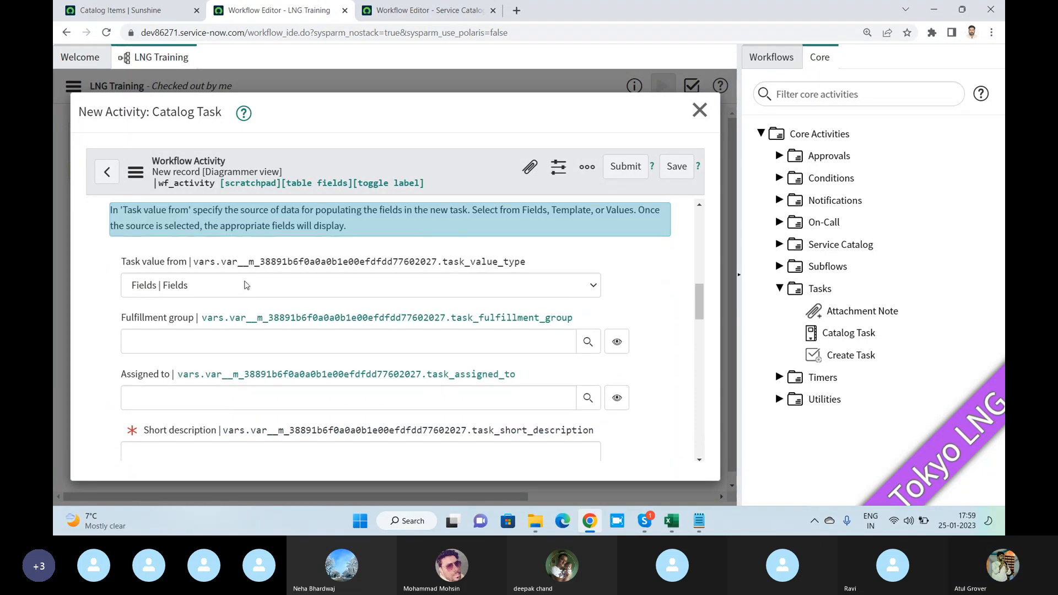
pyautogui.moveTo(311, 258)
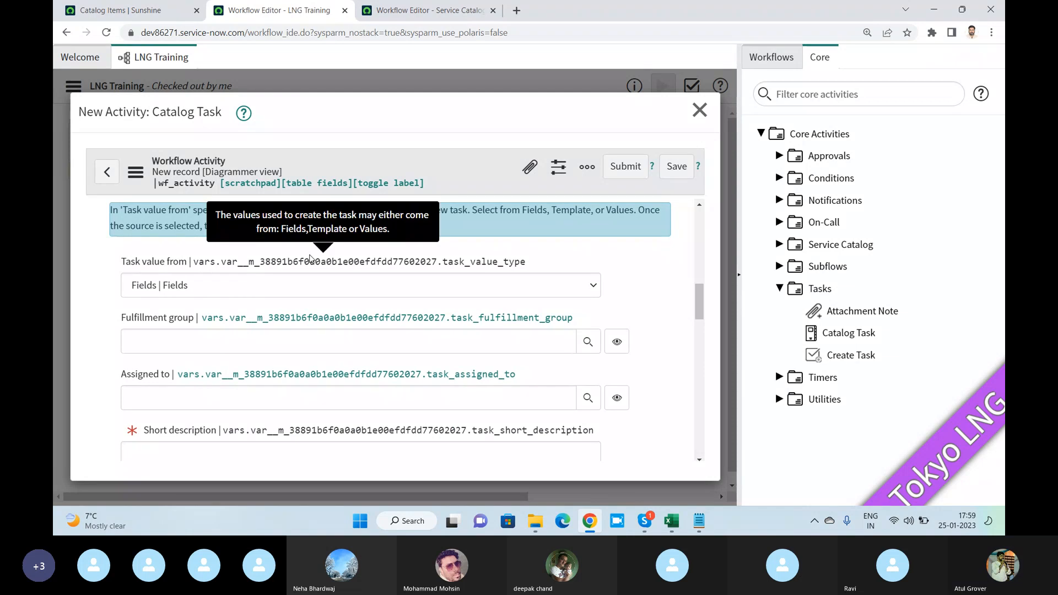
pyautogui.click(289, 337)
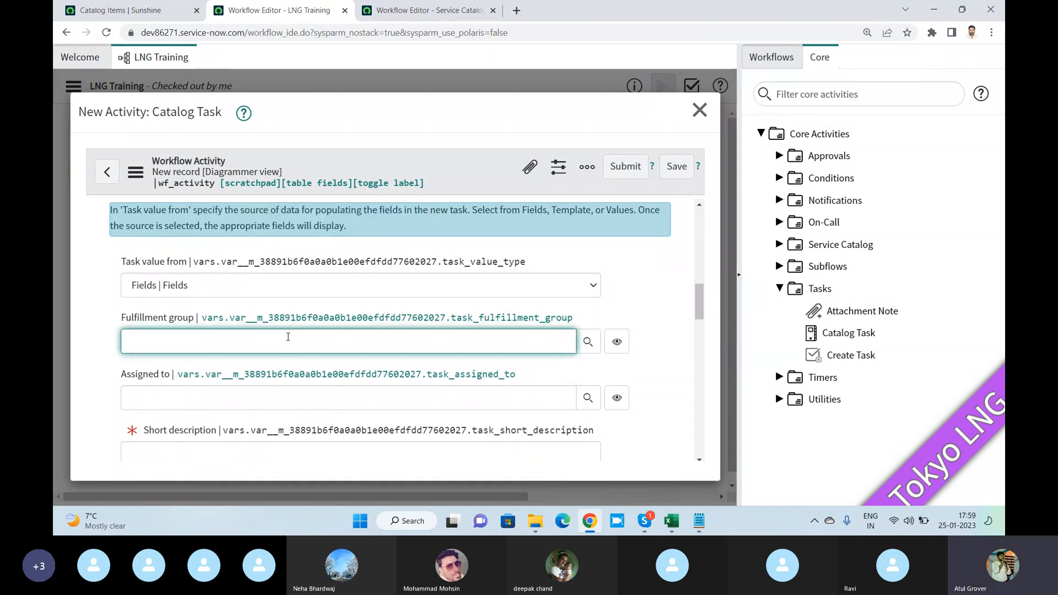
pyautogui.write('batch')
pyautogui.click(244, 364)
# - Enter "Get the details" as the catalog task's short description
pyautogui.scroll(-2, 243, 353)
pyautogui.click(240, 340)
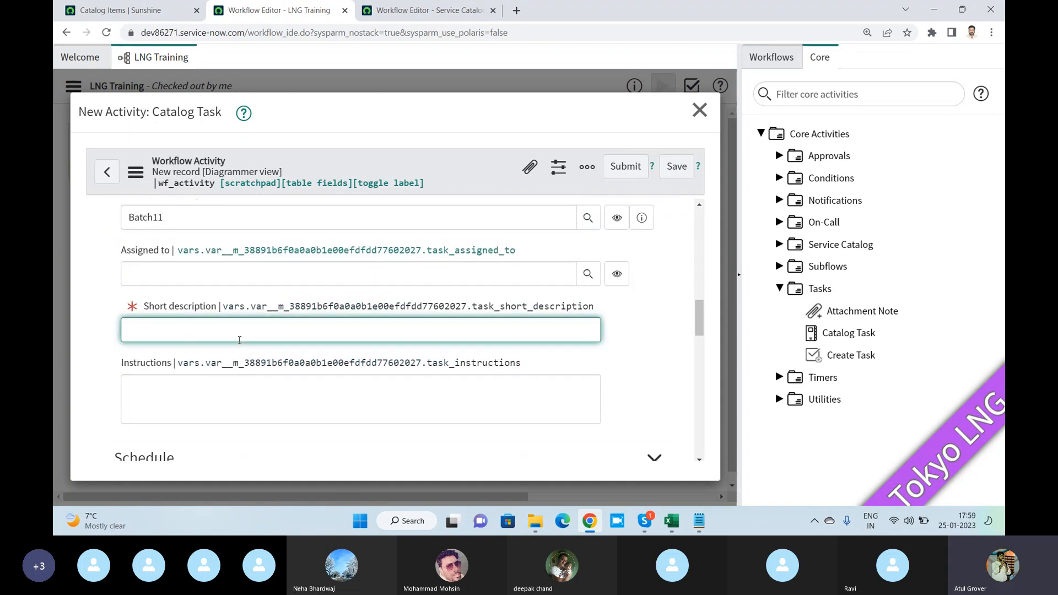
pyautogui.write('Get the dtretails')
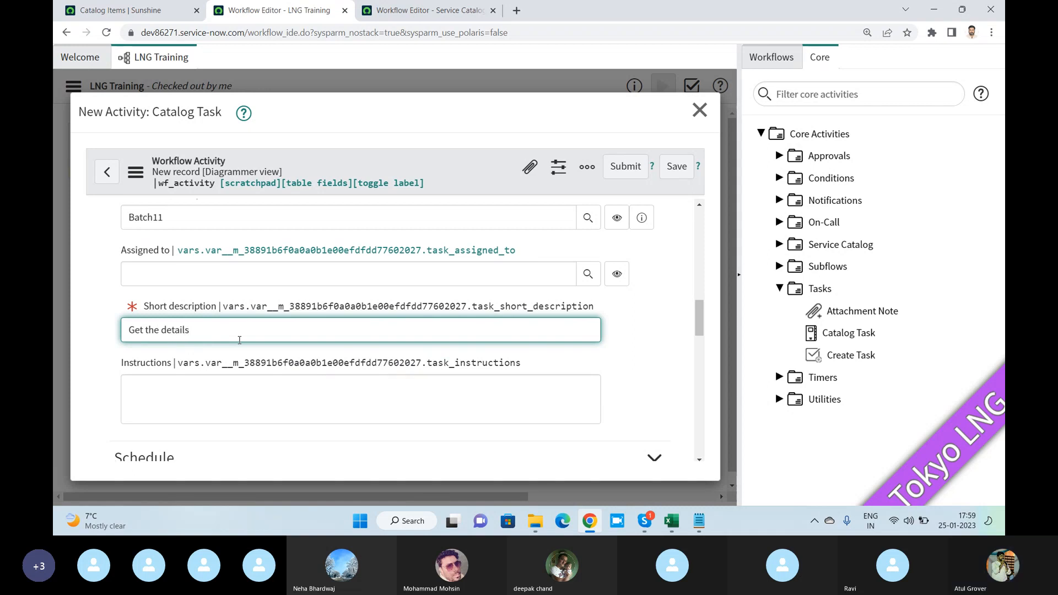
pyautogui.click(251, 384)
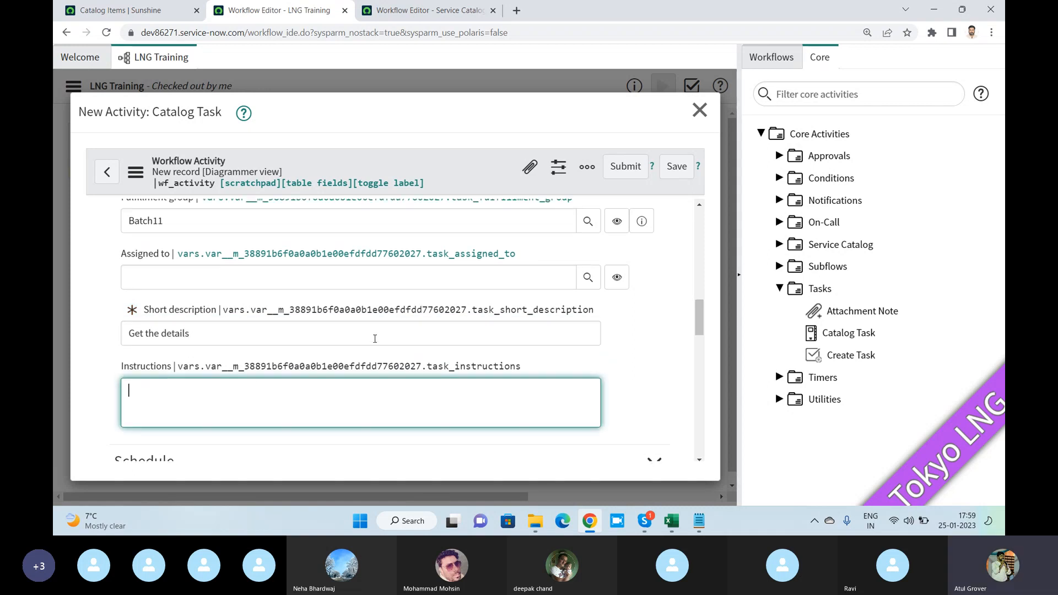
# - Try Values as the catalog task's Task value from source, check its field chooser, and return the source to Fields
pyautogui.scroll(2, 259, 331)
pyautogui.click(273, 223)
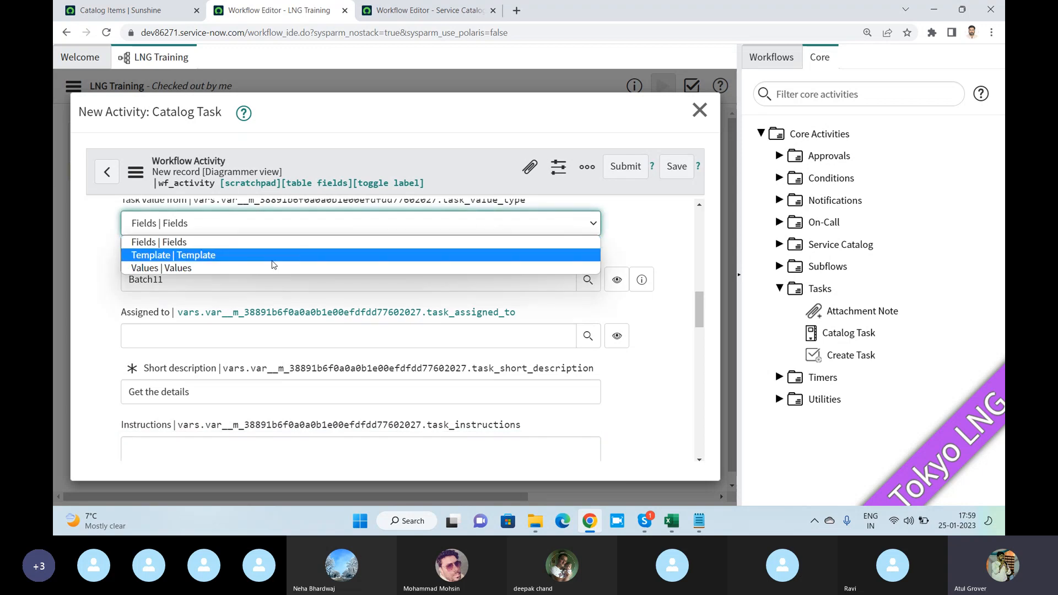
pyautogui.click(274, 267)
pyautogui.click(266, 291)
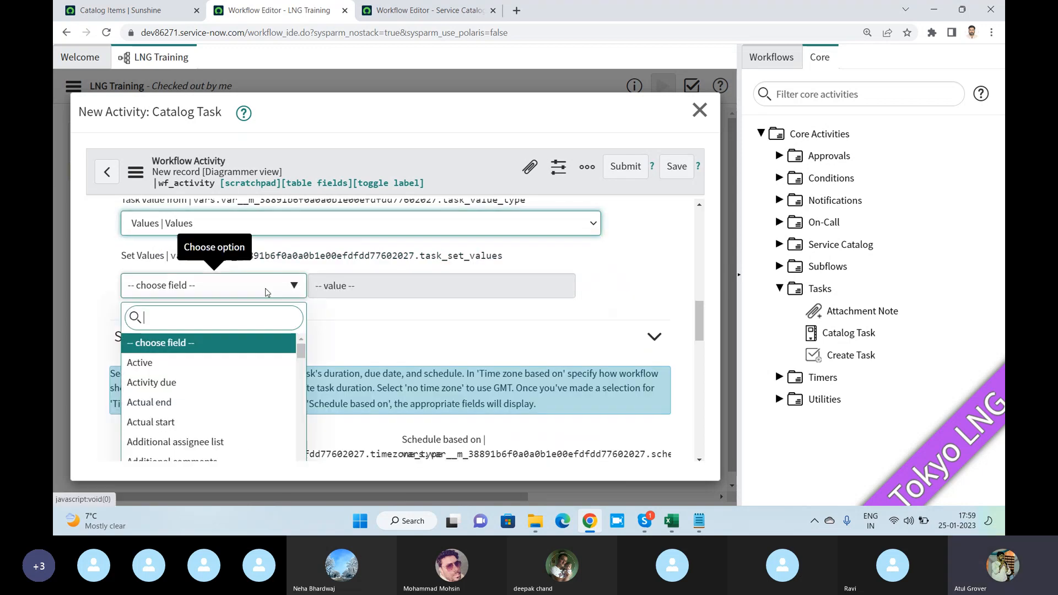
pyautogui.click(397, 289)
pyautogui.scroll(1, 395, 293)
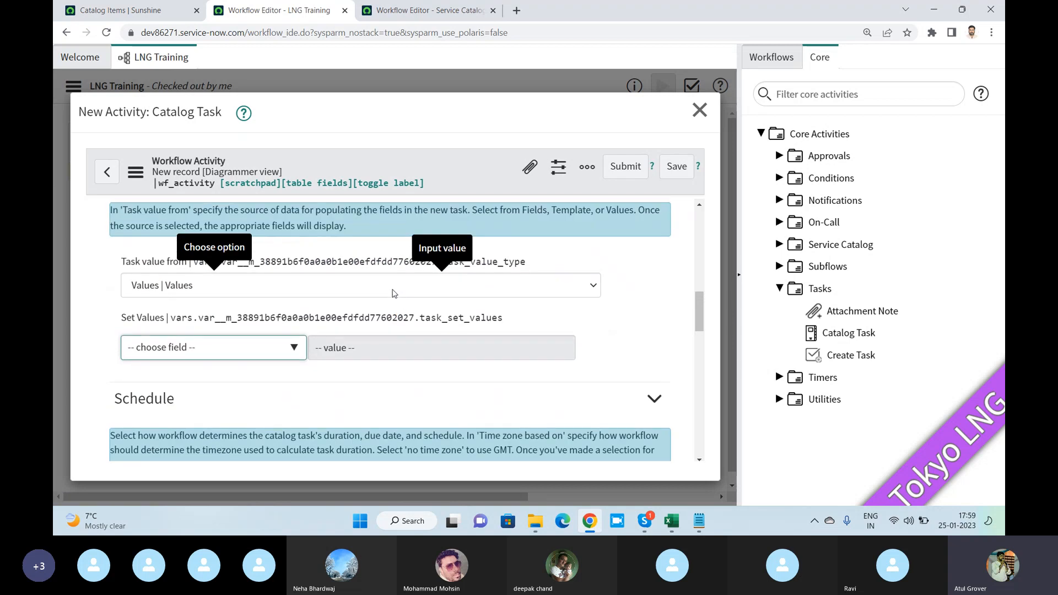
pyautogui.click(393, 291)
pyautogui.click(218, 305)
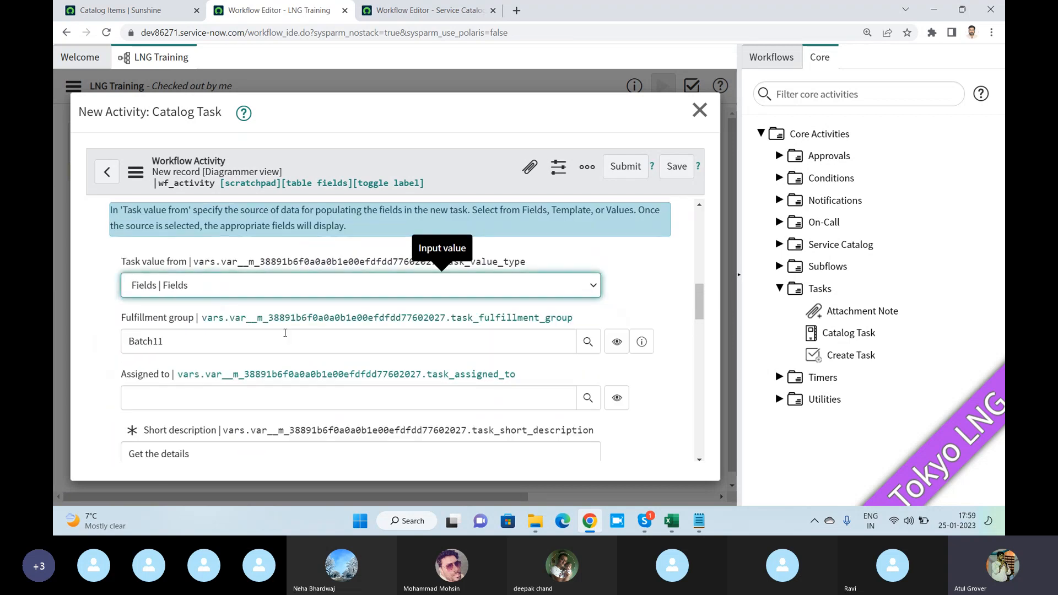
# - Examine the catalog task's priority, completion, schedule, due date, duration and script settings
pyautogui.scroll(-2, 279, 331)
pyautogui.scroll(-3, 279, 330)
pyautogui.scroll(3, 280, 330)
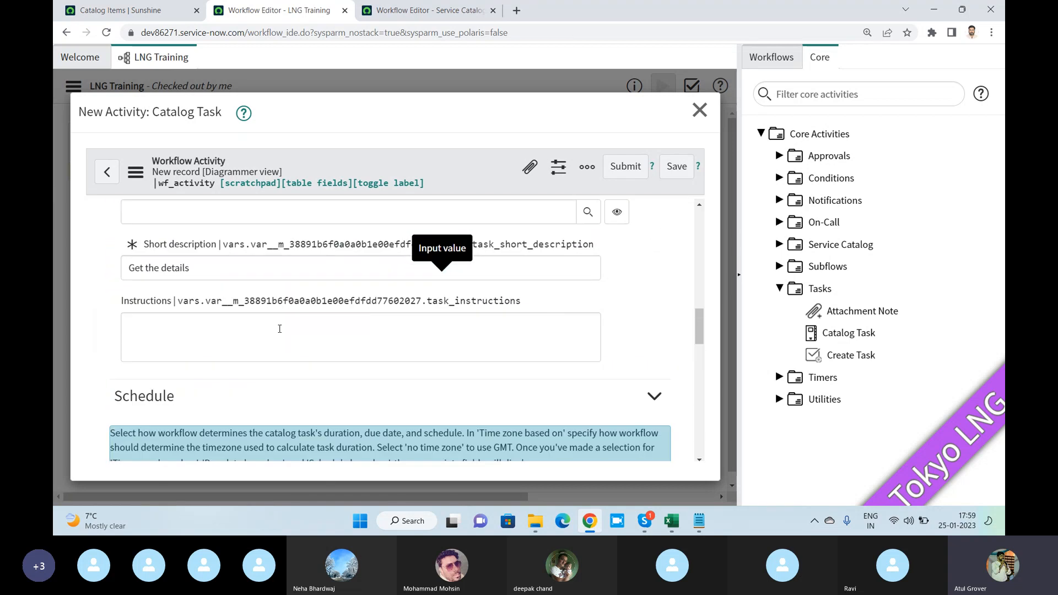
pyautogui.scroll(9, 250, 324)
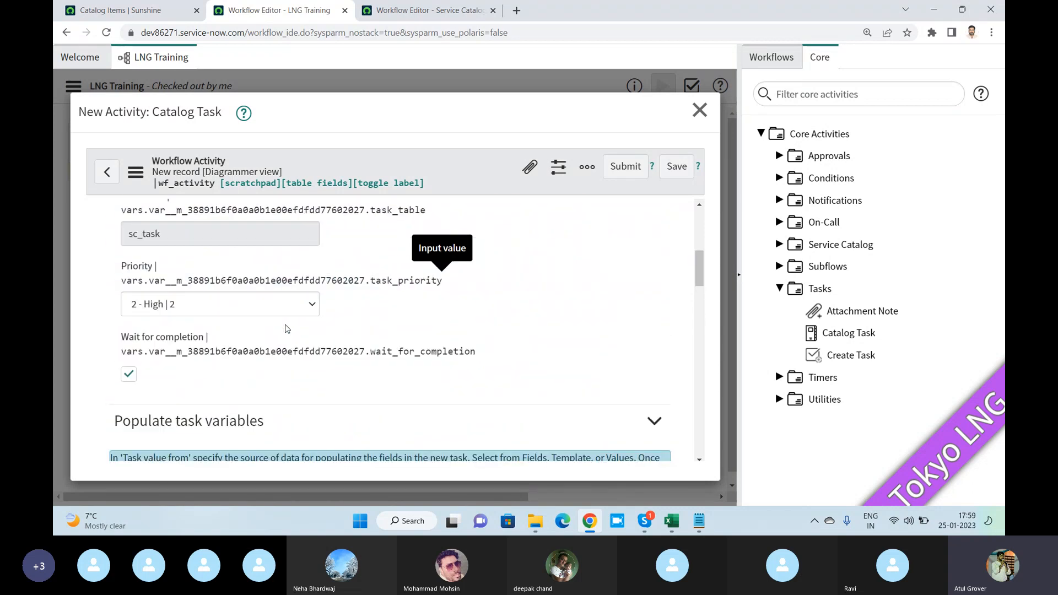
pyautogui.scroll(-6, 287, 329)
pyautogui.scroll(-3, 287, 325)
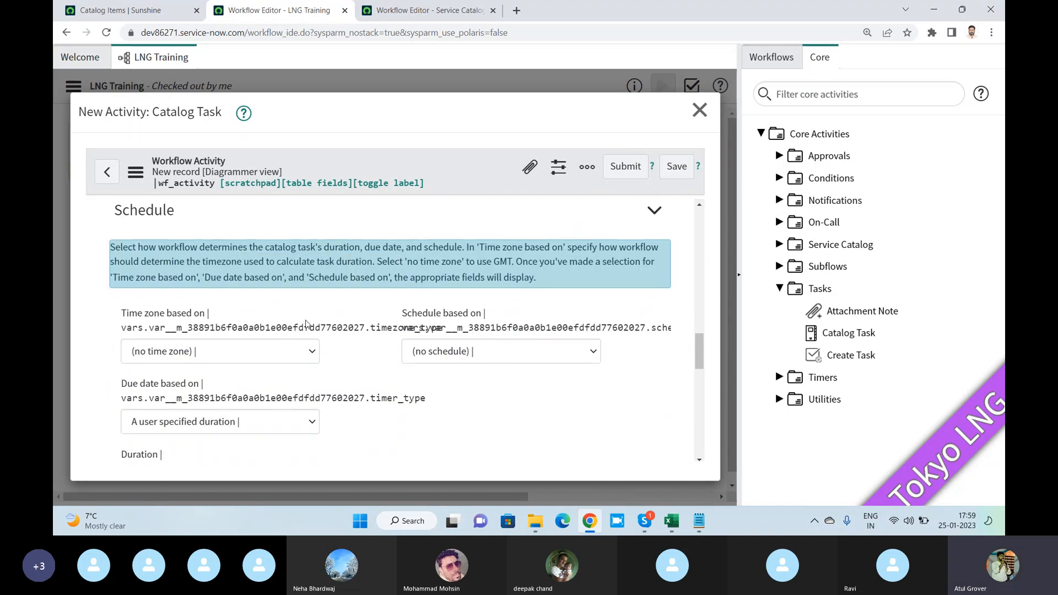
pyautogui.scroll(-3, 306, 325)
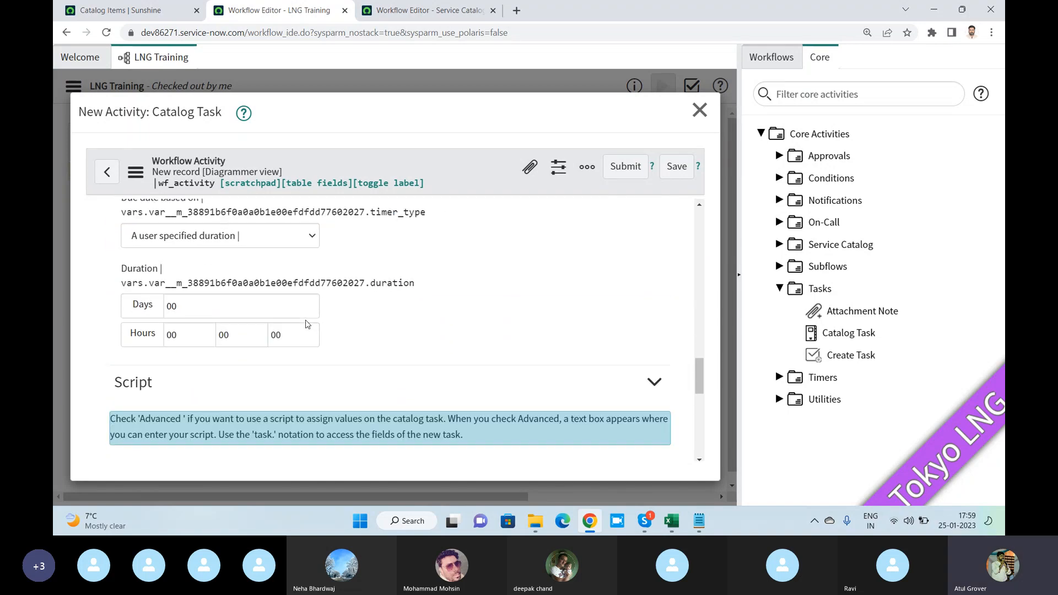
pyautogui.scroll(-2, 306, 325)
pyautogui.scroll(-3, 307, 326)
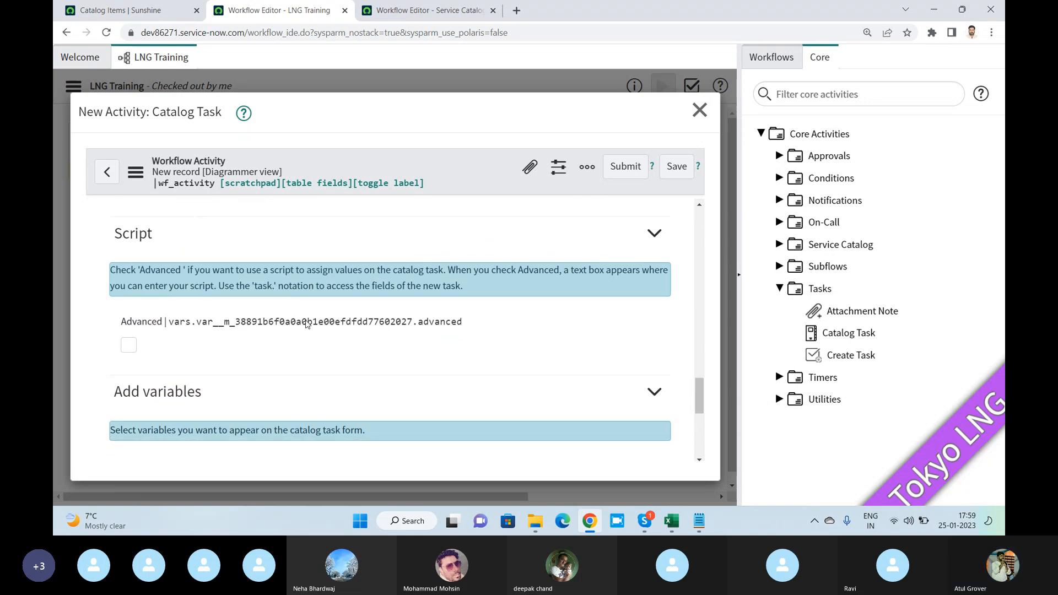
# - Add the acrobat and key_type variables to the catalog task form and submit the activity
pyautogui.scroll(-1, 223, 369)
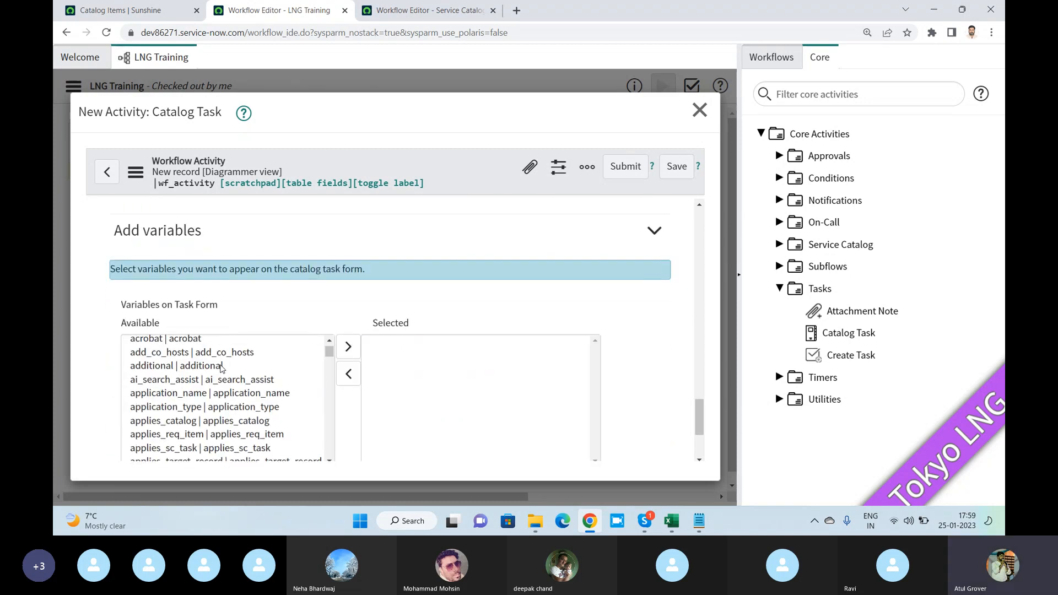
pyautogui.doubleClick(164, 341)
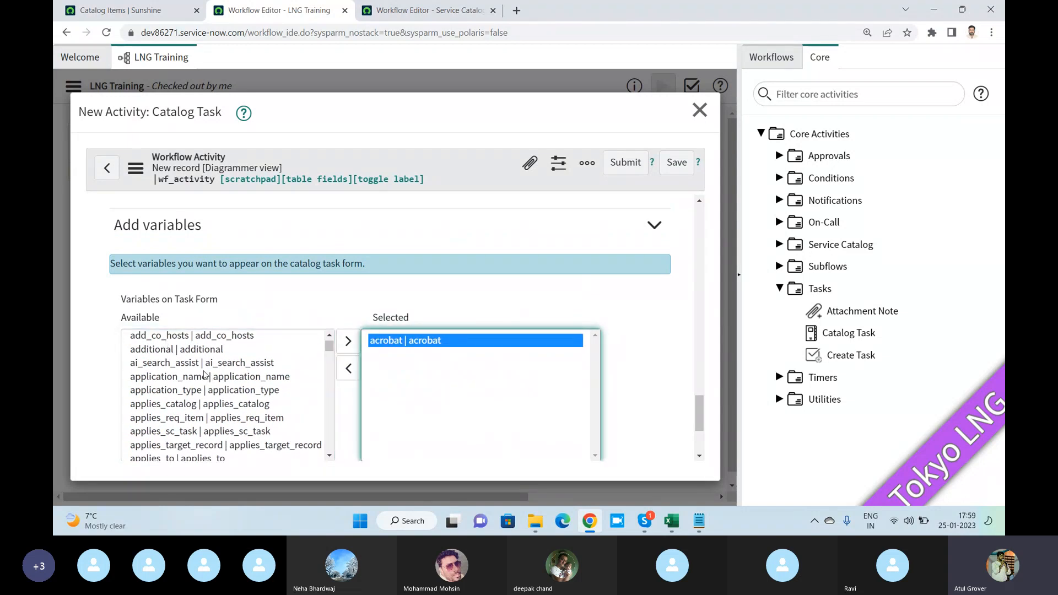
pyautogui.scroll(-3, 208, 376)
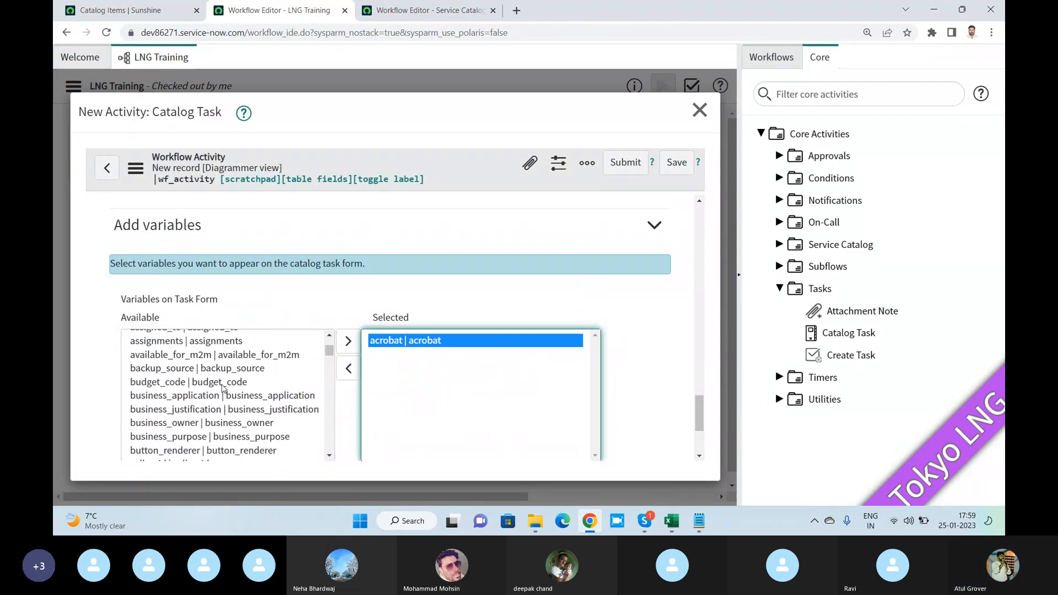
pyautogui.scroll(4, 218, 387)
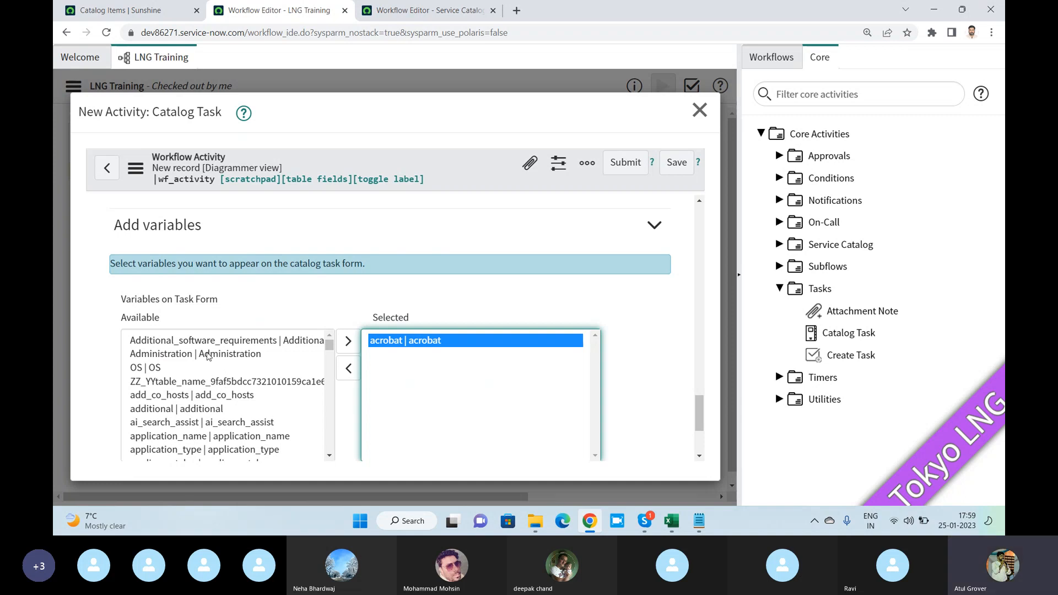
pyautogui.click(217, 386)
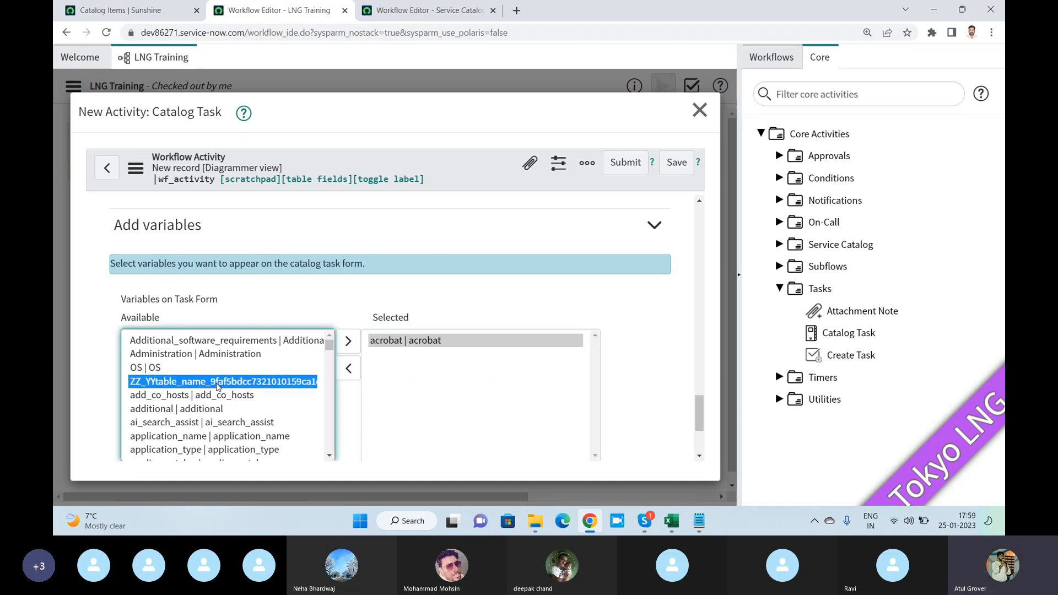
pyautogui.press('k')
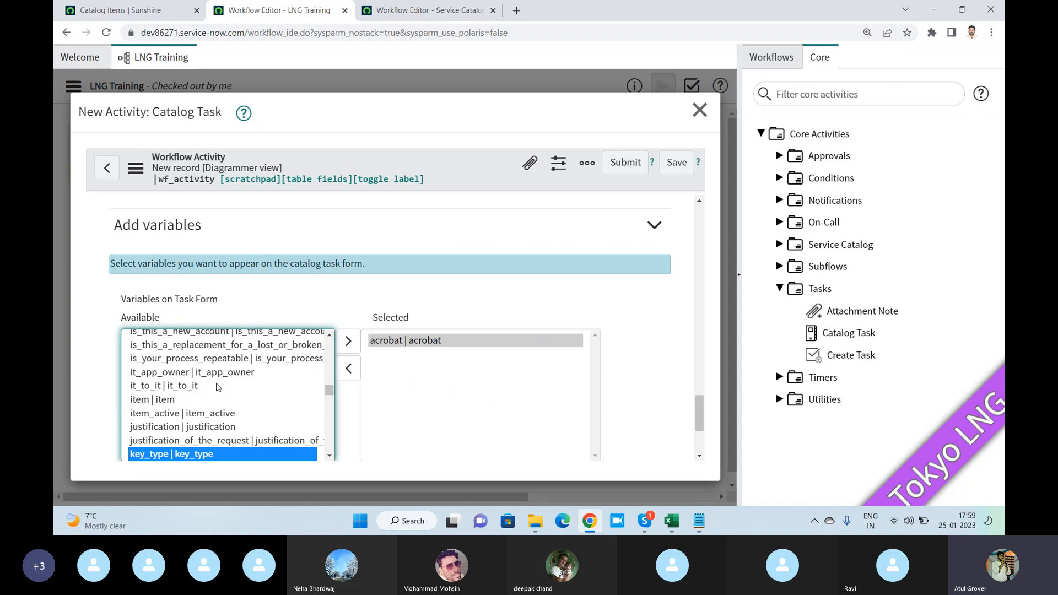
pyautogui.scroll(-3, 179, 379)
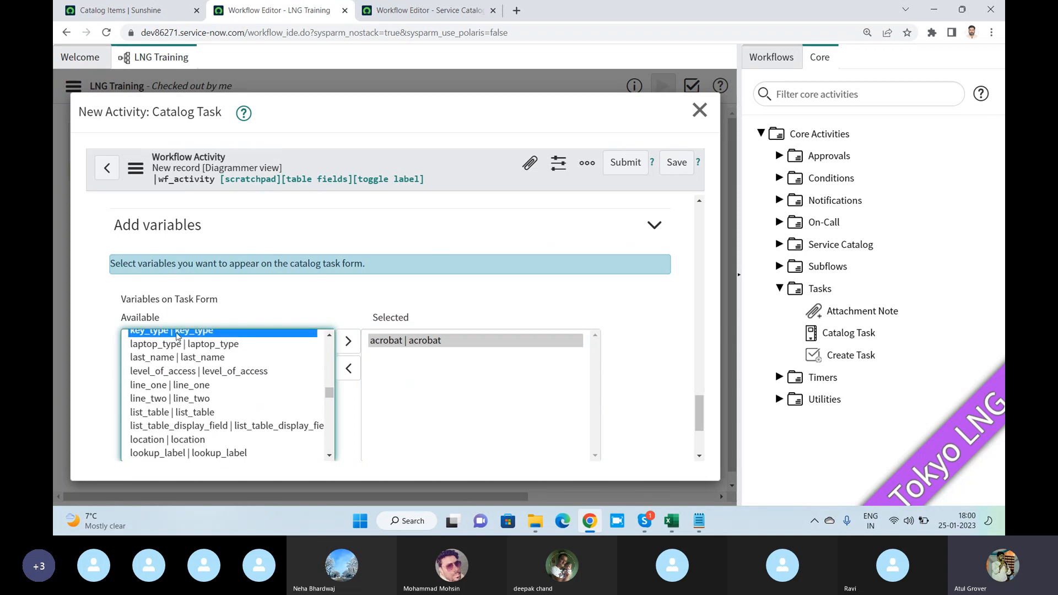
pyautogui.doubleClick(177, 333)
pyautogui.scroll(-5, 201, 401)
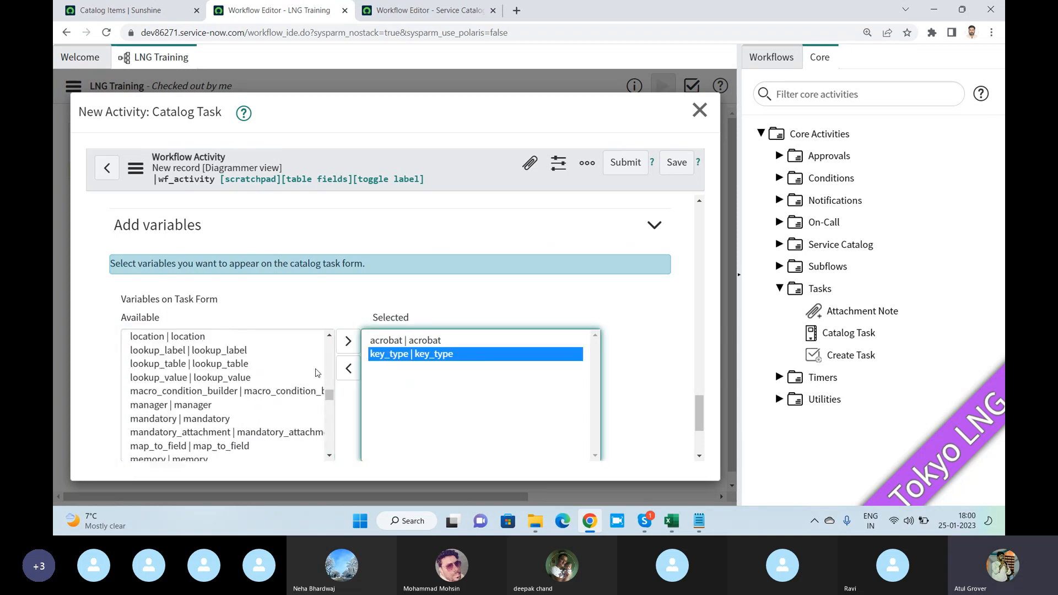
pyautogui.scroll(-3, 655, 329)
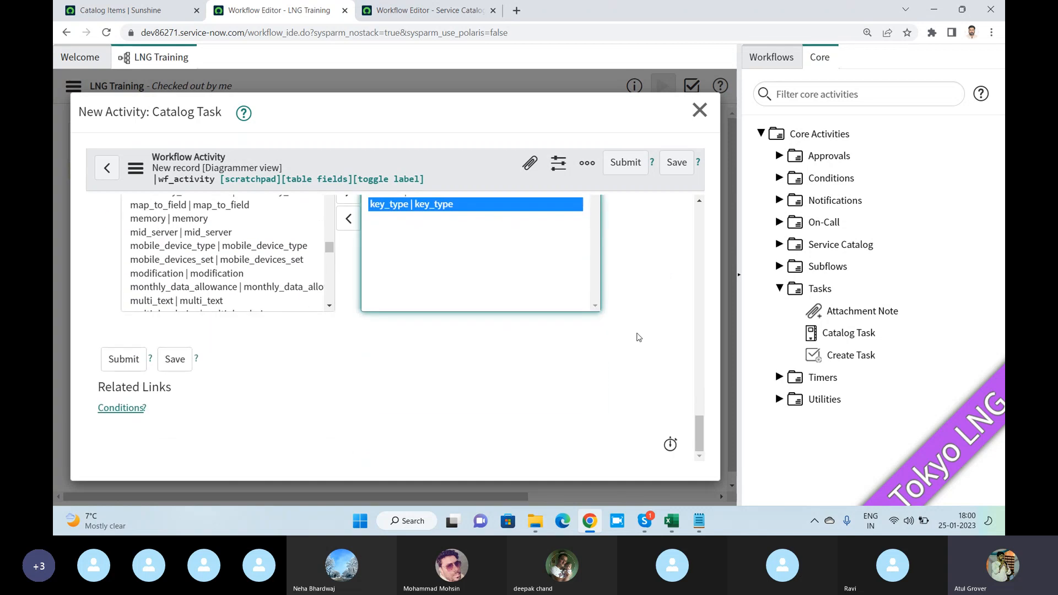
pyautogui.click(112, 369)
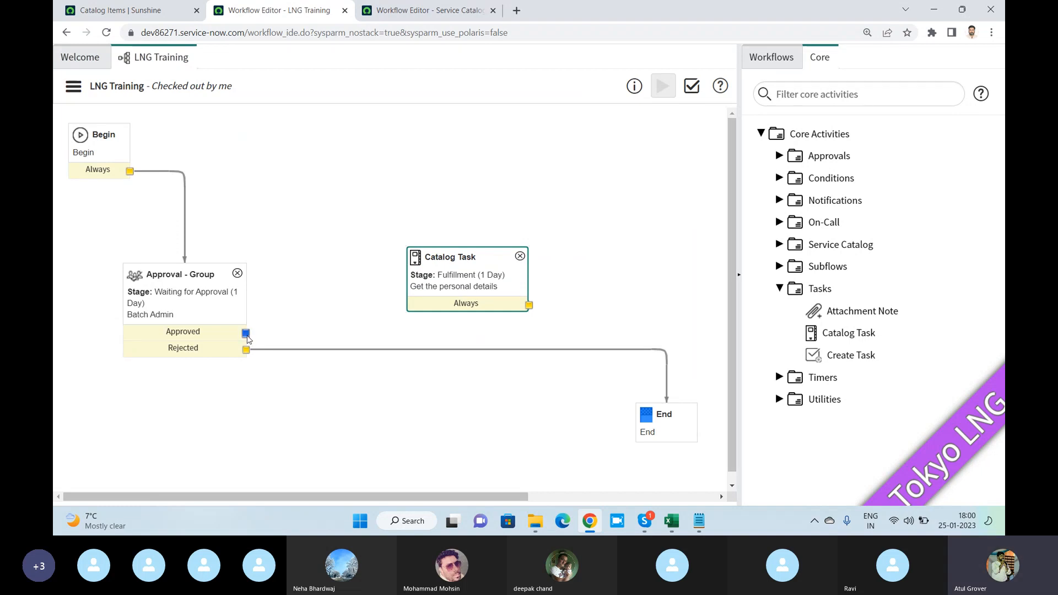
# - Connect the group approval's Approved output to the Catalog Task, and the task's Always output to End
pyautogui.moveTo(246, 333); pyautogui.dragTo(447, 269)
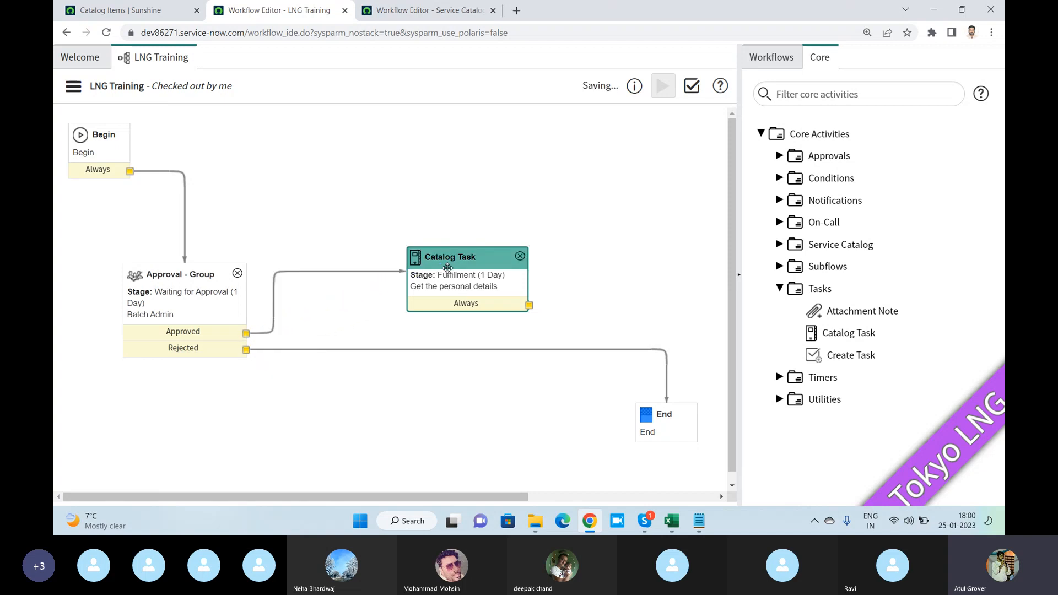
pyautogui.moveTo(529, 304); pyautogui.dragTo(669, 418)
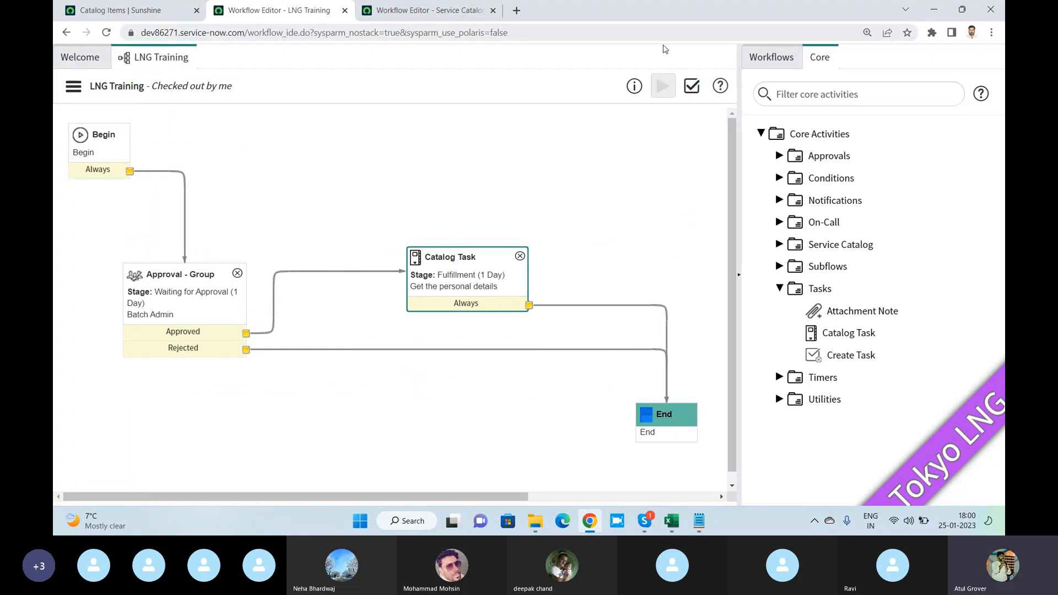
# - Validate the LNG Training workflow, check the report's summary, and close the report
pyautogui.click(692, 86)
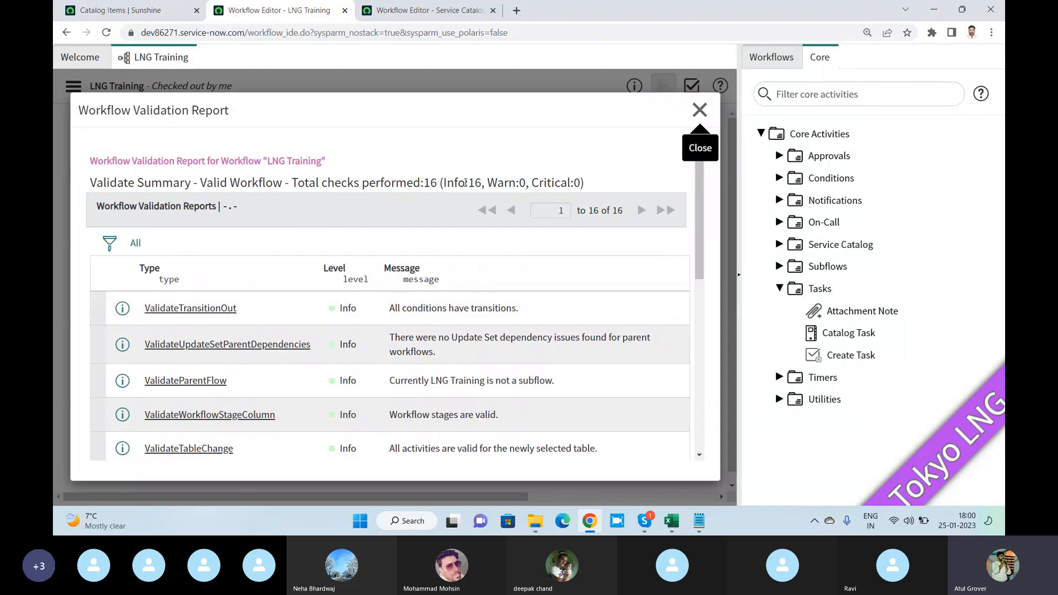
pyautogui.moveTo(466, 183); pyautogui.dragTo(483, 185)
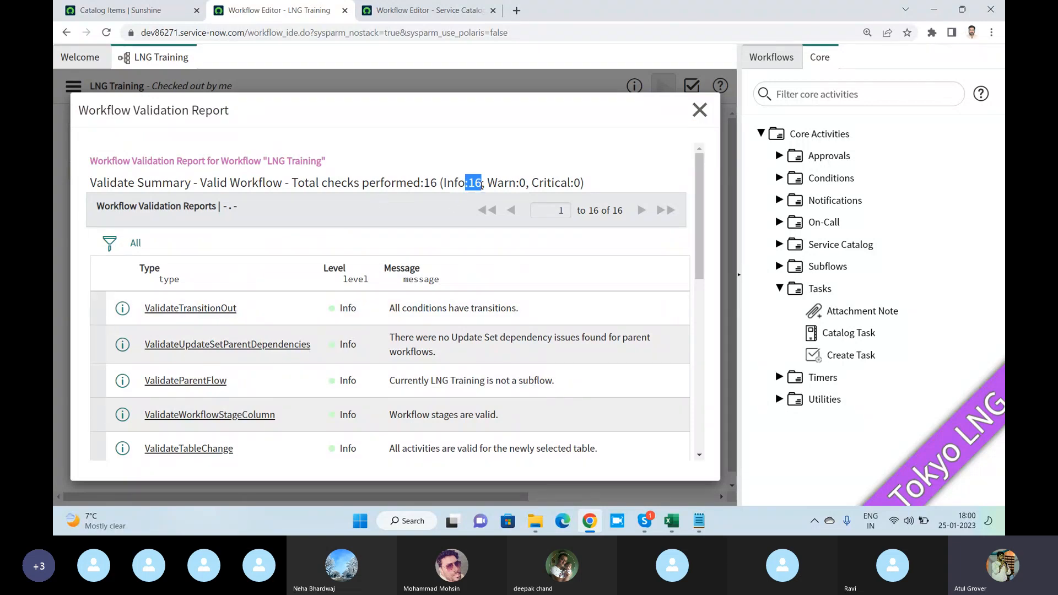
pyautogui.click(698, 113)
pyautogui.hotkey('alt', 'Tab')
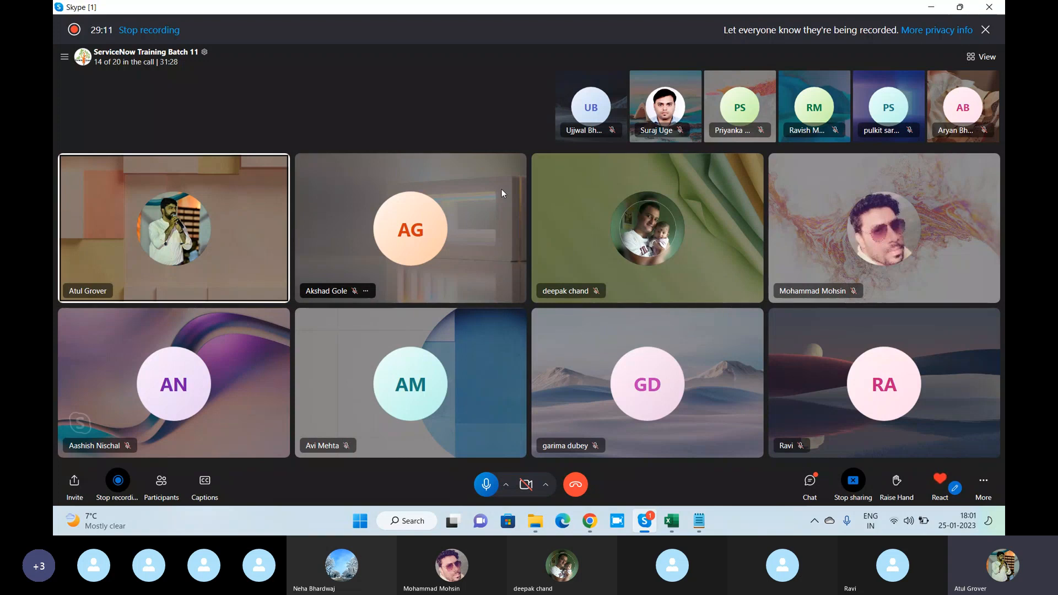
pyautogui.hotkey('alt', 'Tab')
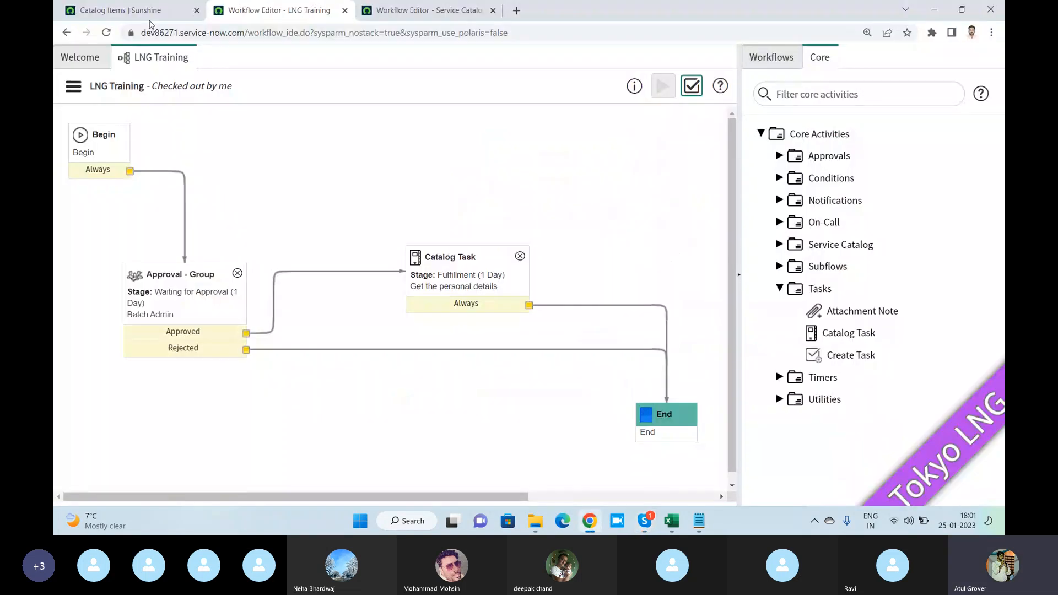
# - Open the Admin Basic catalog item from the Catalog Items list and show its Process Engine settings
pyautogui.click(150, 22)
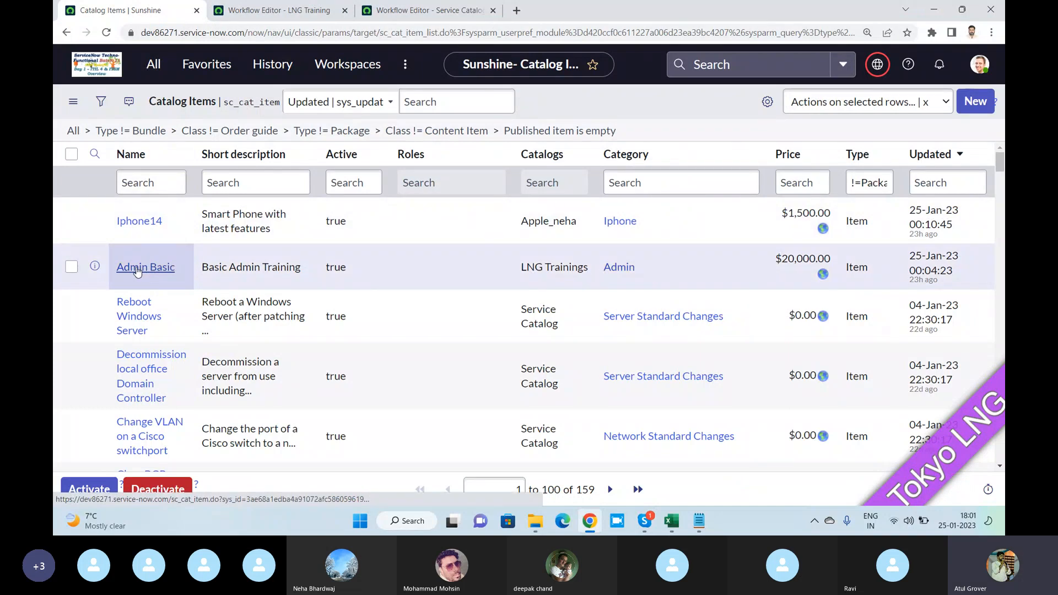
pyautogui.click(137, 270)
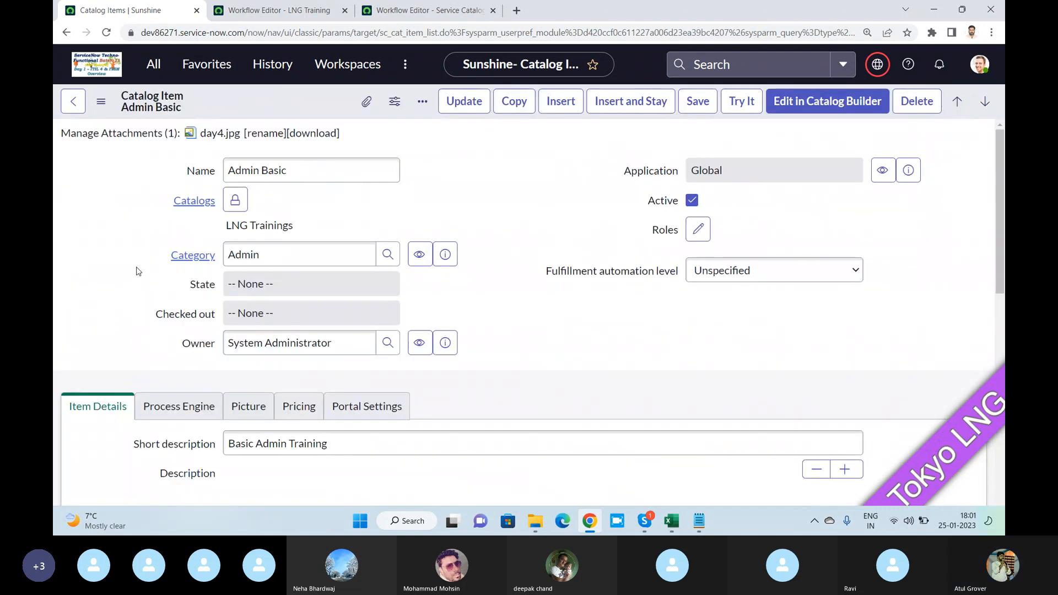
pyautogui.scroll(-4, 184, 326)
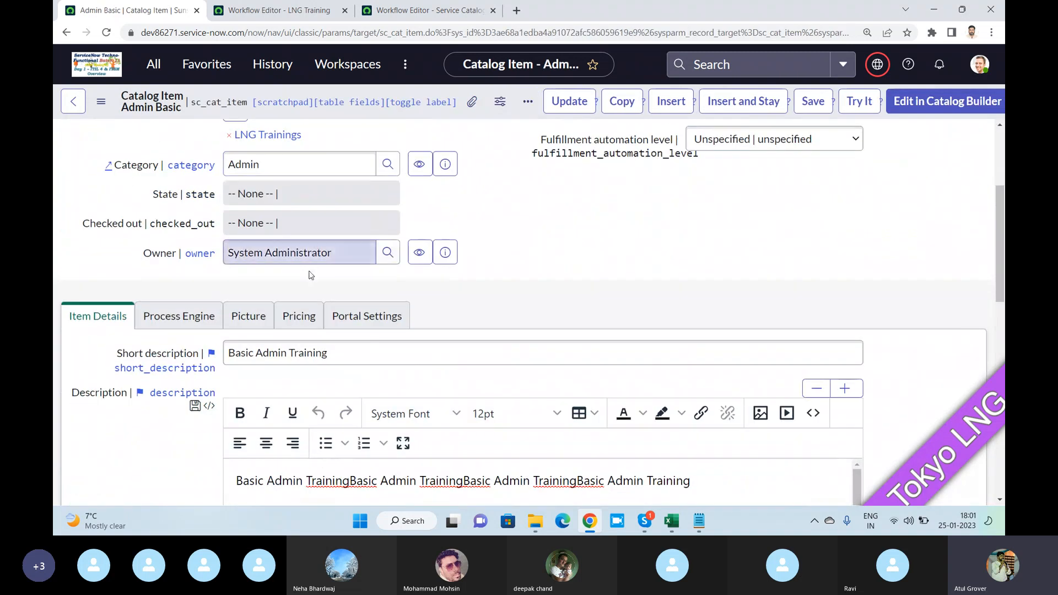
pyautogui.click(183, 323)
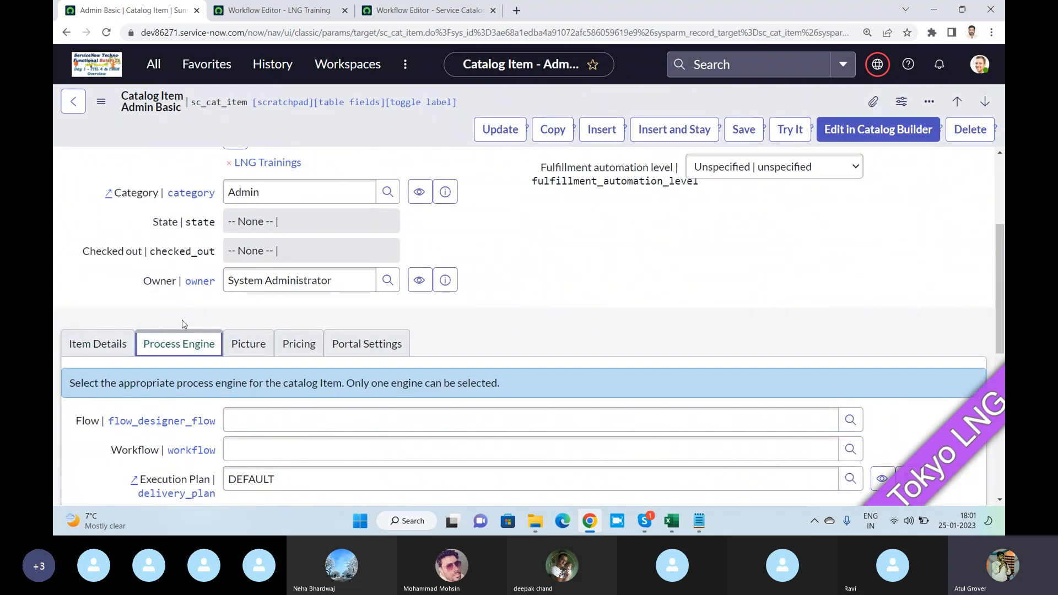
# - Assign the LNG Training workflow to the Admin Basic catalog item and save the record
pyautogui.scroll(-3, 182, 320)
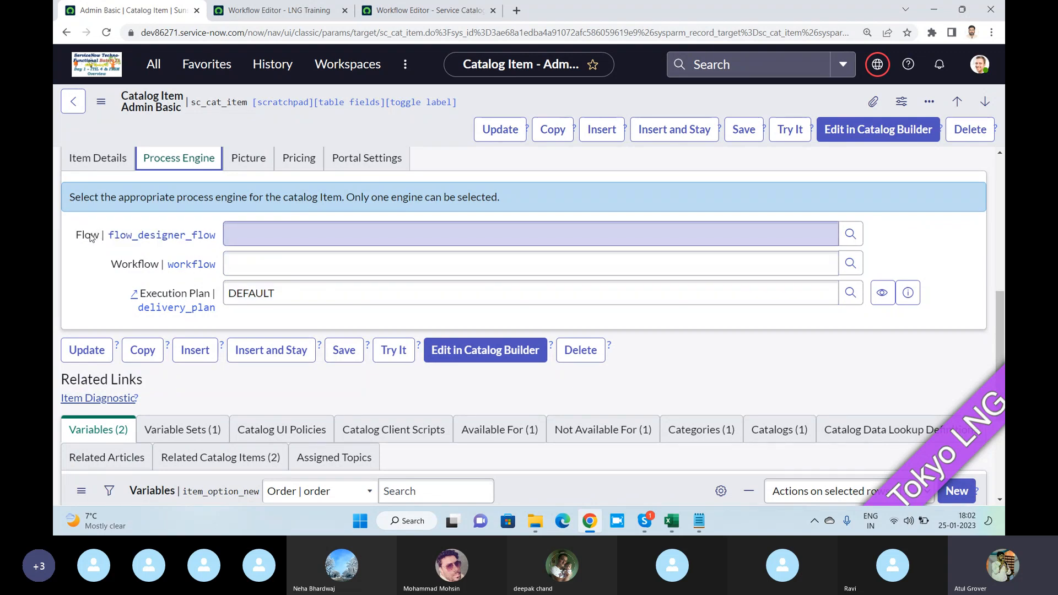
pyautogui.click(279, 267)
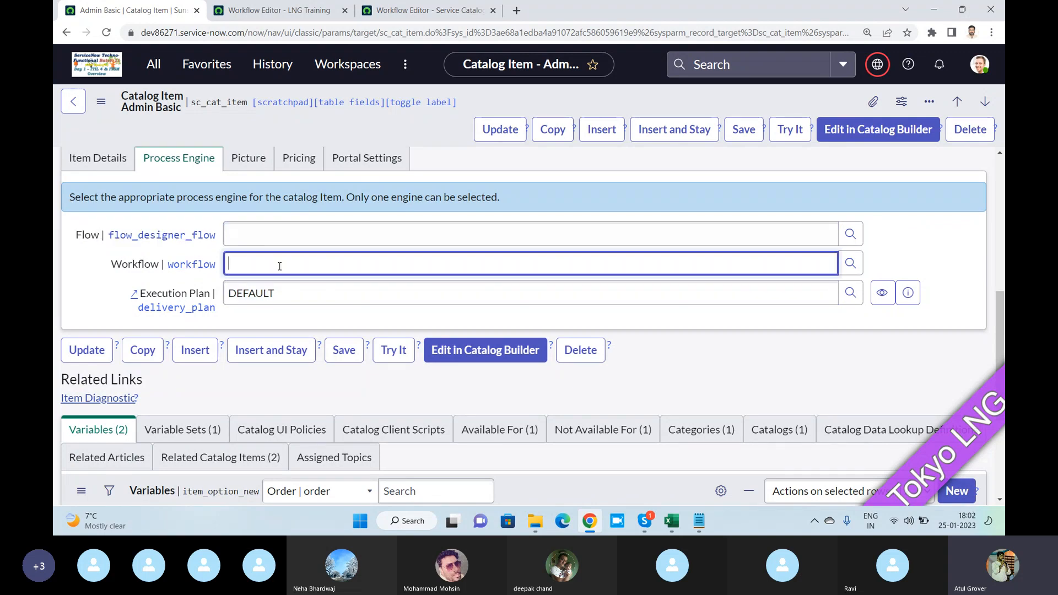
pyautogui.write('lng')
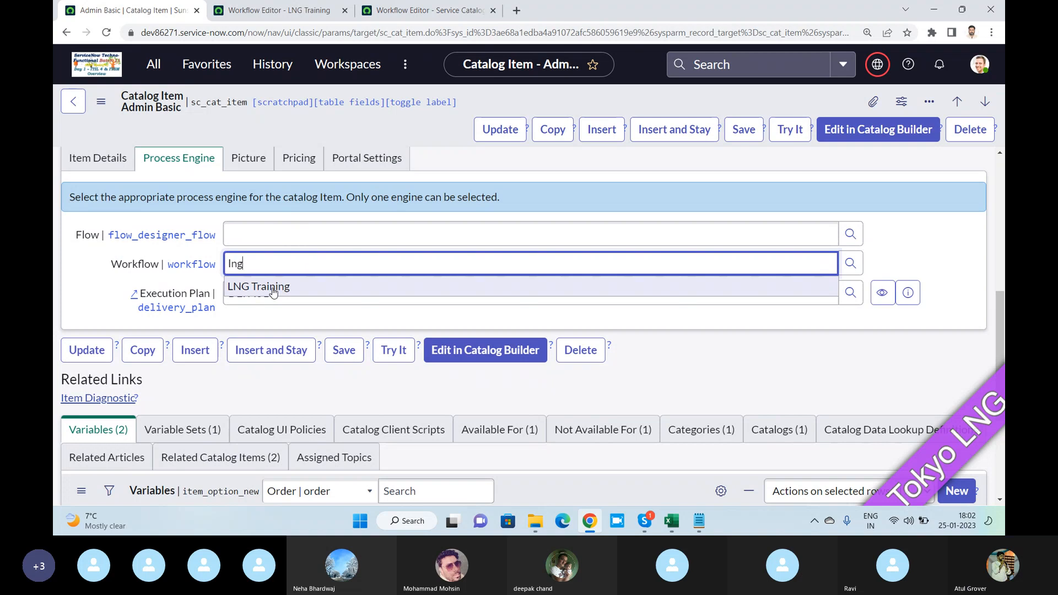
pyautogui.click(272, 287)
pyautogui.click(269, 11)
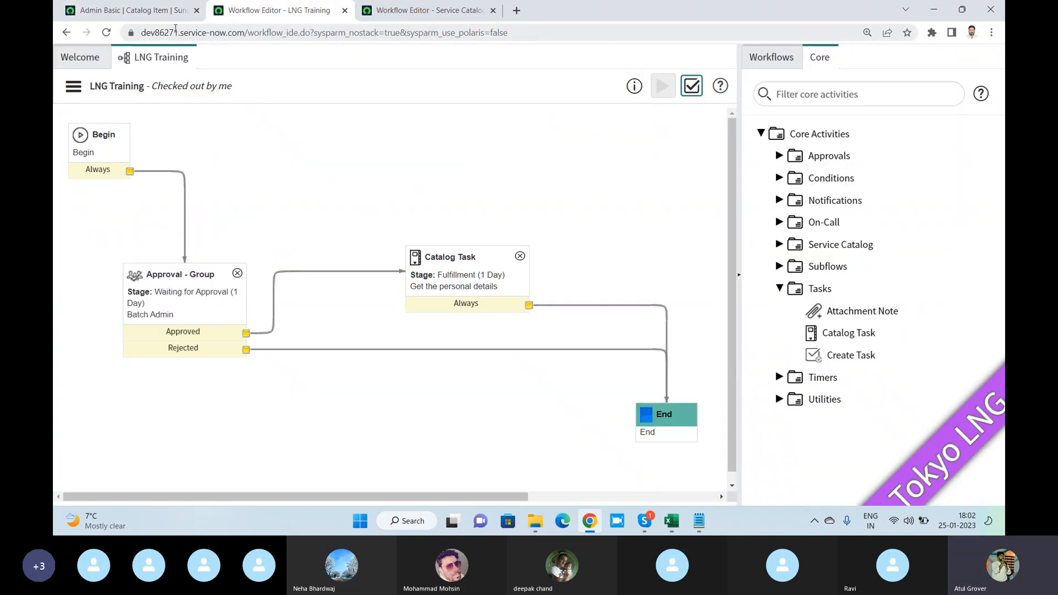
pyautogui.click(127, 10)
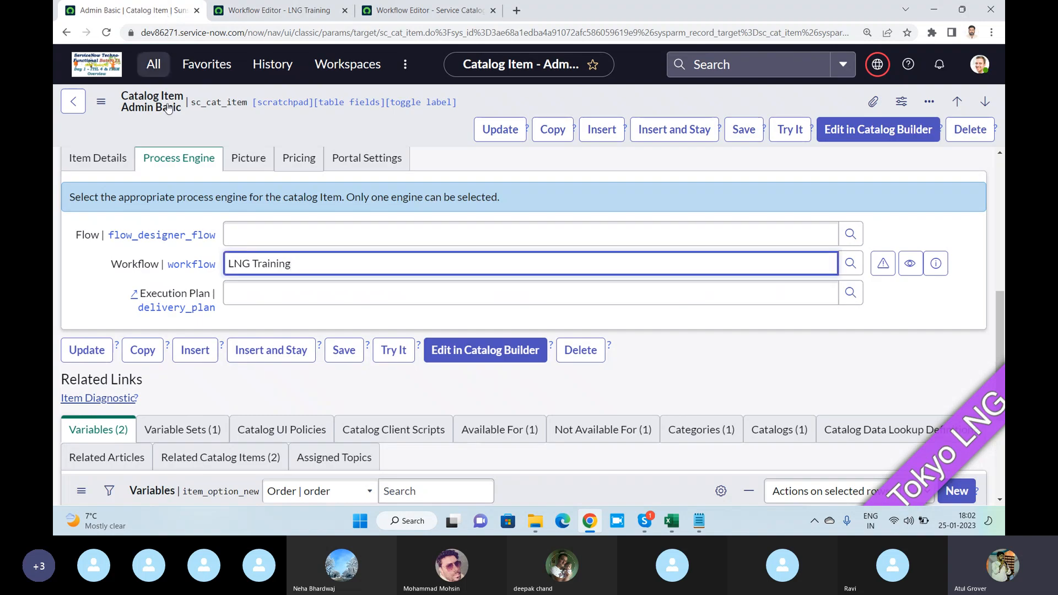
pyautogui.click(740, 131)
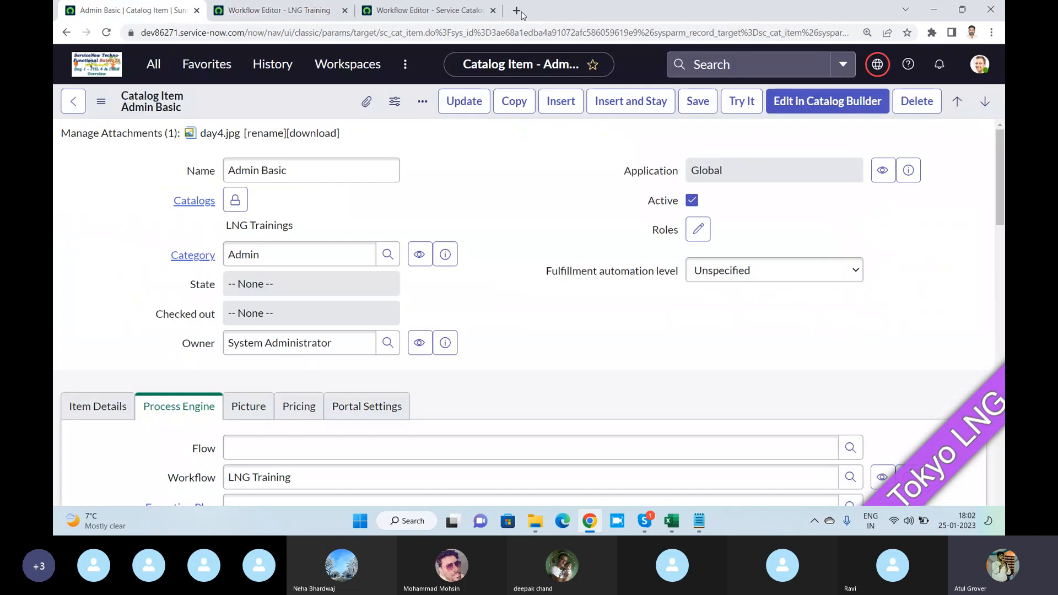
# - Open the dev86271.service-now.com/lng portal in a new browser tab and dismiss the script access error
pyautogui.click(518, 11)
pyautogui.write('dev86271.service-now.com')
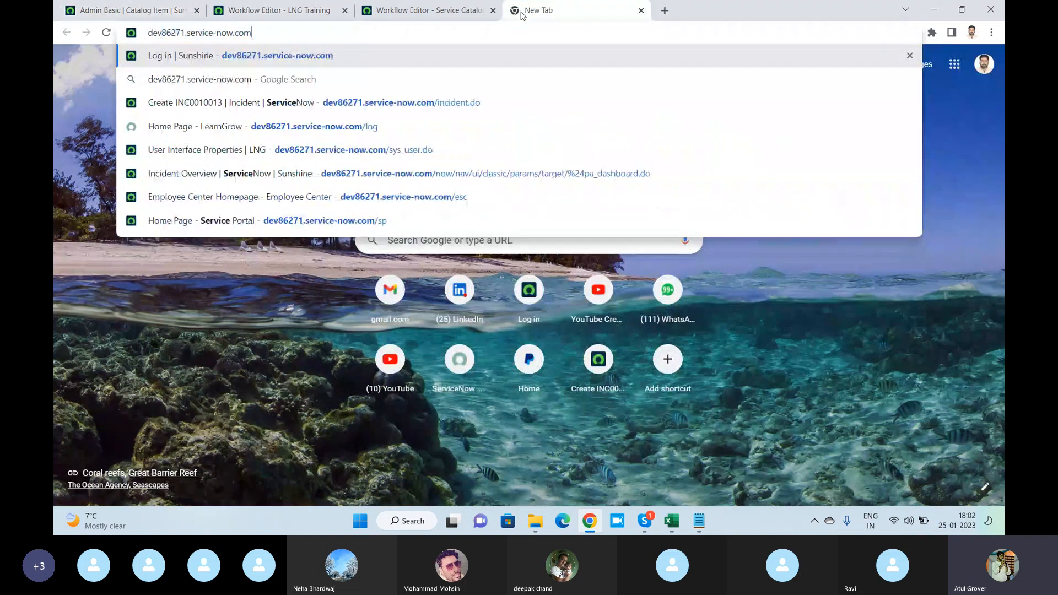
pyautogui.write('/lng')
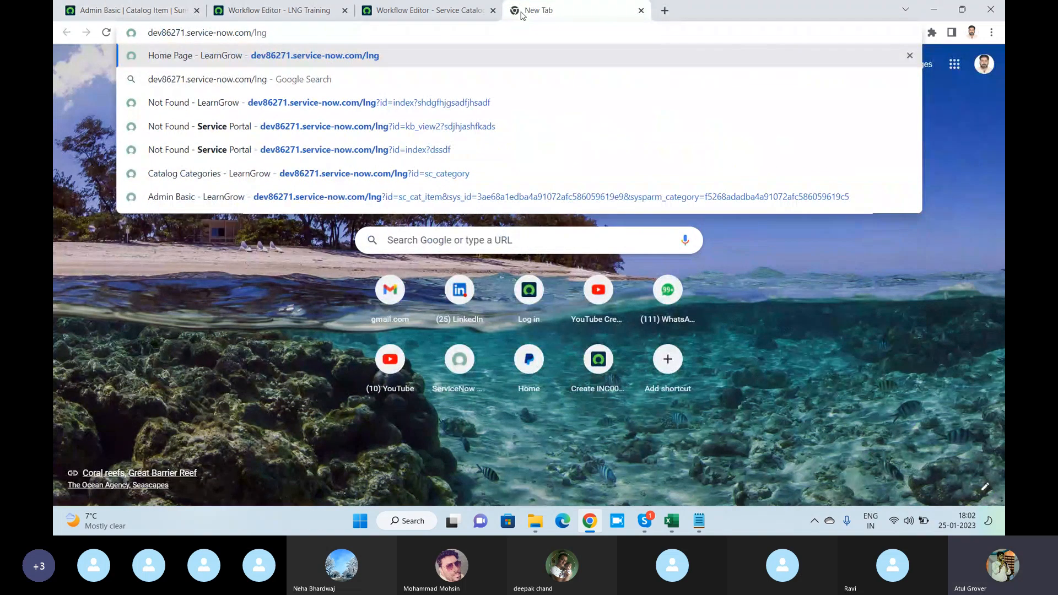
pyautogui.press('Return')
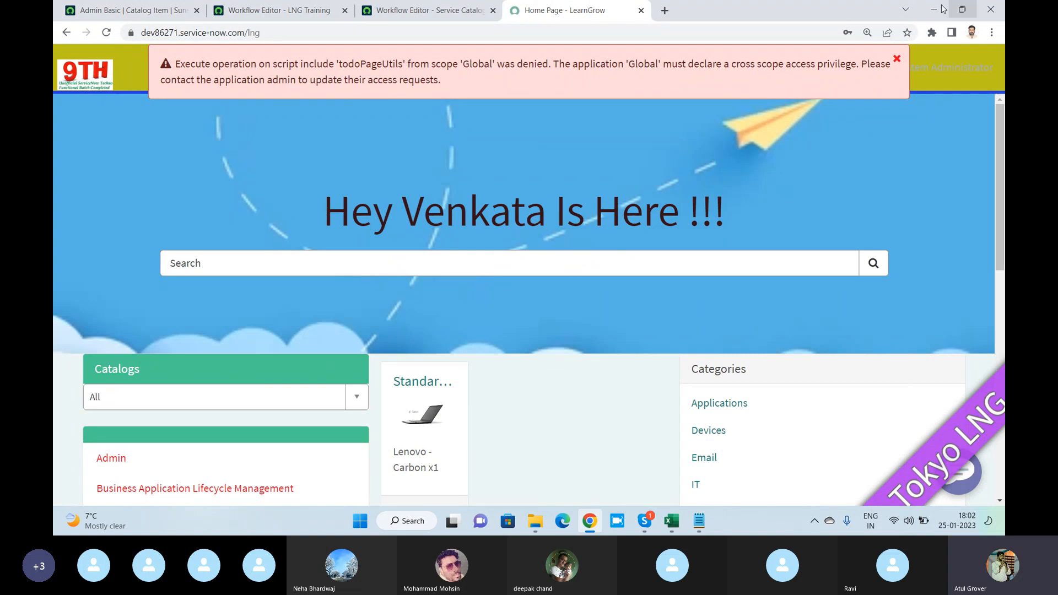
pyautogui.click(895, 60)
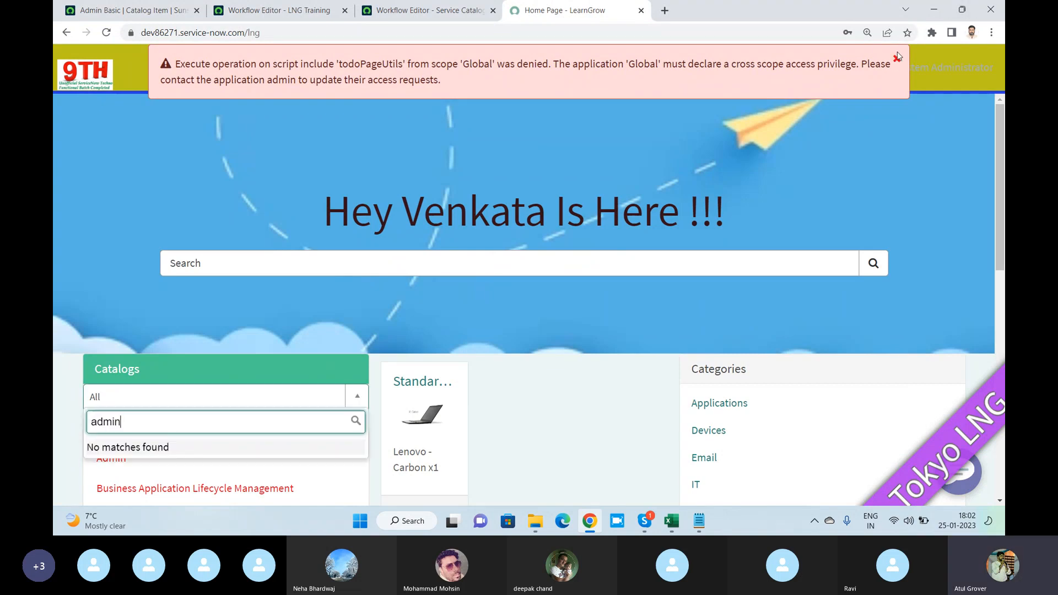
pyautogui.click(897, 60)
pyautogui.click(897, 59)
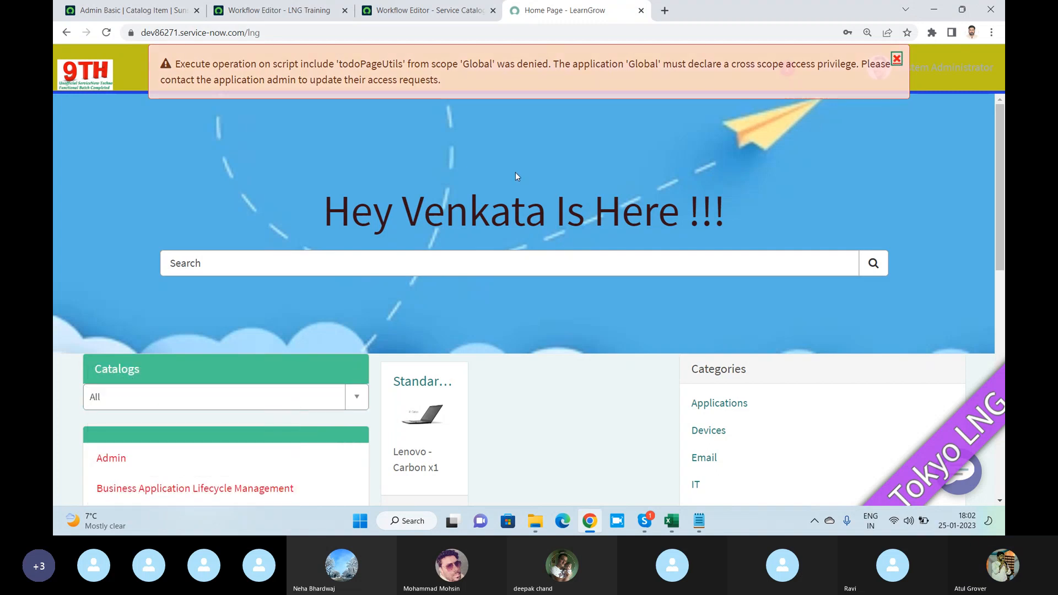
# - Filter the portal's catalogs to LNG Trainings and open the Admin Basic item from the Admin category
pyautogui.scroll(-3, 110, 229)
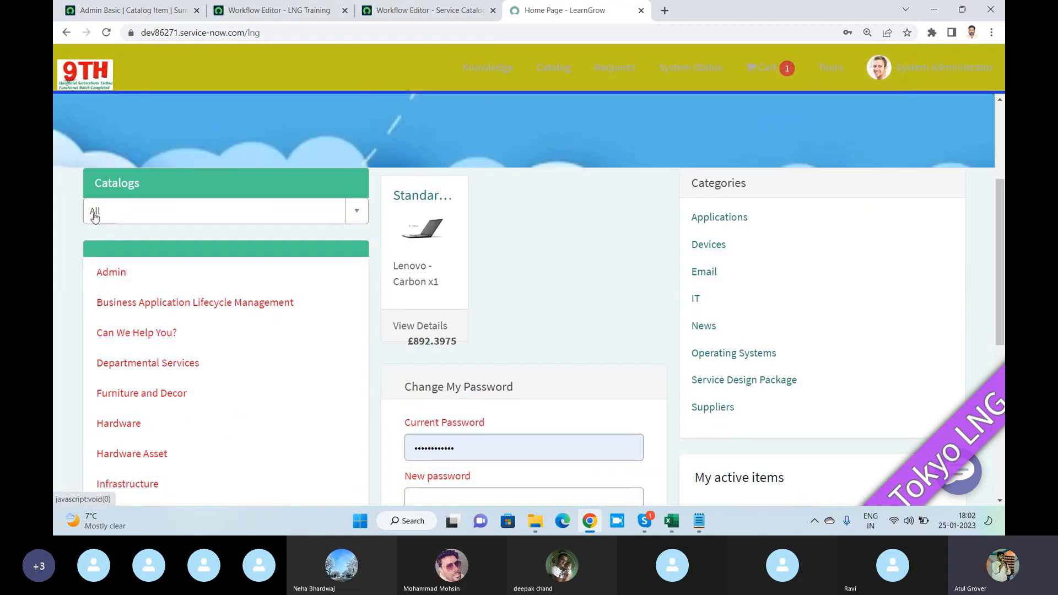
pyautogui.click(95, 216)
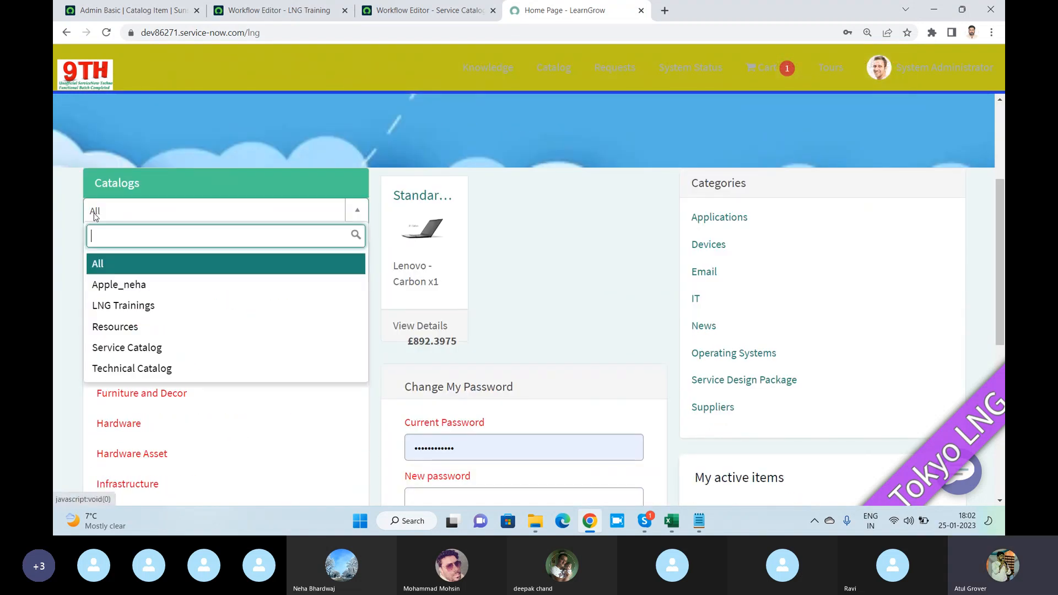
pyautogui.click(113, 304)
pyautogui.write('admin')
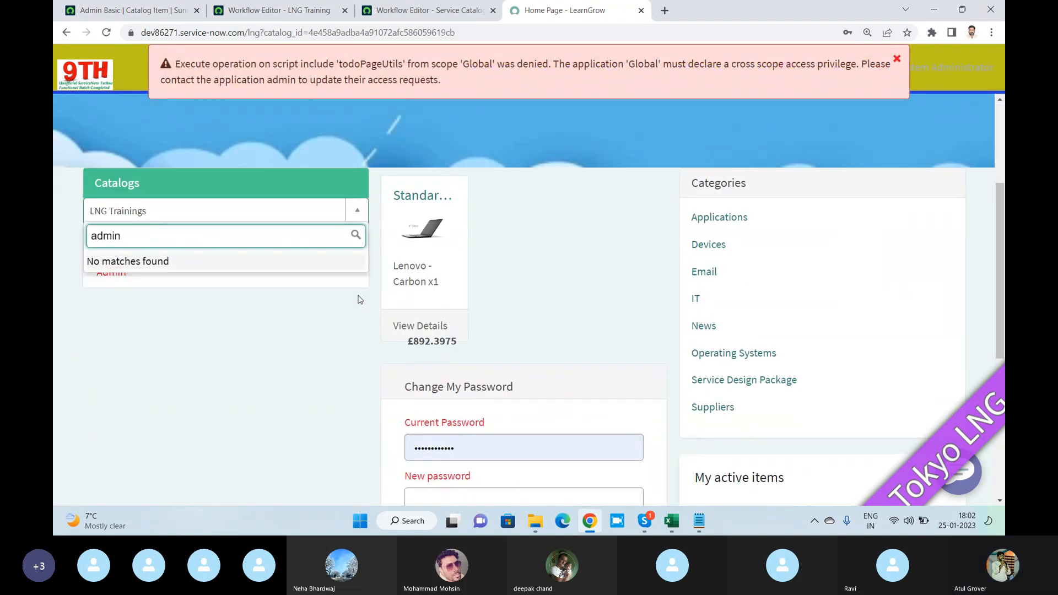
pyautogui.click(173, 310)
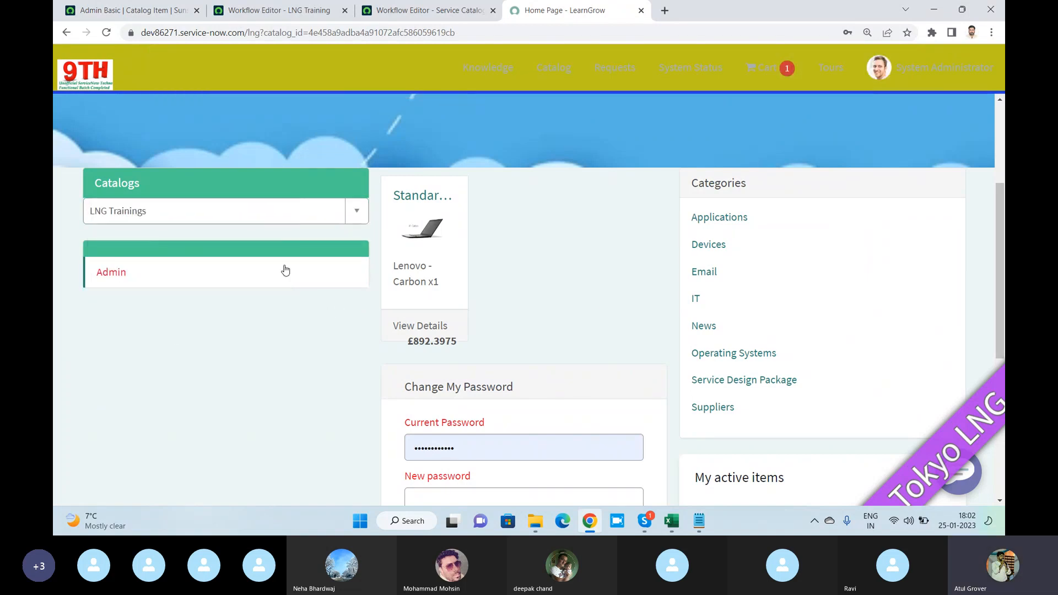
pyautogui.click(119, 279)
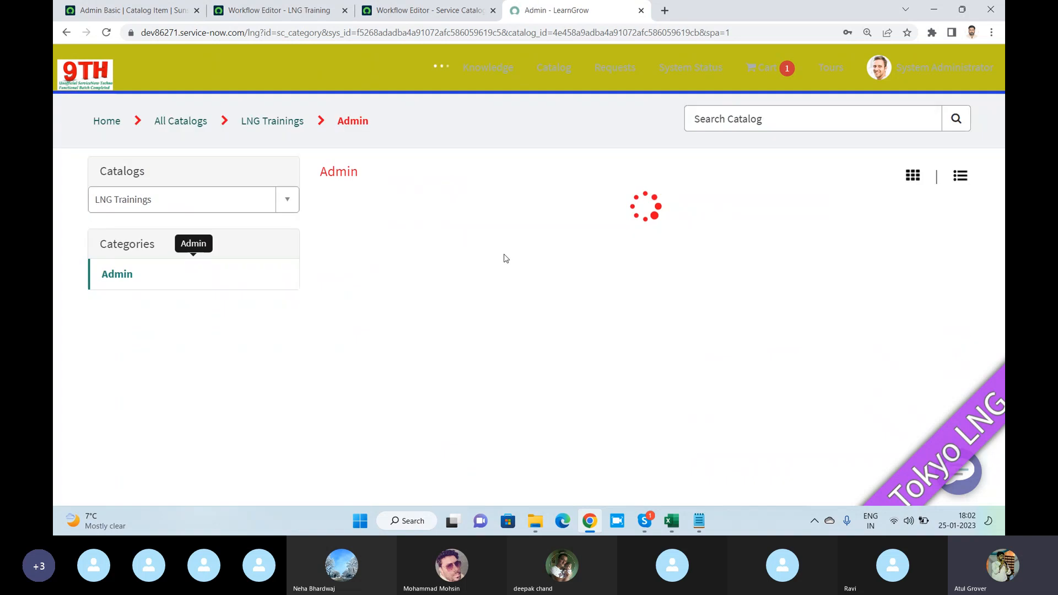
pyautogui.click(386, 212)
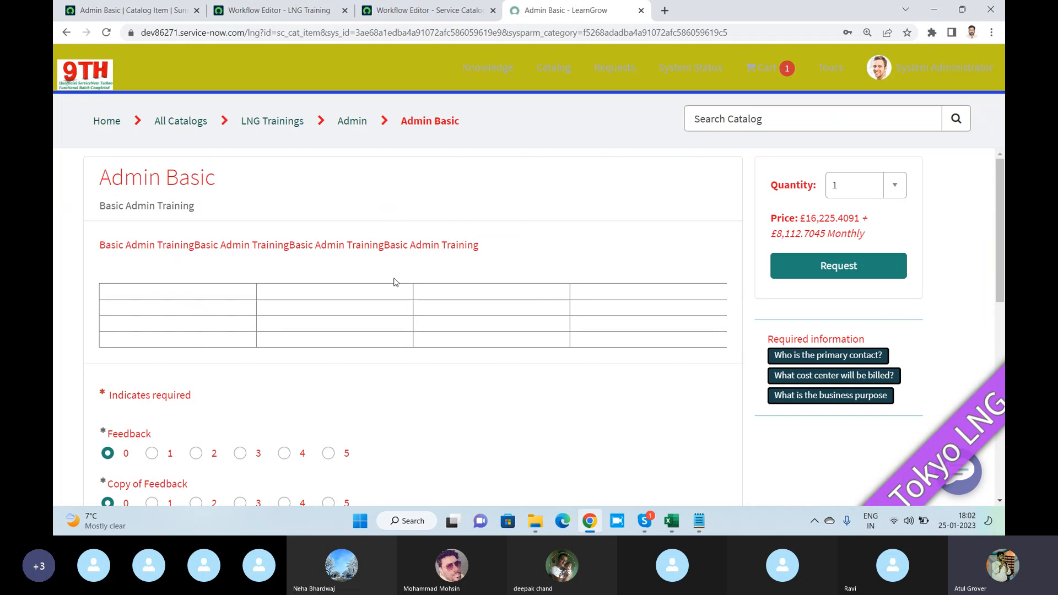
# - Set both Feedback and Copy of Feedback to 4 on the Admin Basic request form
pyautogui.scroll(-2, 395, 283)
pyautogui.click(284, 329)
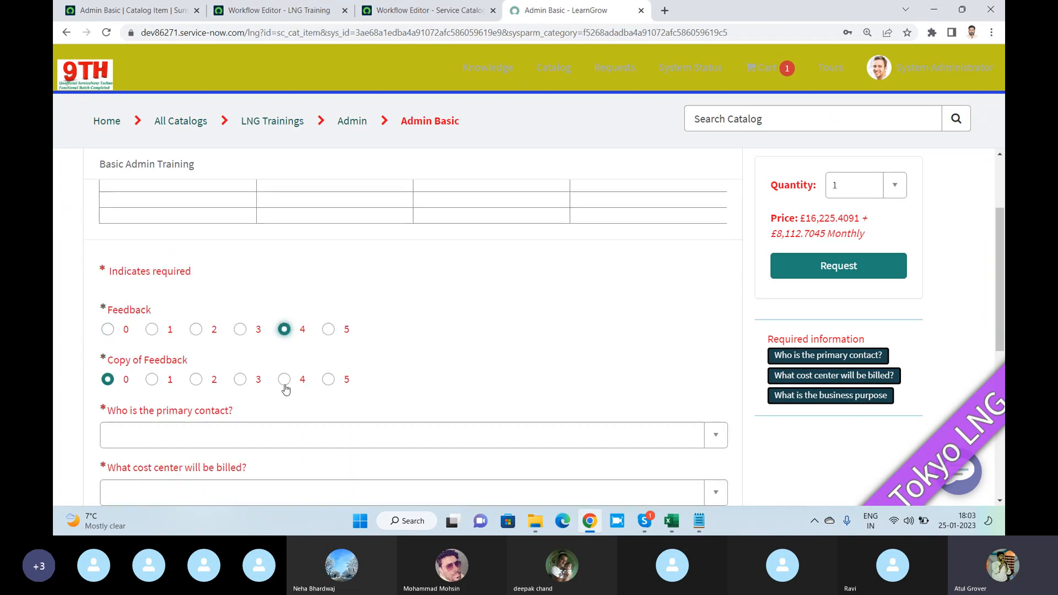
pyautogui.click(283, 378)
# - Select a primary contact, bill the request to the Sales cost center, and choose KTLO as the business purpose
pyautogui.scroll(-2, 327, 385)
pyautogui.click(268, 314)
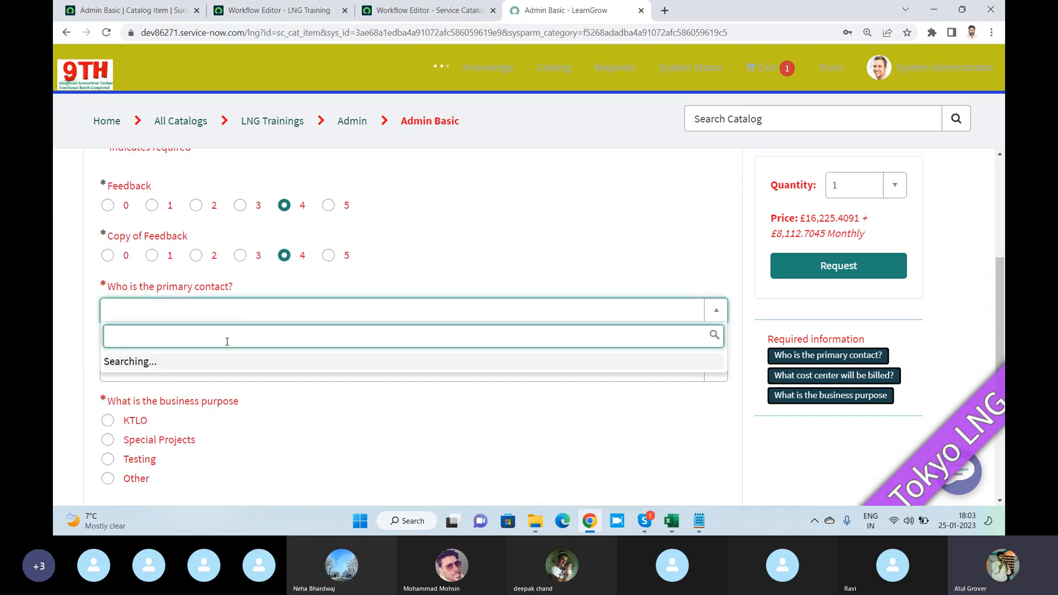
pyautogui.scroll(-1, 199, 250)
pyautogui.click(198, 251)
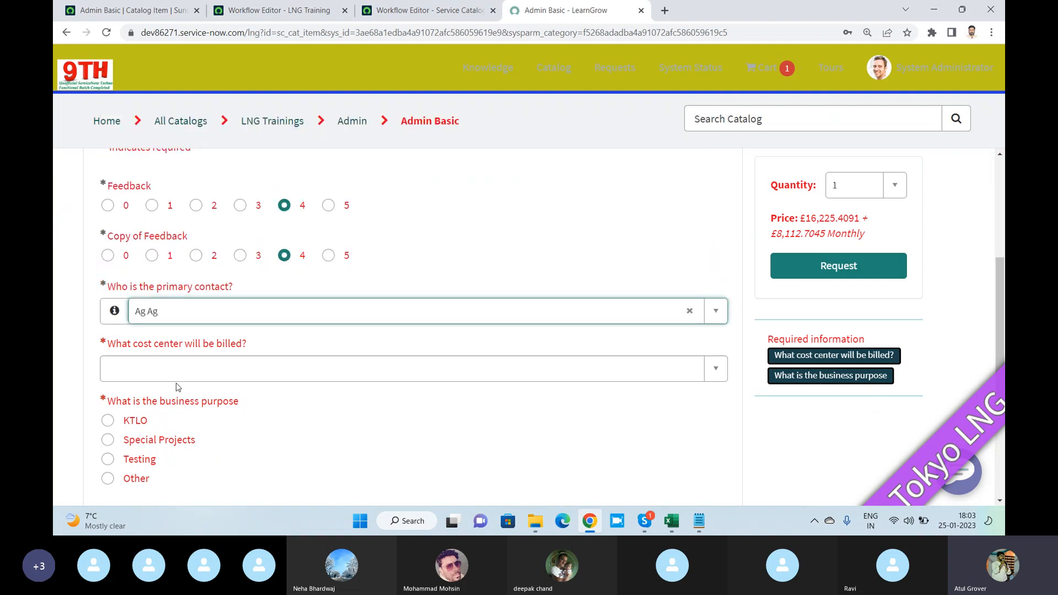
pyautogui.click(178, 388)
pyautogui.click(161, 350)
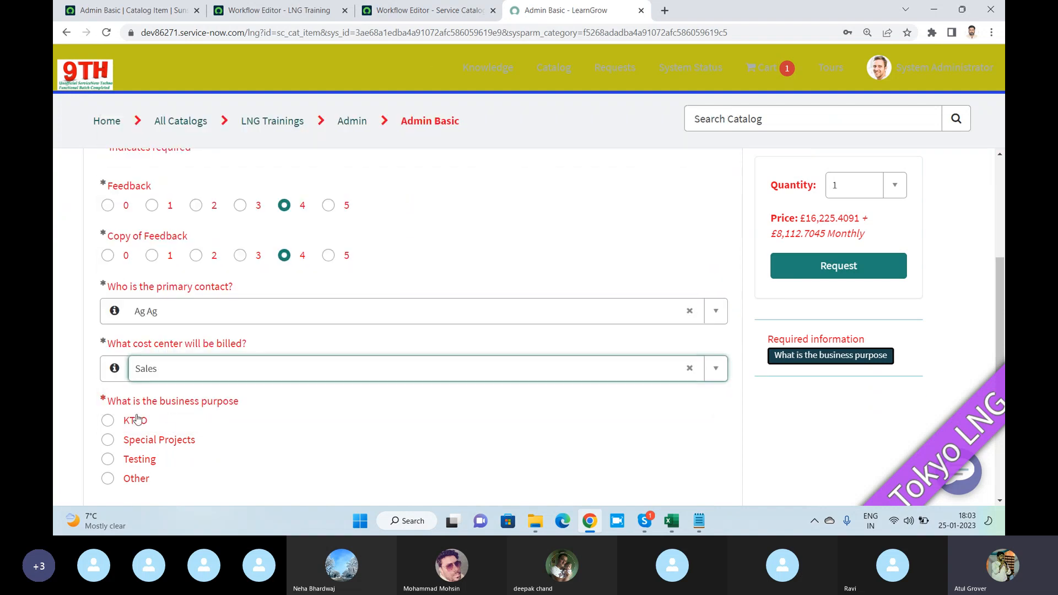
pyautogui.click(137, 419)
# - Submit the Admin Basic request for System Administrator without special instructions
pyautogui.click(819, 270)
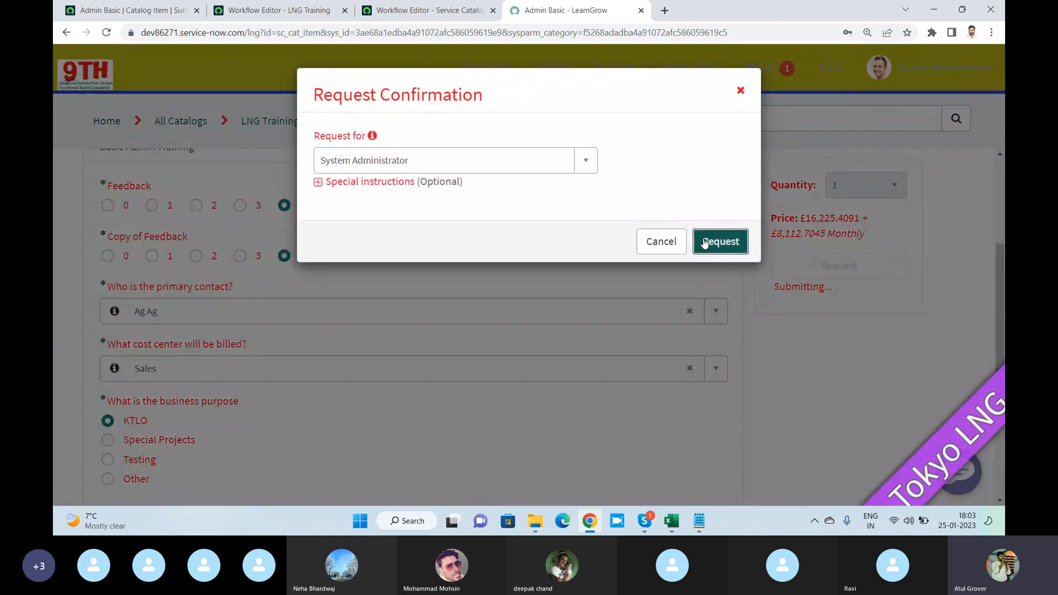
pyautogui.click(318, 184)
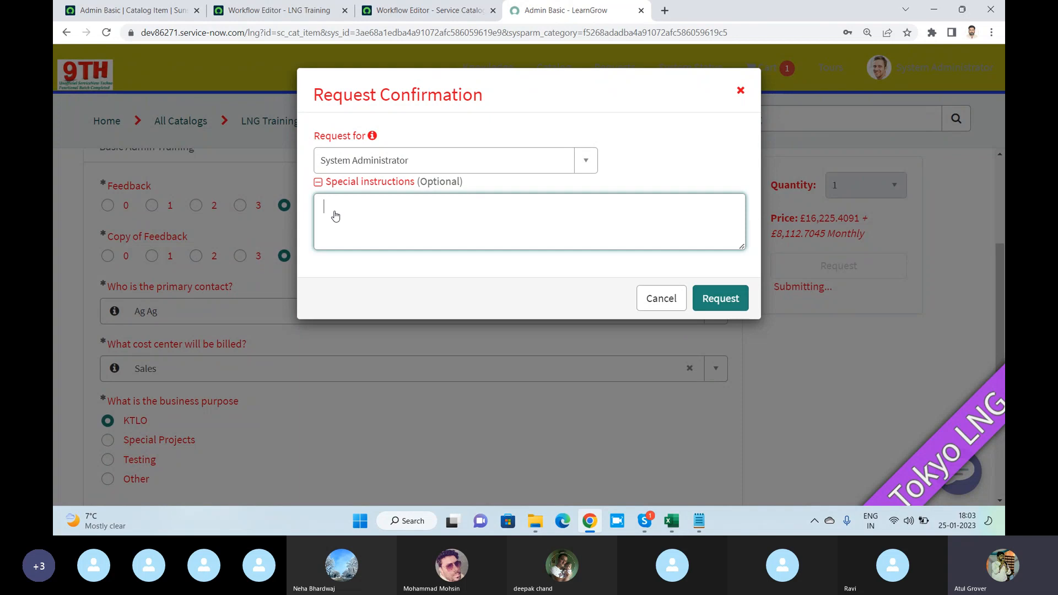
pyautogui.click(318, 184)
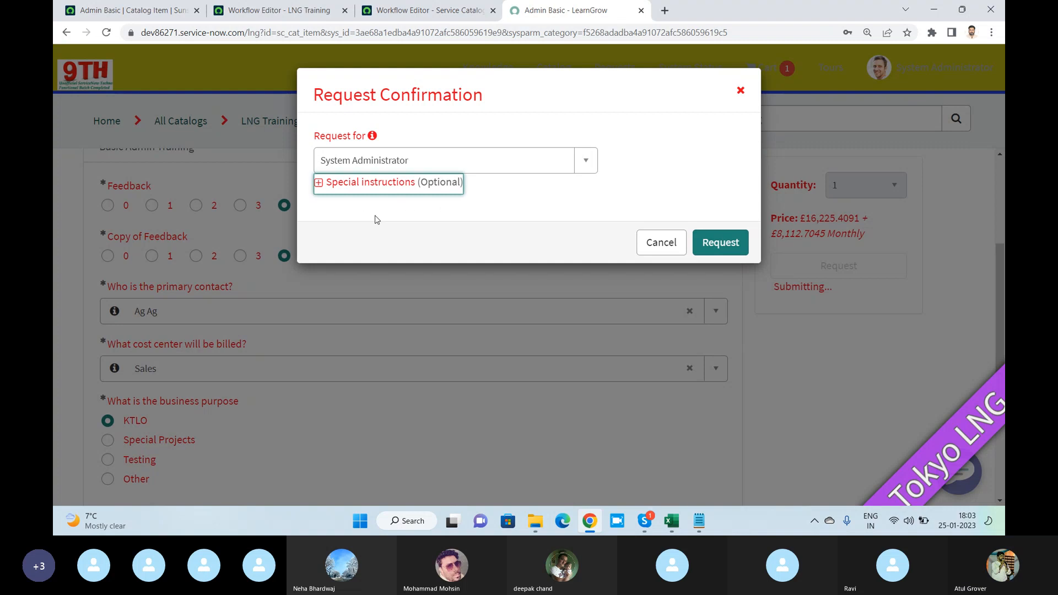
pyautogui.click(390, 215)
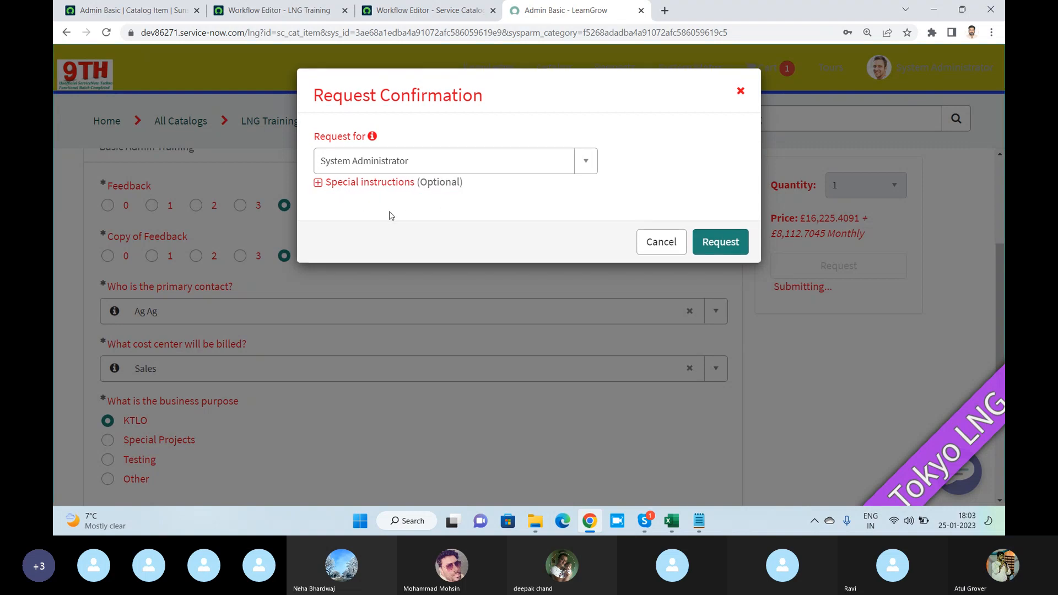
pyautogui.click(714, 243)
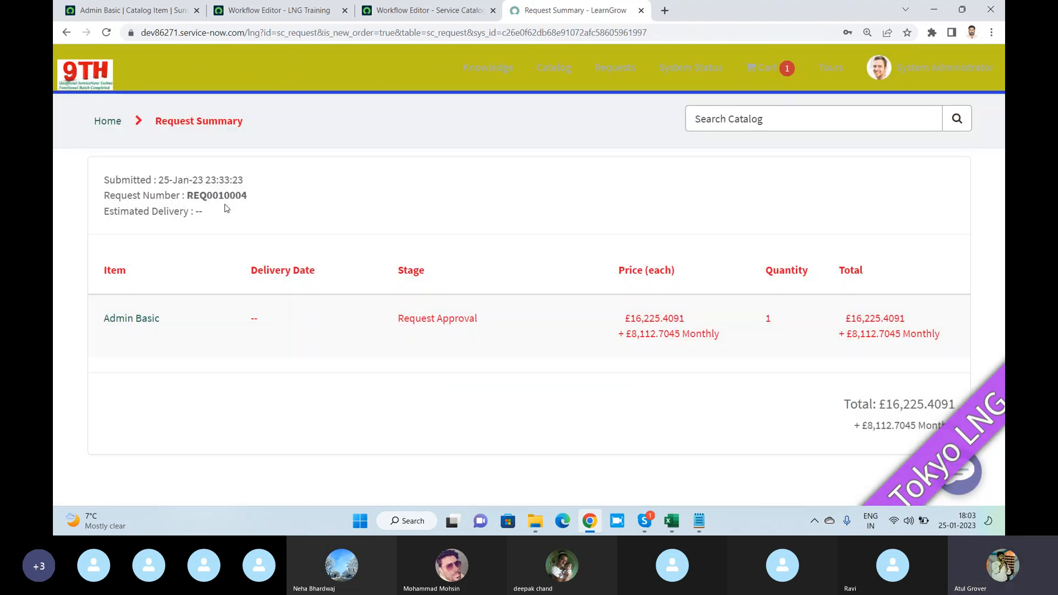
# - Copy the new request's number, look up its record in the global search, and show its Approvers list
pyautogui.doubleClick(223, 197)
pyautogui.hotkey('ctrl', 'c')
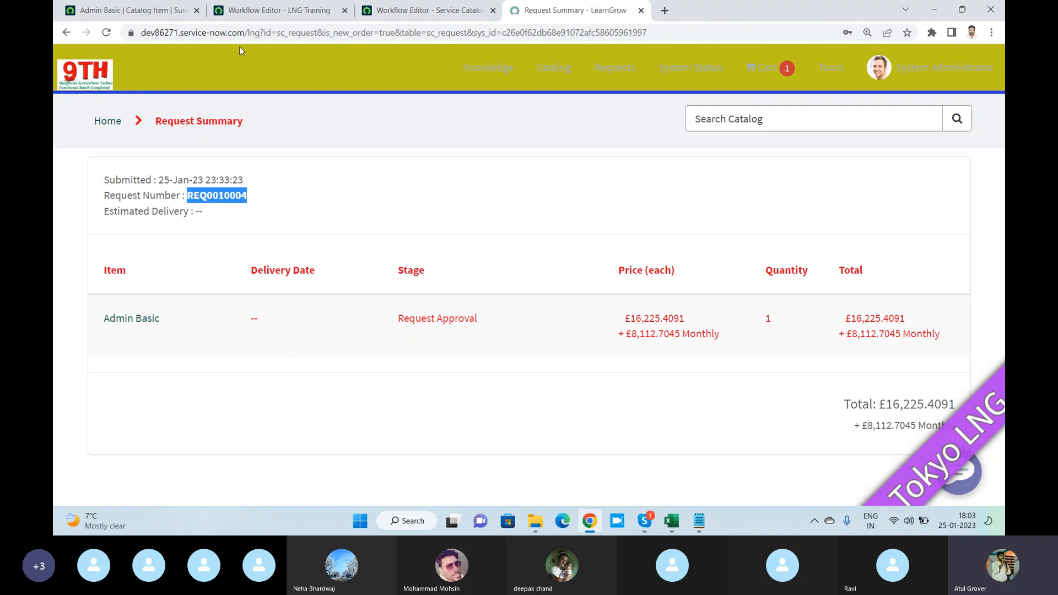
pyautogui.click(138, 10)
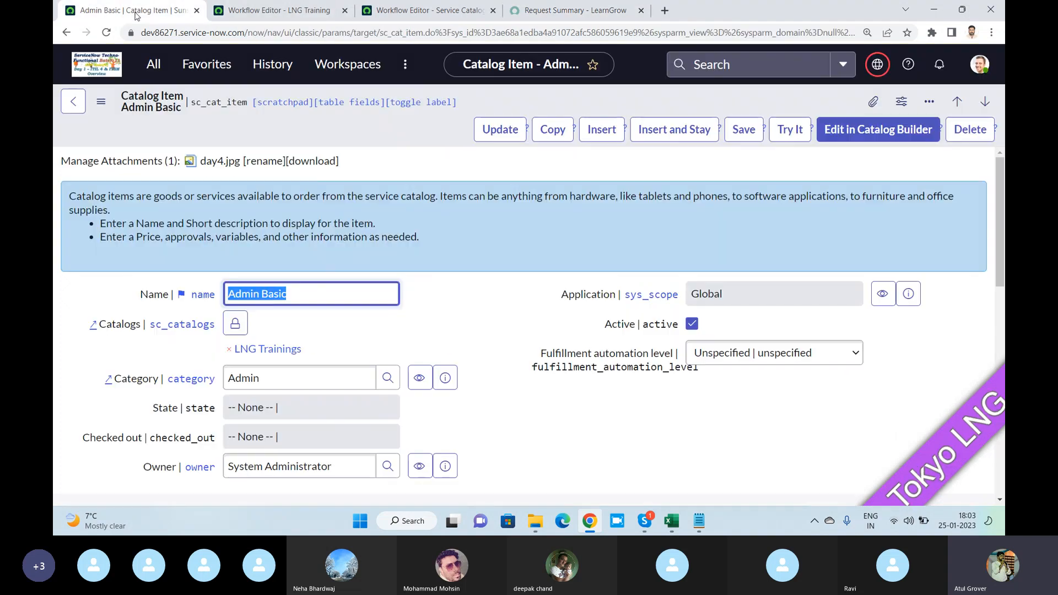
pyautogui.click(777, 67)
pyautogui.hotkey('ctrl', 'v')
pyautogui.press('Return')
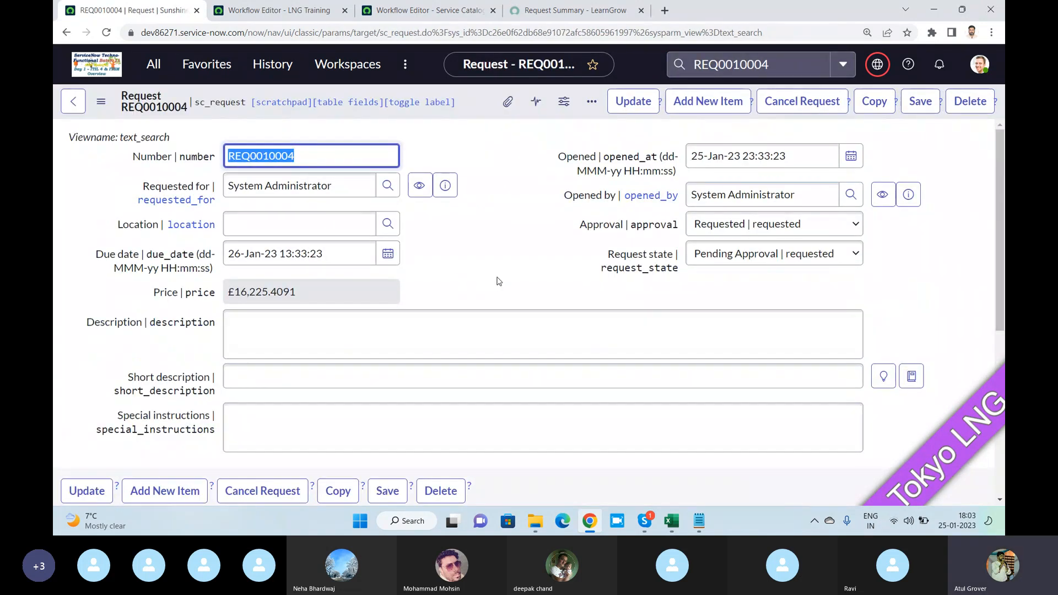
pyautogui.scroll(-5, 532, 228)
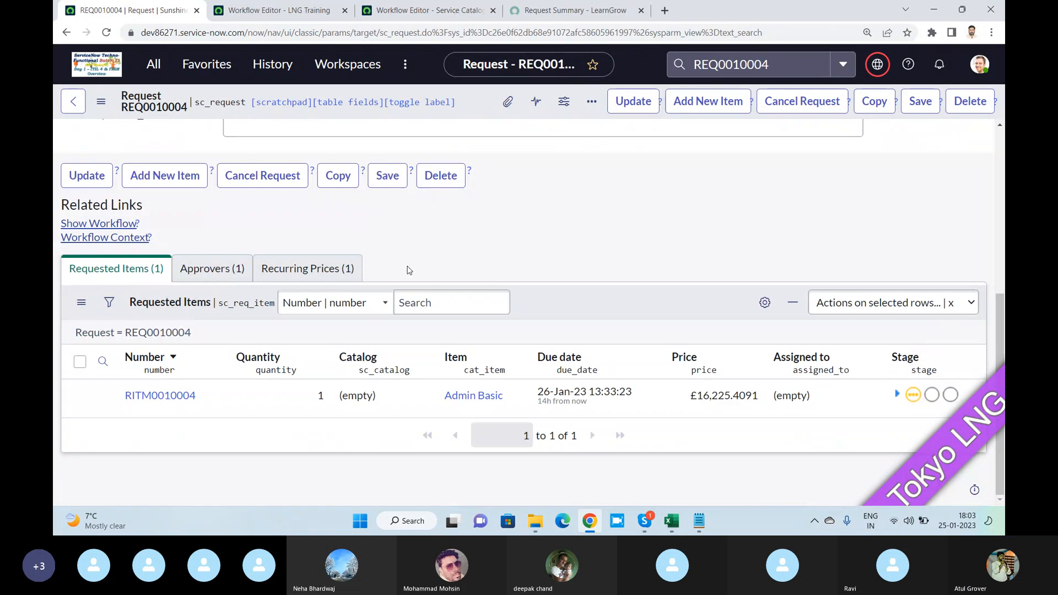
pyautogui.click(215, 270)
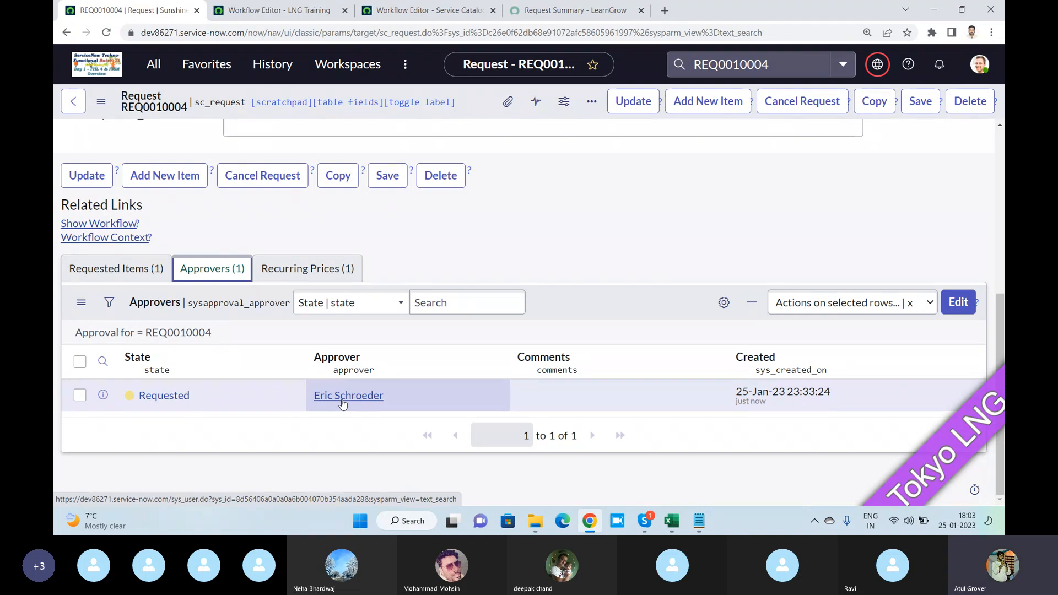
pyautogui.click(649, 521)
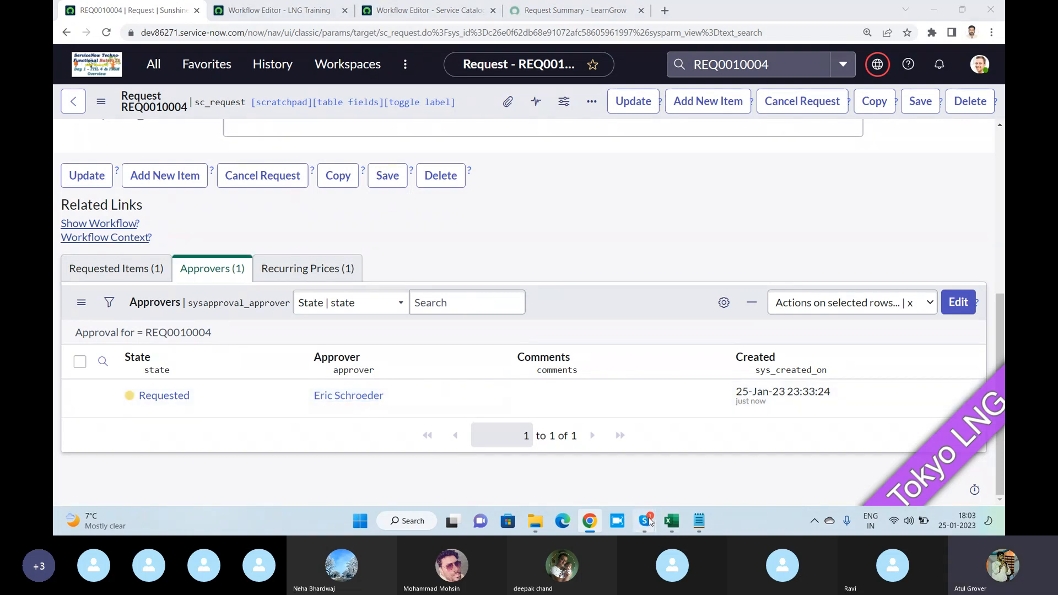
pyautogui.click(606, 460)
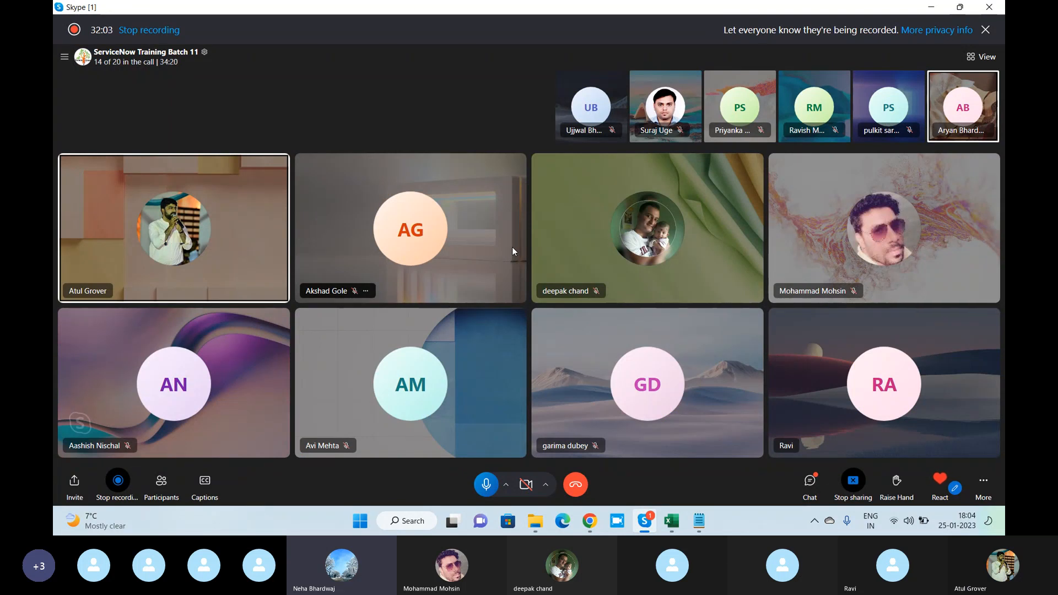
pyautogui.hotkey('alt', 'Tab')
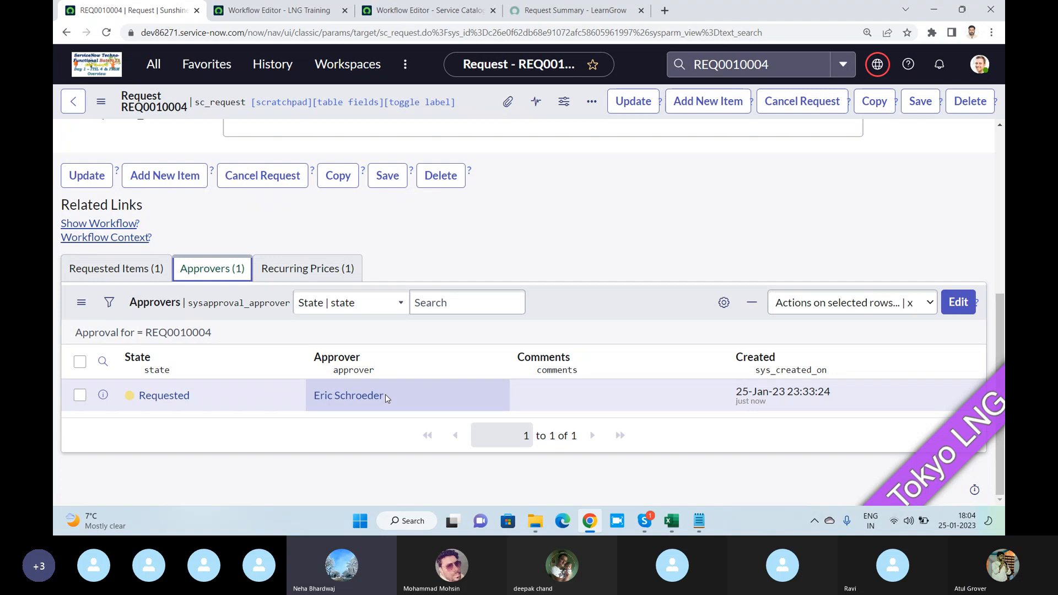
# - Check which groups the Batch Admin approval activity uses in the LNG Training workflow, and return to the request's approvers
pyautogui.click(292, 10)
pyautogui.doubleClick(189, 287)
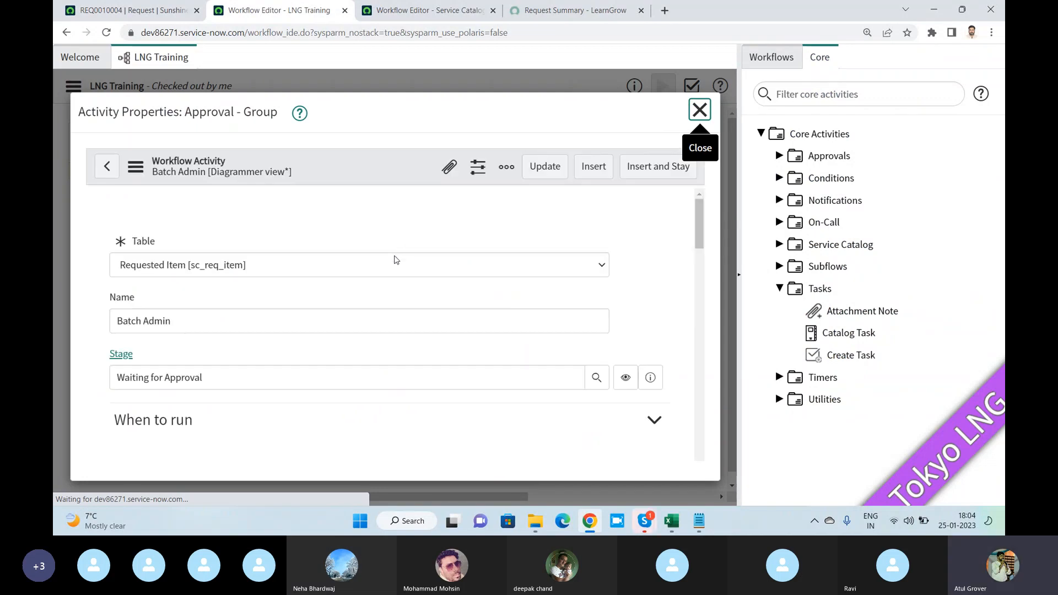
pyautogui.scroll(-15, 388, 232)
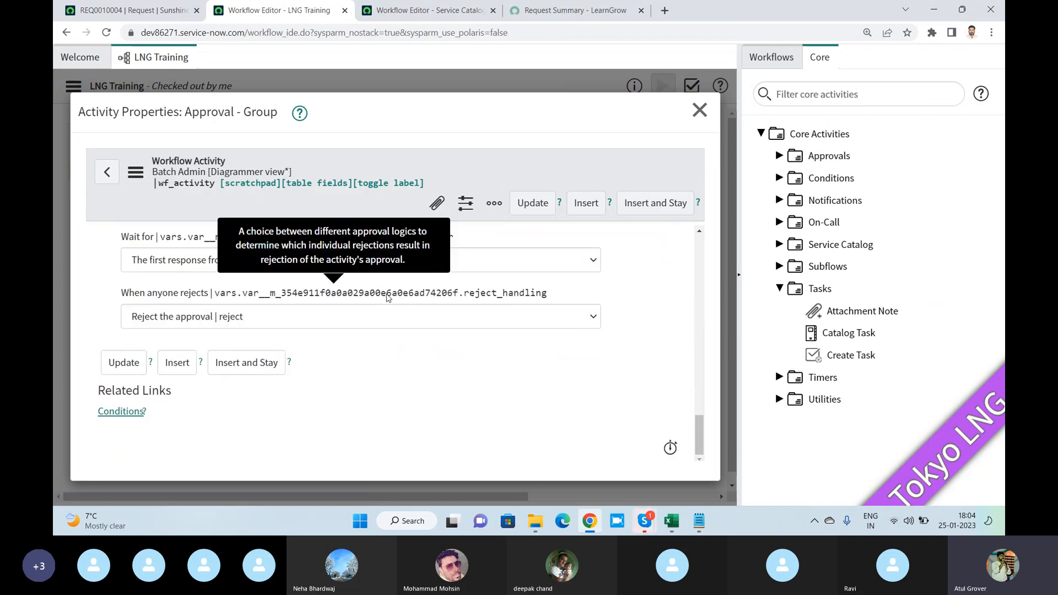
pyautogui.scroll(6, 413, 349)
pyautogui.scroll(3, 413, 349)
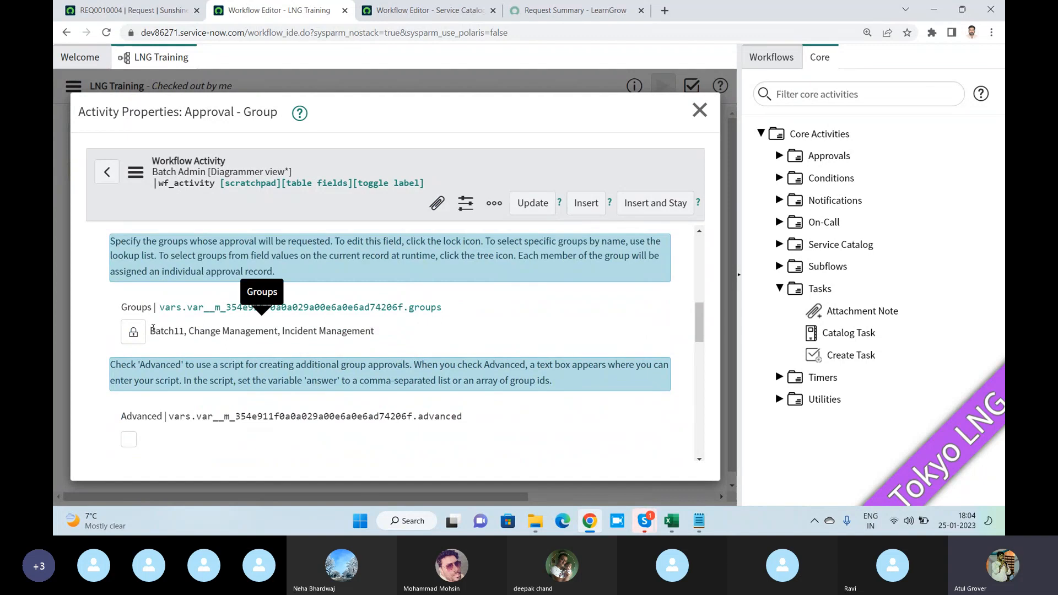
pyautogui.moveTo(151, 330); pyautogui.dragTo(391, 334)
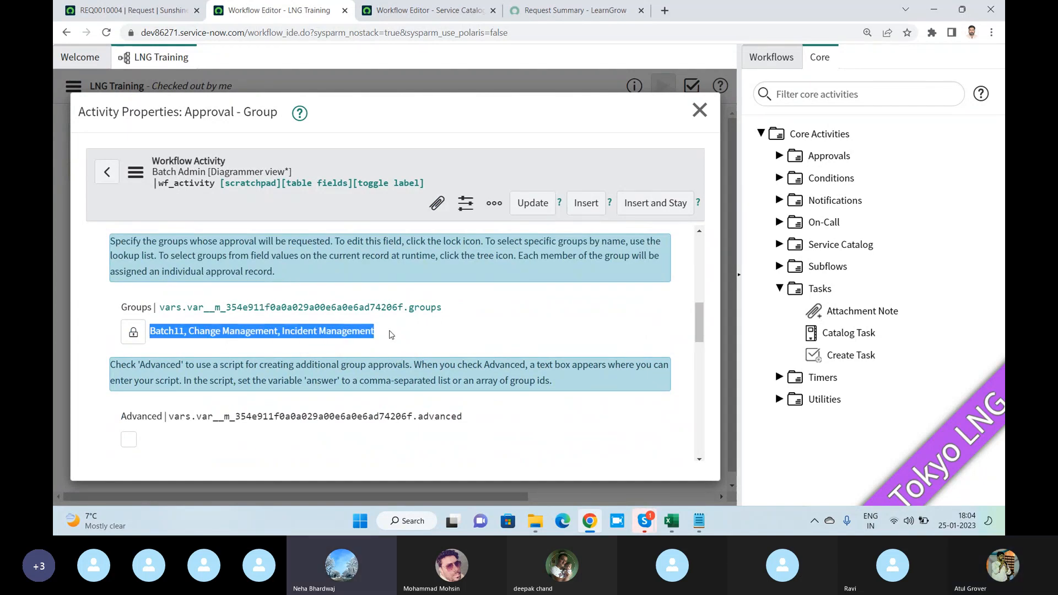
pyautogui.click(132, 10)
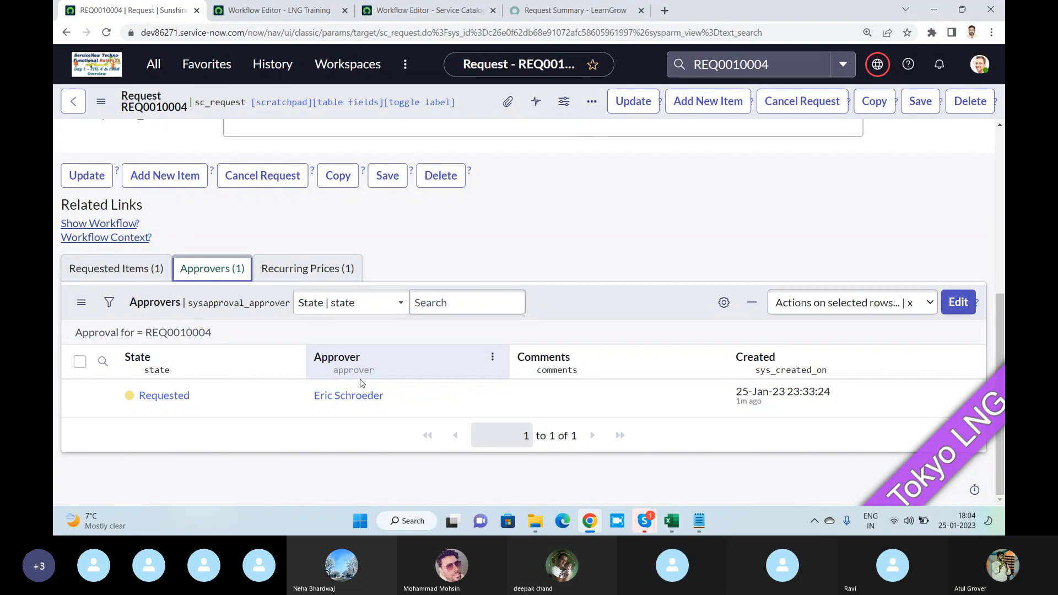
pyautogui.hotkey('alt', 'Tab')
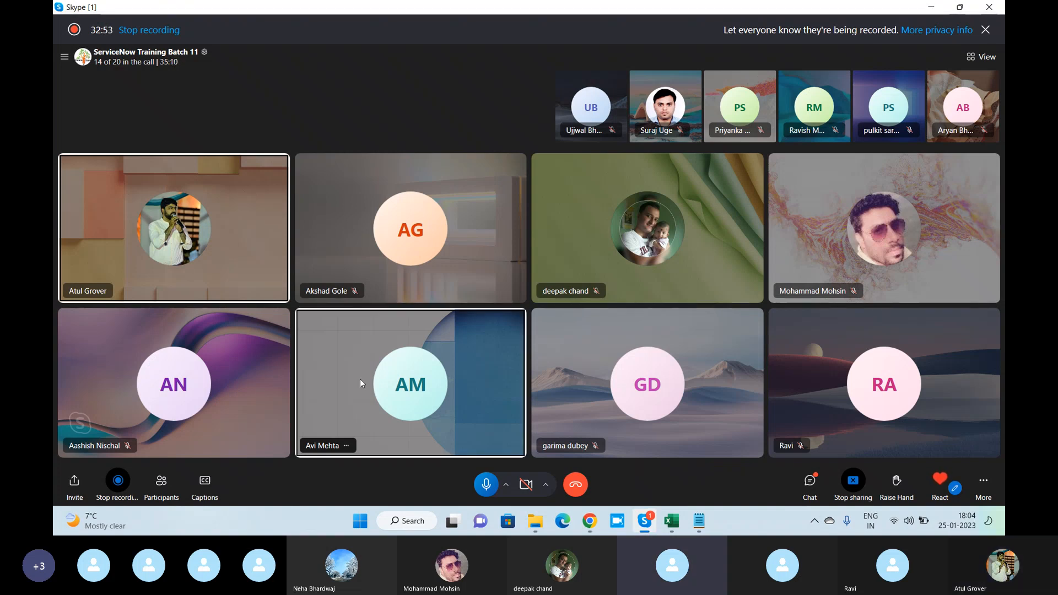
pyautogui.hotkey('alt', 'Tab')
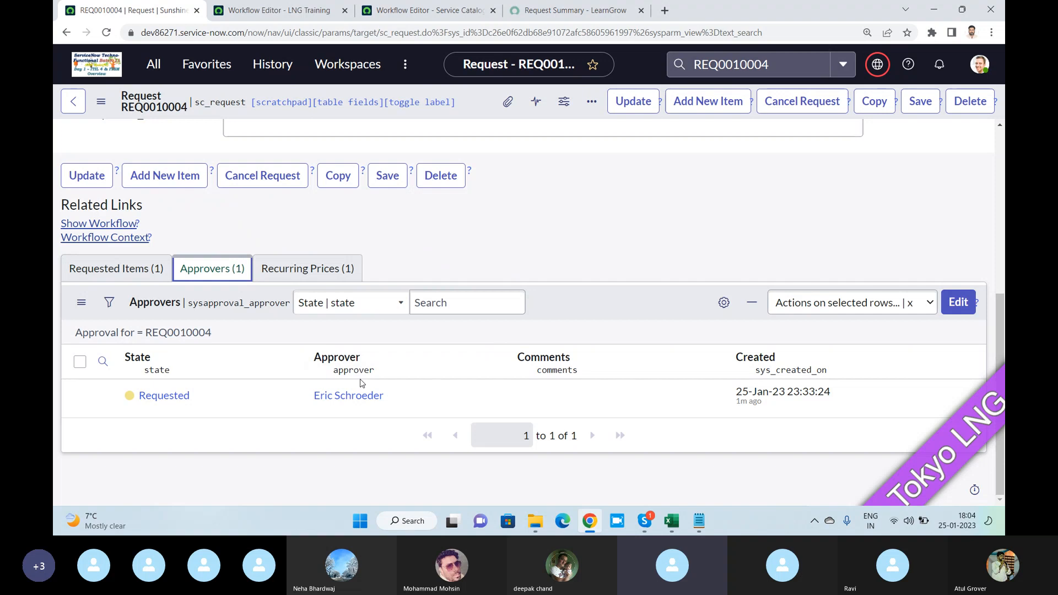
pyautogui.hotkey('alt', 'Tab')
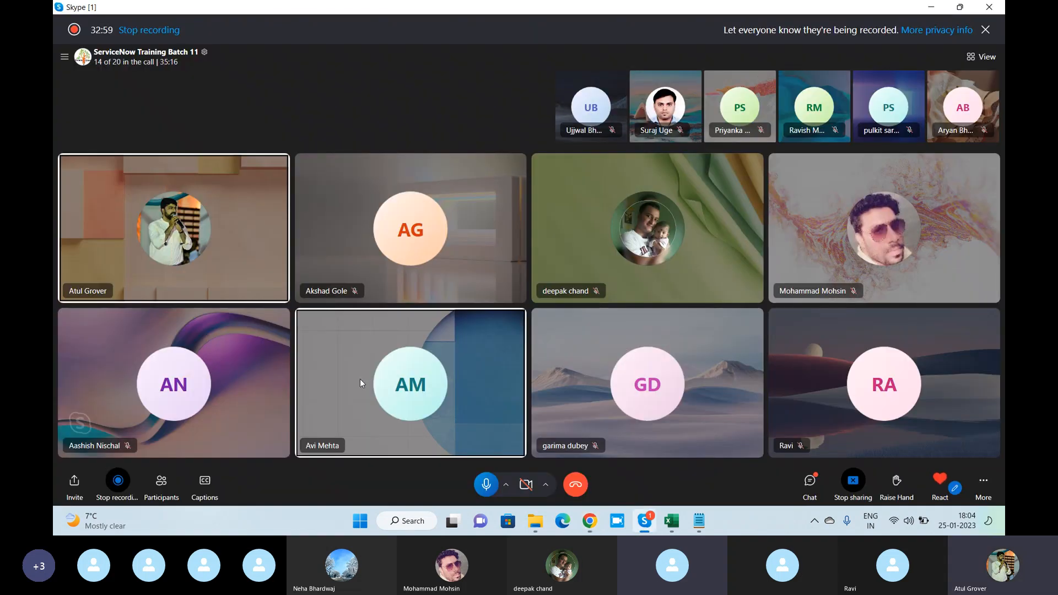
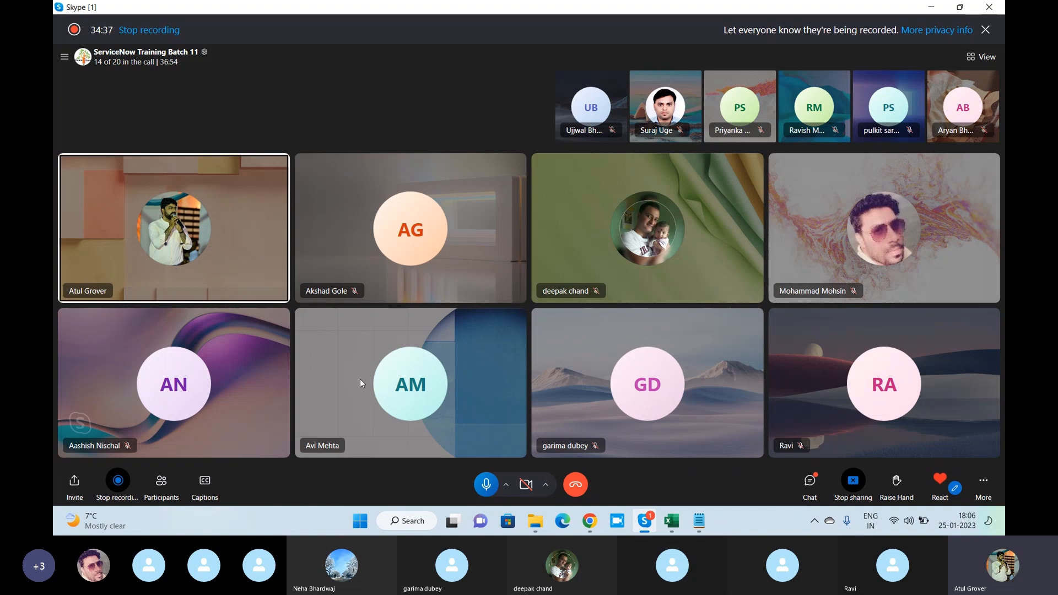
# - Return to the request record in the browser and approve its pending approval
pyautogui.hotkey('alt', 'Tab')
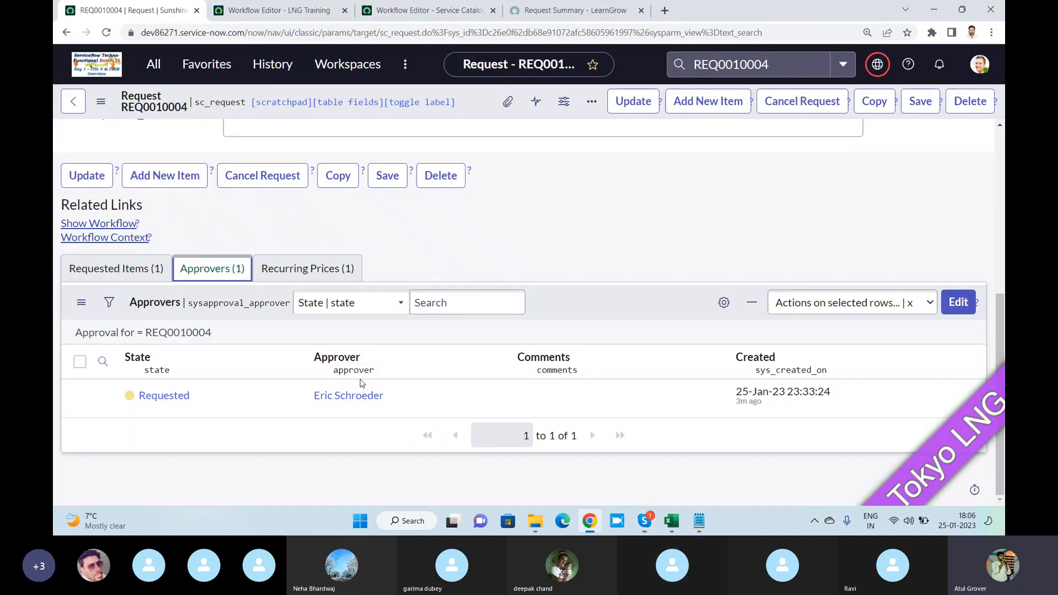
pyautogui.rightClick(161, 395)
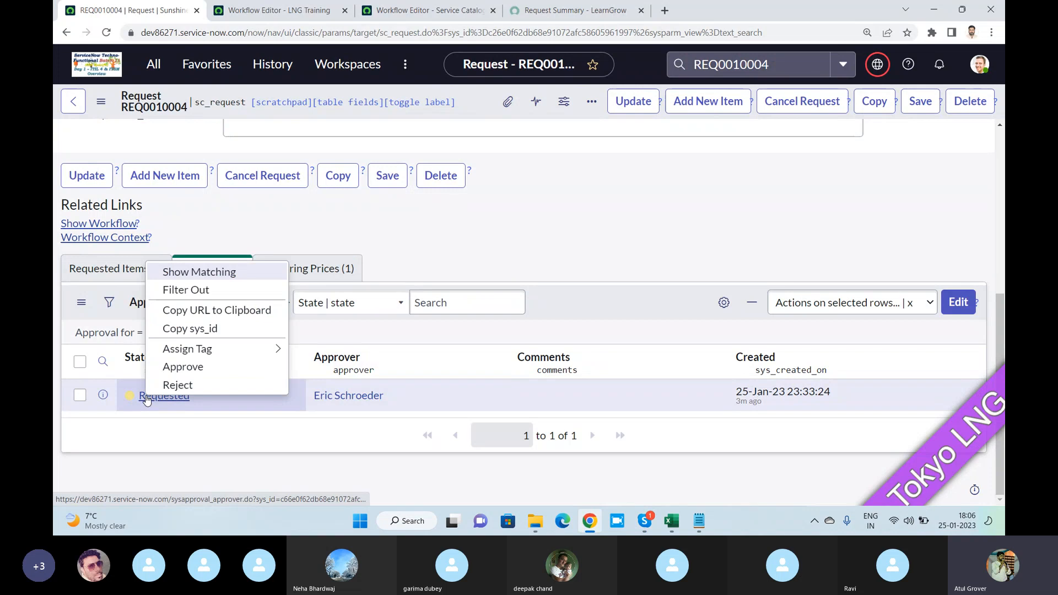
pyautogui.click(172, 367)
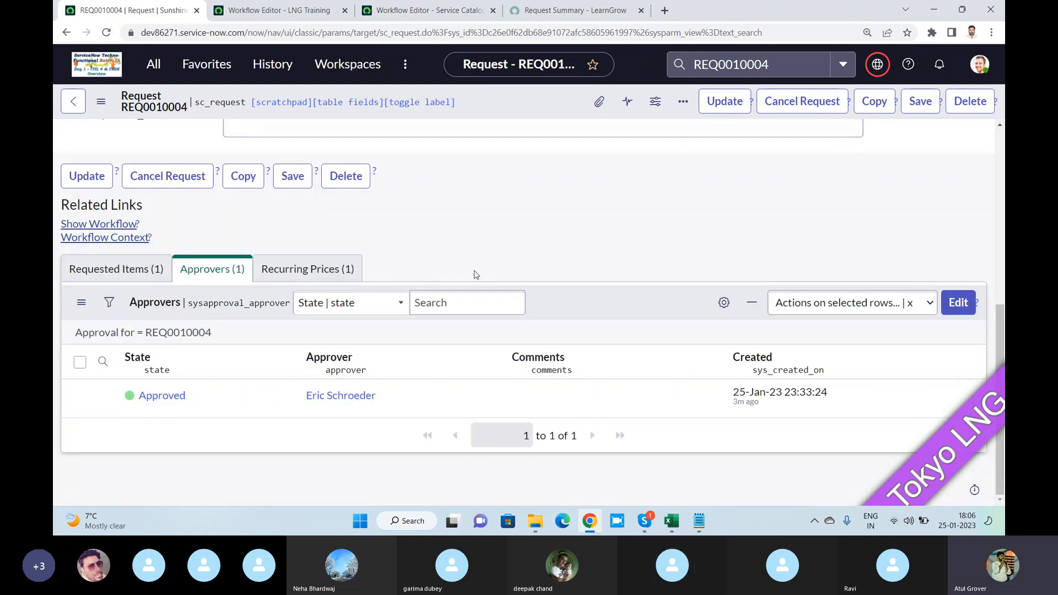
# - Open the request's Admin Basic requested item and show its group approvals
pyautogui.click(128, 274)
pyautogui.click(157, 404)
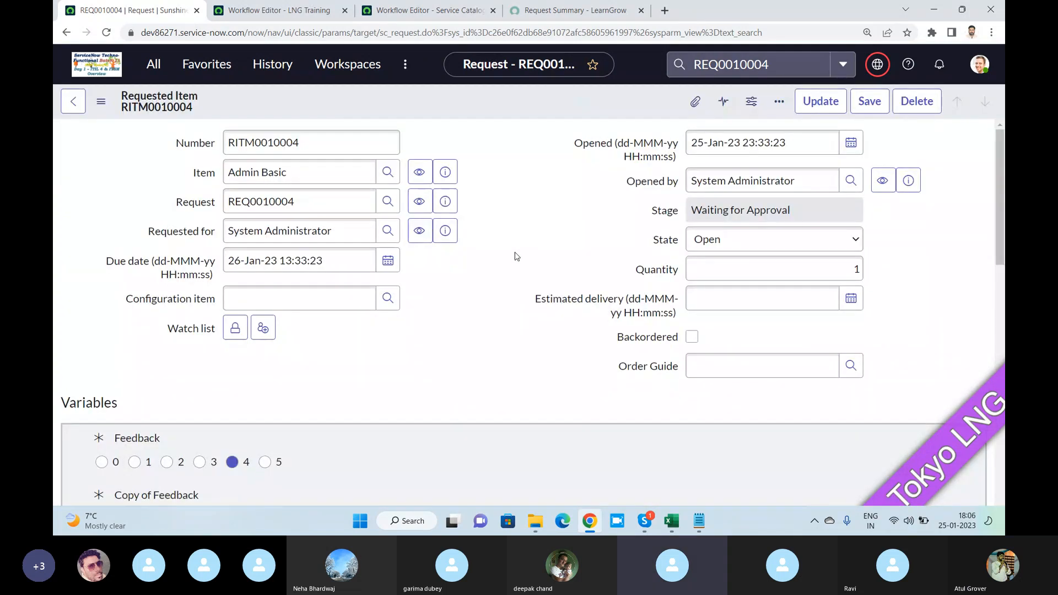
pyautogui.scroll(-5, 517, 257)
pyautogui.scroll(-10, 517, 257)
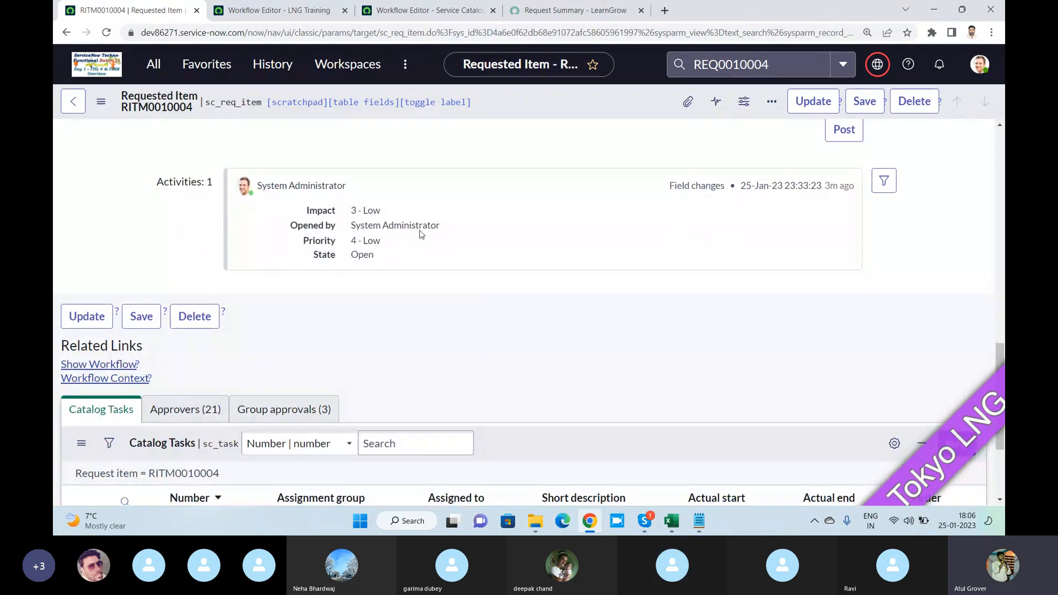
pyautogui.click(279, 246)
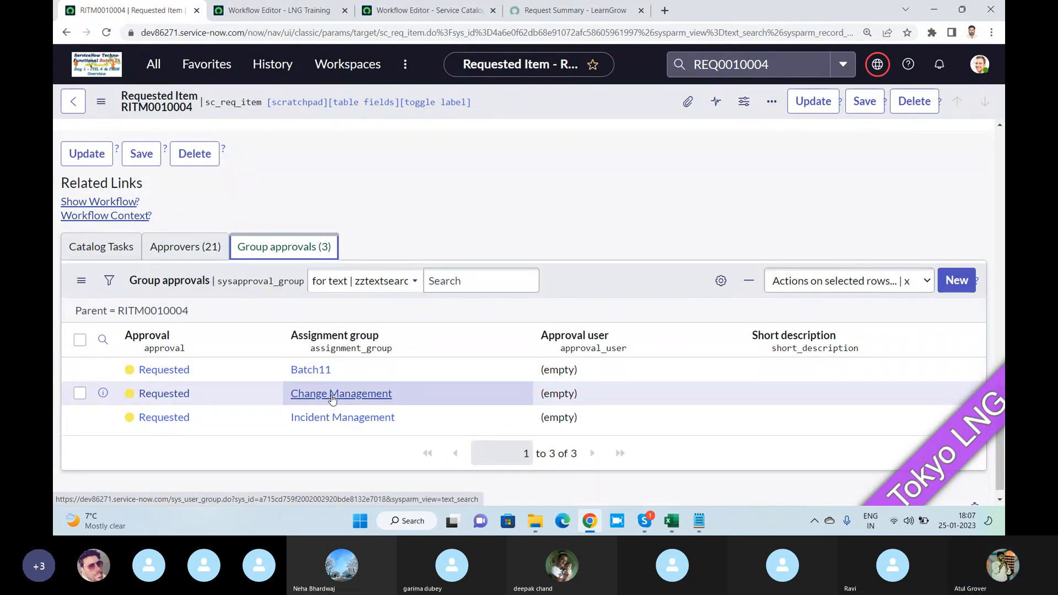
# - Close the Batch Admin activity properties, view the LNG Training workflow and its actions, and return to the requested item's group approvals
pyautogui.click(274, 13)
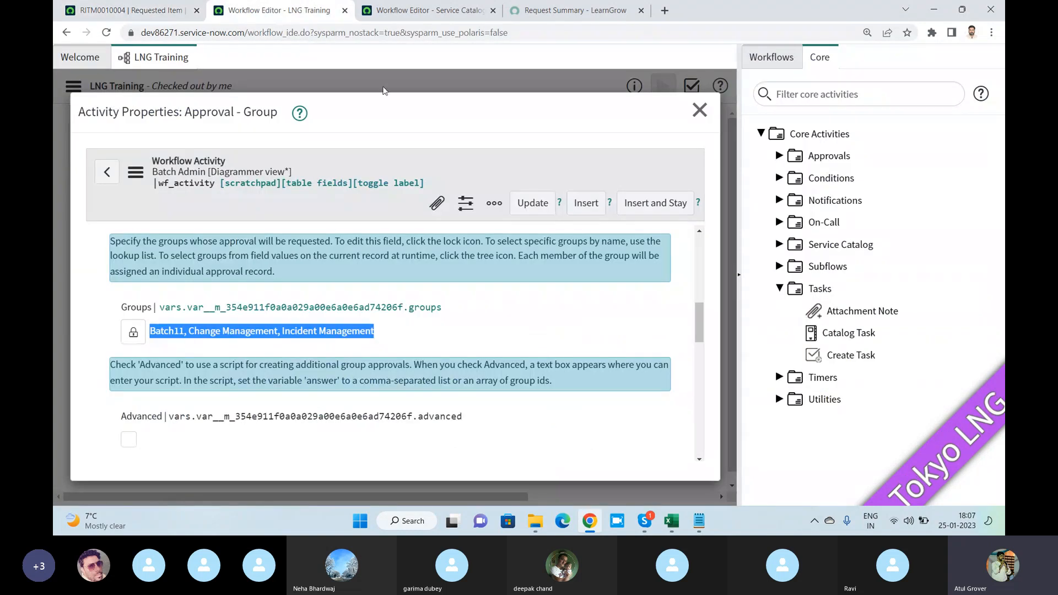
pyautogui.click(700, 110)
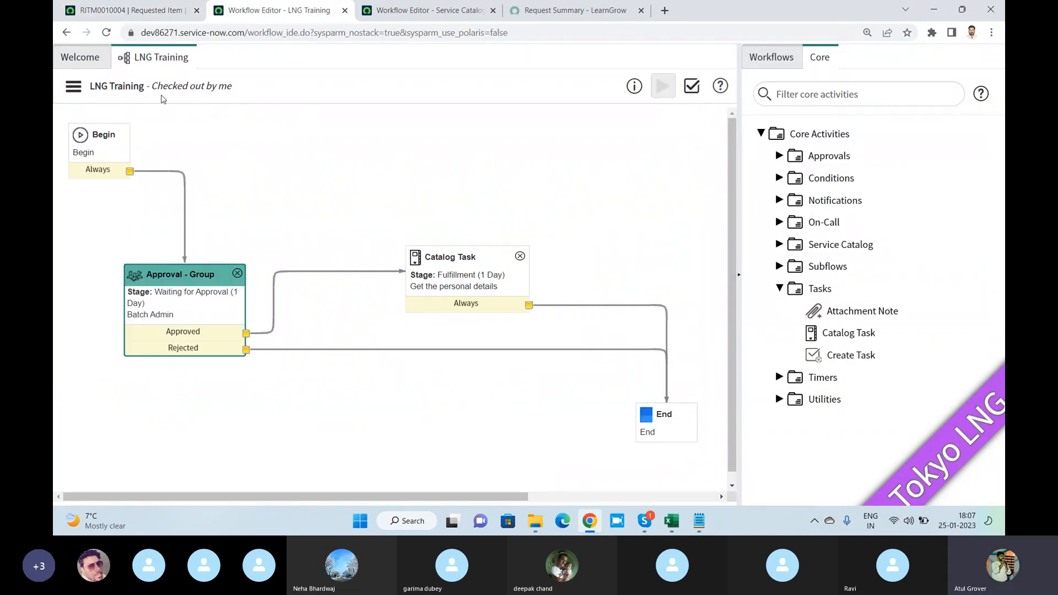
pyautogui.click(75, 88)
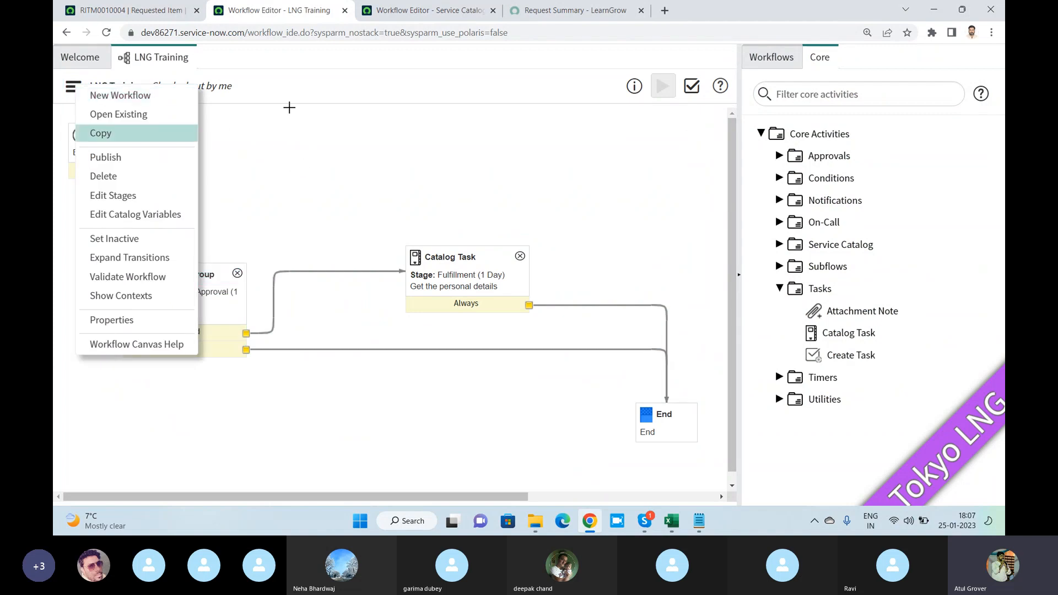
pyautogui.click(259, 87)
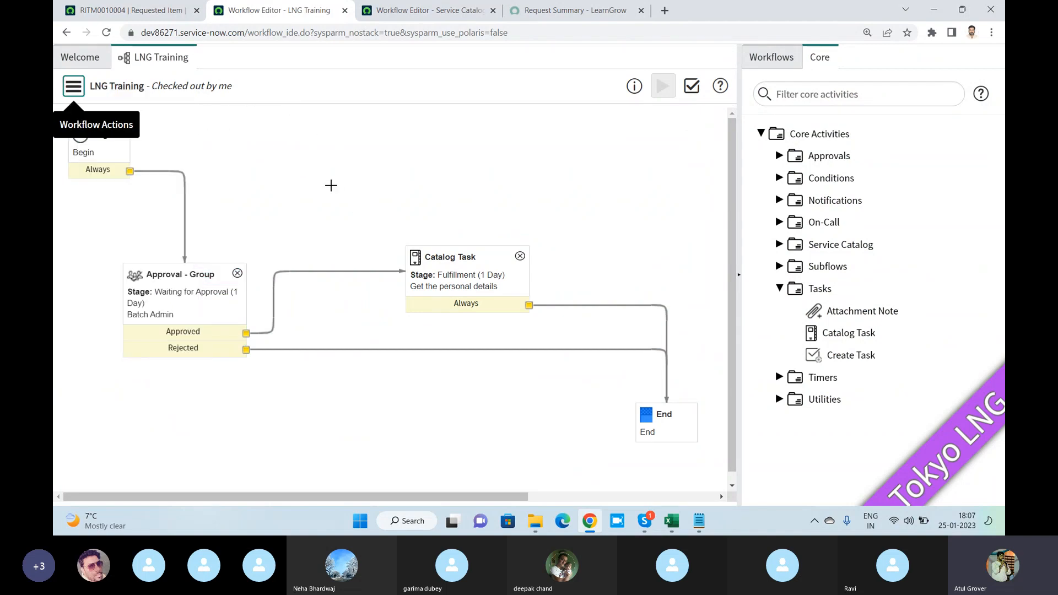
pyautogui.click(128, 13)
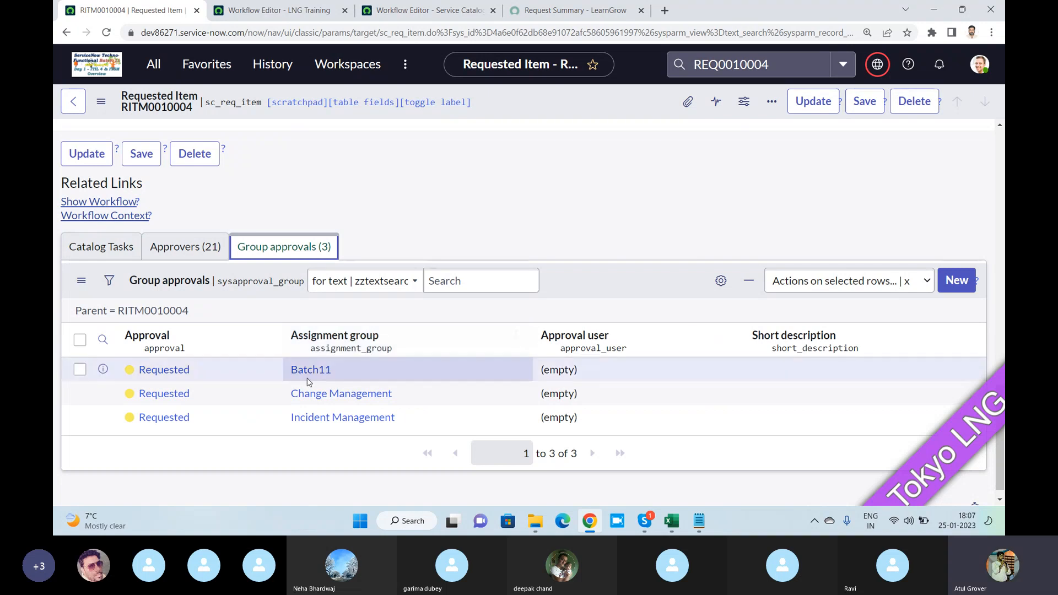
# - Check the Batch Admin activity's groups and condition for approval in the LNG Training workflow, and return to the requested item
pyautogui.click(279, 10)
pyautogui.doubleClick(188, 308)
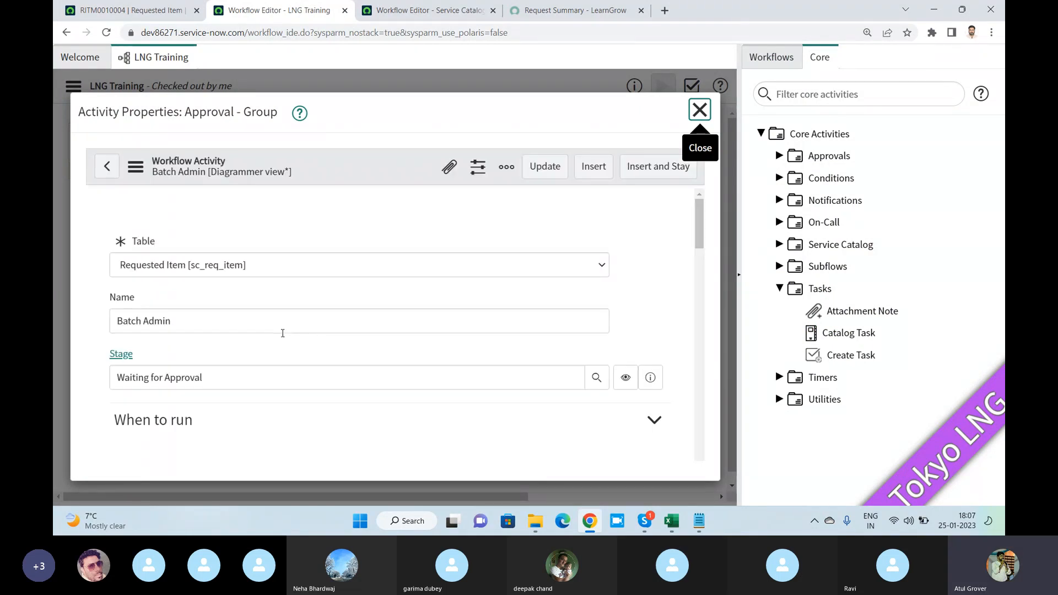
pyautogui.scroll(-10, 283, 334)
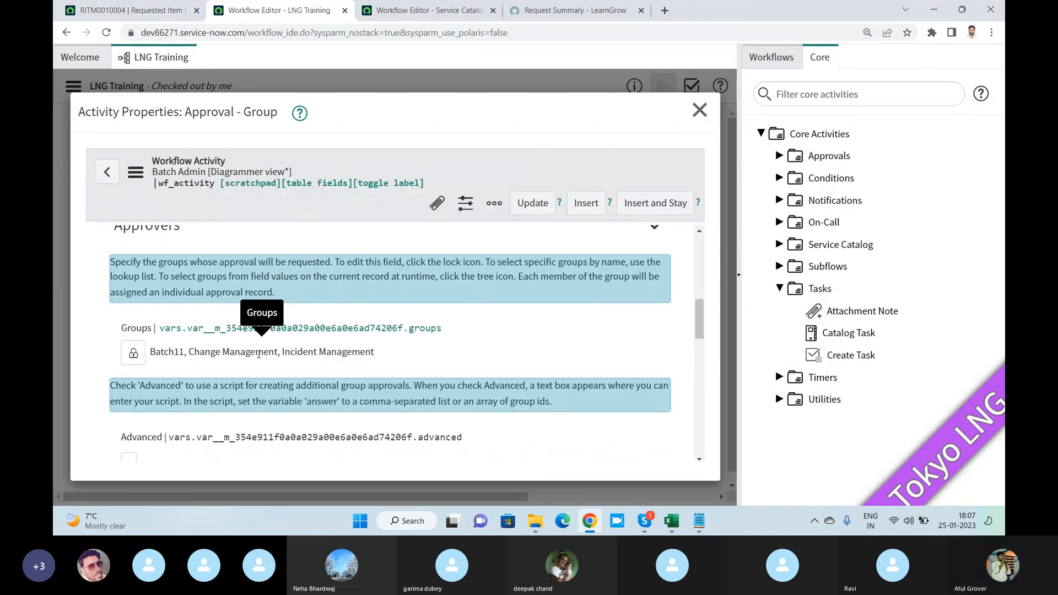
pyautogui.scroll(-5, 208, 368)
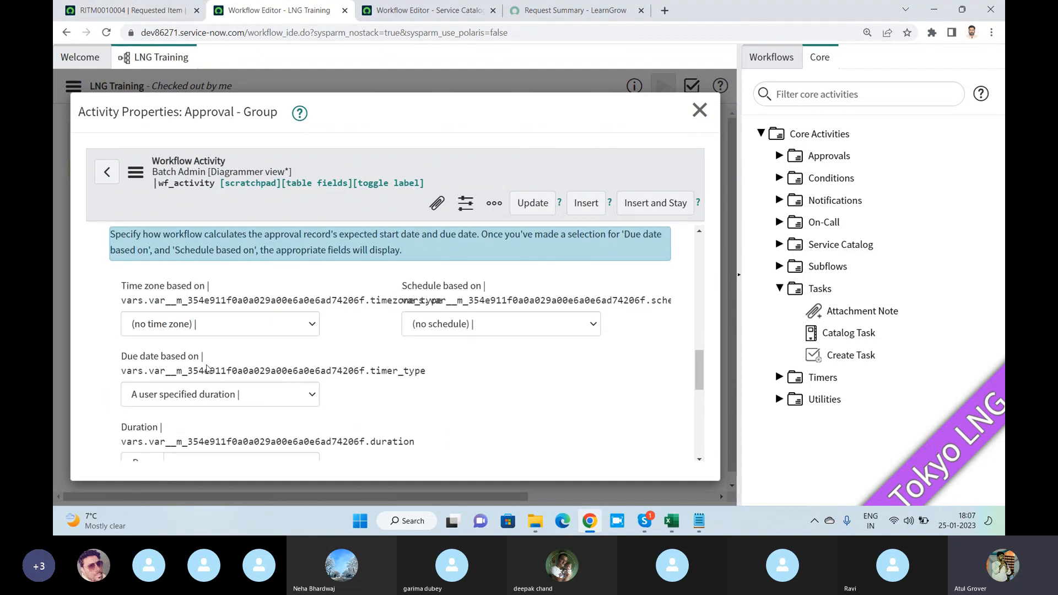
pyautogui.scroll(-5, 208, 368)
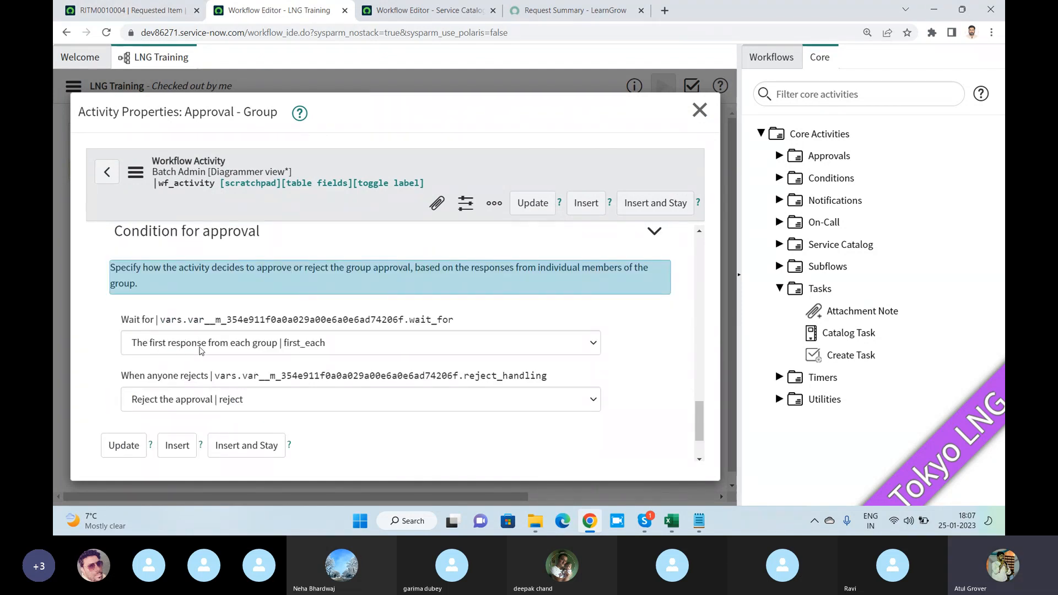
pyautogui.click(135, 10)
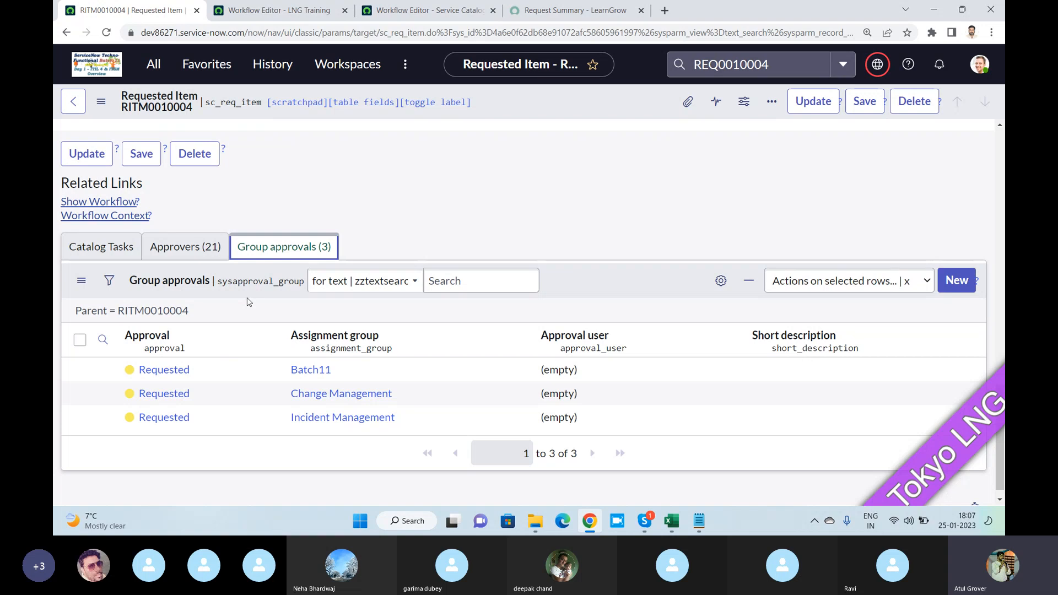
# - Show the requested item's approvers and approve the request for one Batch11 group member
pyautogui.click(188, 250)
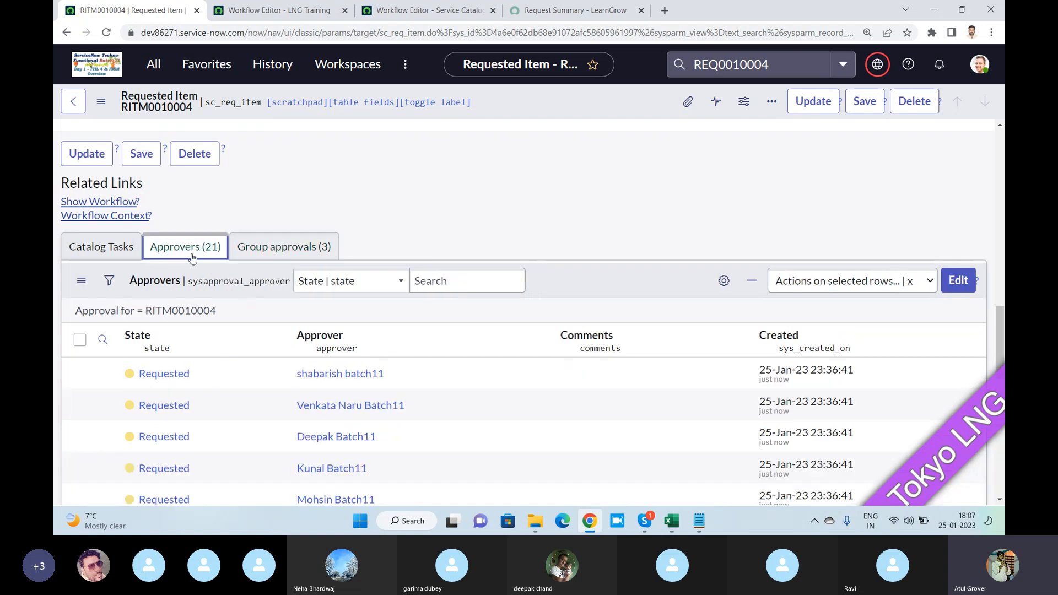
pyautogui.scroll(-5, 201, 259)
pyautogui.scroll(1, 191, 176)
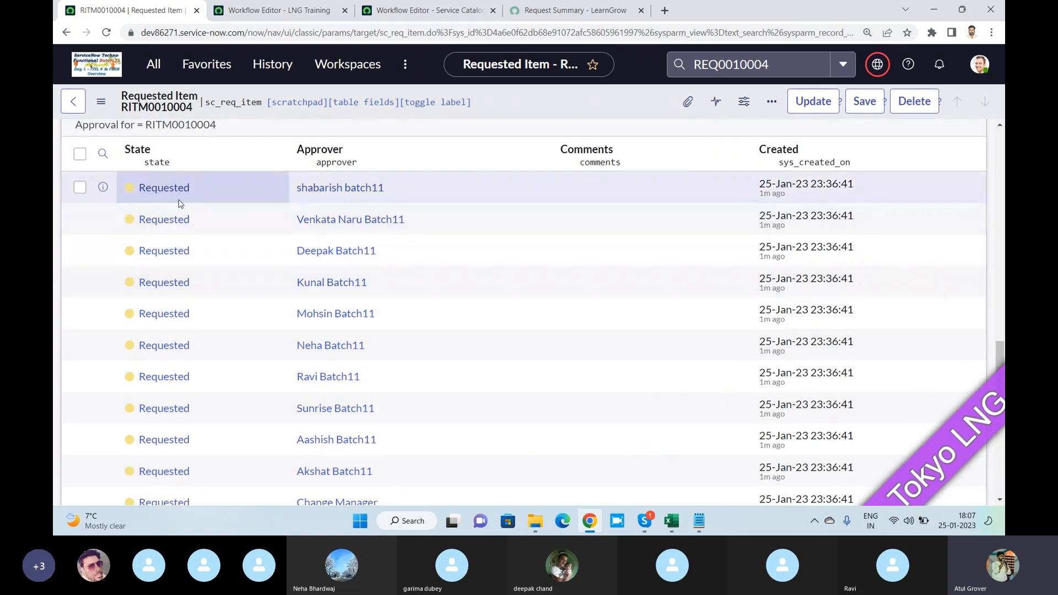
pyautogui.scroll(-3, 185, 281)
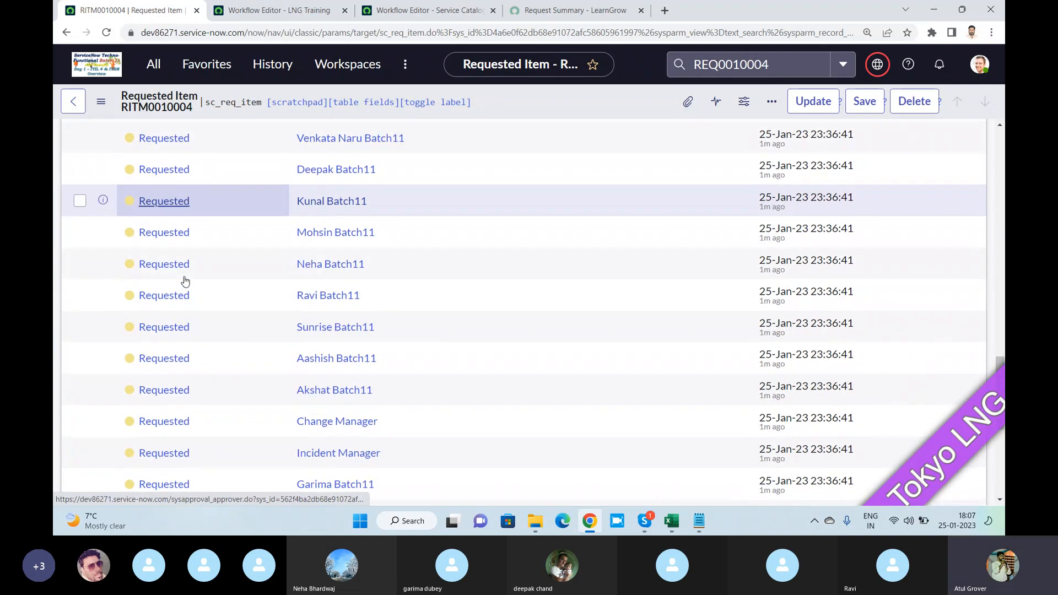
pyautogui.scroll(-1, 185, 281)
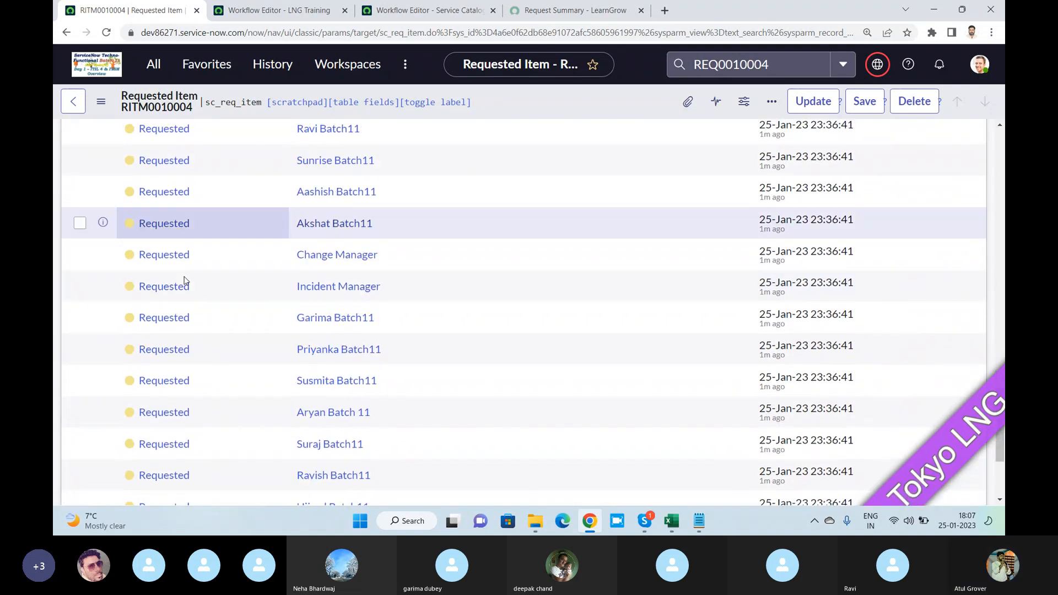
pyautogui.rightClick(165, 194)
pyautogui.click(198, 298)
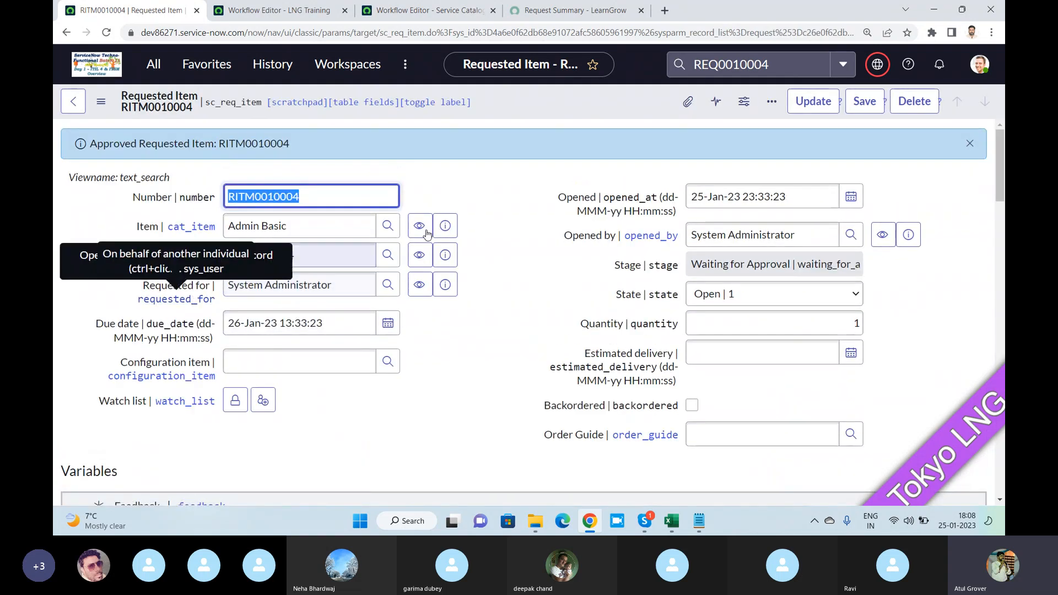
# - Approve the Change Manager's pending approval in the requested item's approvers list
pyautogui.scroll(-15, 200, 375)
pyautogui.scroll(-5, 200, 374)
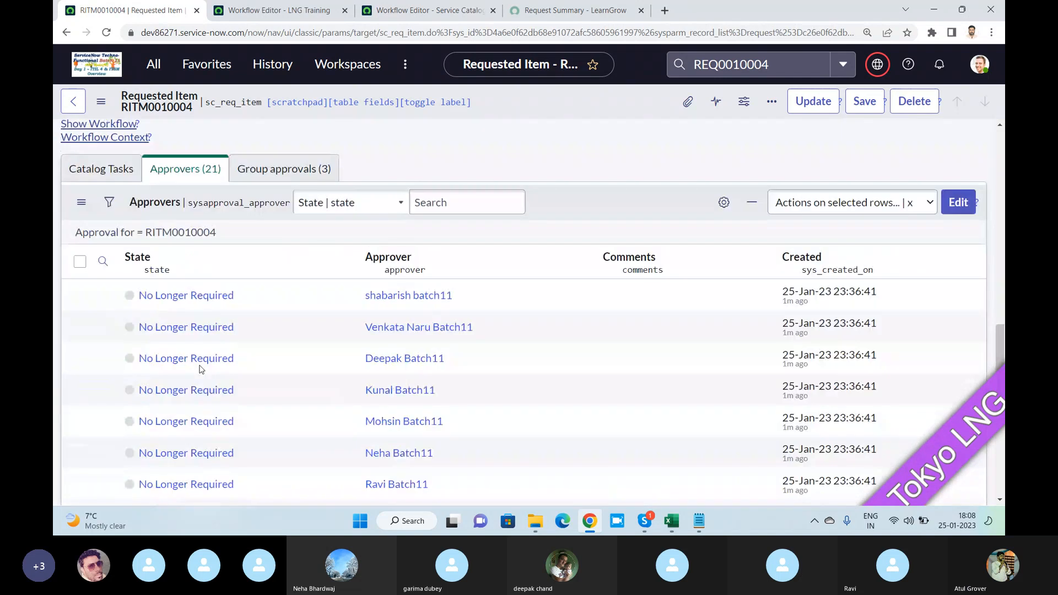
pyautogui.scroll(-5, 182, 359)
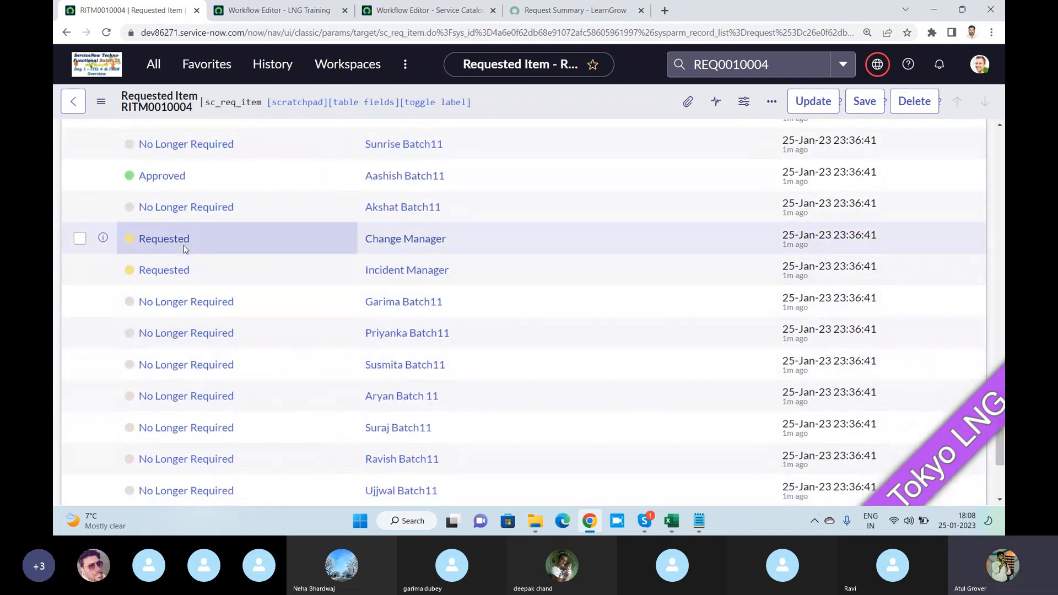
pyautogui.rightClick(161, 242)
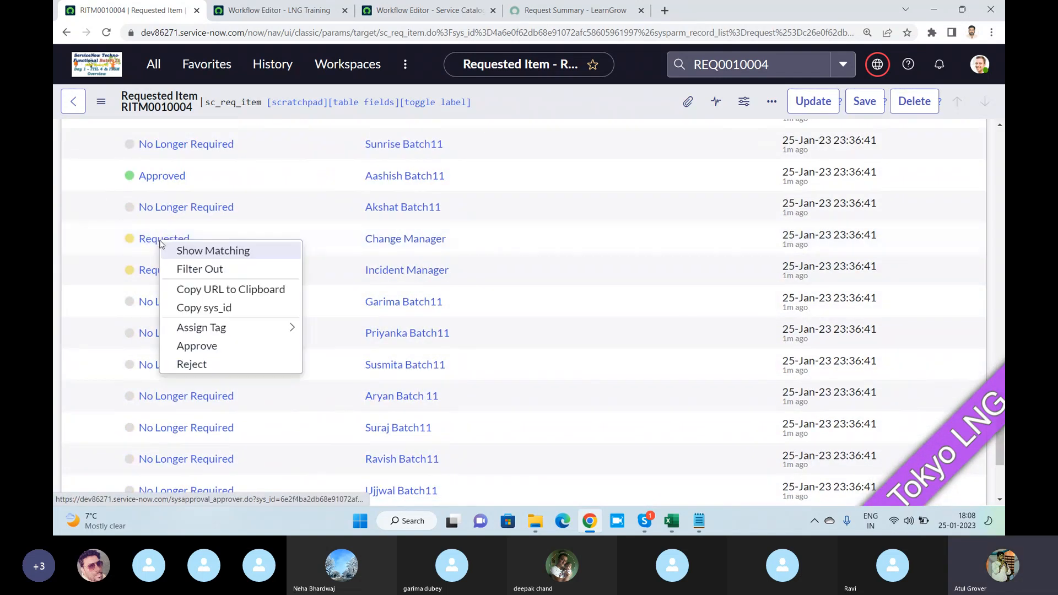
pyautogui.click(188, 346)
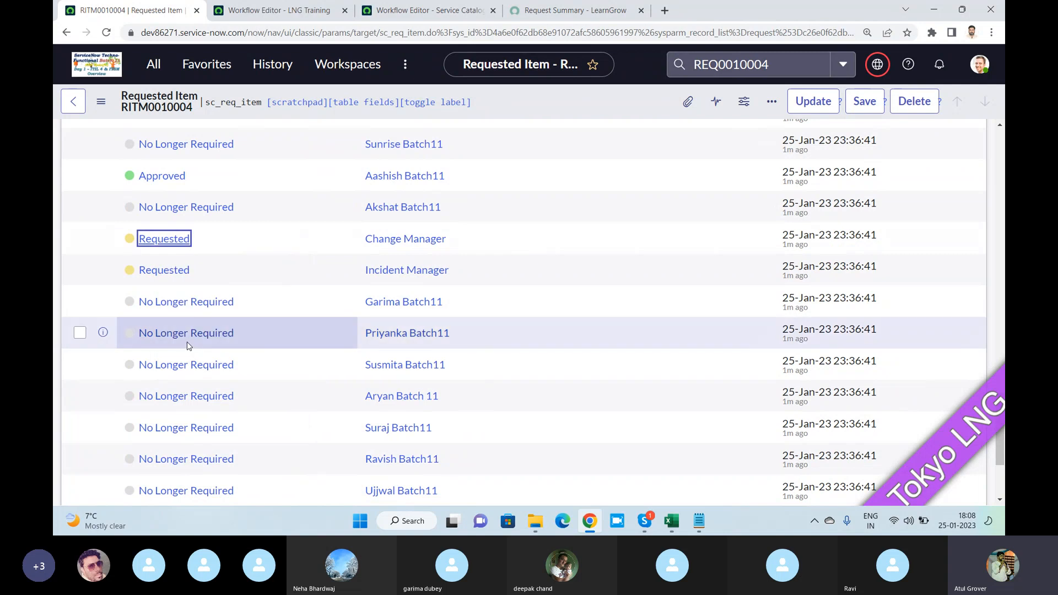
# - Approve the Incident Manager's pending approval in the requested item's approvers list
pyautogui.scroll(-5, 218, 292)
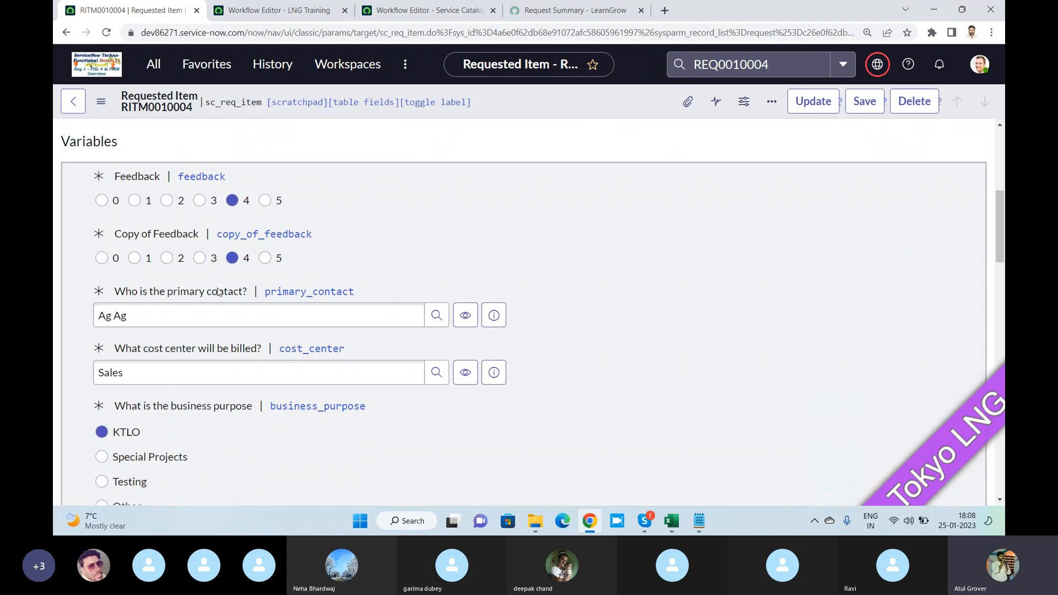
pyautogui.scroll(-15, 219, 292)
pyautogui.scroll(4, 173, 317)
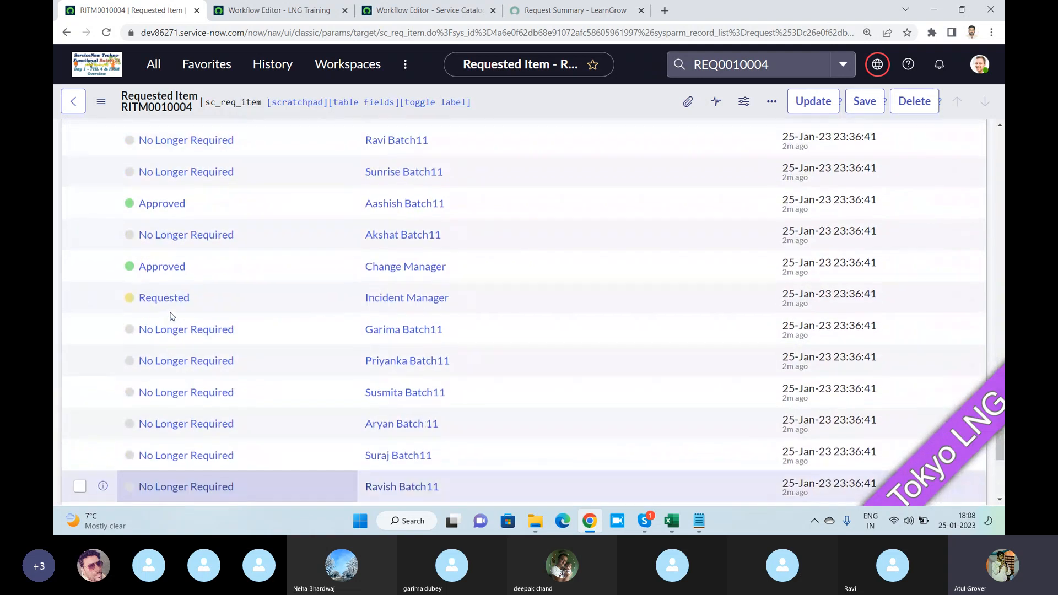
pyautogui.rightClick(167, 302)
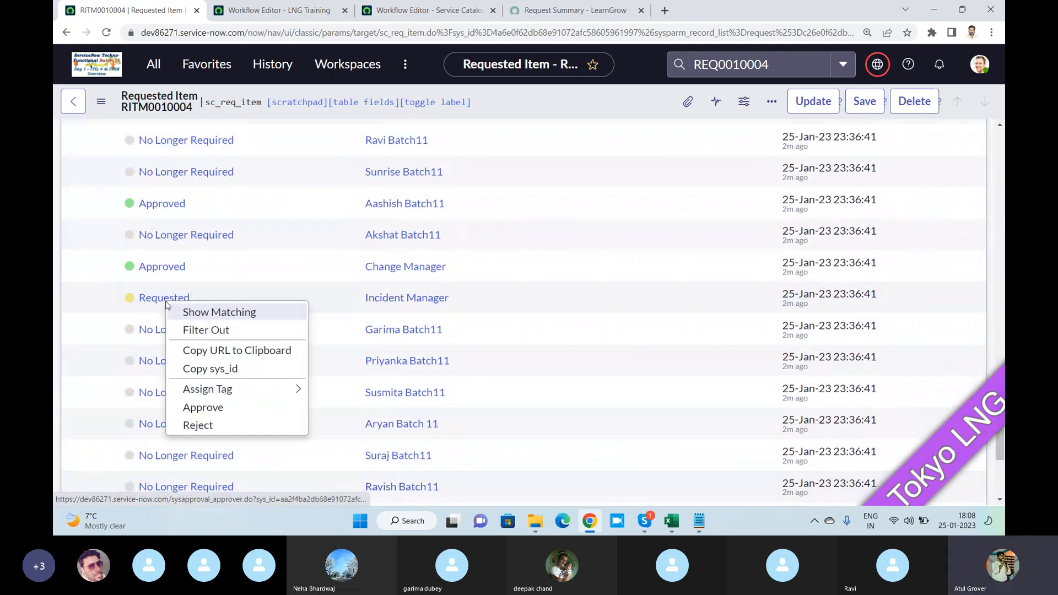
pyautogui.click(201, 408)
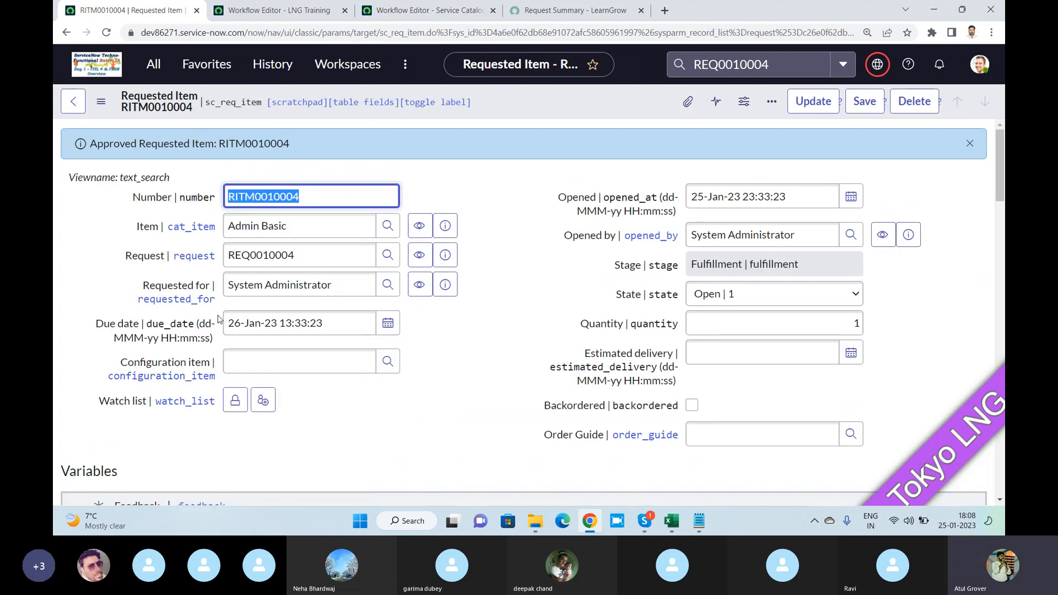
# - Open the catalog task "Get the details" from the requested item's Catalog Tasks and review its fields and short description
pyautogui.scroll(-15, 217, 317)
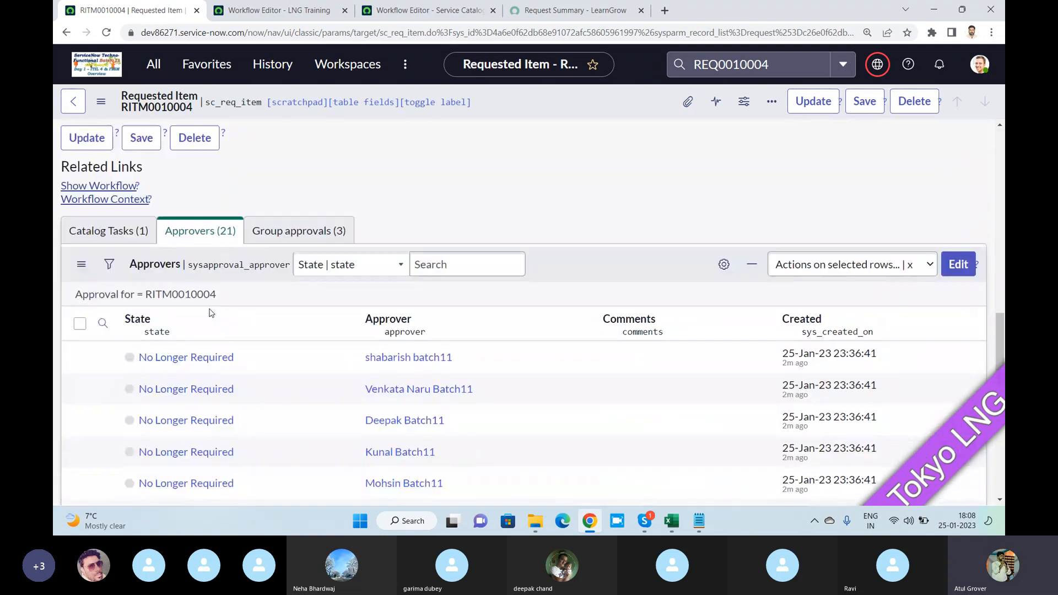
pyautogui.click(113, 231)
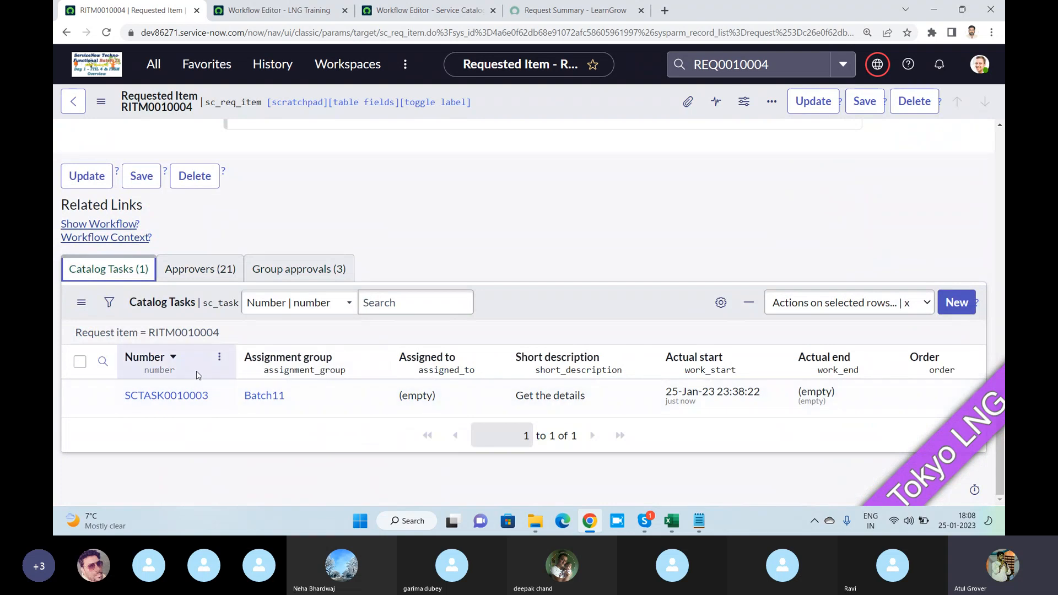
pyautogui.click(179, 400)
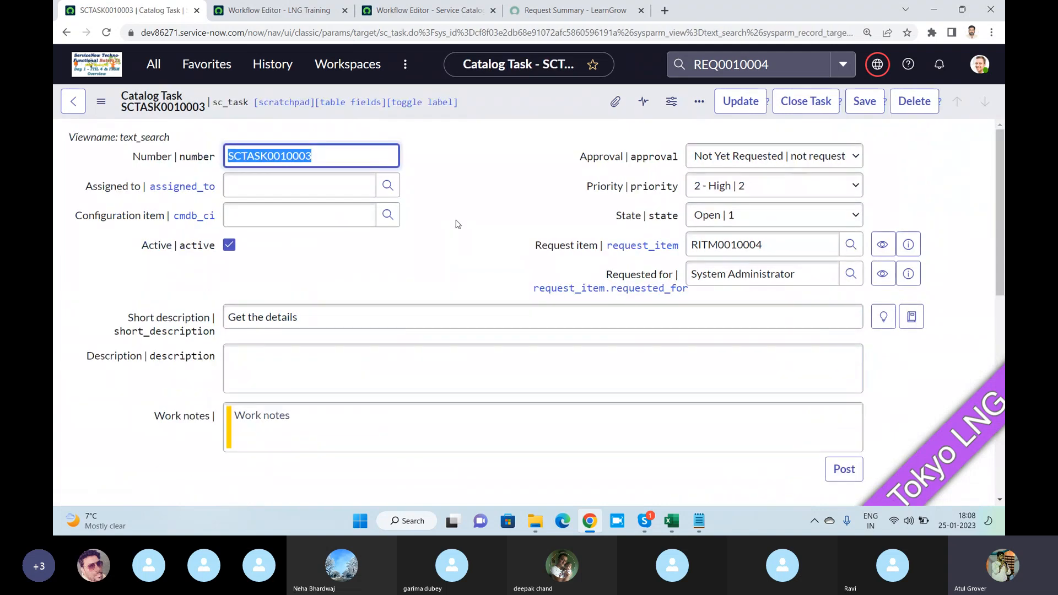
pyautogui.scroll(-9, 456, 224)
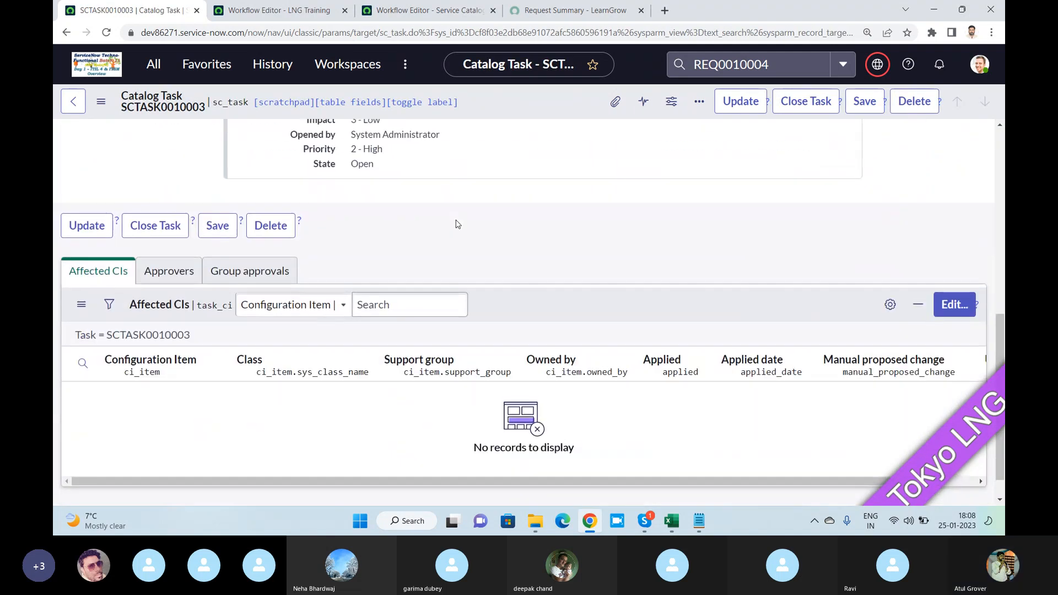
pyautogui.scroll(9, 456, 224)
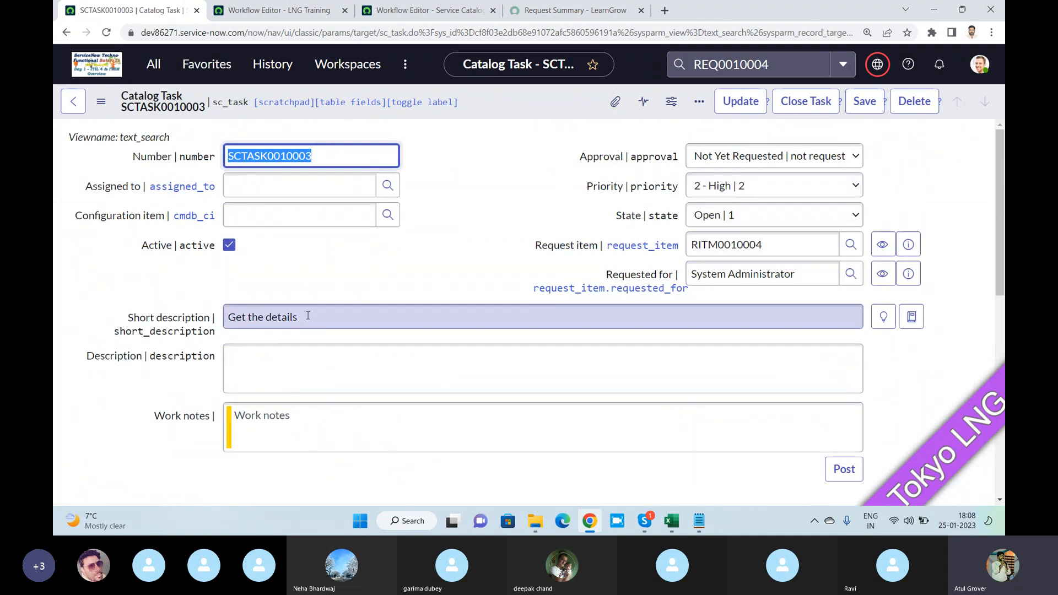
pyautogui.click(213, 317)
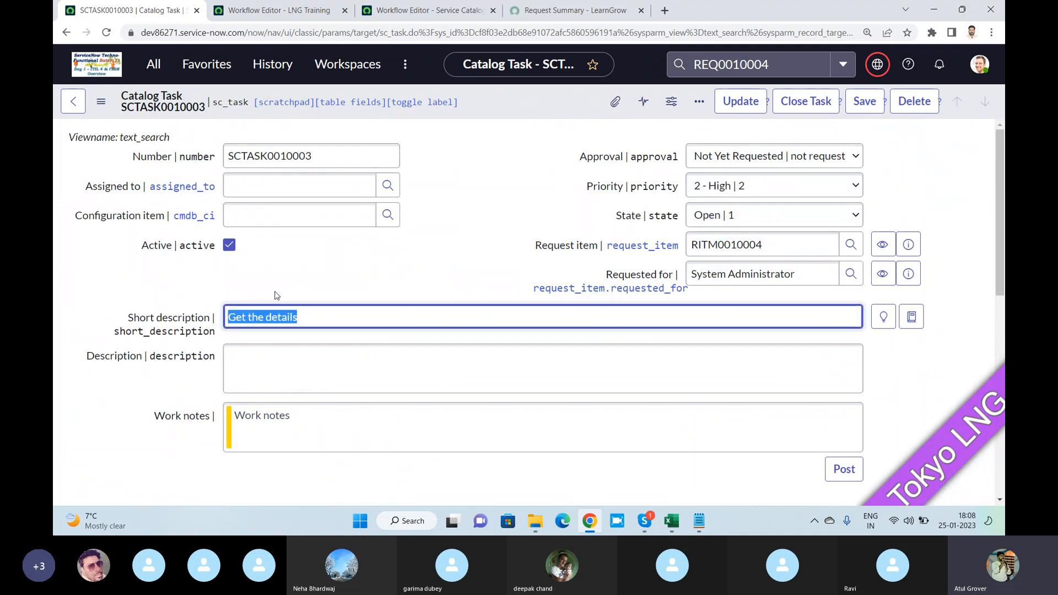
# - Set the "Get the details" catalog task's state to Closed Complete and save the record
pyautogui.click(730, 220)
pyautogui.click(488, 219)
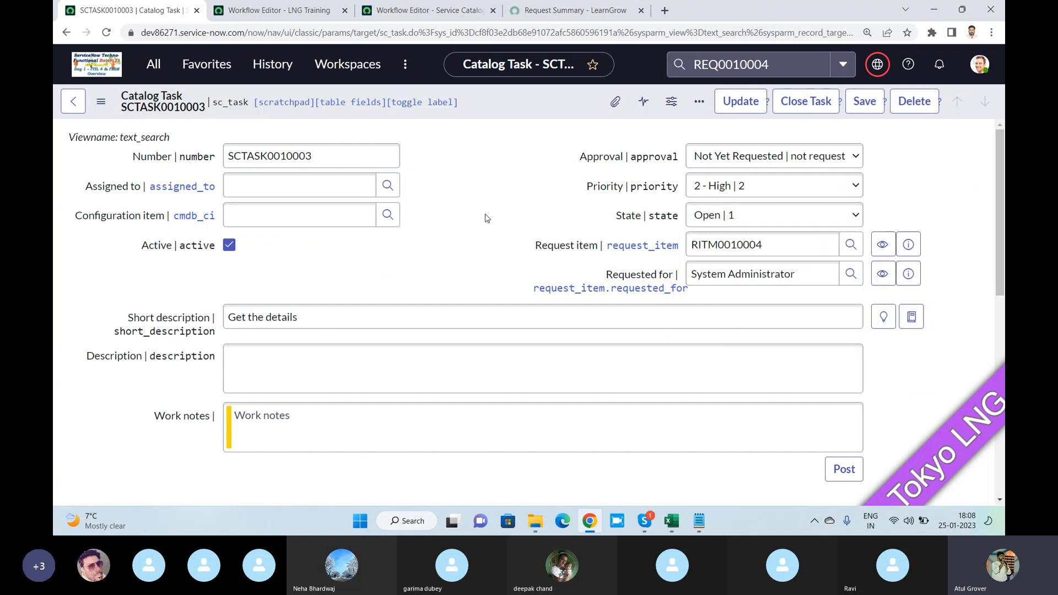
pyautogui.click(711, 219)
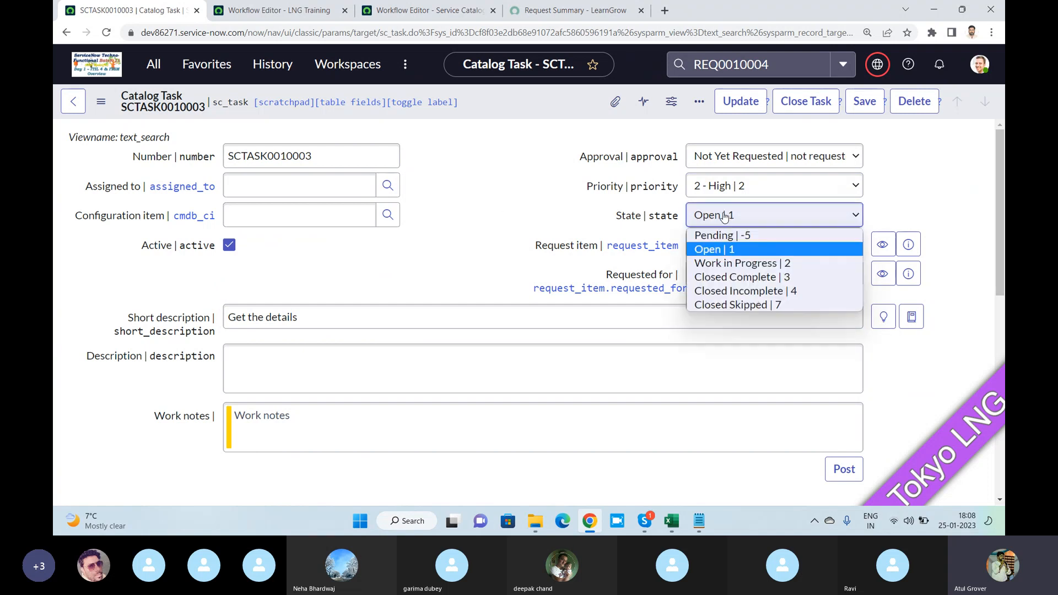
pyautogui.click(720, 279)
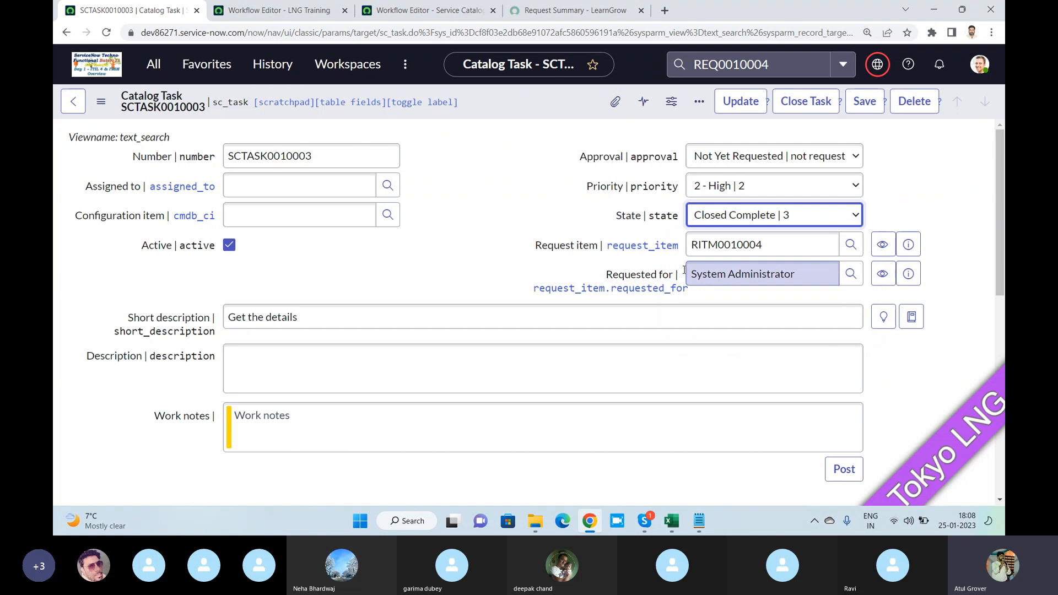
pyautogui.scroll(-5, 397, 283)
pyautogui.scroll(5, 397, 284)
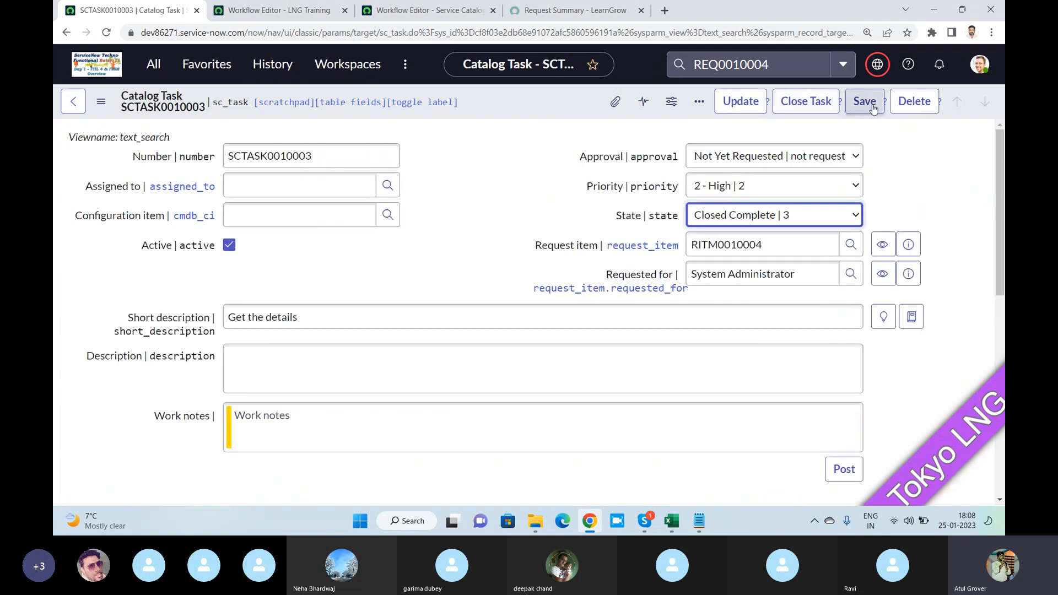
pyautogui.rightClick(572, 112)
pyautogui.click(586, 124)
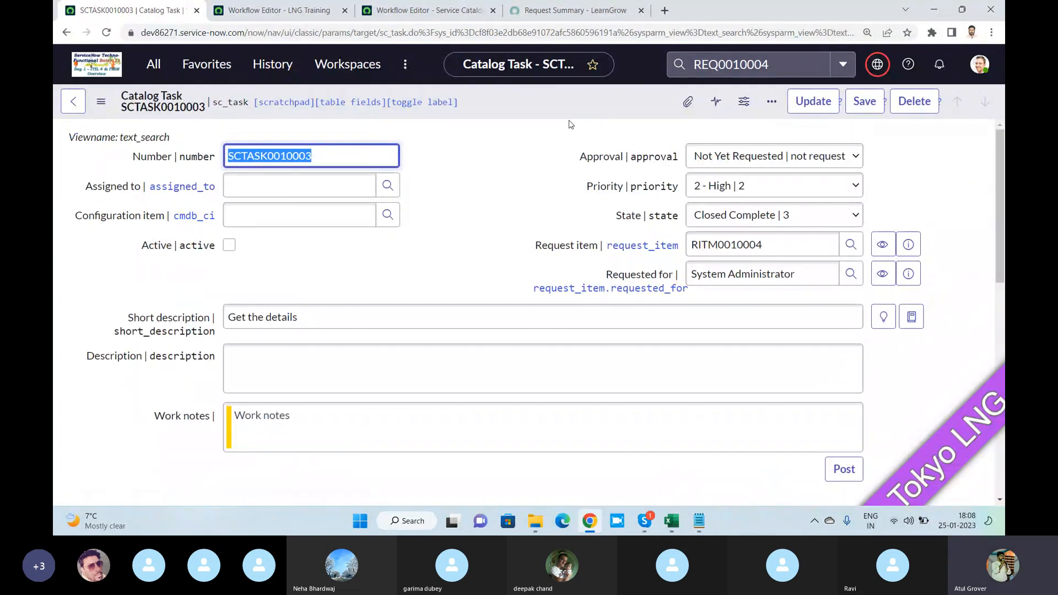
# - Preview the related requested item from the catalog task and check its stage and state
pyautogui.click(909, 246)
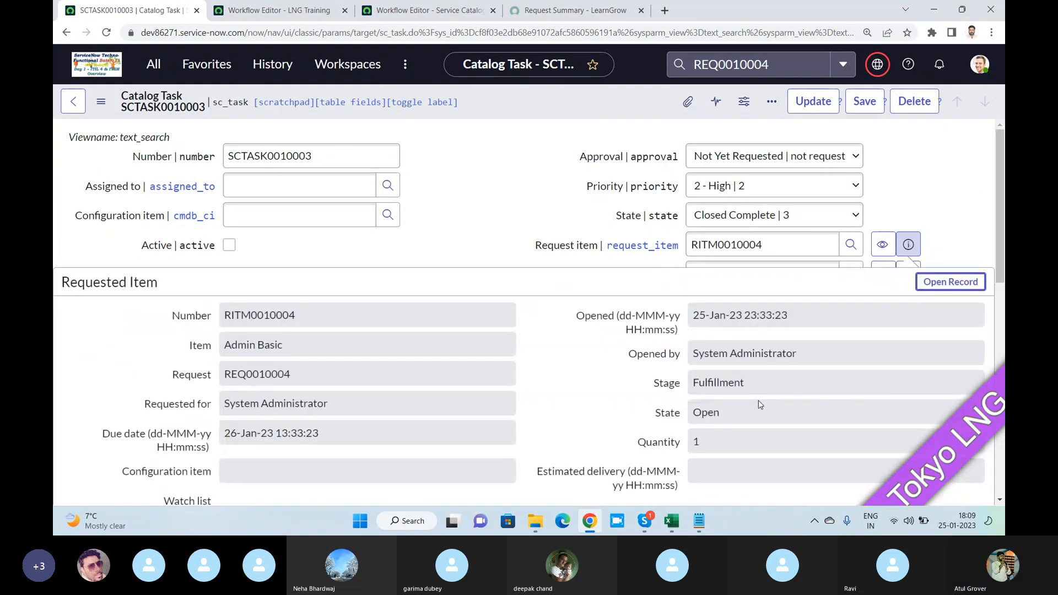
pyautogui.moveTo(746, 409); pyautogui.dragTo(696, 415)
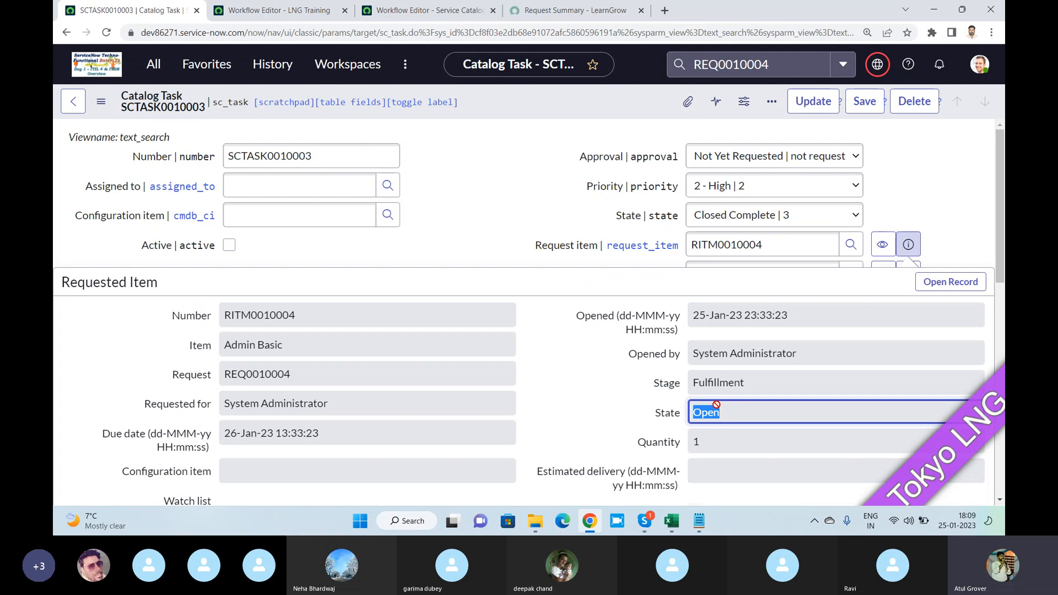
pyautogui.click(538, 213)
# - Go back to the requested item, review its catalog tasks, and return to the parent request
pyautogui.click(73, 101)
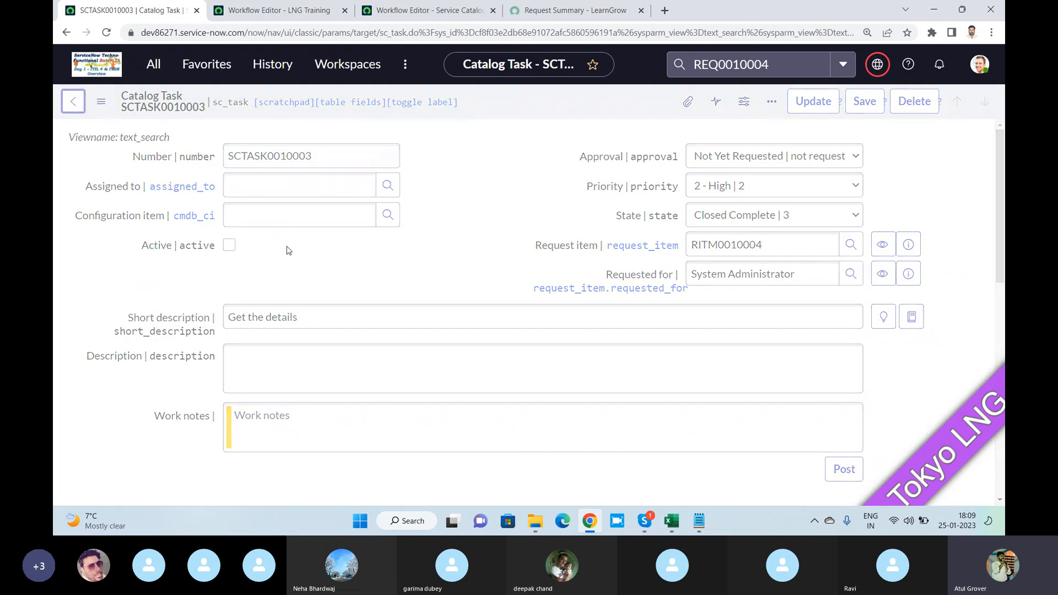
pyautogui.scroll(-6, 308, 270)
pyautogui.scroll(-7, 315, 292)
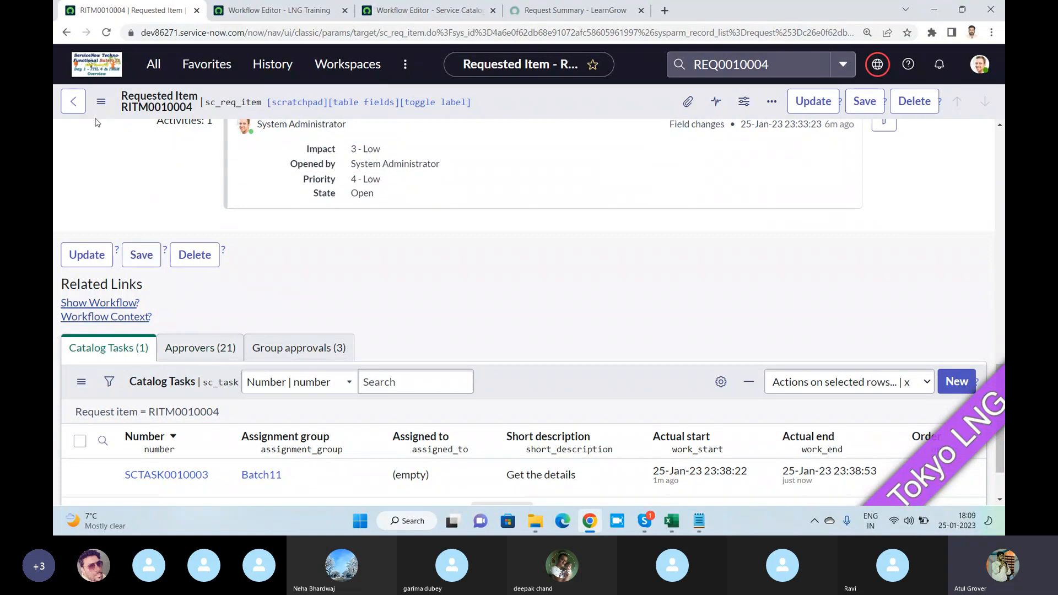
pyautogui.click(74, 103)
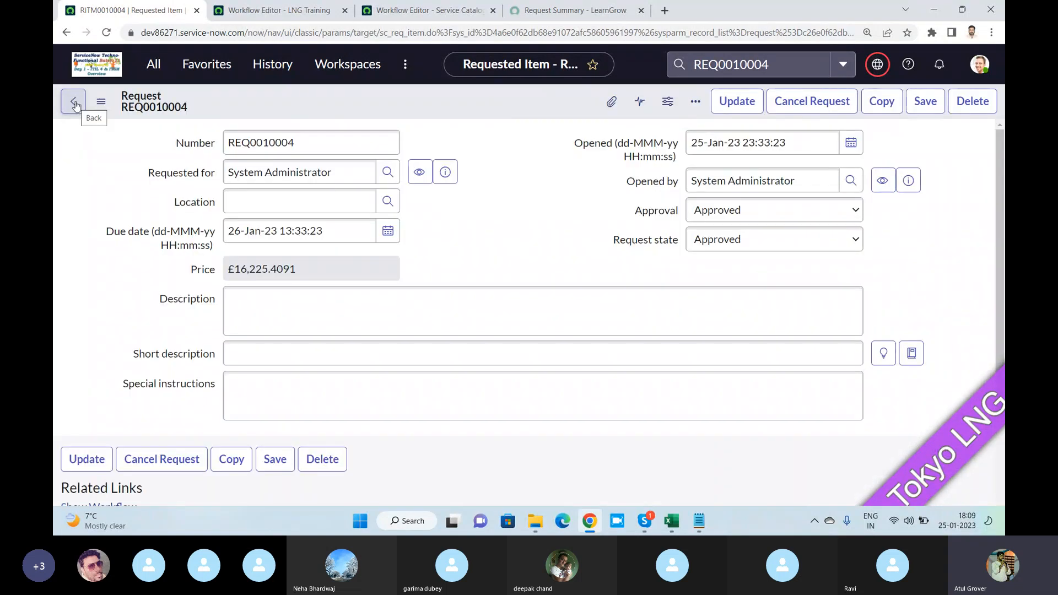
# - Return to the LNG Training workflow, close the Approval - Group properties, and check the workflow's checkout status
pyautogui.click(259, 12)
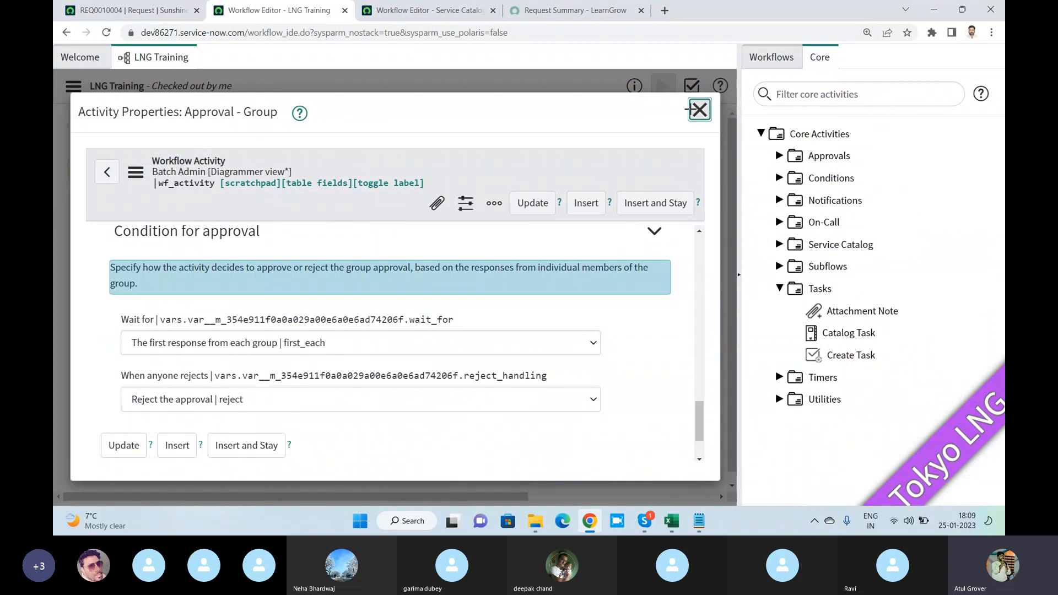
pyautogui.click(700, 110)
pyautogui.moveTo(154, 85); pyautogui.dragTo(242, 96)
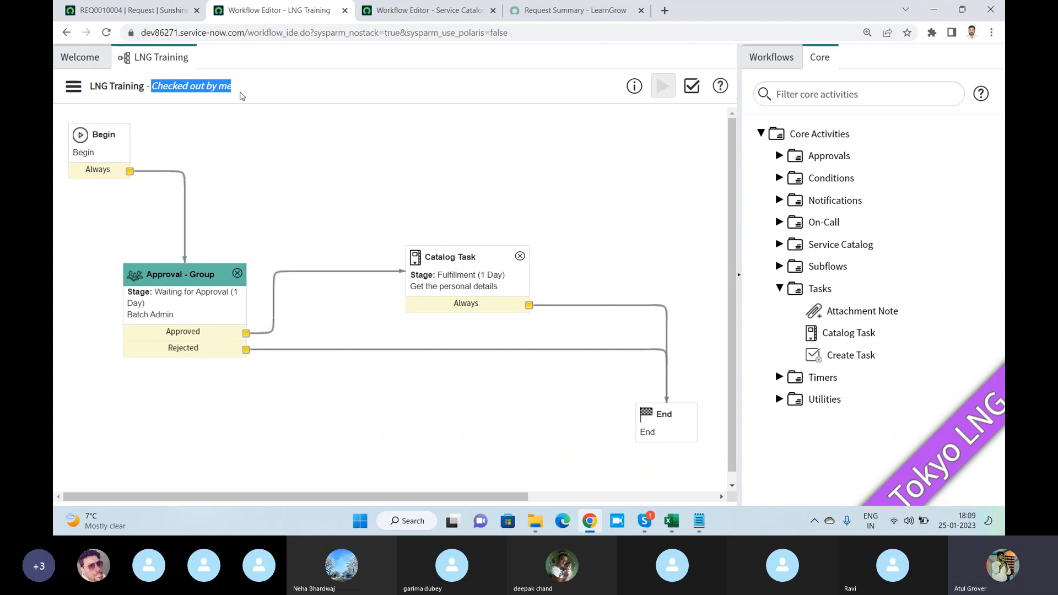
# - Return to the request record, look in on the Skype call, and show the request's approvers
pyautogui.click(130, 10)
pyautogui.scroll(-5, 492, 246)
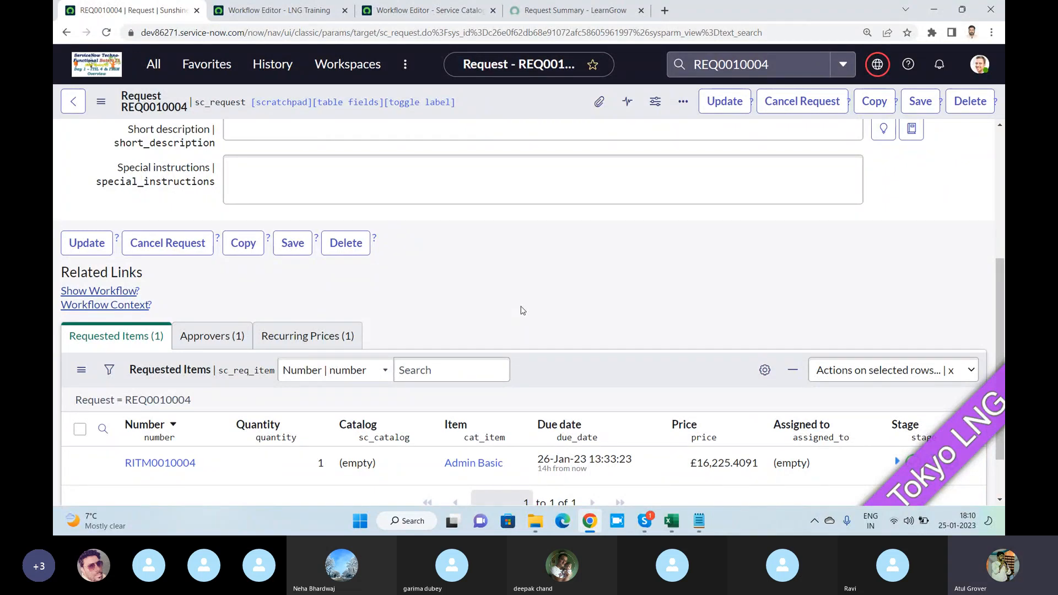
pyautogui.moveTo(645, 521)
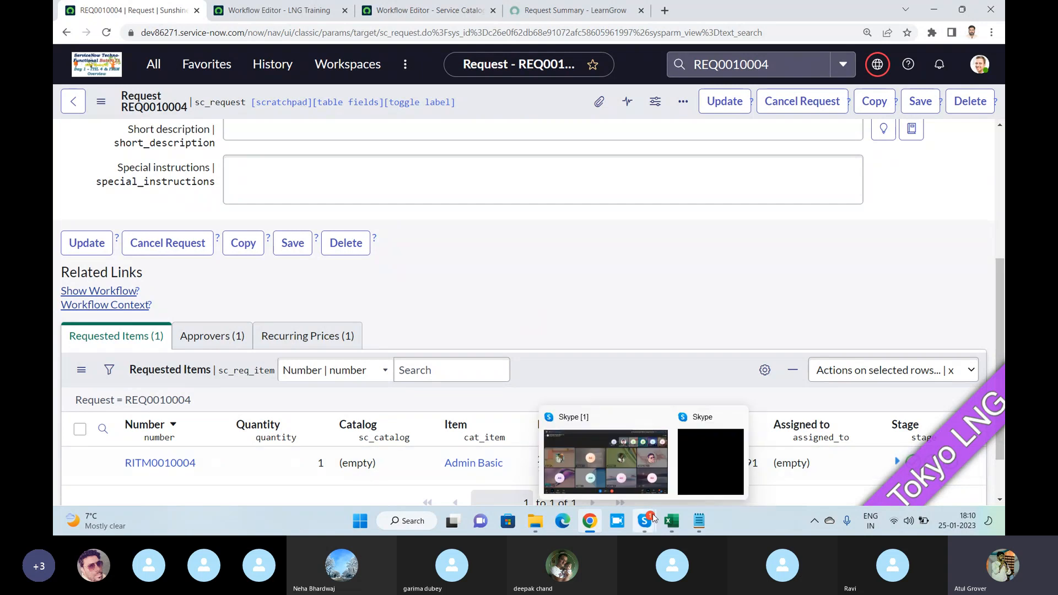
pyautogui.click(603, 449)
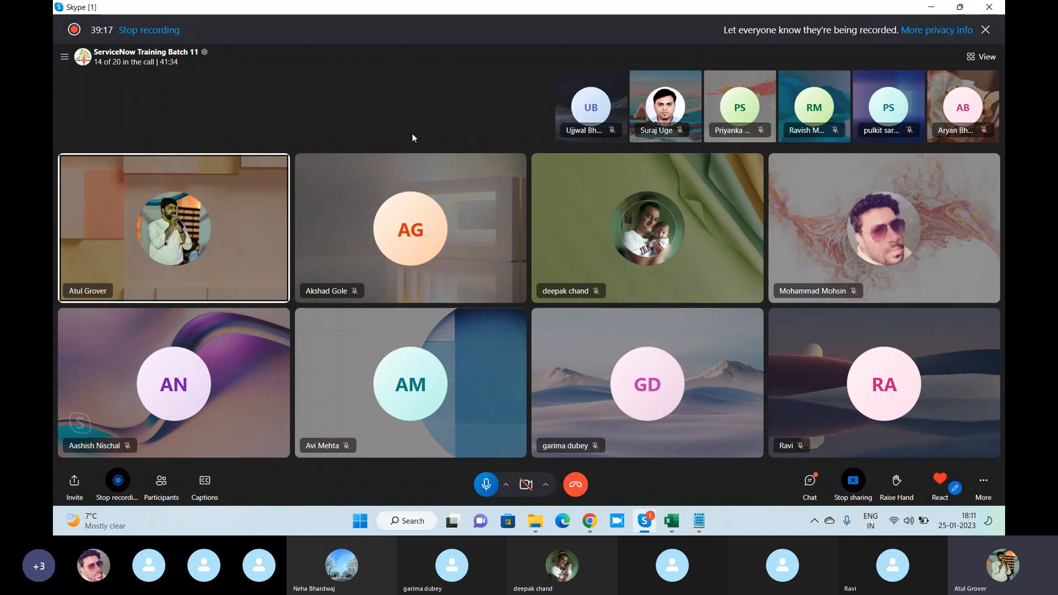
pyautogui.hotkey('alt', 'Tab')
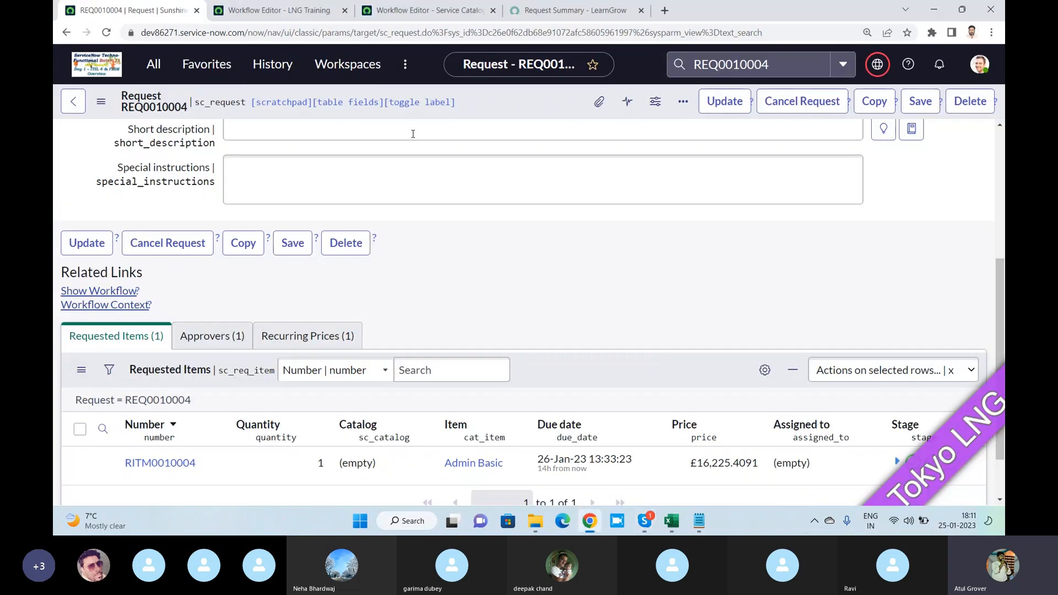
pyautogui.click(212, 336)
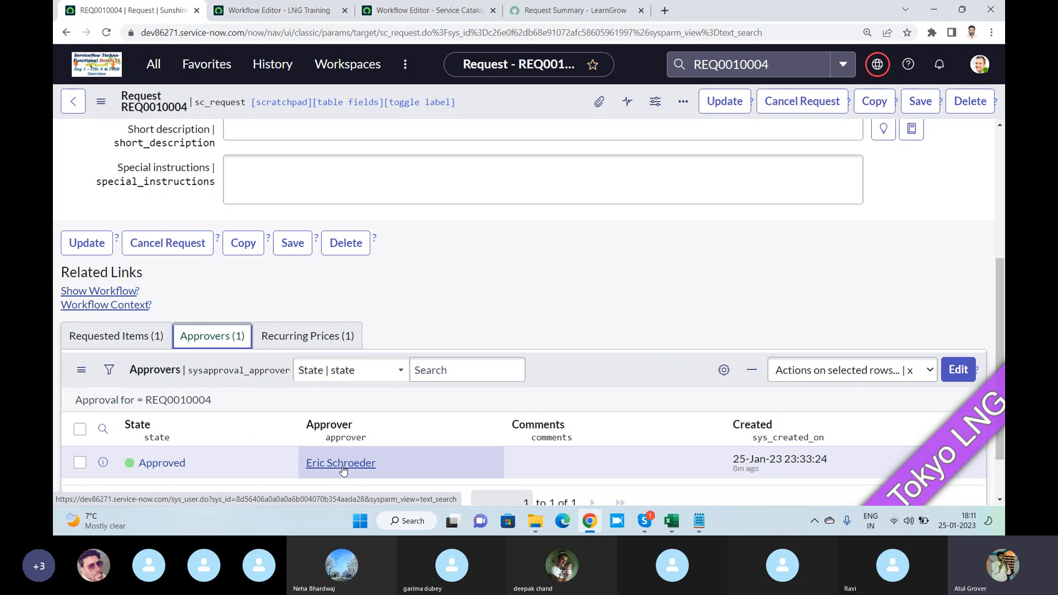
# - Filter the workflow list by "request" in the Workflow Editor and open the Change Request - Emergency workflow
pyautogui.click(278, 9)
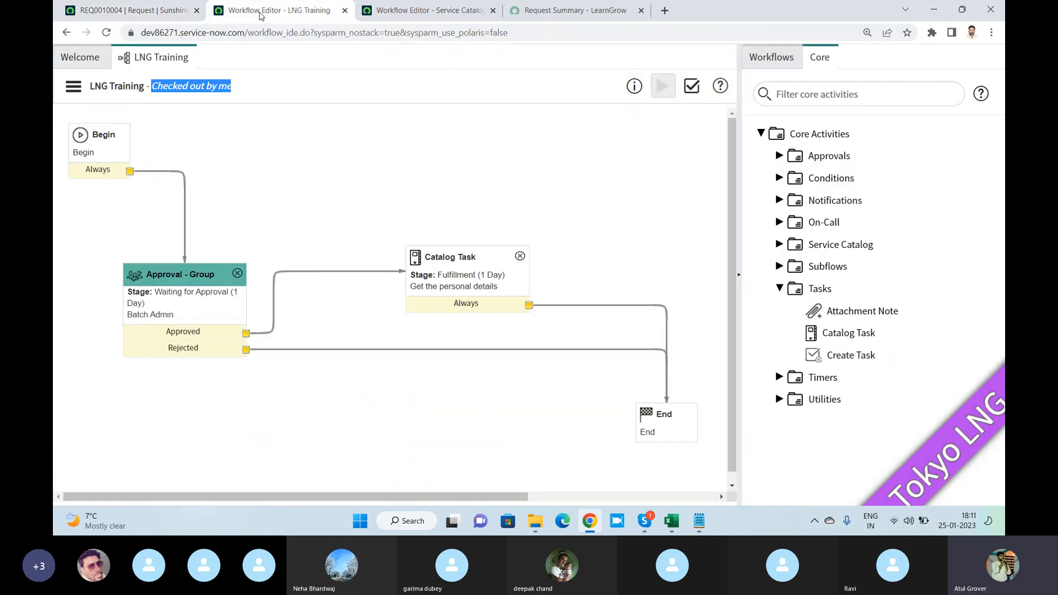
pyautogui.click(833, 98)
pyautogui.click(751, 58)
pyautogui.click(816, 94)
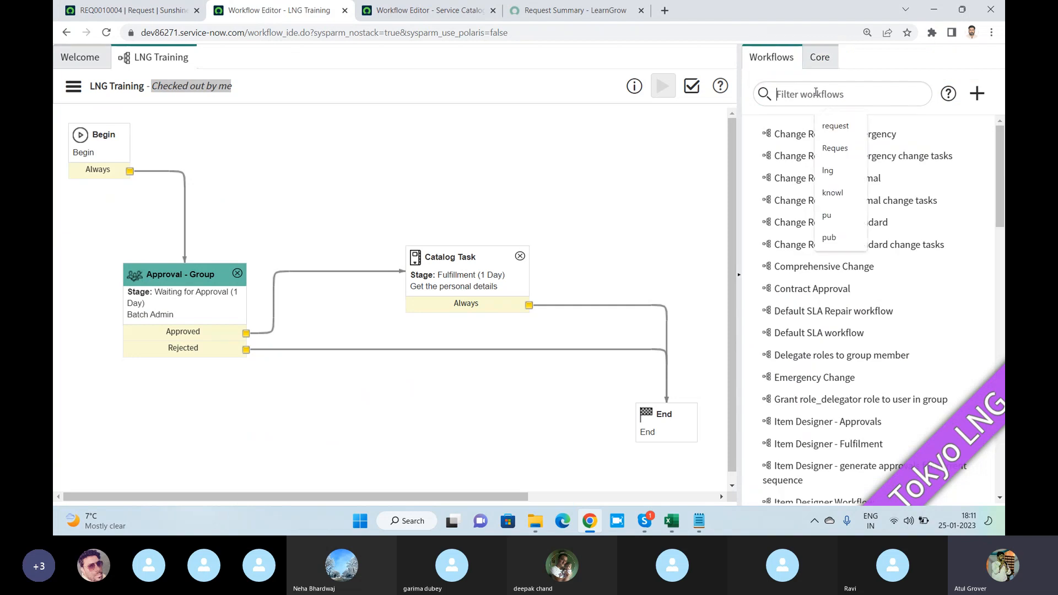
pyautogui.write('reques')
pyautogui.click(835, 123)
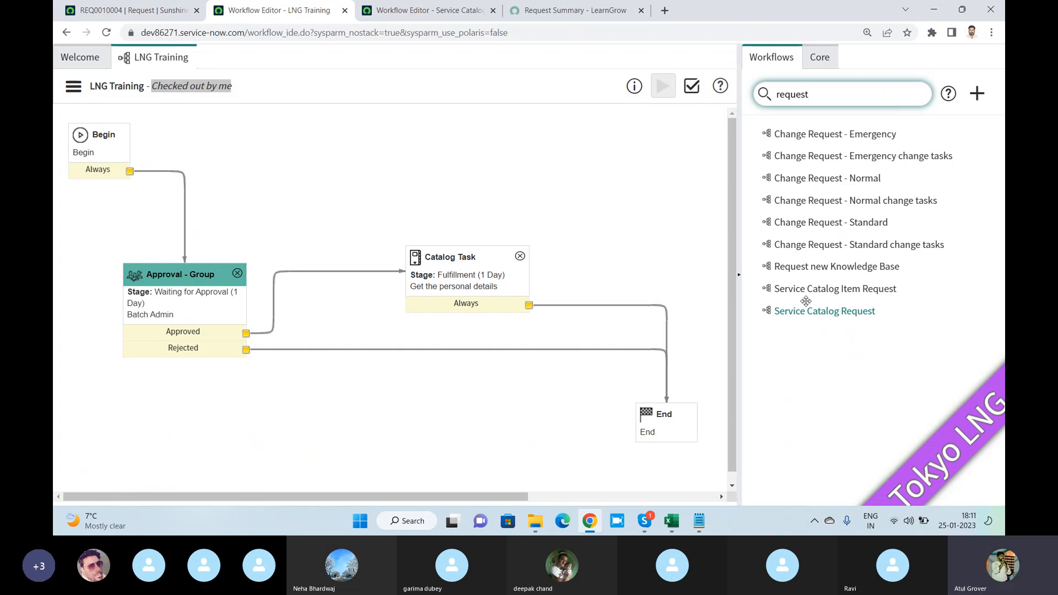
pyautogui.click(799, 134)
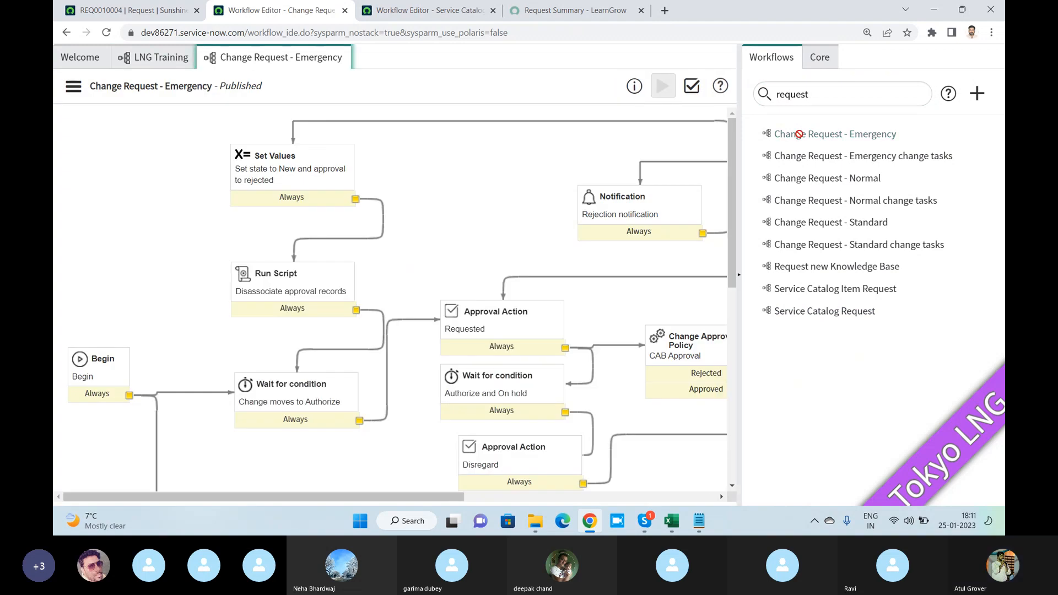
# - Review the values in the properties of the "Set state to New and approval to rejected" activity and close them
pyautogui.click(286, 177)
pyautogui.doubleClick(287, 178)
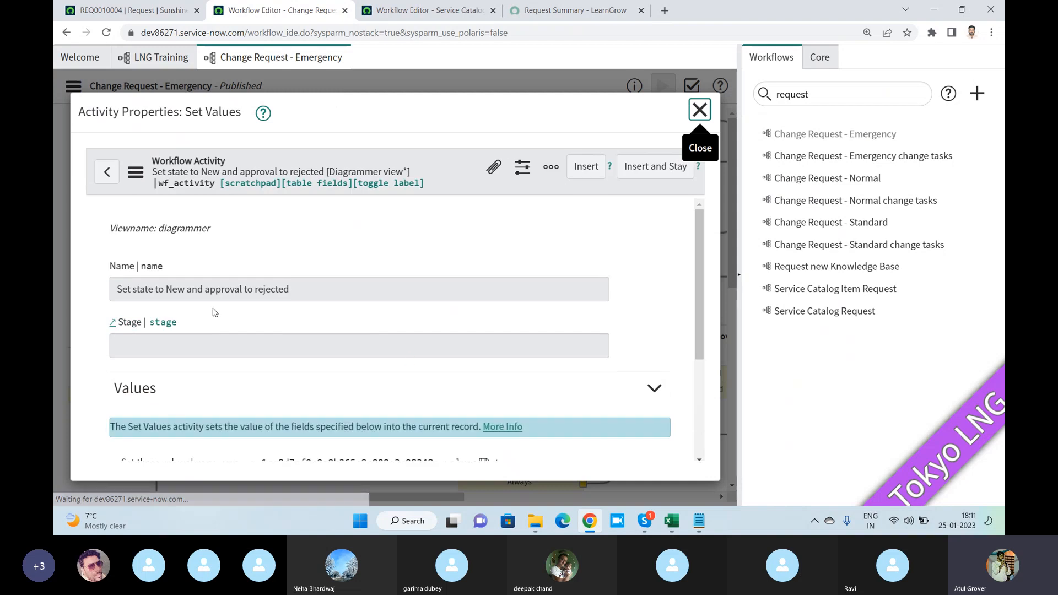
pyautogui.scroll(-3, 269, 304)
pyautogui.scroll(-1, 269, 304)
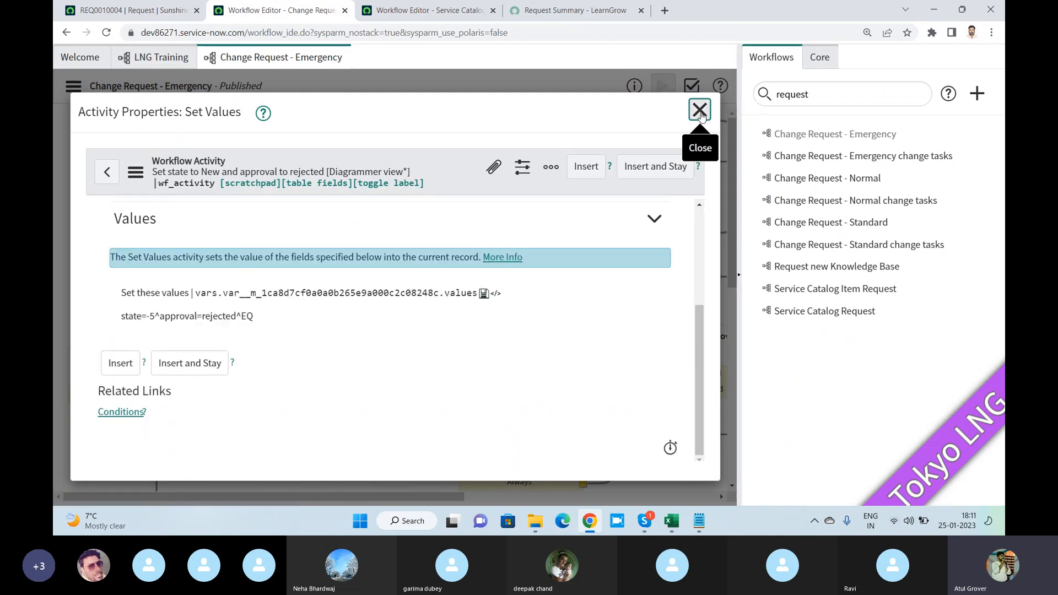
pyautogui.click(699, 109)
# - Check out the Change Request - Emergency workflow and review the editable State and Approval settings of its Set Values activity
pyautogui.click(73, 86)
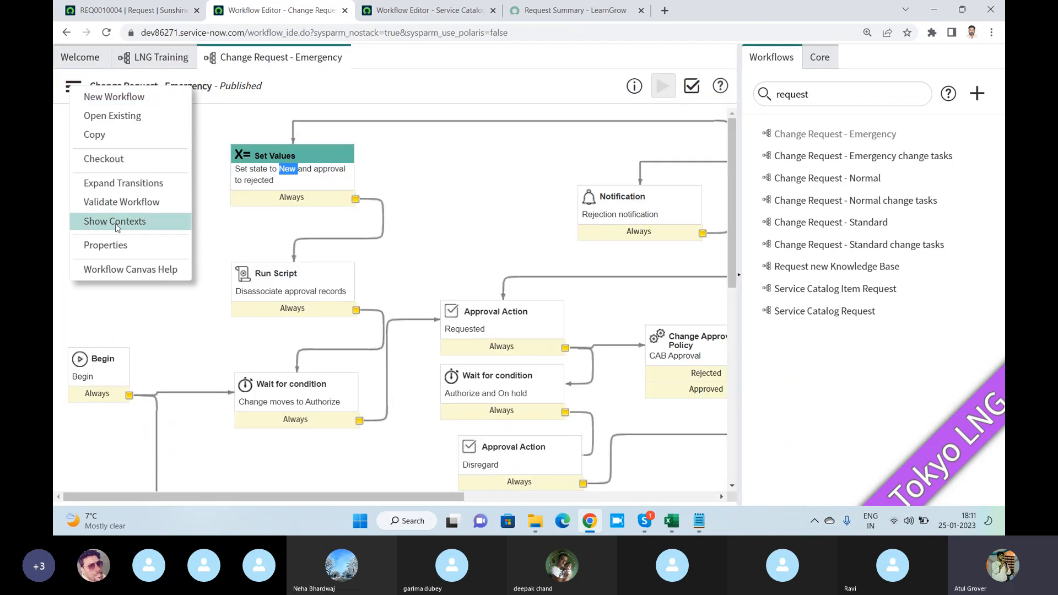
pyautogui.click(115, 163)
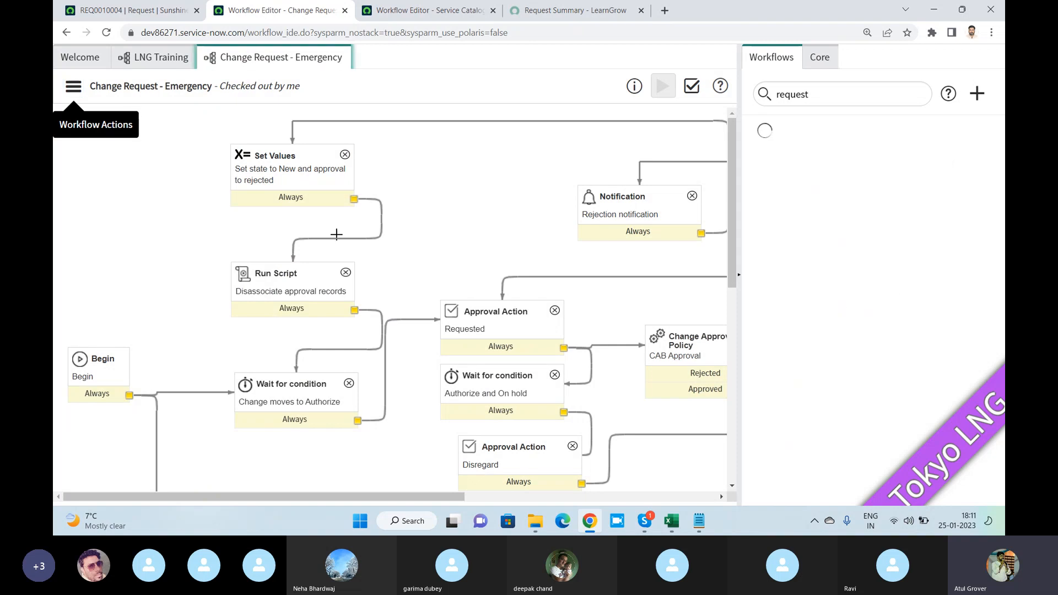
pyautogui.doubleClick(283, 176)
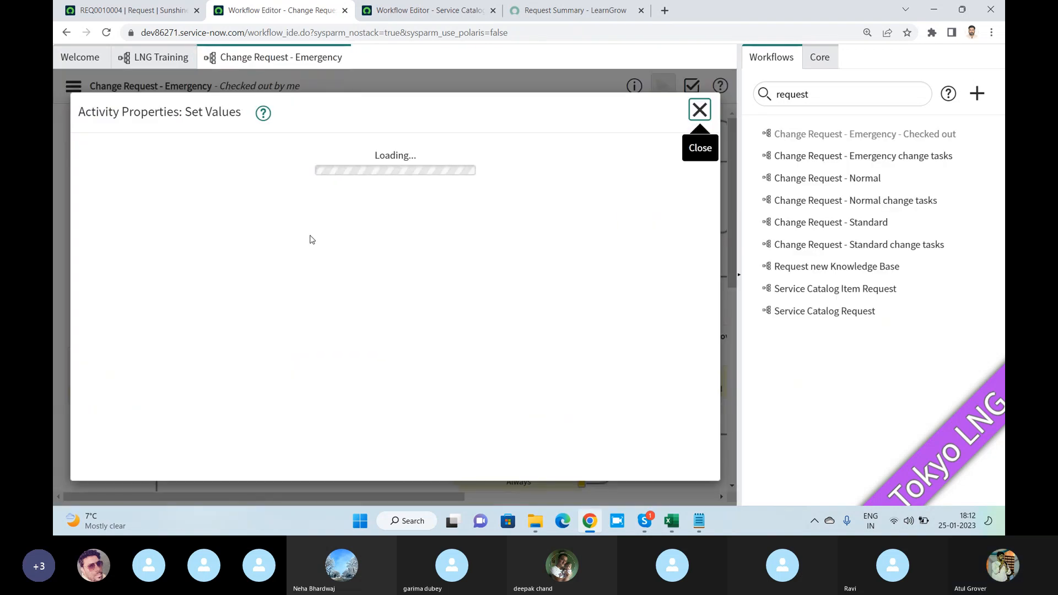
pyautogui.scroll(-2, 311, 241)
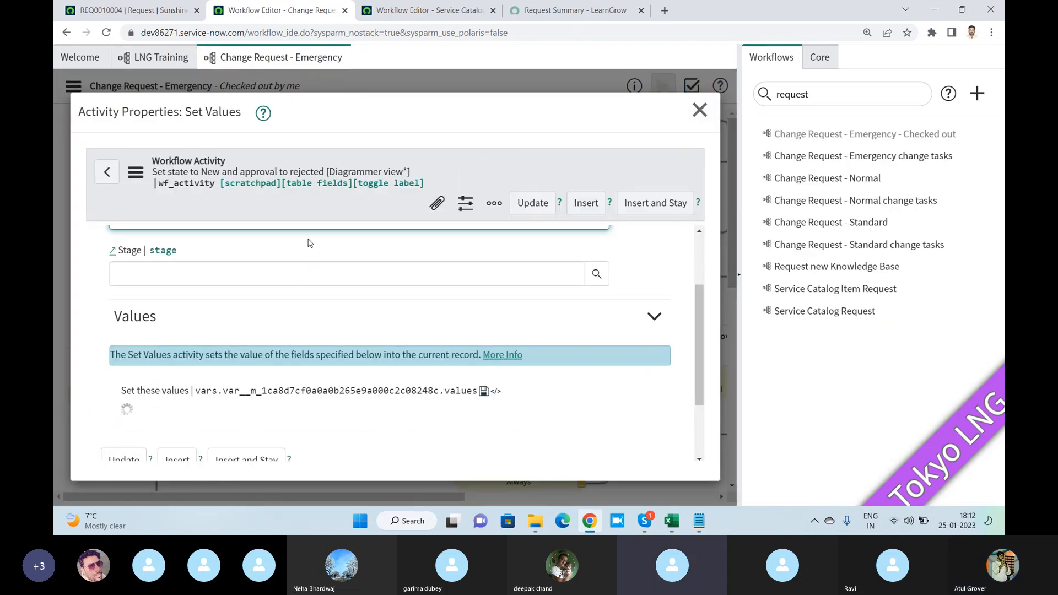
pyautogui.scroll(-3, 314, 304)
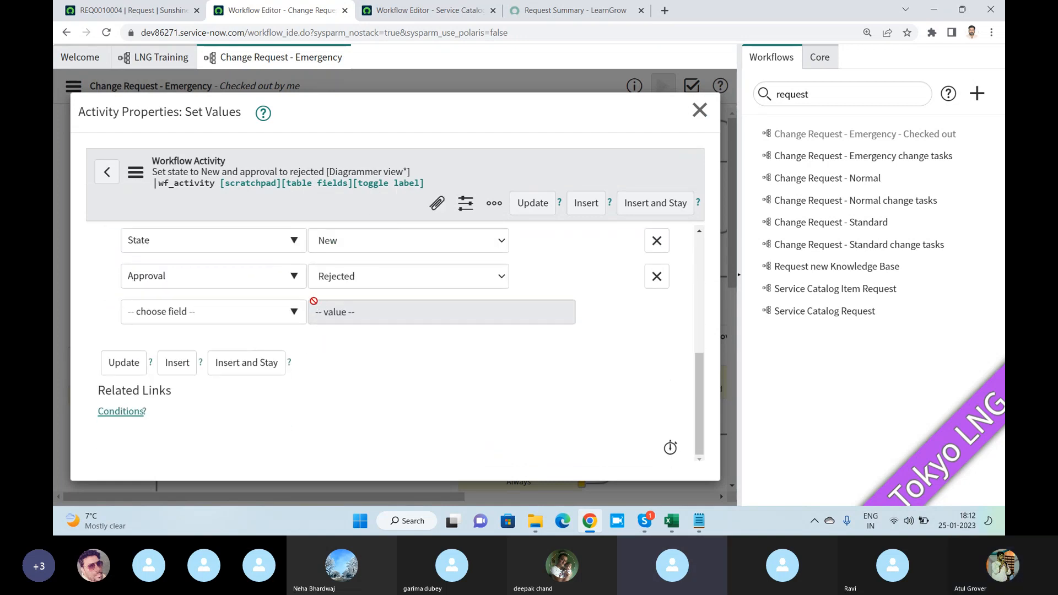
pyautogui.scroll(5, 314, 301)
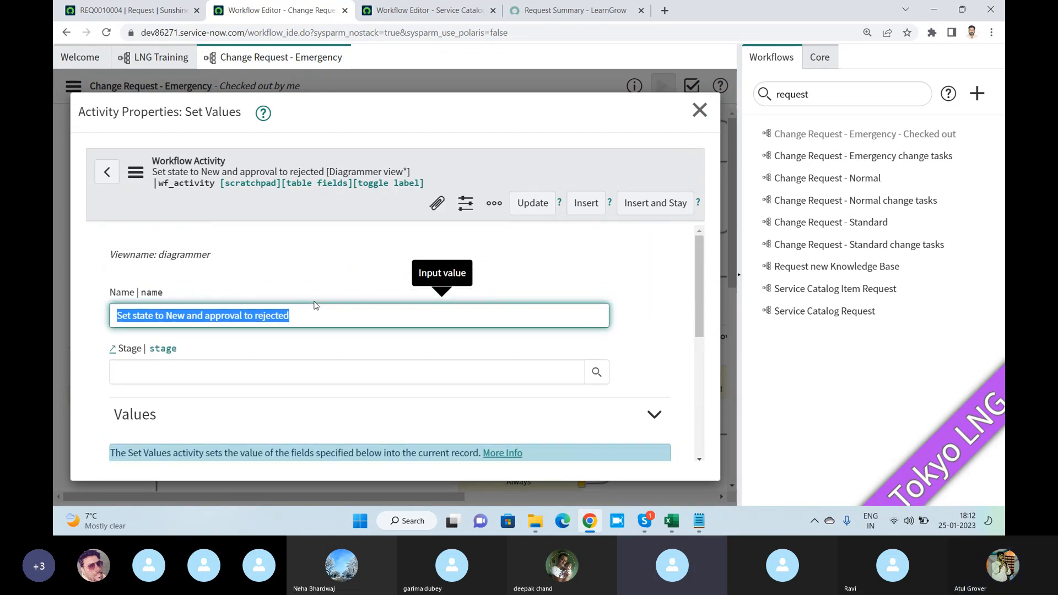
pyautogui.hotkey('alt', 'Tab')
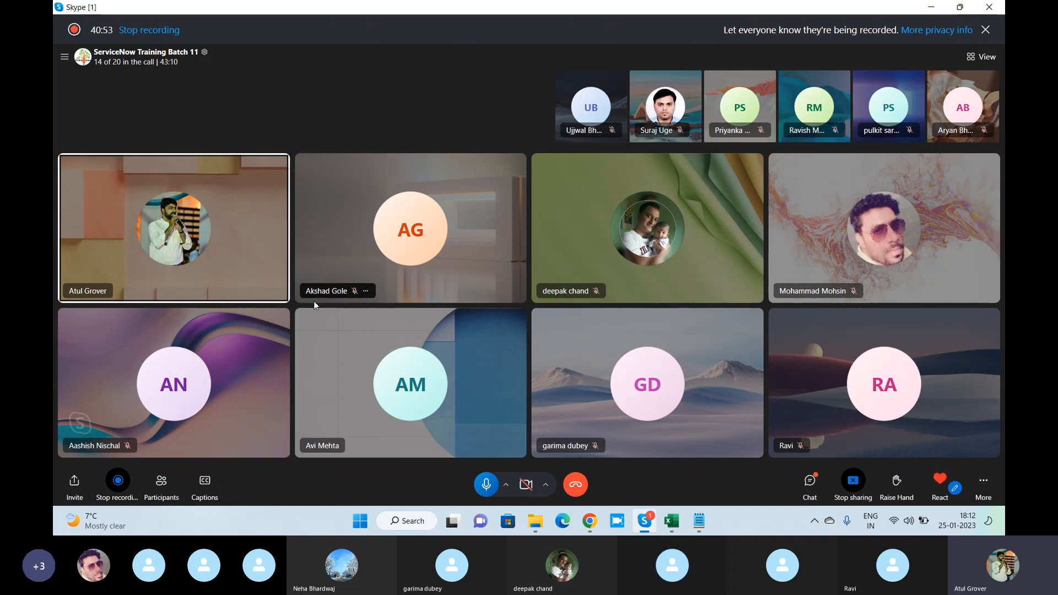
pyautogui.hotkey('alt', 'Tab')
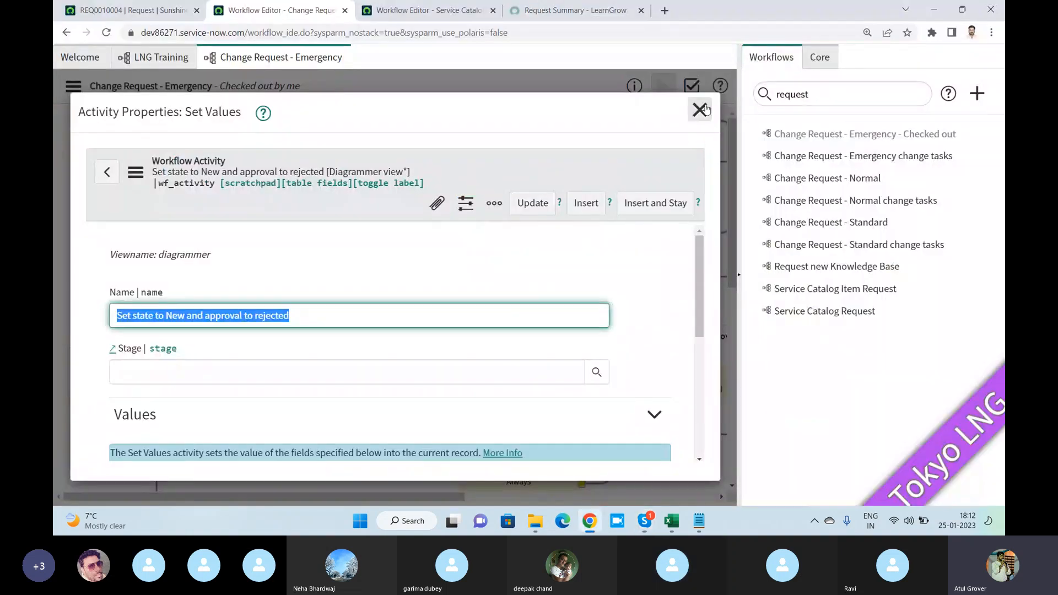
pyautogui.click(700, 110)
# - Review the trigger conditions in the workflow properties of Change Request - Emergency
pyautogui.click(75, 88)
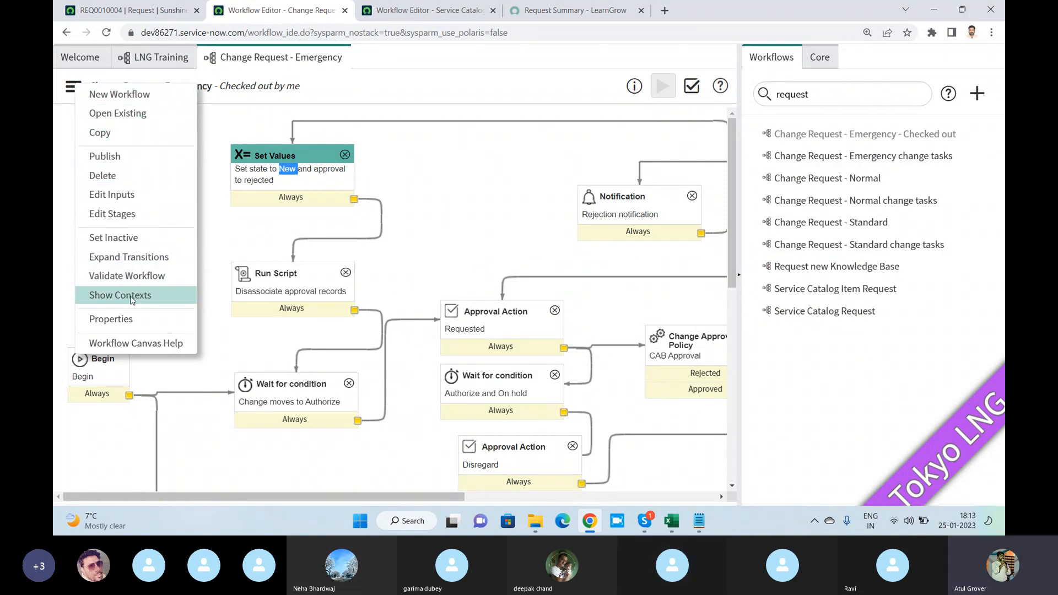
pyautogui.click(133, 319)
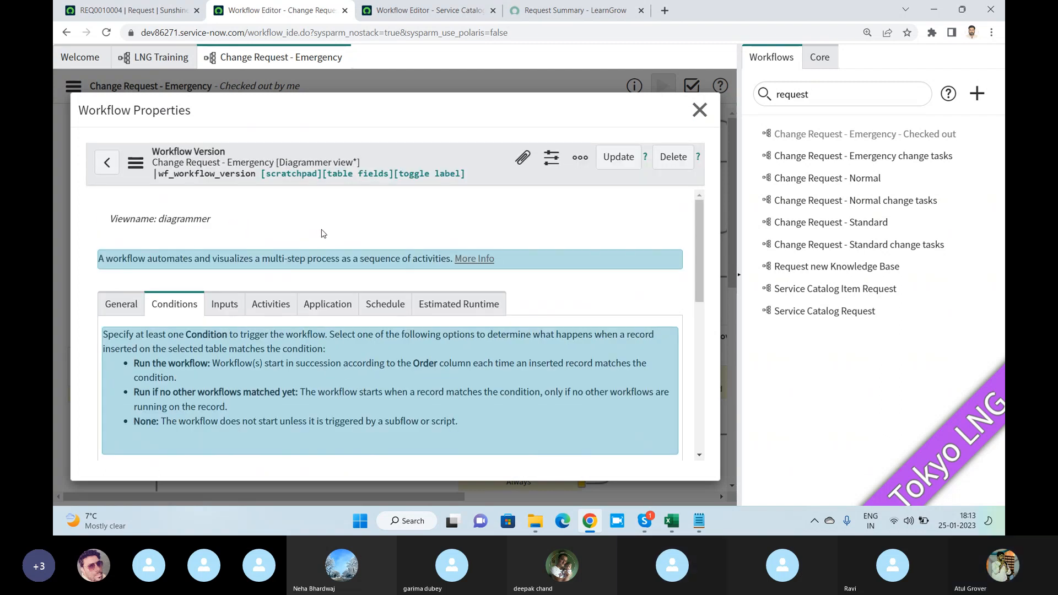
pyautogui.scroll(-3, 339, 226)
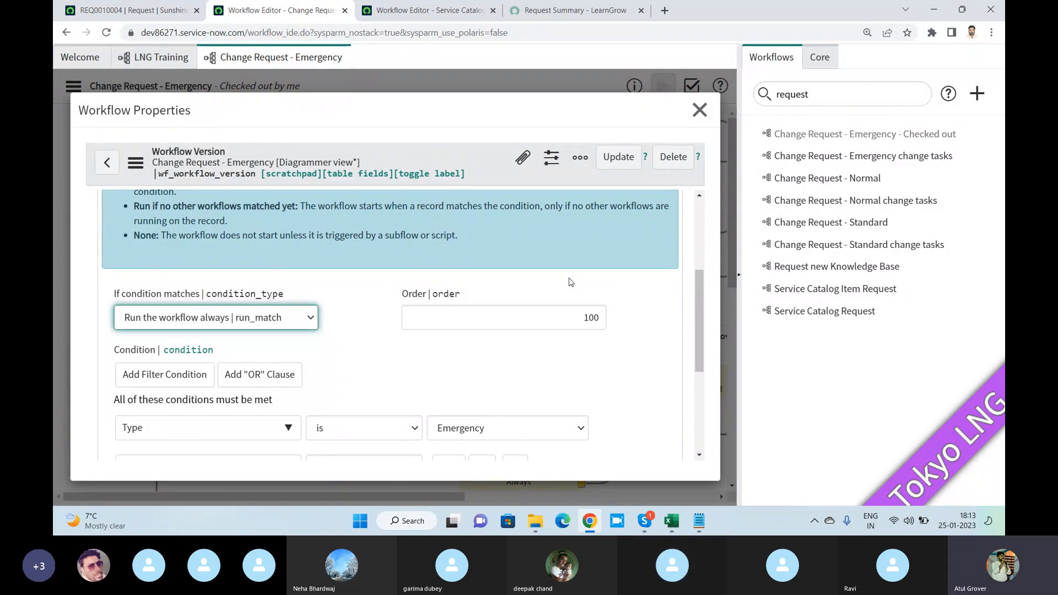
pyautogui.click(584, 160)
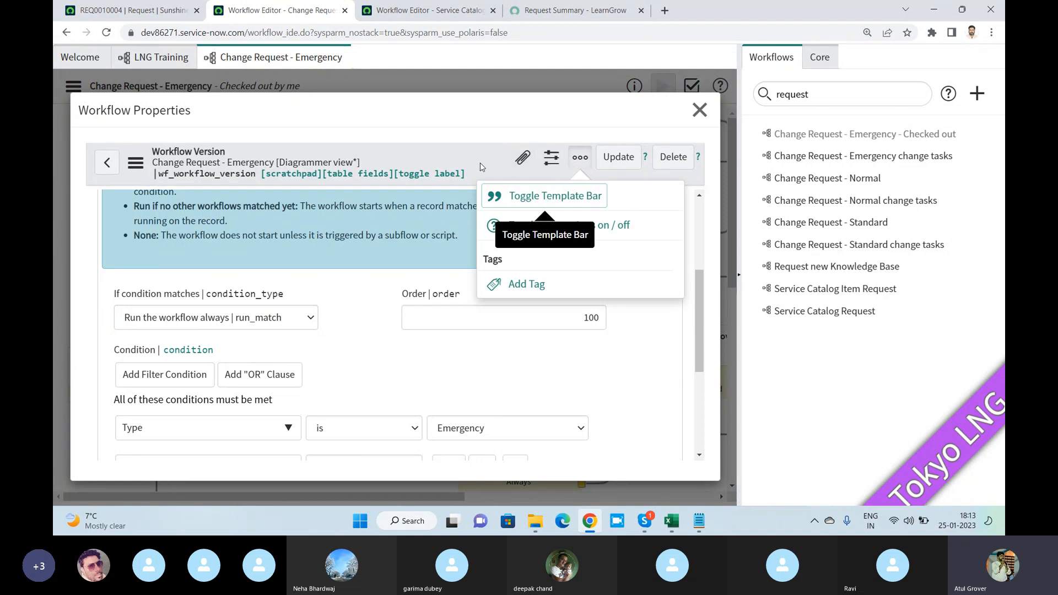
pyautogui.click(340, 274)
pyautogui.scroll(-4, 340, 274)
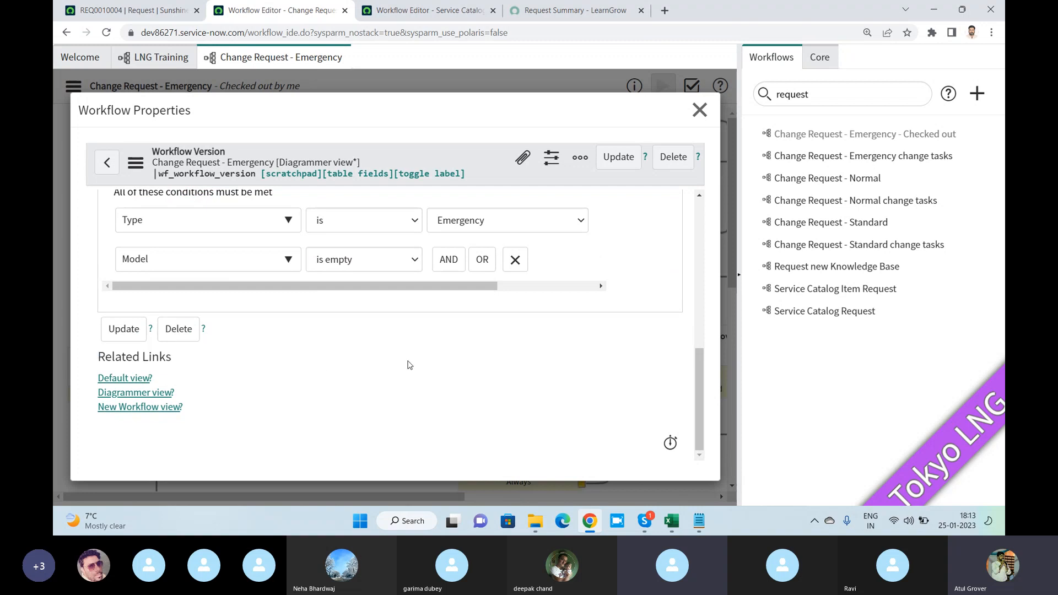
pyautogui.scroll(4, 452, 360)
pyautogui.scroll(4, 454, 360)
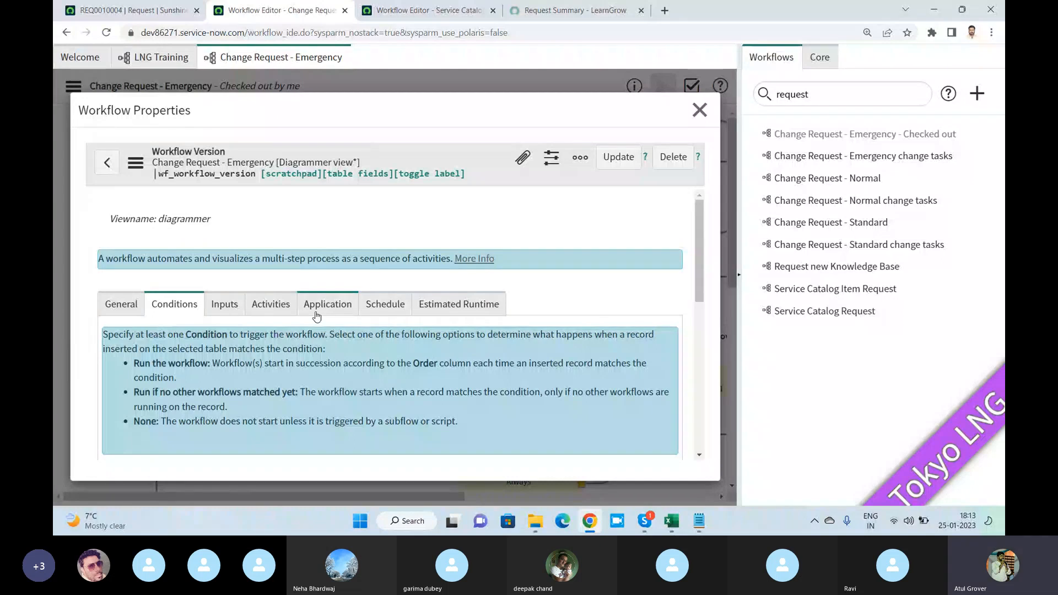
# - Look through the application, activities, inputs and general settings in the Change Request - Emergency workflow properties
pyautogui.click(317, 315)
pyautogui.click(270, 308)
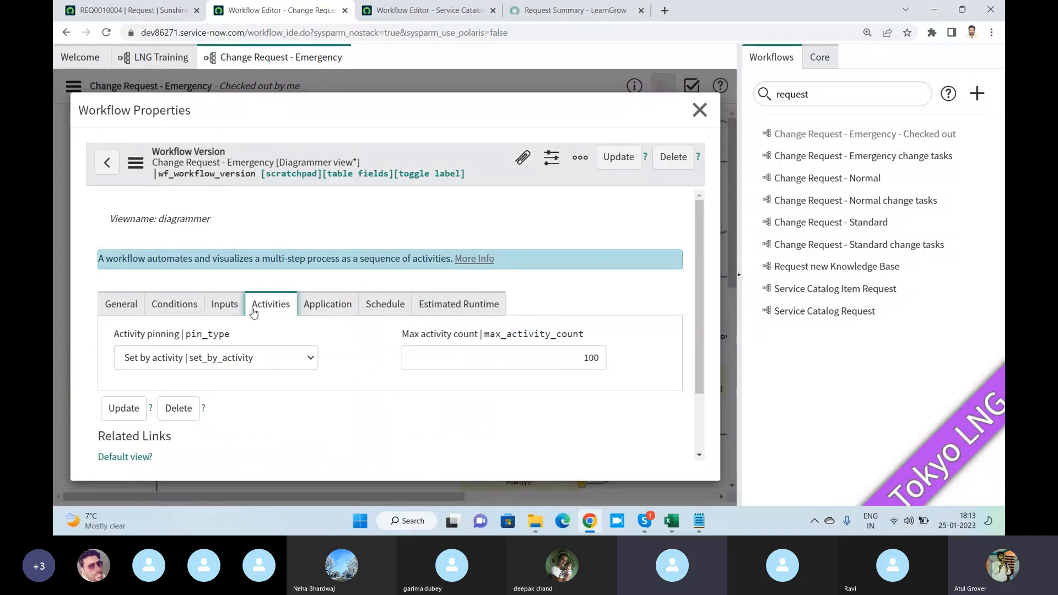
pyautogui.click(221, 308)
pyautogui.click(130, 311)
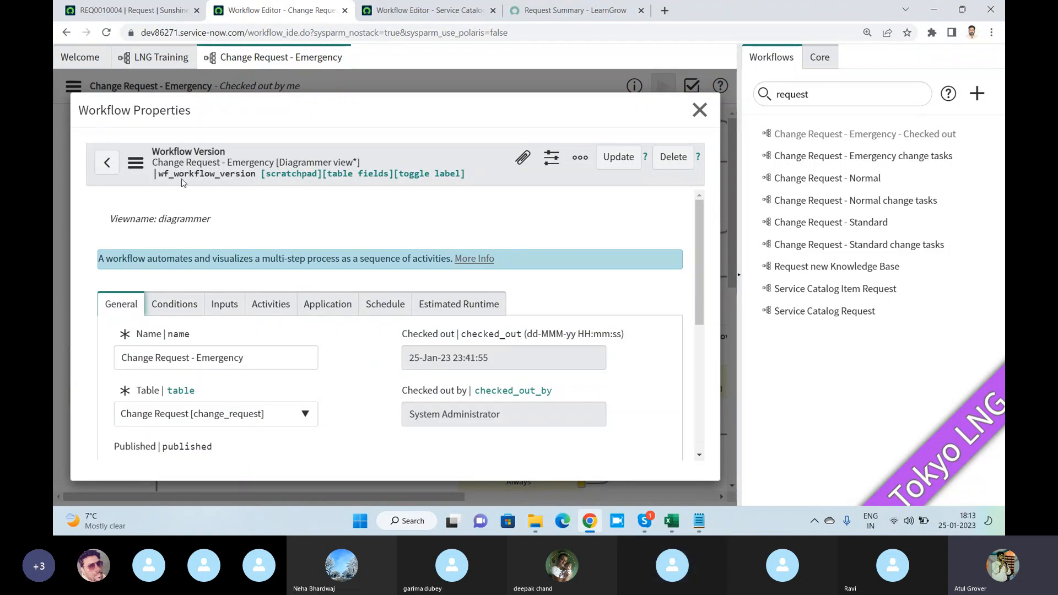
# - Examine the calendar history of the Change Request - Emergency workflow version and close the workflow properties
pyautogui.click(136, 162)
pyautogui.moveTo(207, 331)
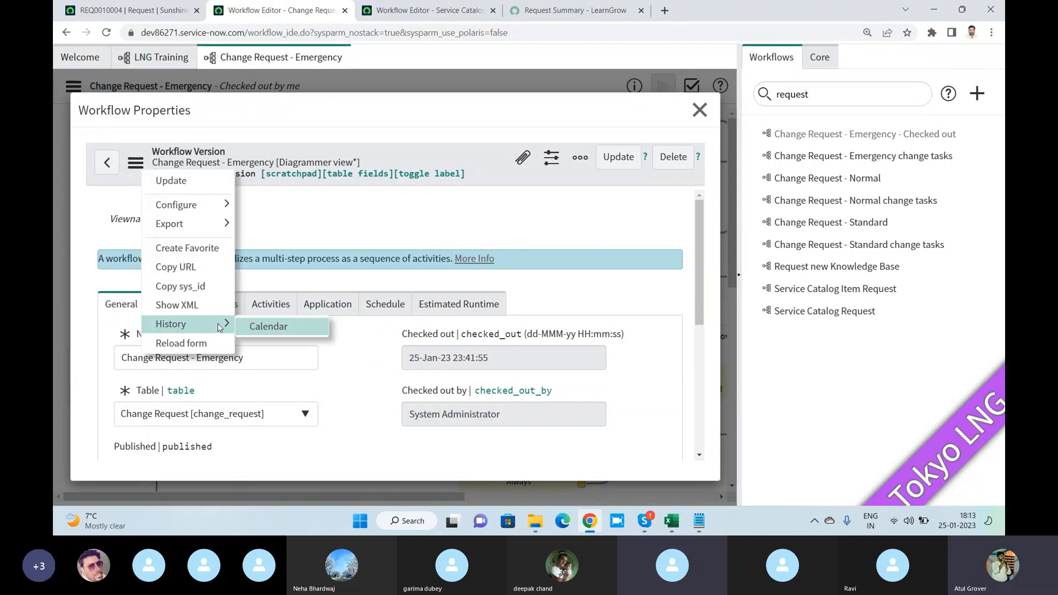
pyautogui.click(269, 328)
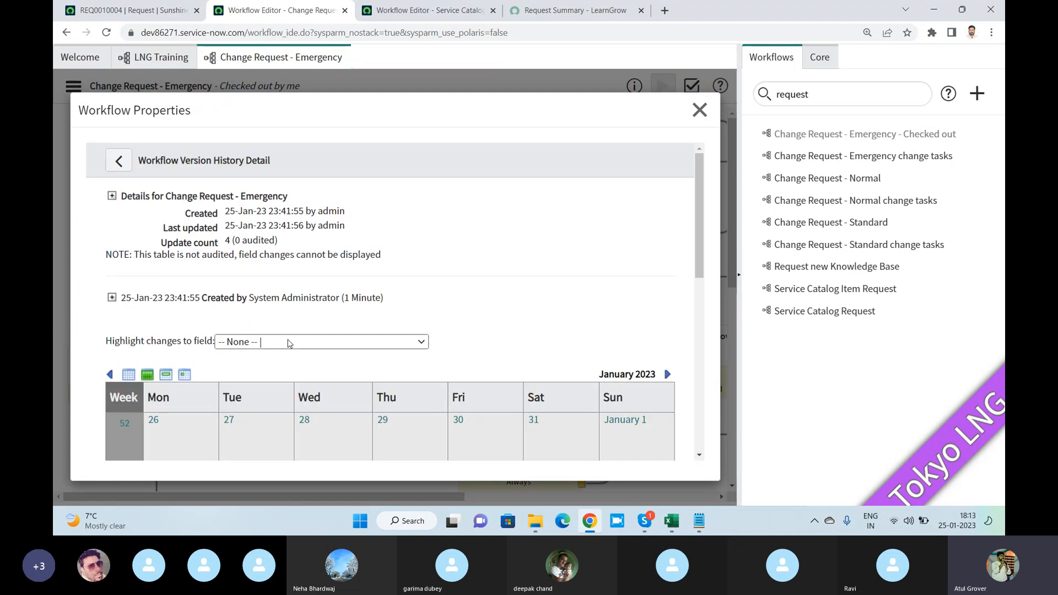
pyautogui.scroll(-3, 336, 254)
pyautogui.scroll(3, 320, 273)
pyautogui.click(700, 109)
# - Filter the workflow list by "lng" and open the LNG Training workflow
pyautogui.click(827, 95)
pyautogui.hotkey('ctrl', 'a')
pyautogui.write('lng')
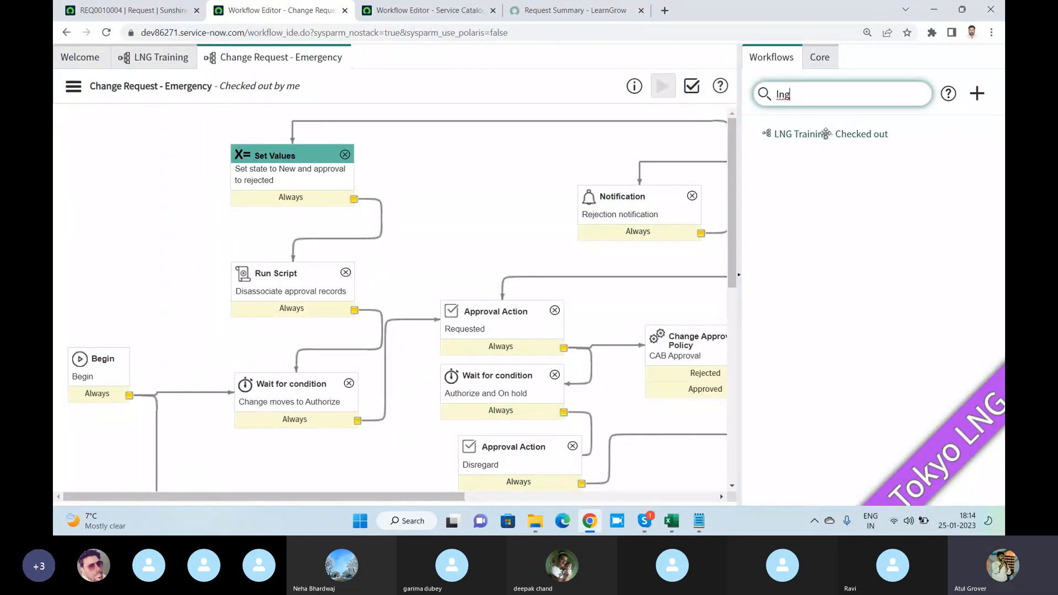
pyautogui.click(826, 134)
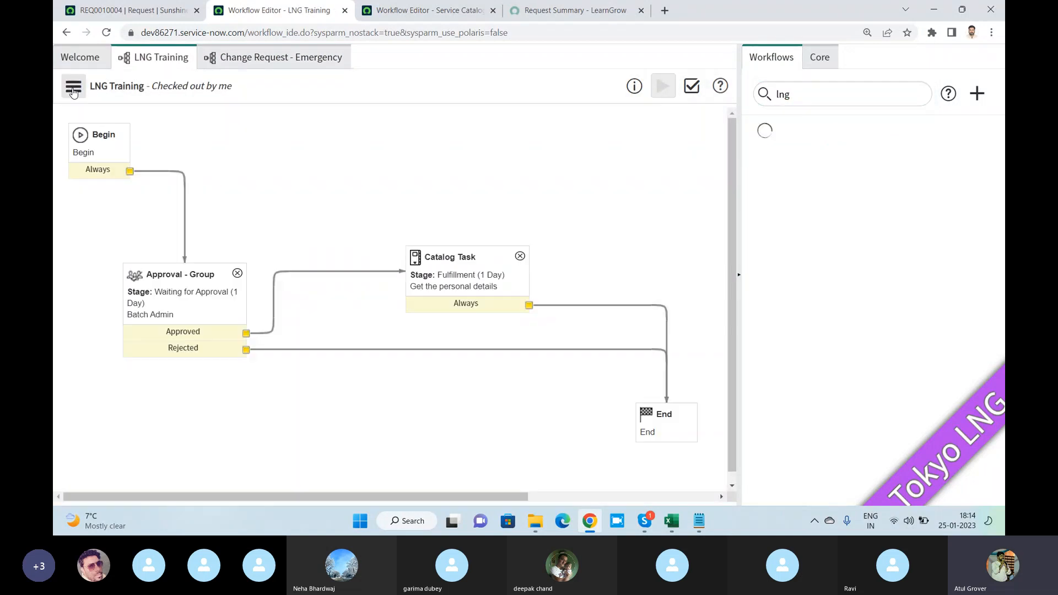
# - Publish the LNG Training workflow and check it out again for editing
pyautogui.click(73, 88)
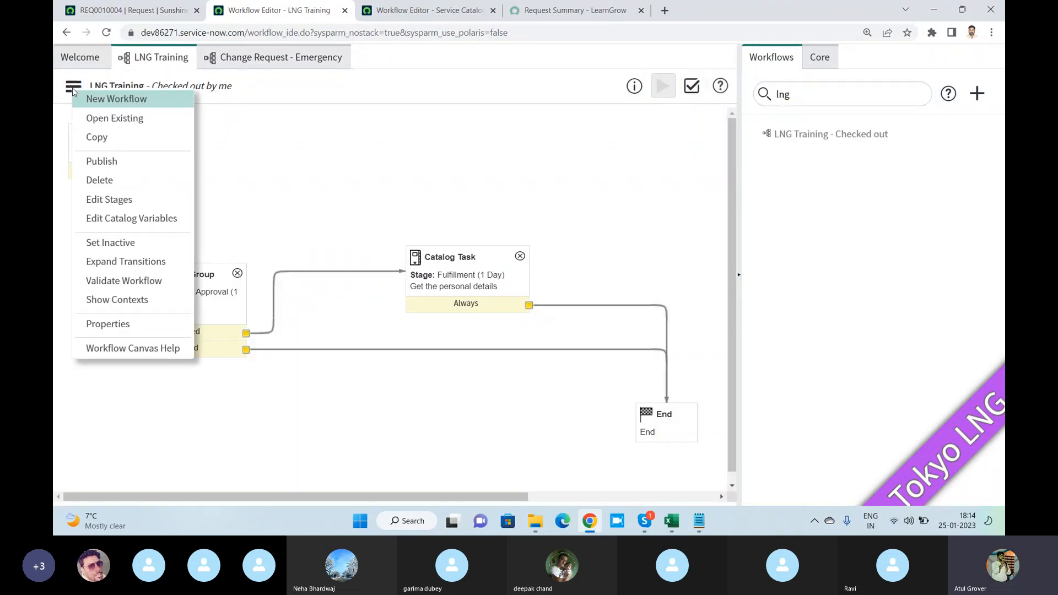
pyautogui.click(107, 163)
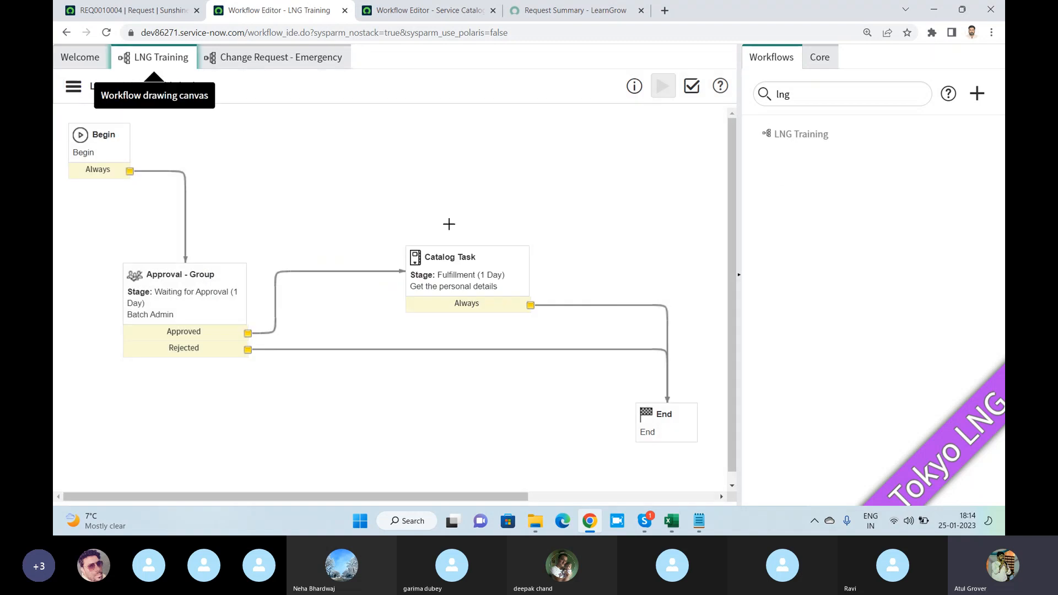
pyautogui.click(74, 87)
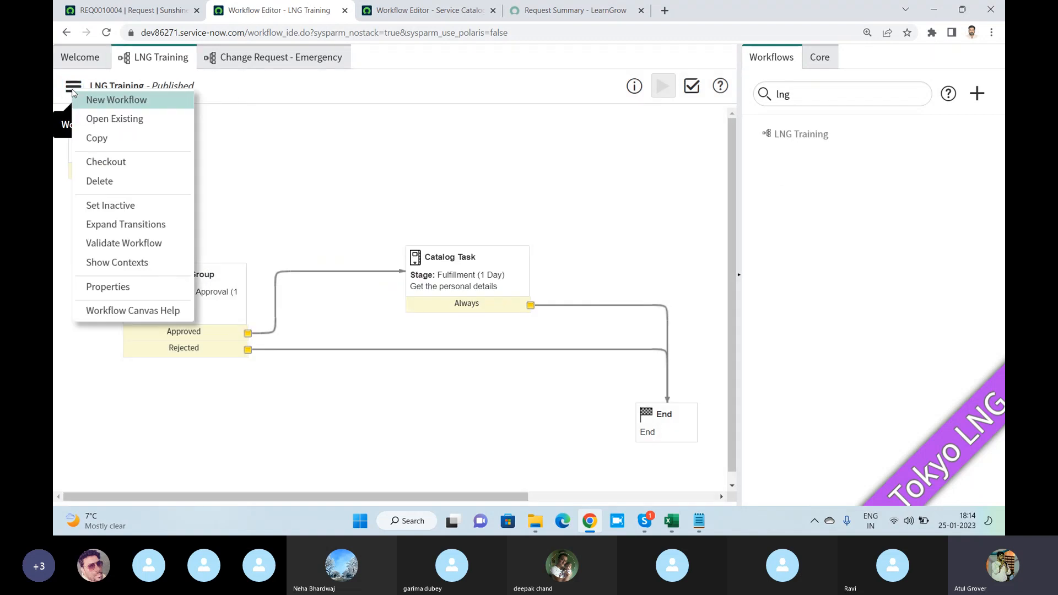
pyautogui.click(103, 162)
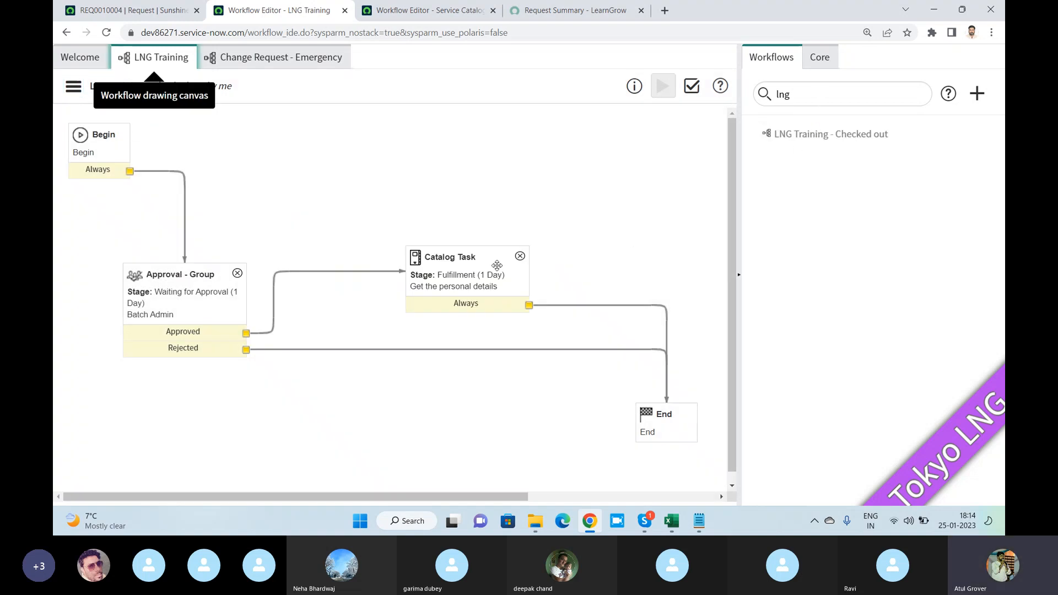
# - Add a Catalog Task activity named "my tets" with the short description "test" above the existing catalog task
pyautogui.click(819, 58)
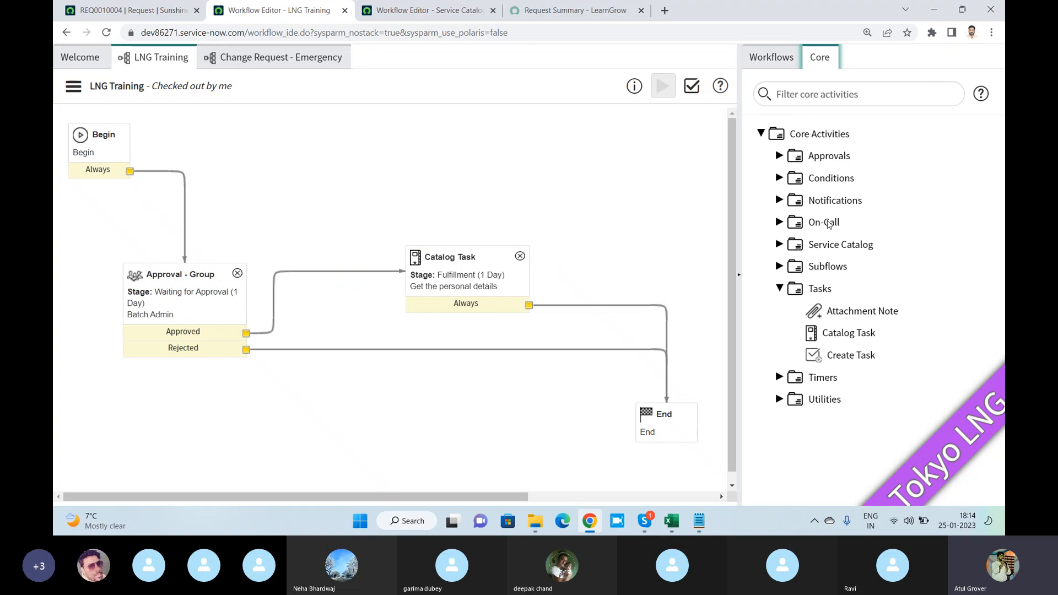
pyautogui.moveTo(842, 337); pyautogui.dragTo(557, 174)
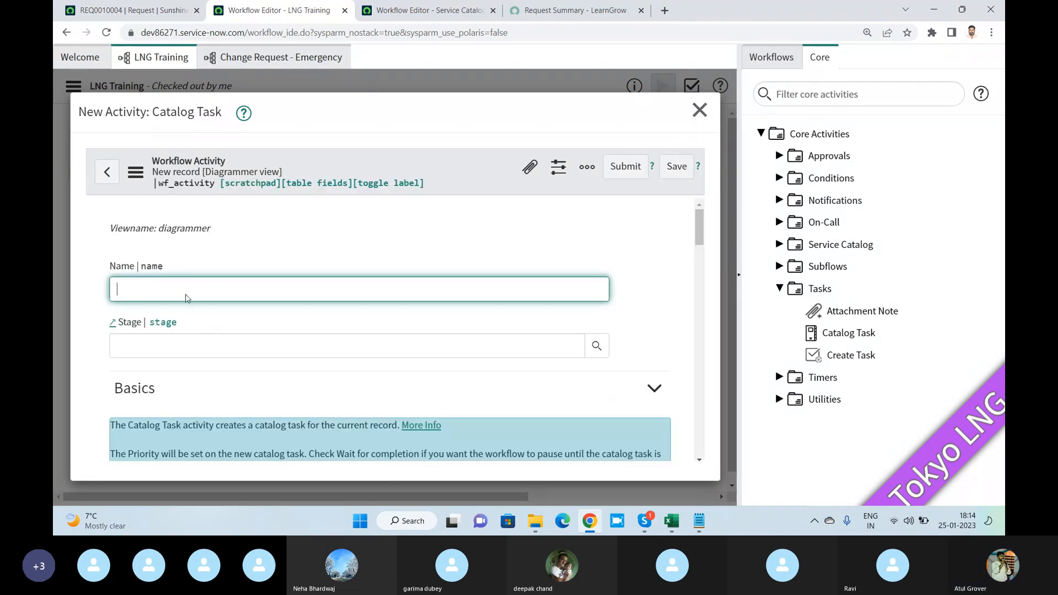
pyautogui.write('y tets')
pyautogui.scroll(-10, 195, 303)
pyautogui.click(180, 327)
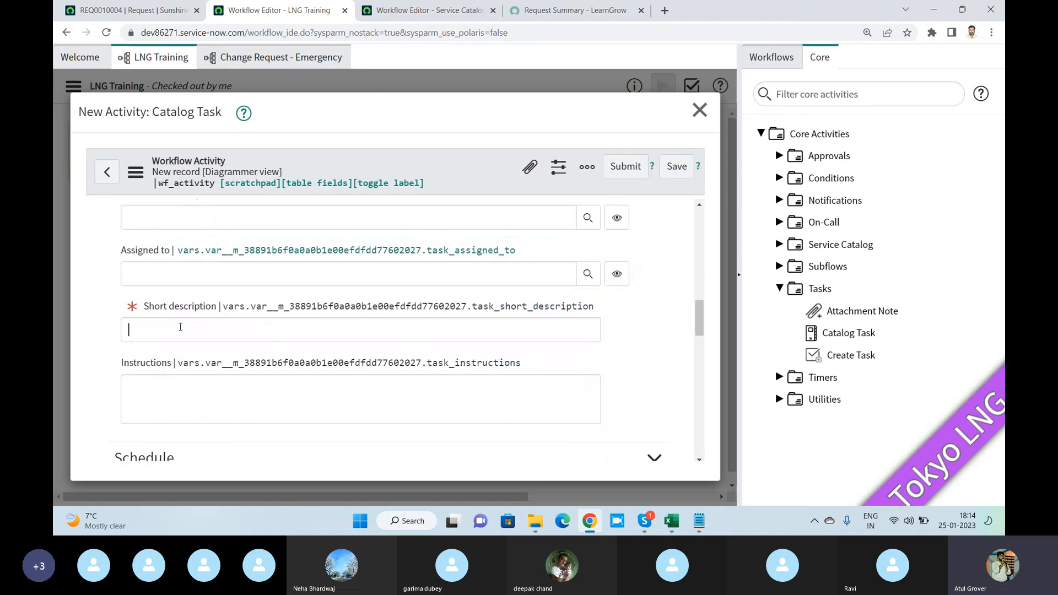
pyautogui.write('testr')
pyautogui.press('BackSpace')
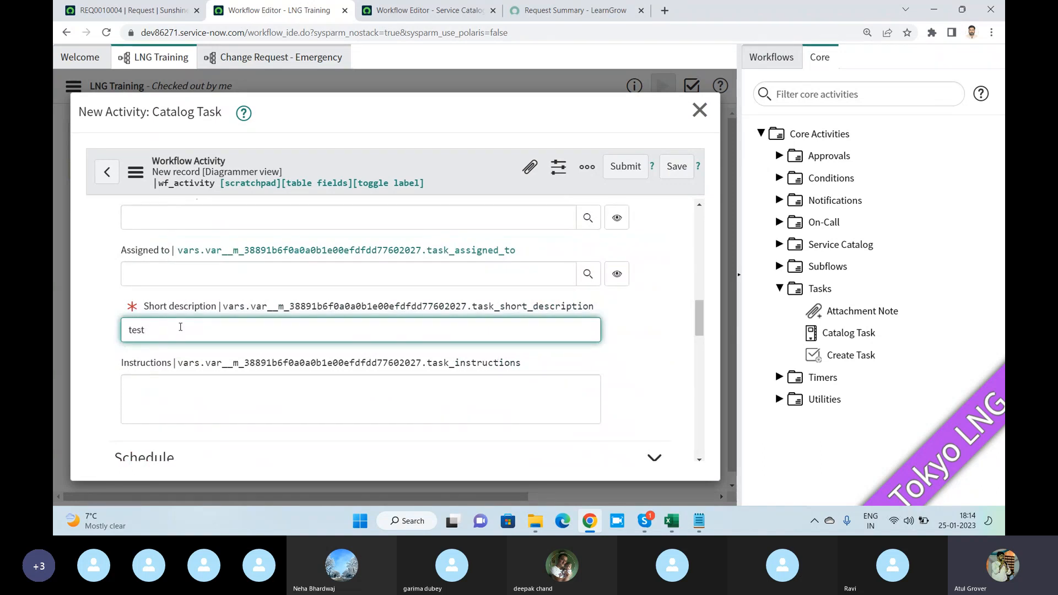
pyautogui.click(625, 168)
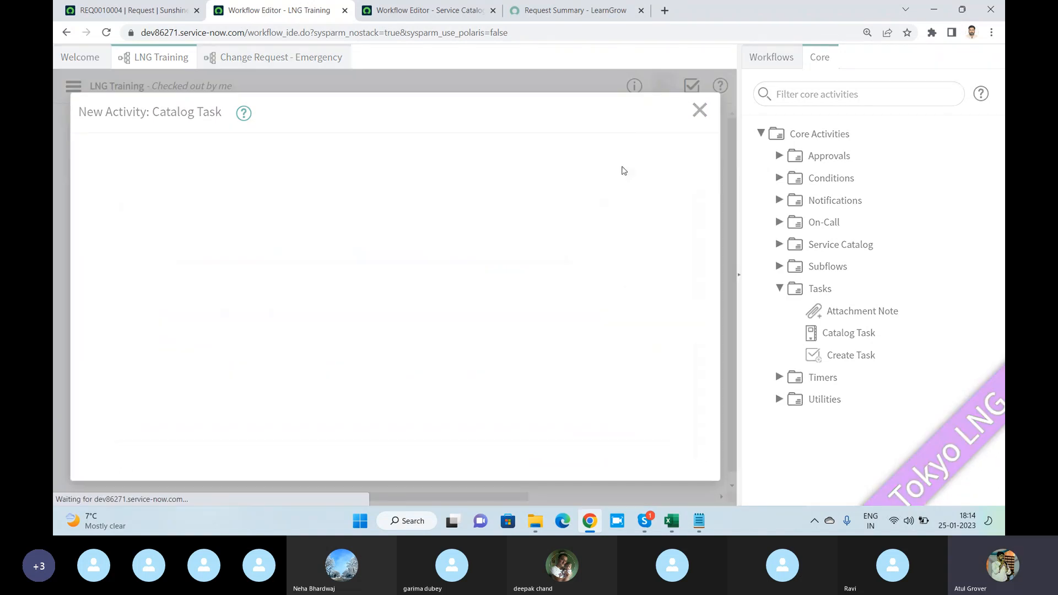
# - Connect the "Get the personal details" task to "my tets" and "my tets" to End, and publish the LNG Training workflow
pyautogui.click(614, 306)
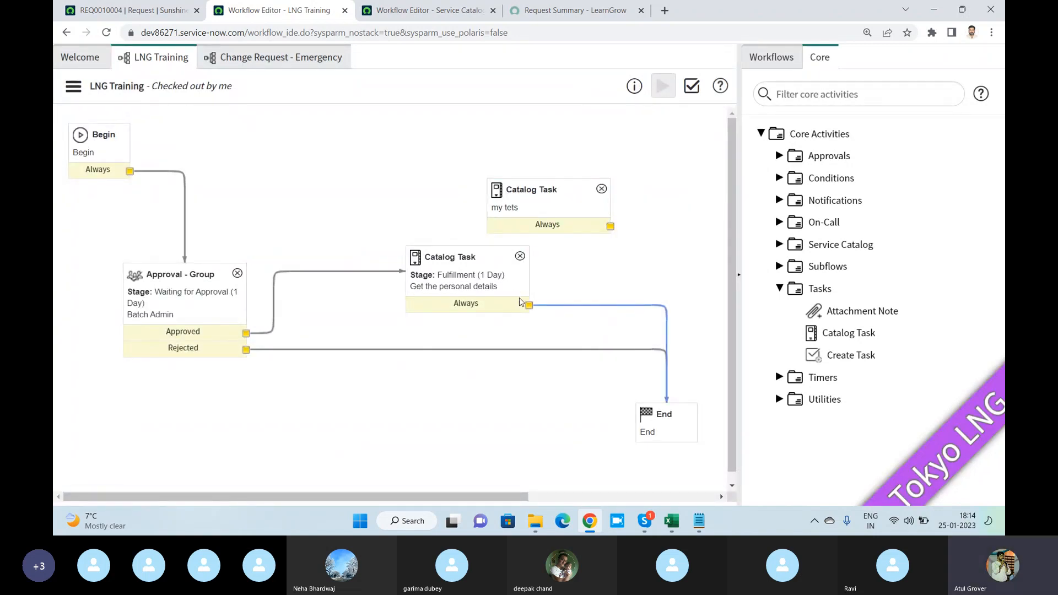
pyautogui.moveTo(528, 305); pyautogui.dragTo(667, 339)
pyautogui.moveTo(613, 227); pyautogui.dragTo(668, 419)
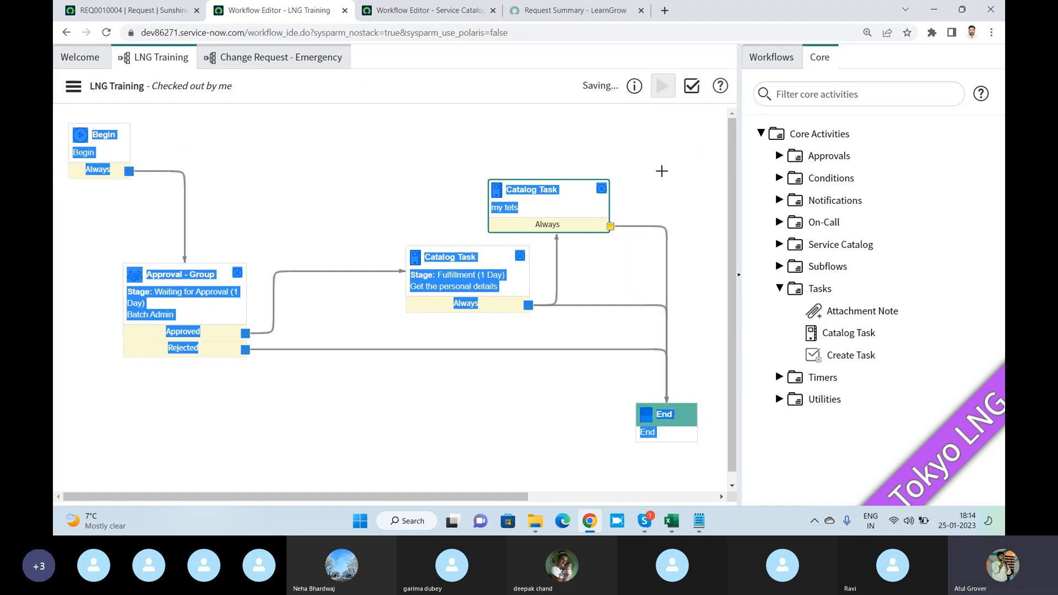
pyautogui.click(73, 87)
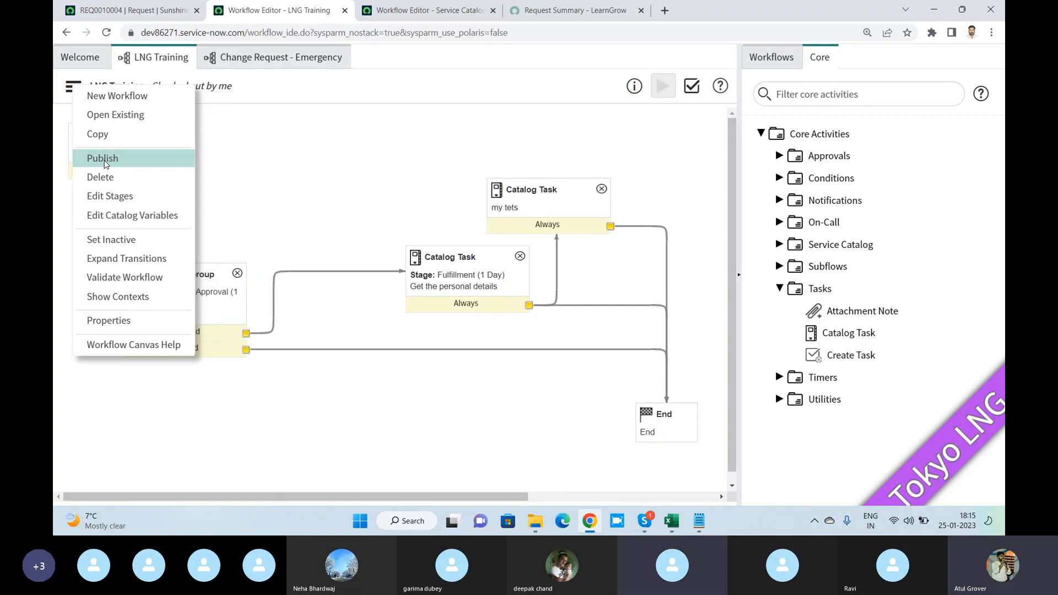
pyautogui.click(104, 161)
# - Open the calendar history of the LNG Training workflow version from its properties and examine the January 2023 entries
pyautogui.click(74, 87)
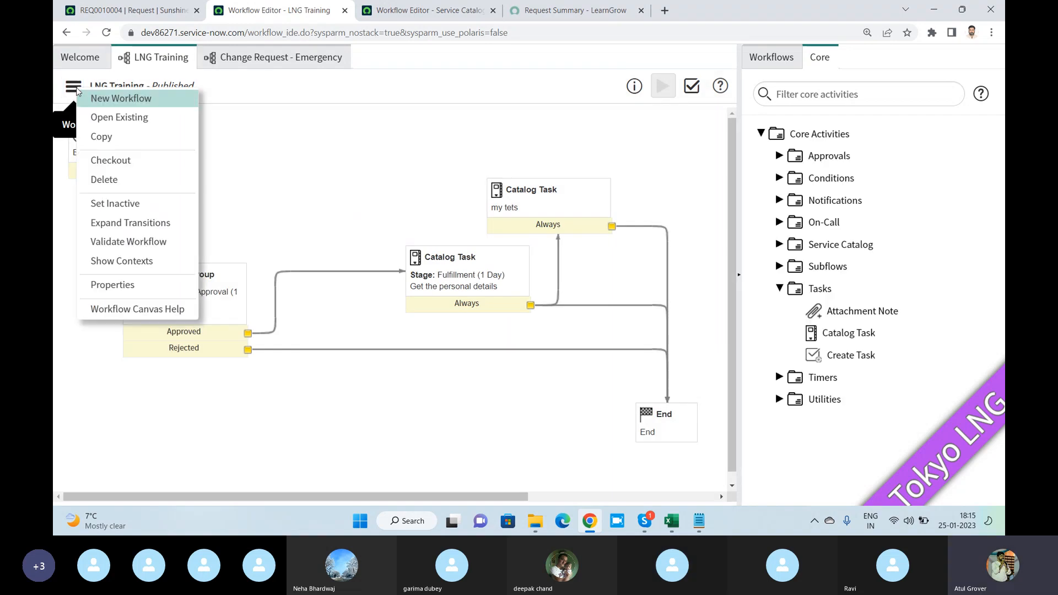
pyautogui.click(121, 282)
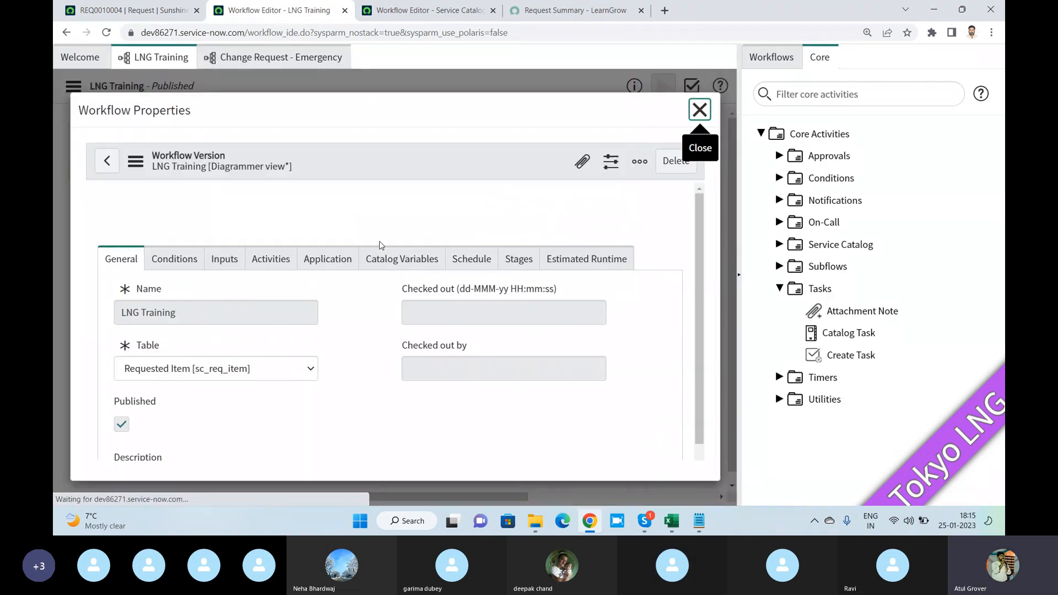
pyautogui.click(135, 164)
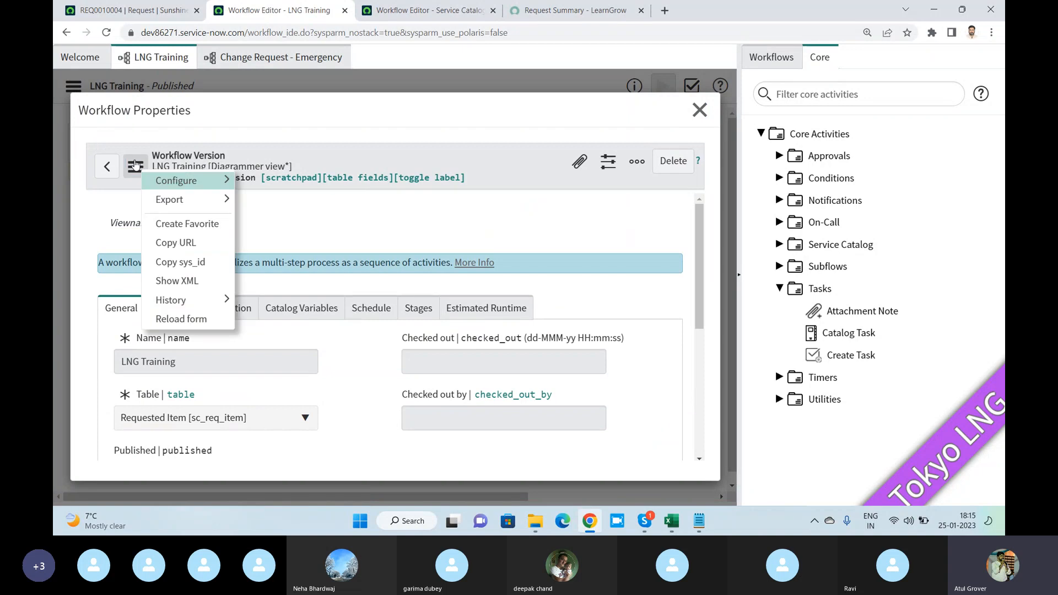
pyautogui.moveTo(218, 300)
pyautogui.click(262, 303)
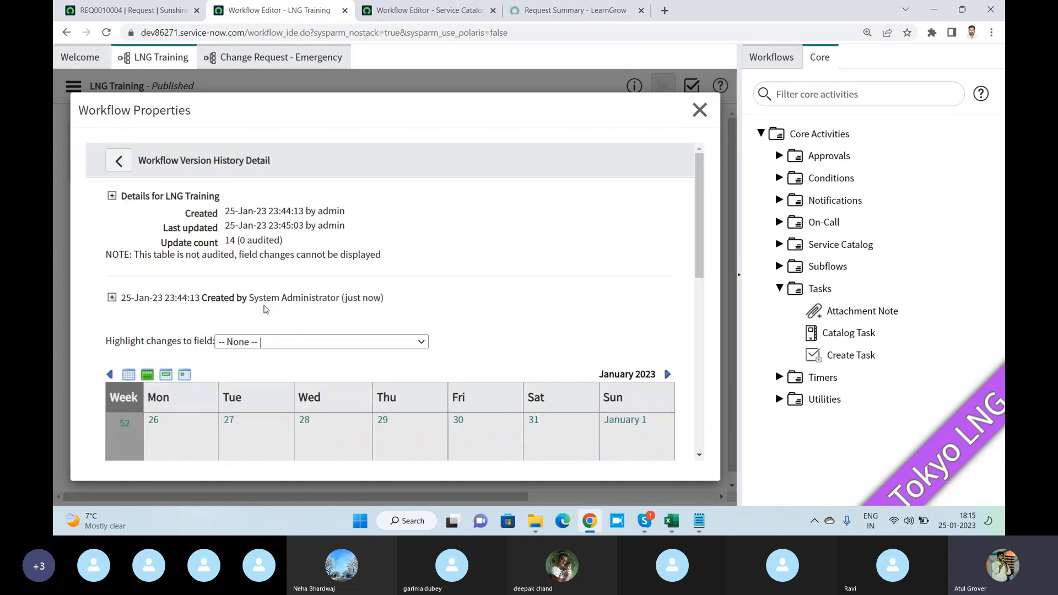
pyautogui.scroll(-3, 370, 247)
pyautogui.scroll(-6, 370, 248)
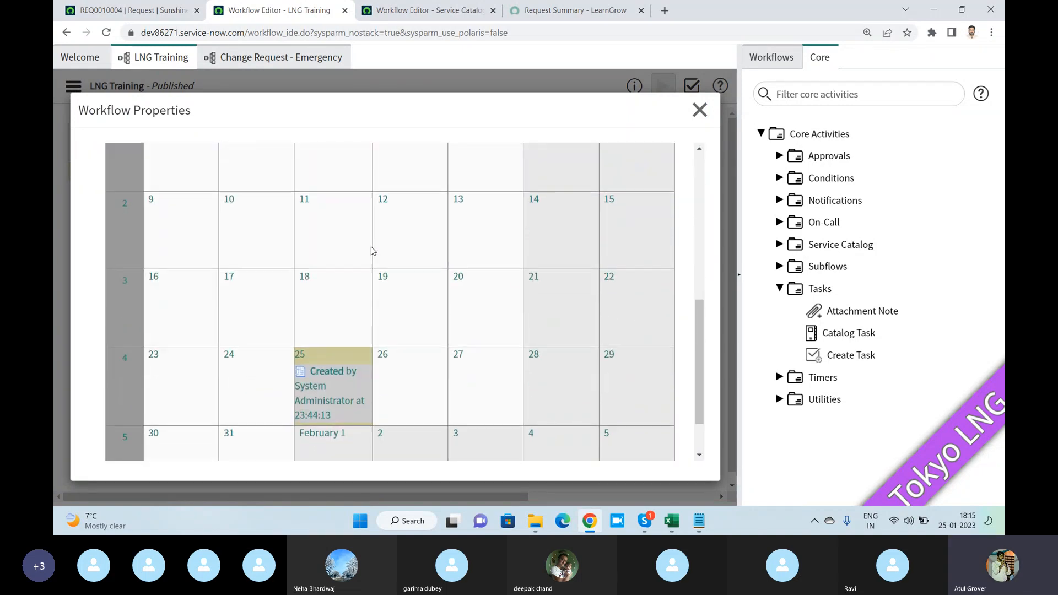
pyautogui.click(327, 314)
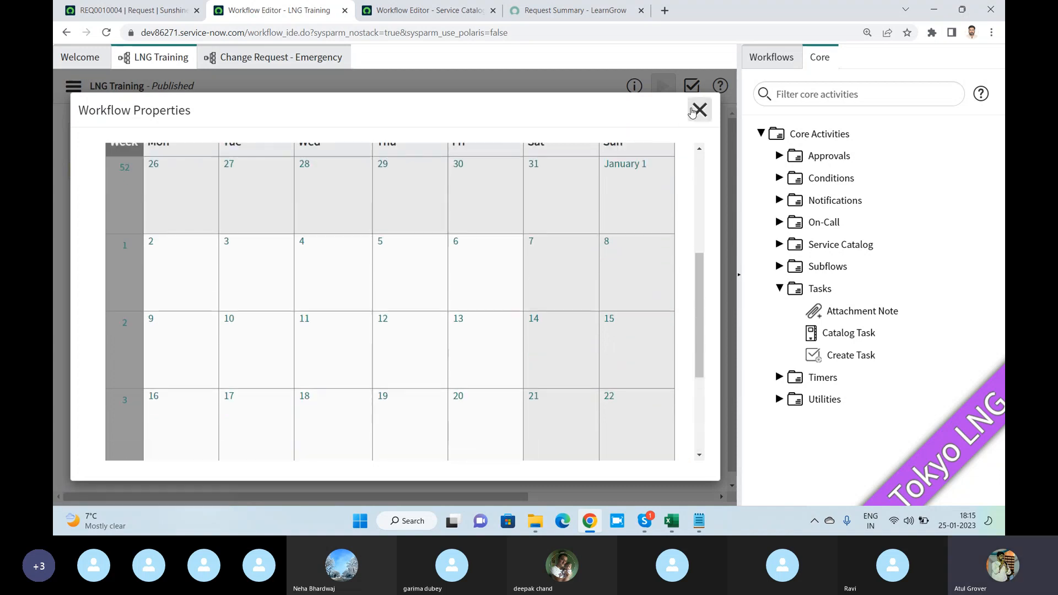
pyautogui.scroll(5, 300, 300)
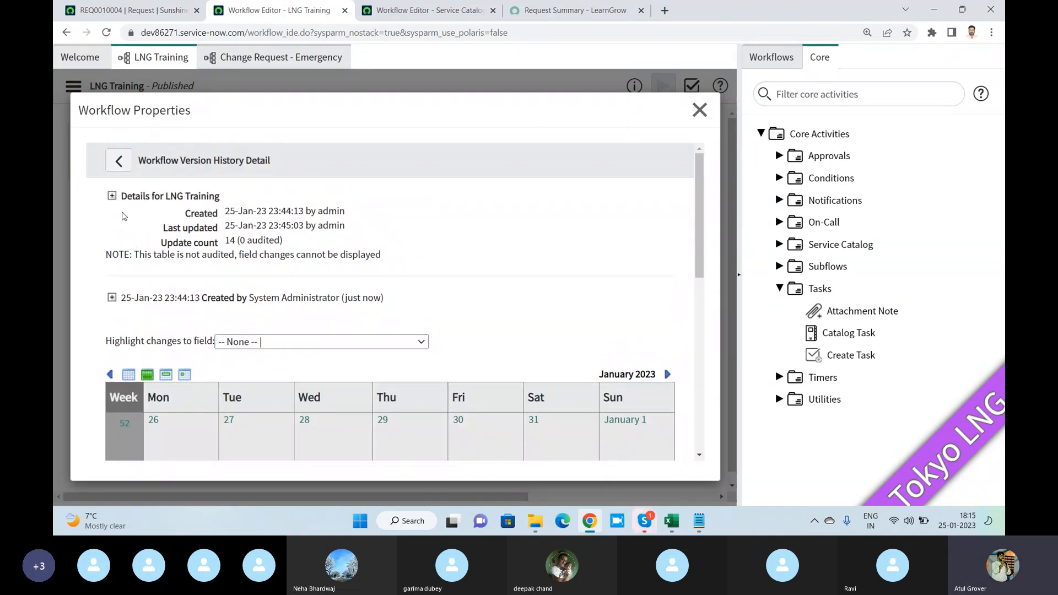
# - Expand the LNG Training version history details and review who modified the record and its recorded field values
pyautogui.click(111, 195)
pyautogui.scroll(-2, 236, 246)
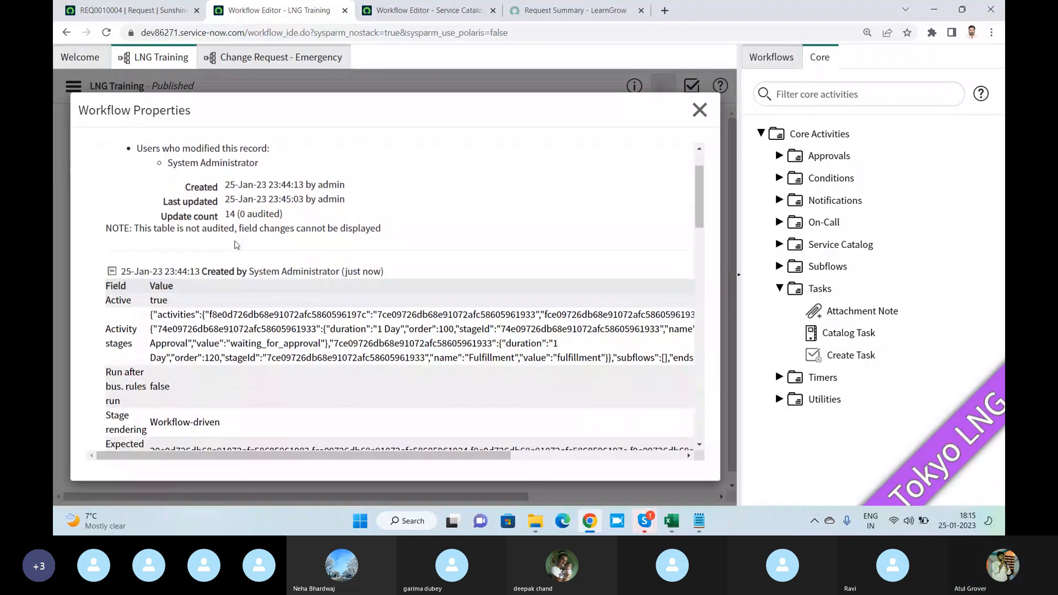
pyautogui.scroll(-3, 245, 237)
pyautogui.scroll(-10, 247, 235)
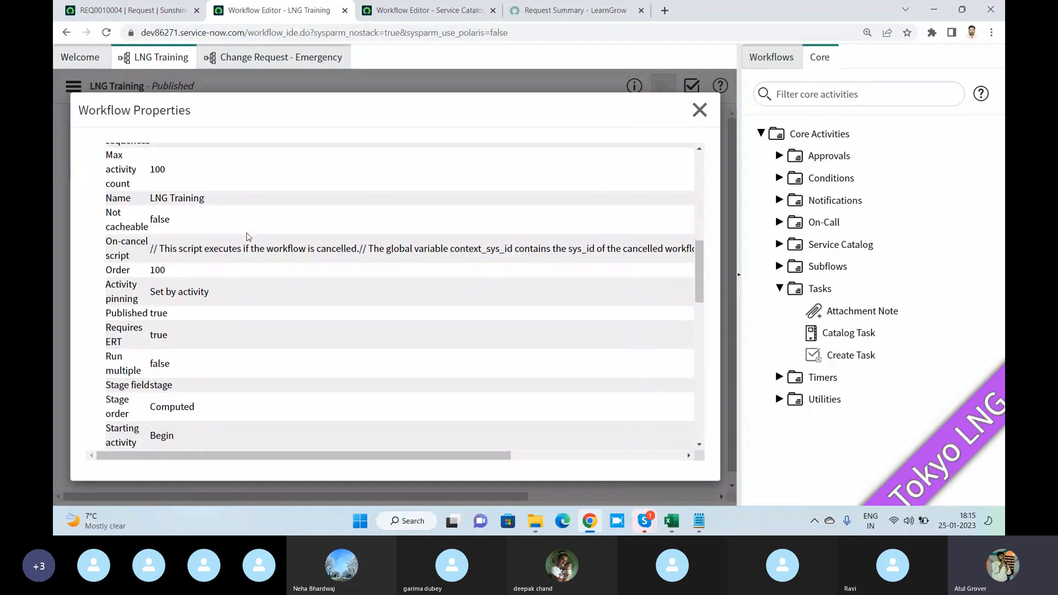
pyautogui.scroll(15, 144, 245)
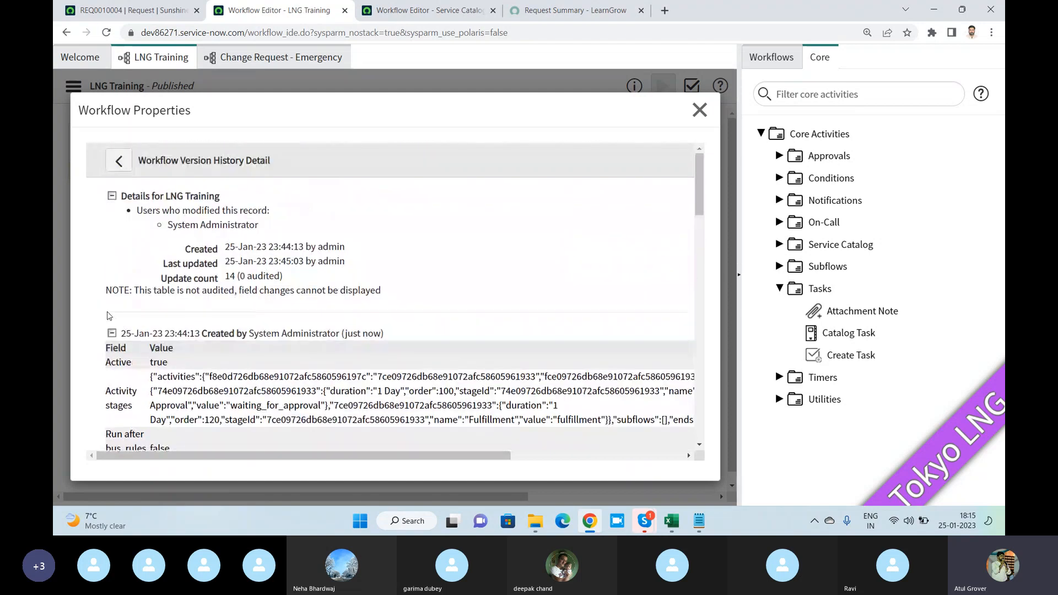
# - Collapse and expand the LNG Training version history details and examine the field values recorded when the version was created
pyautogui.scroll(-3, 135, 256)
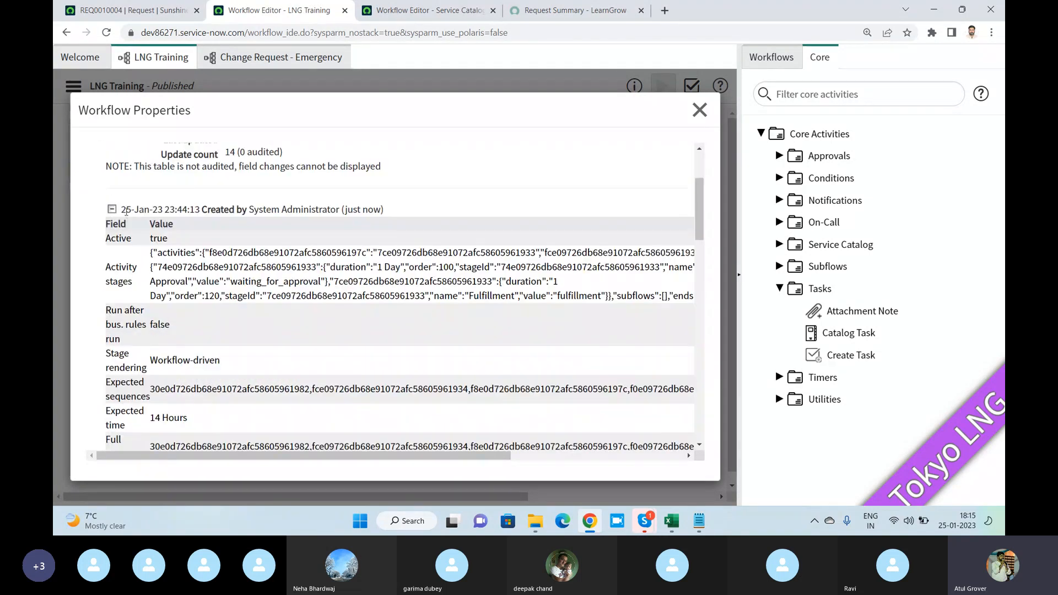
pyautogui.scroll(3, 127, 231)
pyautogui.click(111, 196)
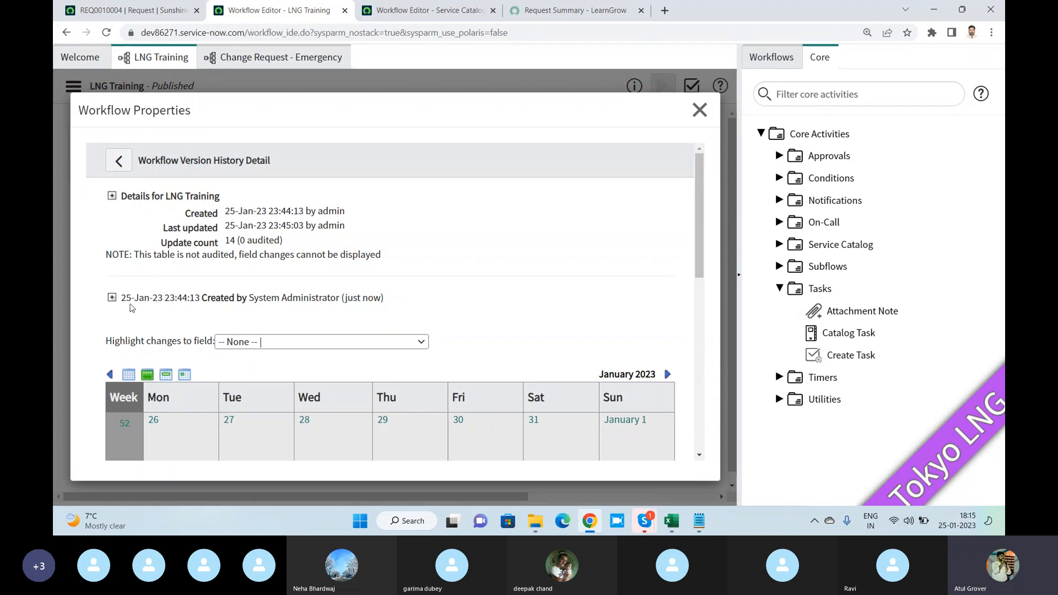
pyautogui.click(111, 298)
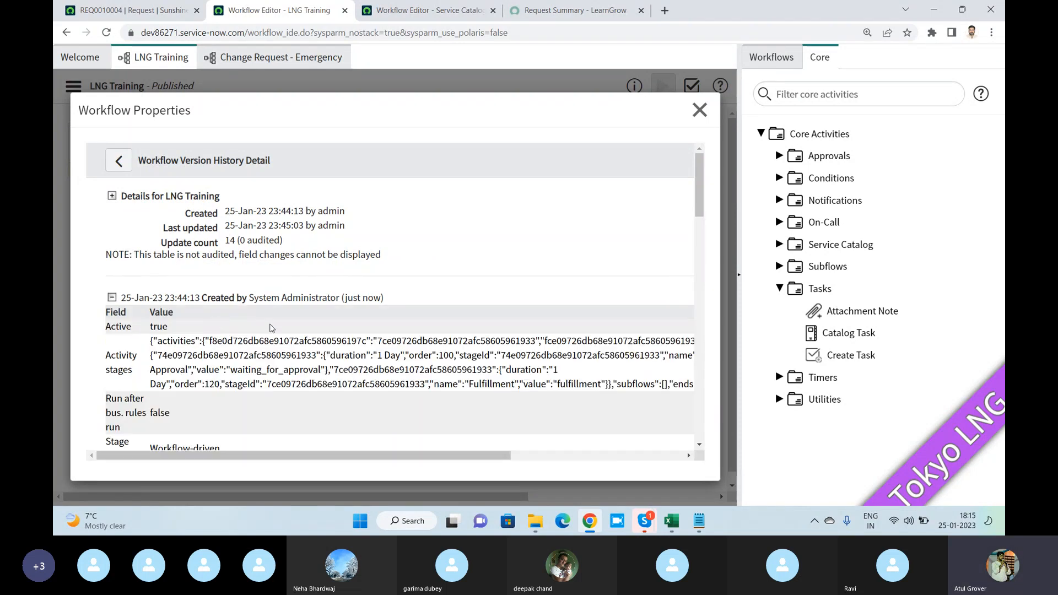
pyautogui.scroll(-3, 270, 329)
pyautogui.scroll(3, 238, 291)
pyautogui.click(111, 195)
pyautogui.moveTo(171, 289); pyautogui.dragTo(413, 283)
pyautogui.scroll(-8, 413, 282)
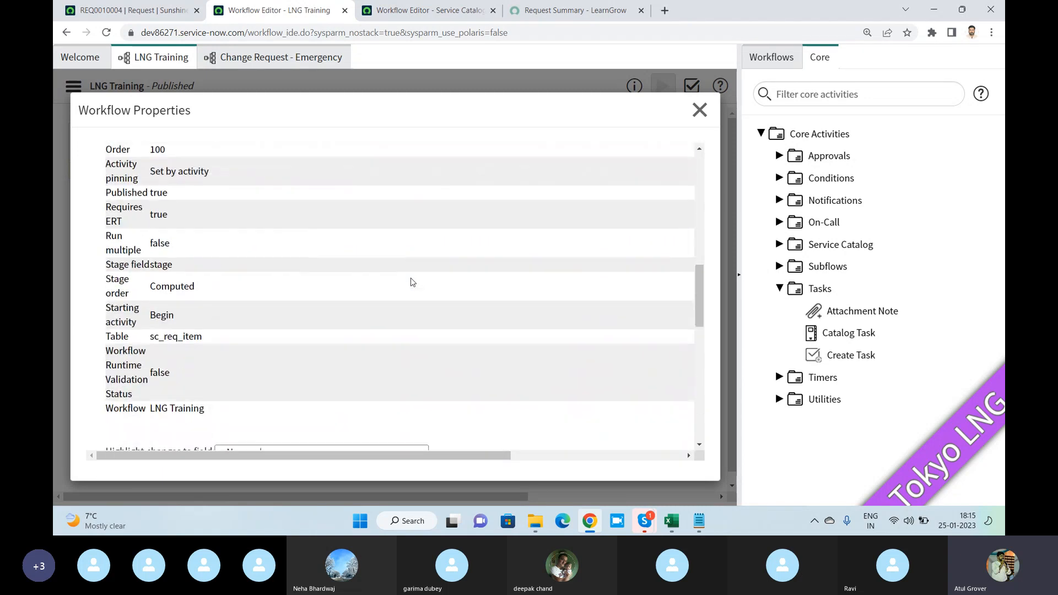
pyautogui.scroll(-4, 412, 282)
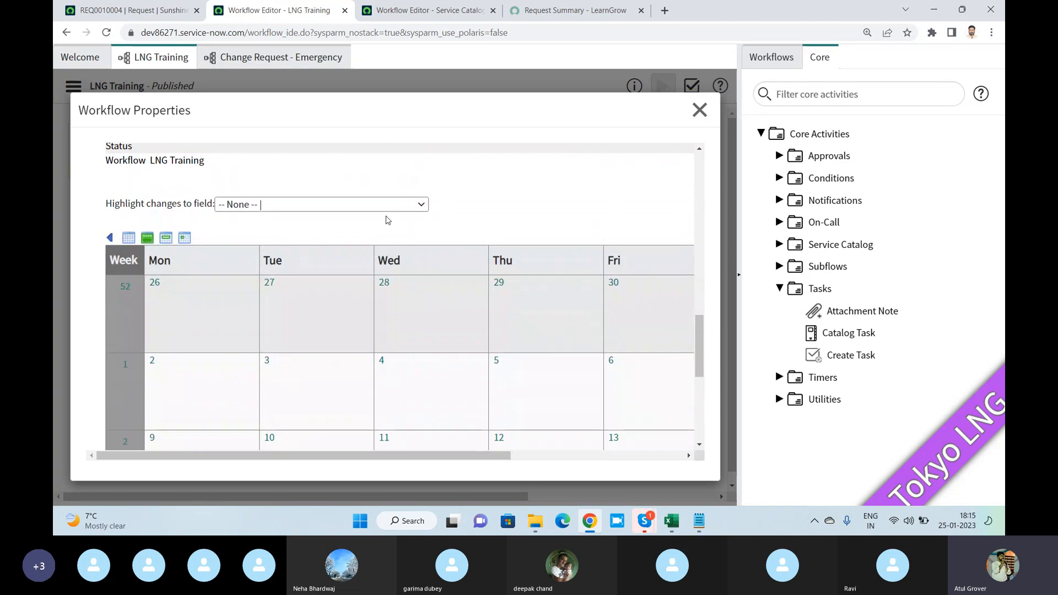
# - Highlight changes to the Published field in the version history calendar, review January 2023, and close the workflow properties
pyautogui.click(388, 213)
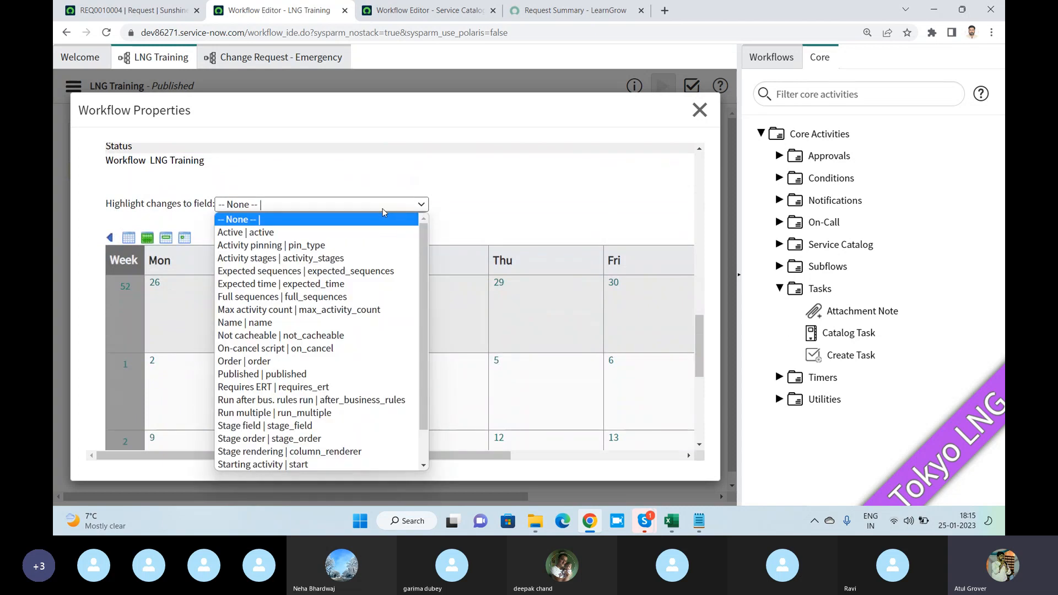
pyautogui.click(281, 375)
pyautogui.scroll(-10, 440, 279)
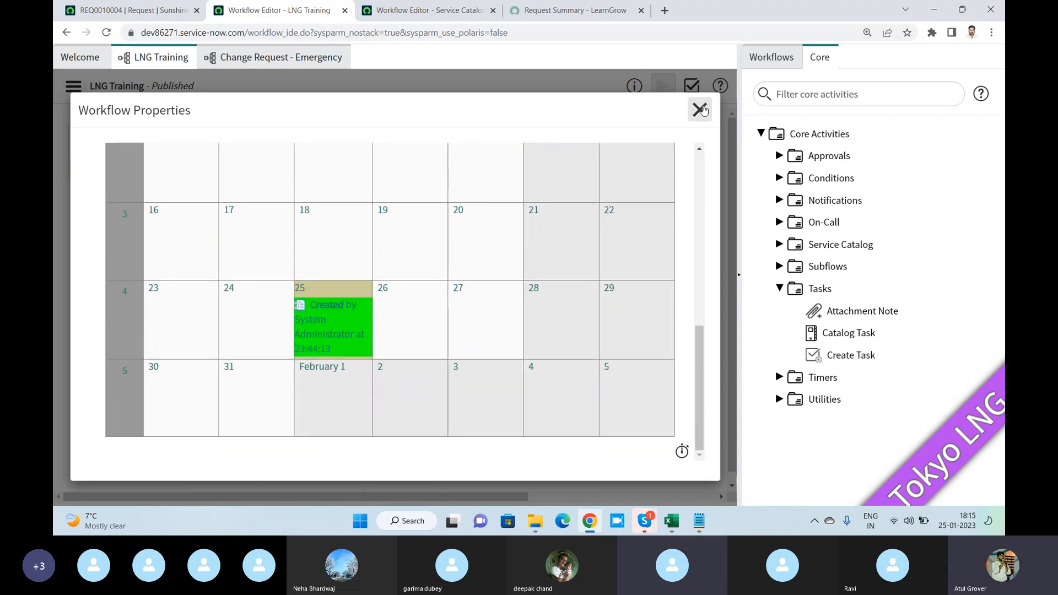
pyautogui.click(700, 110)
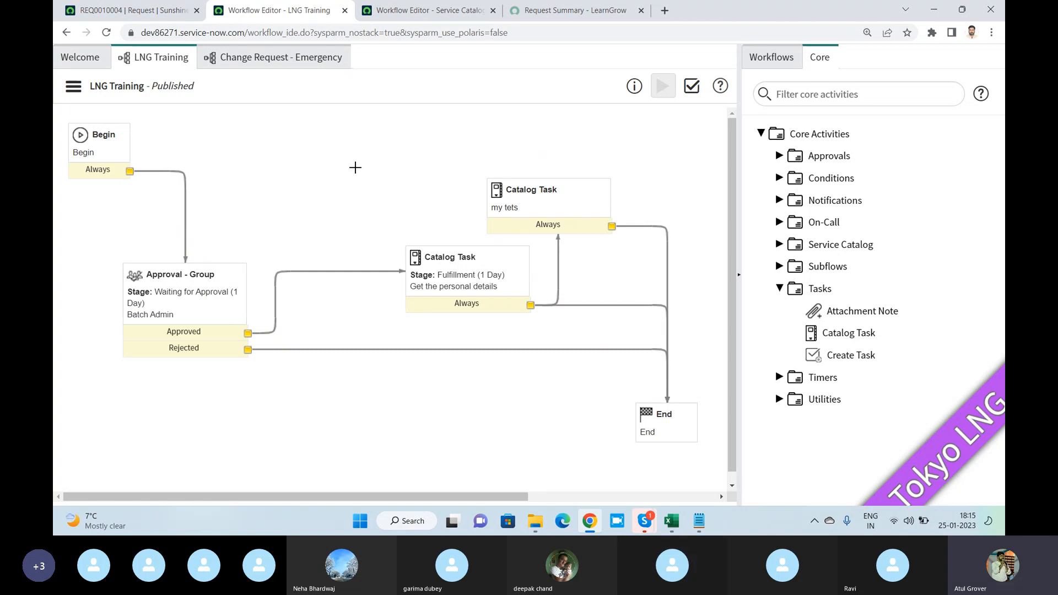
# - Examine the Approvals and Subflows core activities and the descriptions they offer
pyautogui.click(779, 156)
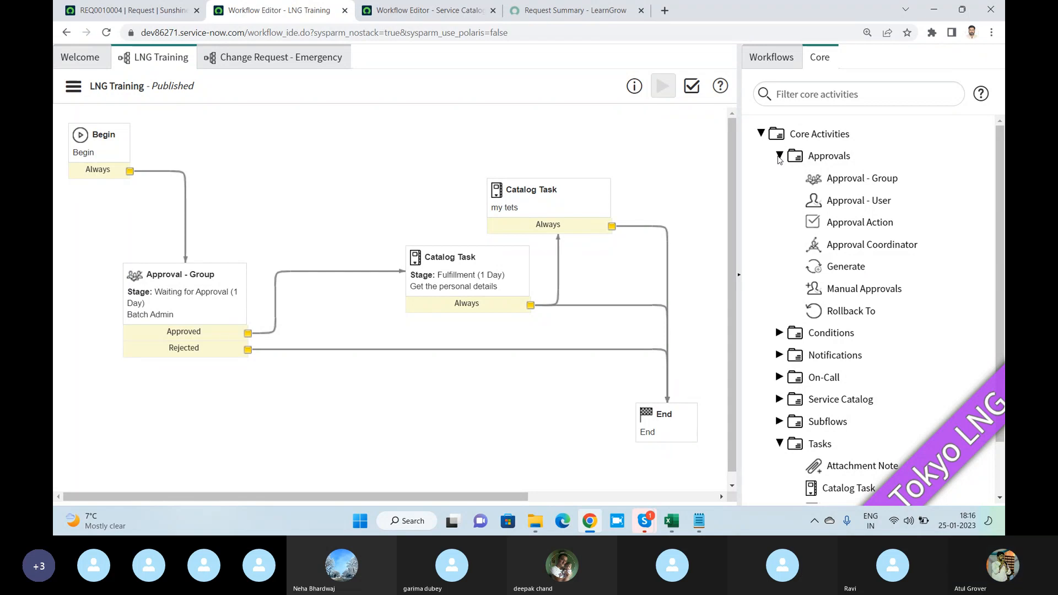
pyautogui.hotkey('alt', 'Tab')
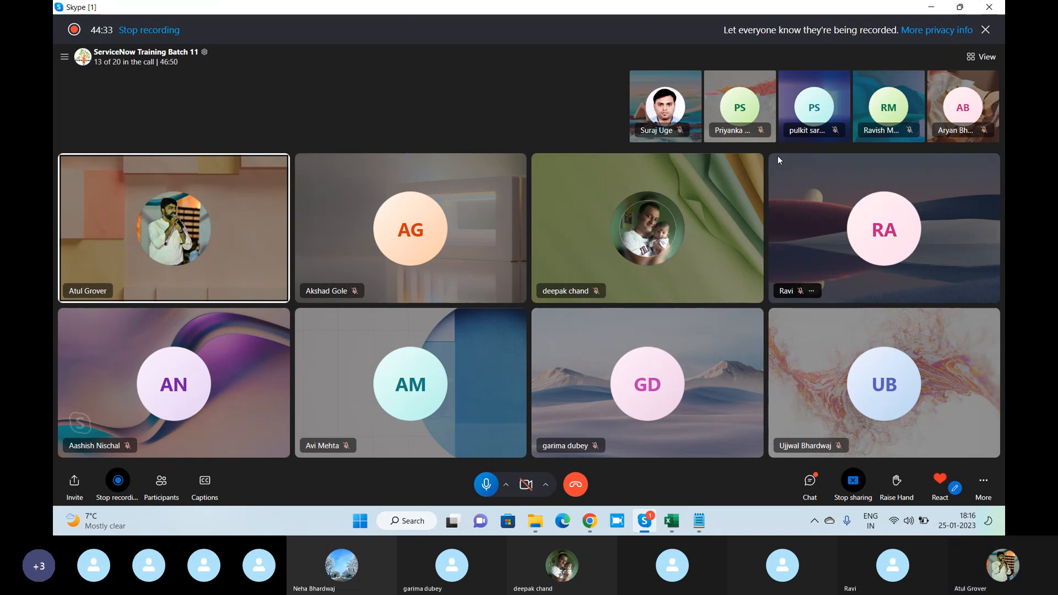
pyautogui.hotkey('alt', 'Tab')
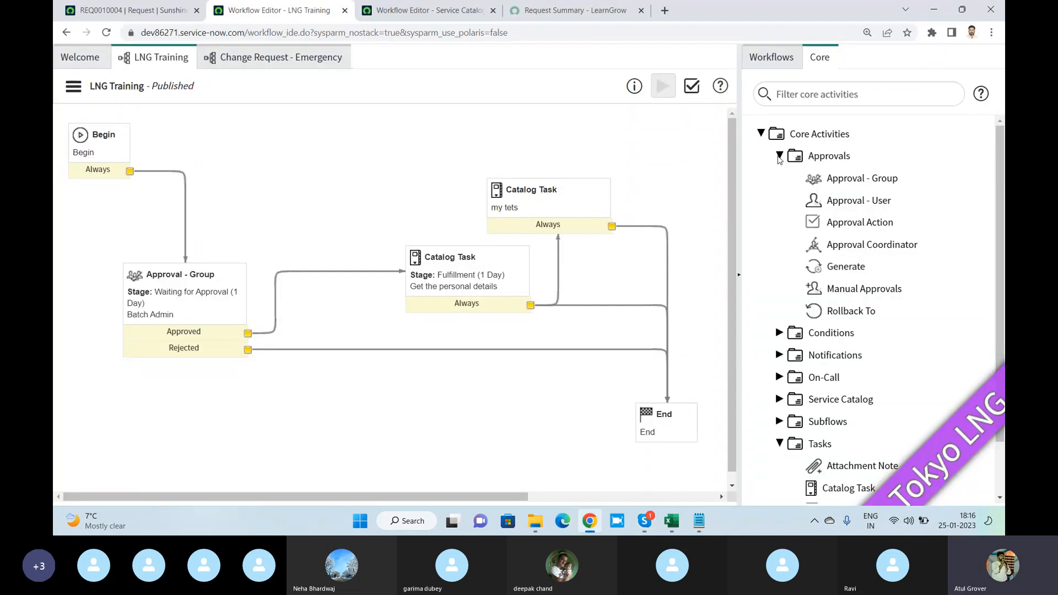
pyautogui.click(779, 422)
pyautogui.scroll(-2, 886, 353)
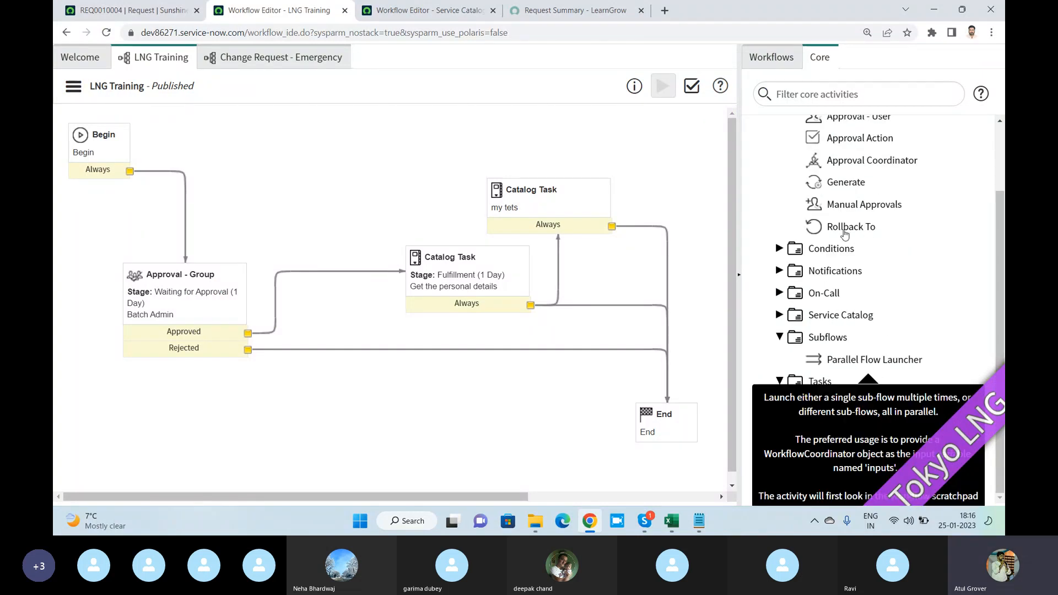
pyautogui.scroll(3, 845, 234)
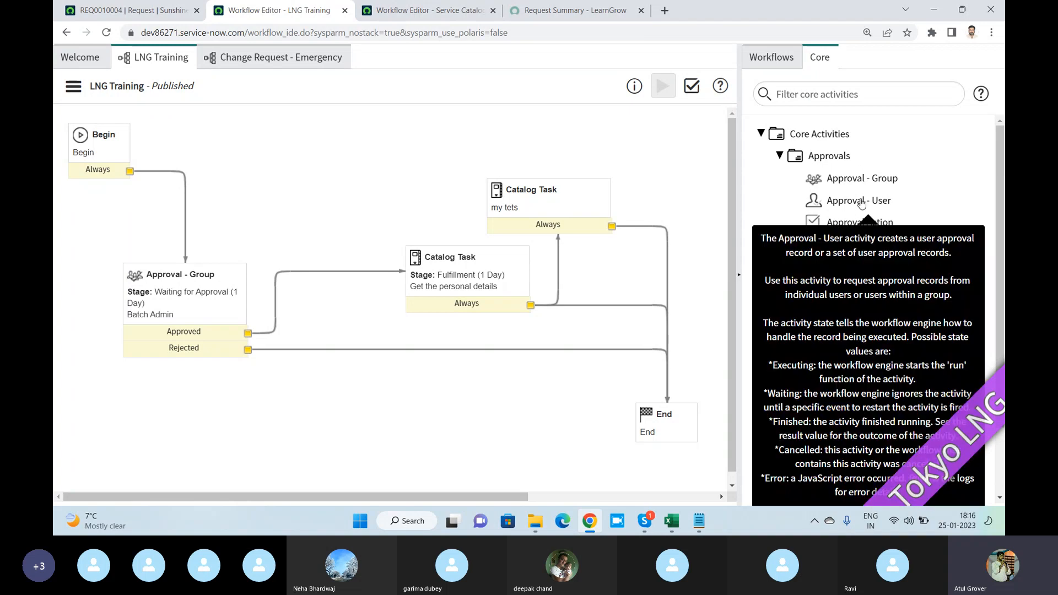
# - Check out the published LNG Training workflow so that an Approval - User activity can be added
pyautogui.click(862, 202)
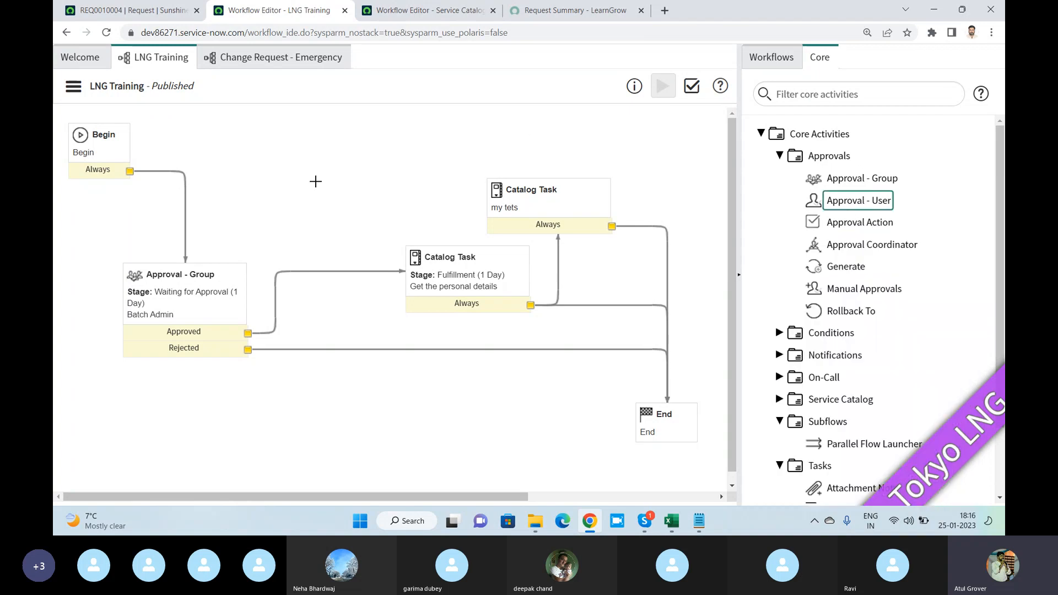
pyautogui.click(73, 86)
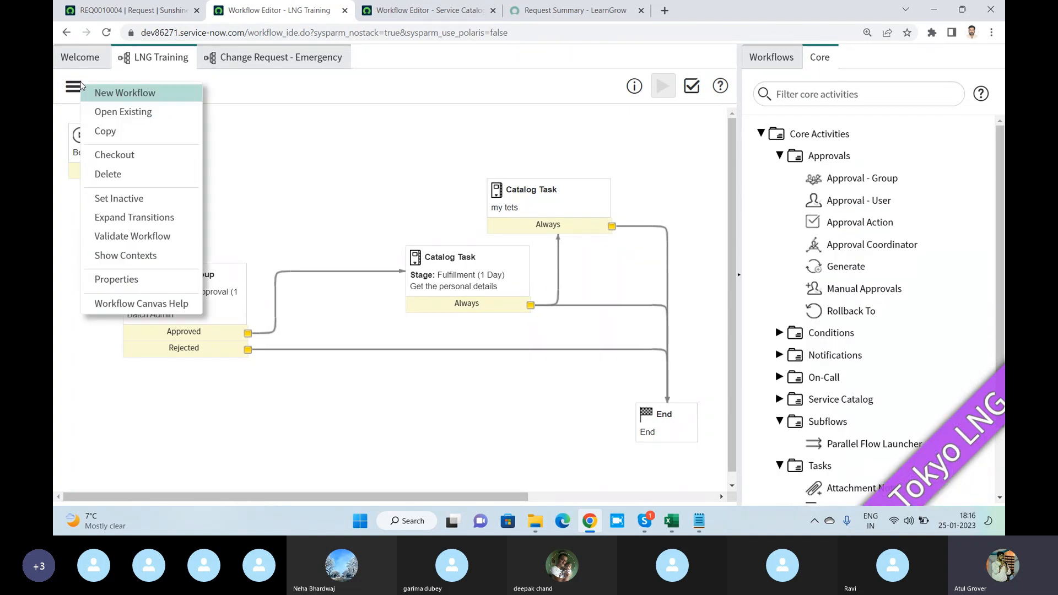
pyautogui.click(113, 156)
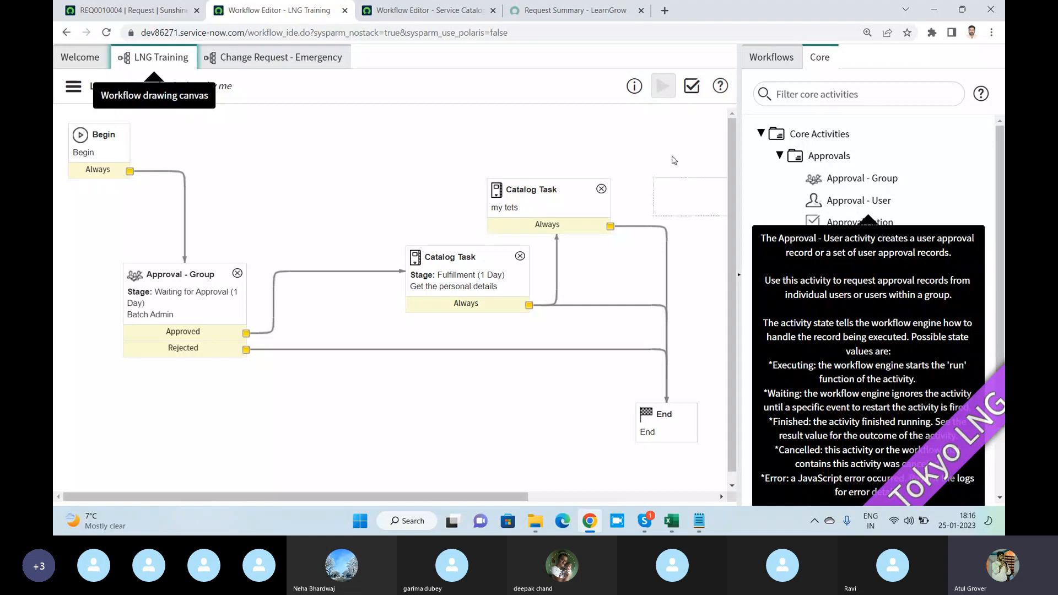
# - Add an Approval - User activity above the existing approval flow and give it a name referring to the users' manager
pyautogui.moveTo(859, 201); pyautogui.dragTo(344, 158)
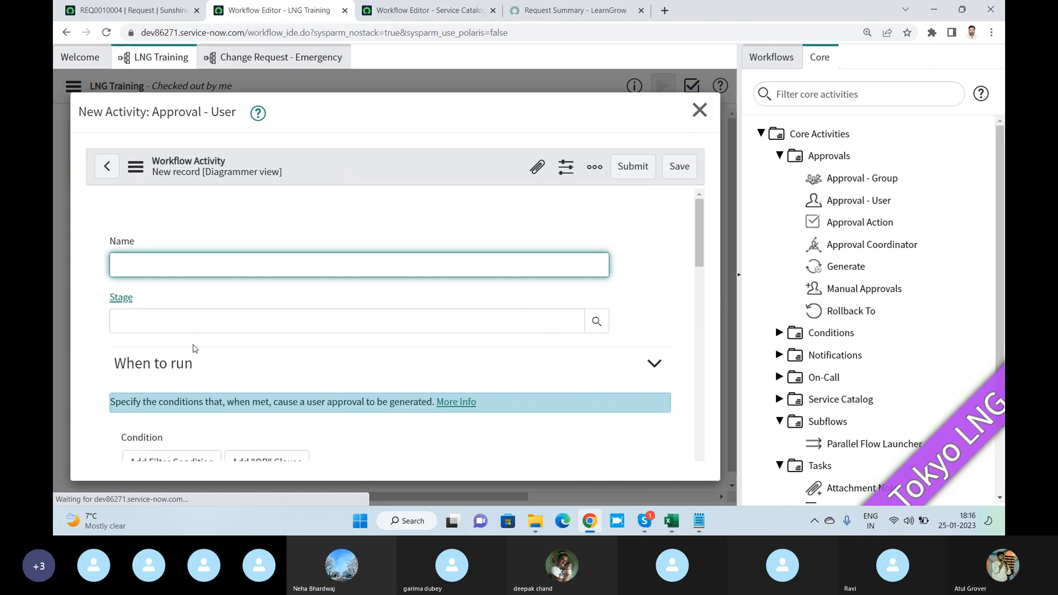
pyautogui.write('s namang')
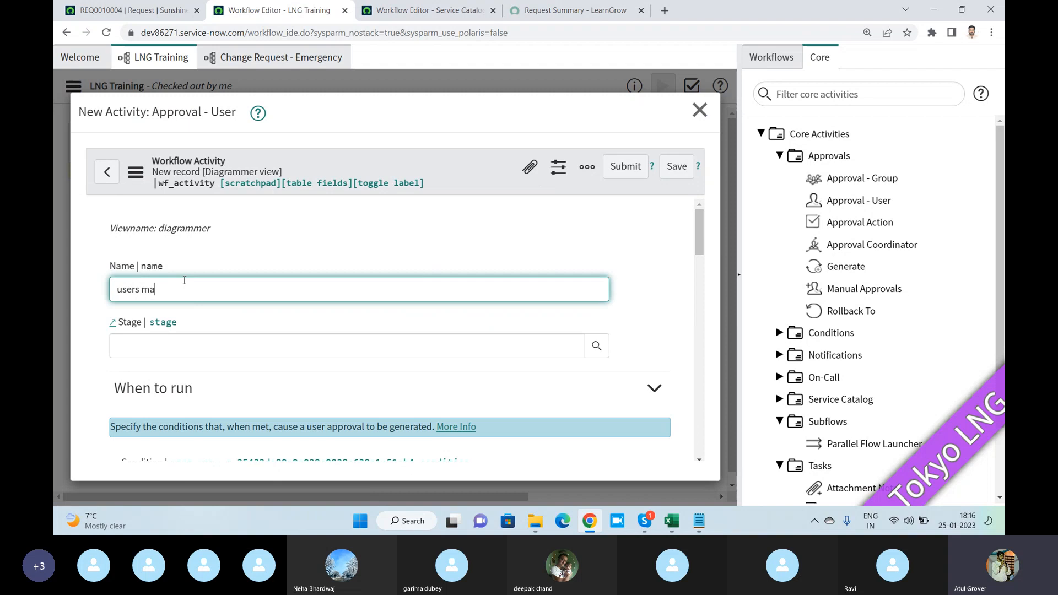
pyautogui.write('nagee')
# - Unlock the Users and Groups approver lists of the new Approval - User activity, leaving both search fields empty
pyautogui.scroll(-6, 191, 296)
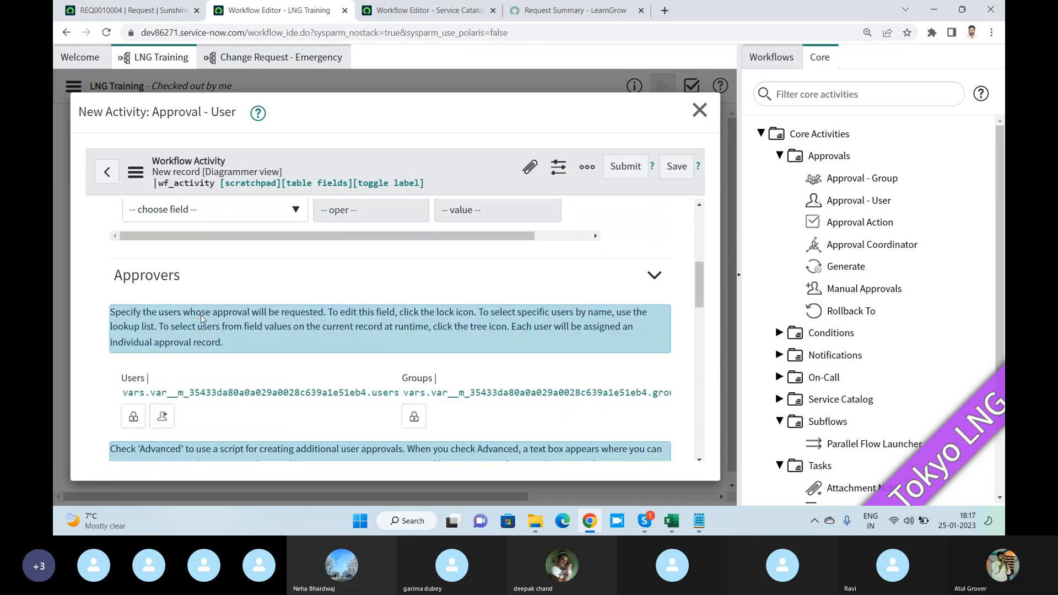
pyautogui.scroll(-1, 202, 319)
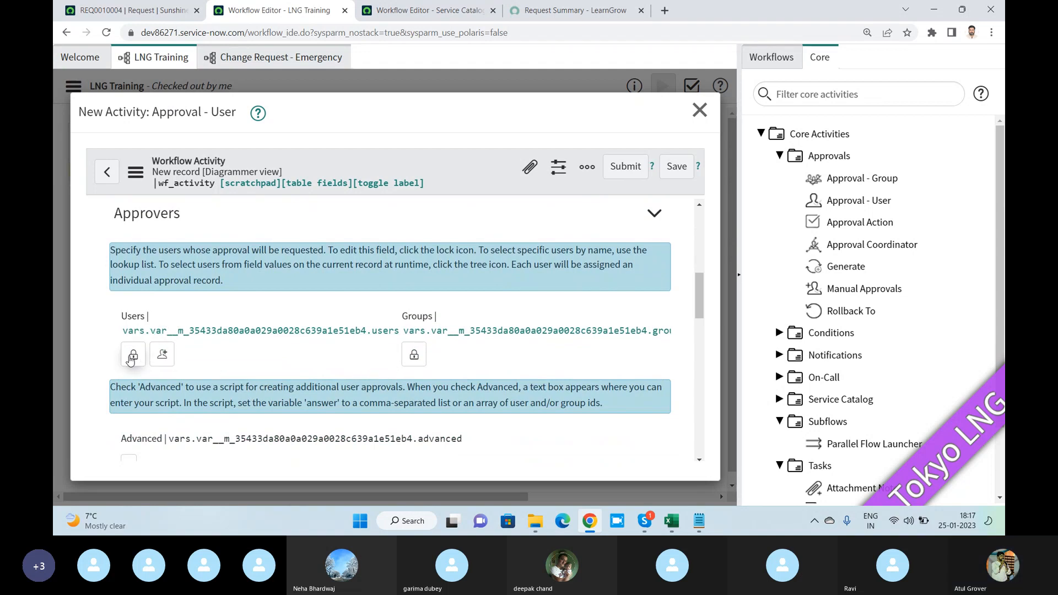
pyautogui.click(133, 356)
pyautogui.write('u')
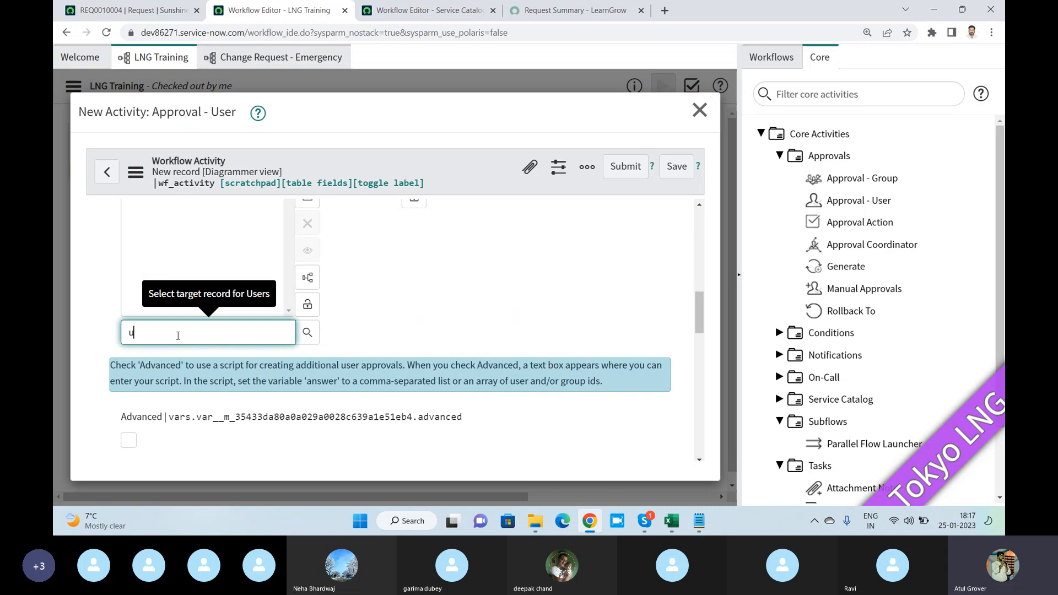
pyautogui.write('see')
pyautogui.scroll(4, 178, 336)
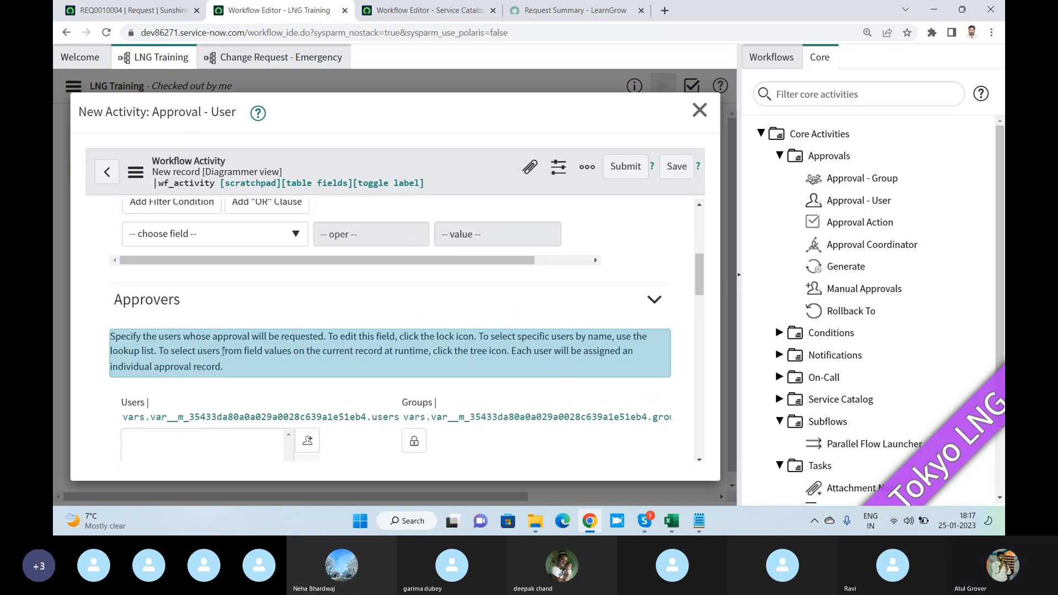
pyautogui.scroll(-2, 225, 355)
pyautogui.press('BackSpace')
pyautogui.press('BackSpace')
pyautogui.press('BackSpace')
pyautogui.press('BackSpace')
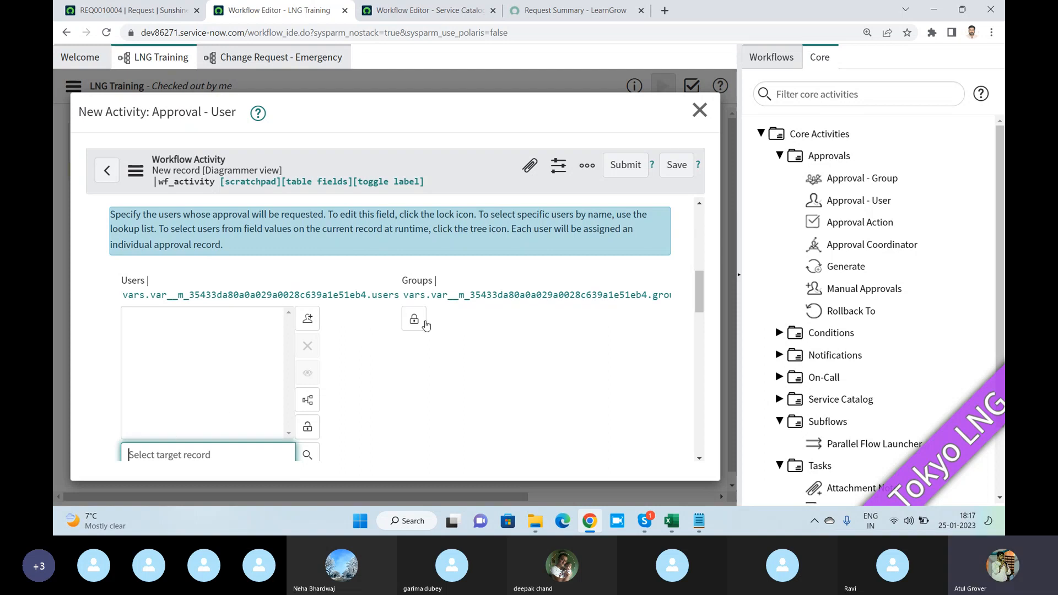
pyautogui.click(414, 319)
pyautogui.scroll(-3, 507, 331)
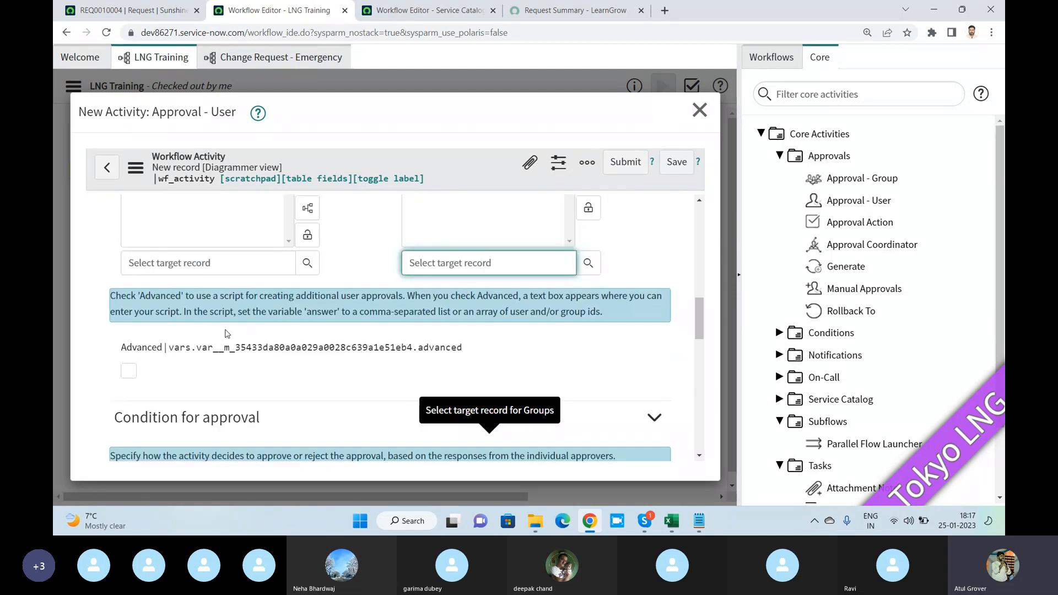
# - Enable the Advanced option for approvers and insert a blank line below the 'id1' example in the additional approvers script
pyautogui.click(129, 370)
pyautogui.scroll(-3, 265, 358)
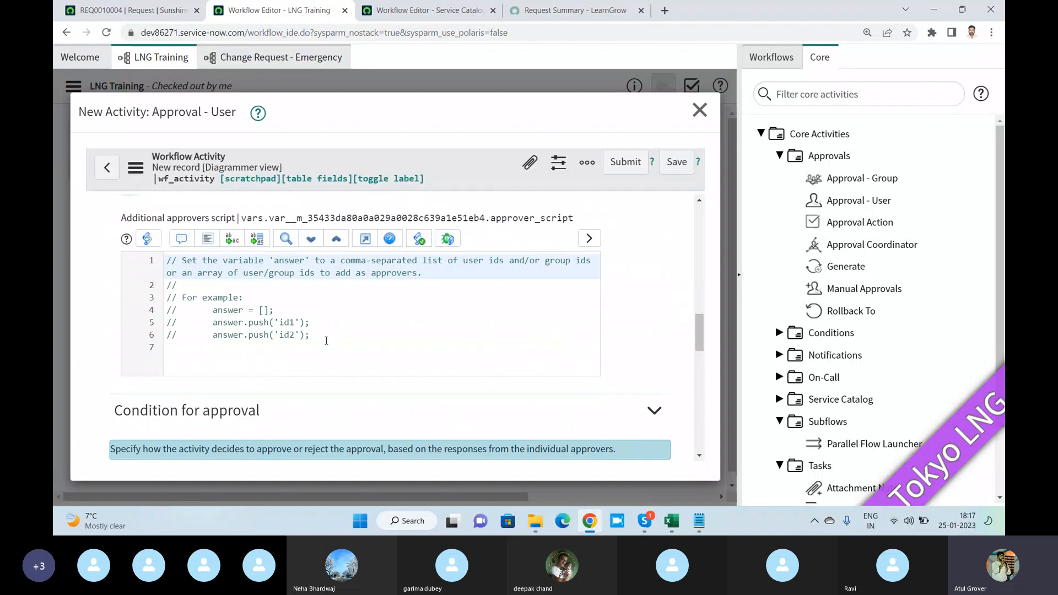
pyautogui.click(342, 329)
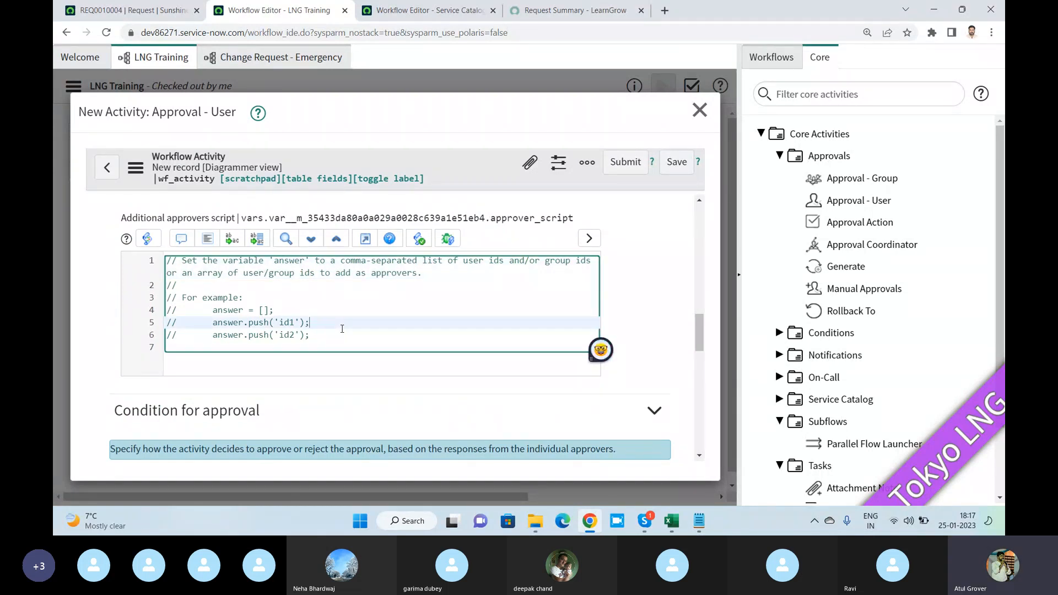
pyautogui.press('Return')
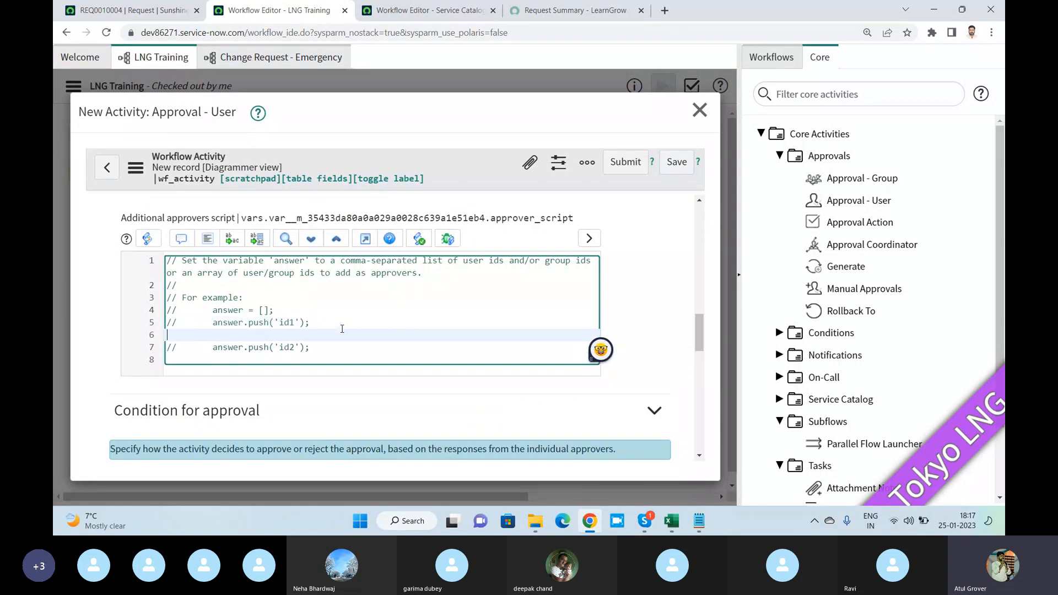
# - Draft a "sys_user" reference on the new script line and replace it with the note "Dot walk"
pyautogui.write('.')
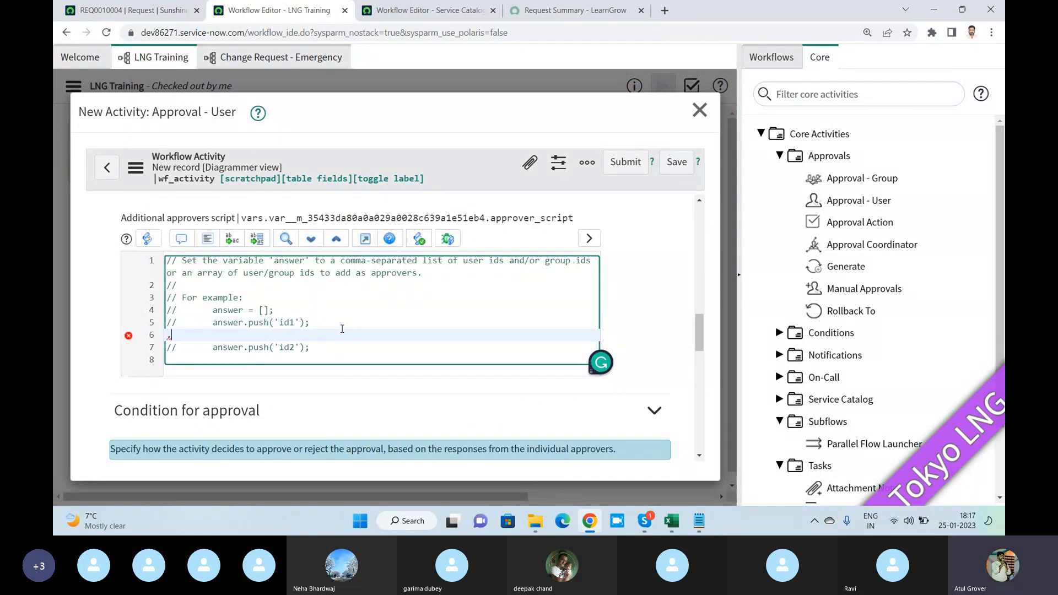
pyautogui.press('BackSpace')
pyautogui.write('sys_')
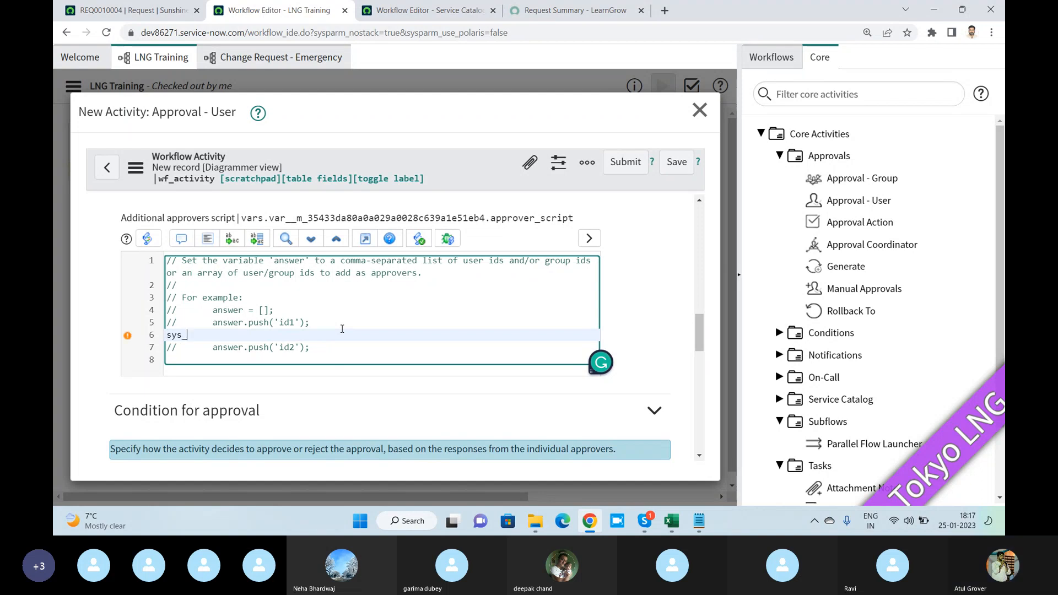
pyautogui.write('user')
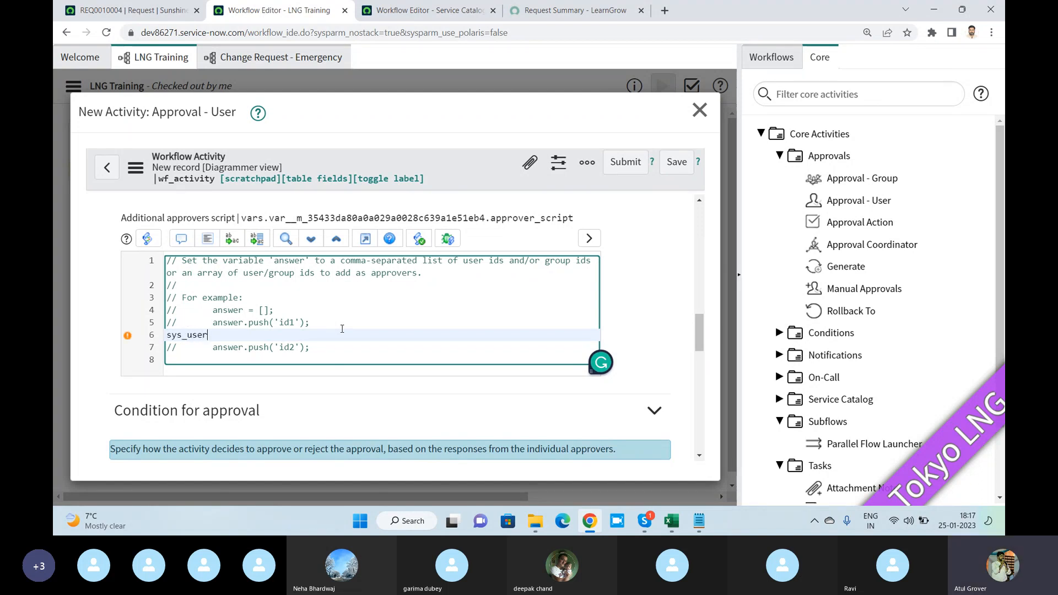
pyautogui.write('.')
pyautogui.press('BackSpace')
pyautogui.press('BackSpace')
pyautogui.press('BackSpace')
pyautogui.press('BackSpace')
pyautogui.press('BackSpace')
pyautogui.press('BackSpace')
pyautogui.press('BackSpace')
pyautogui.write('D')
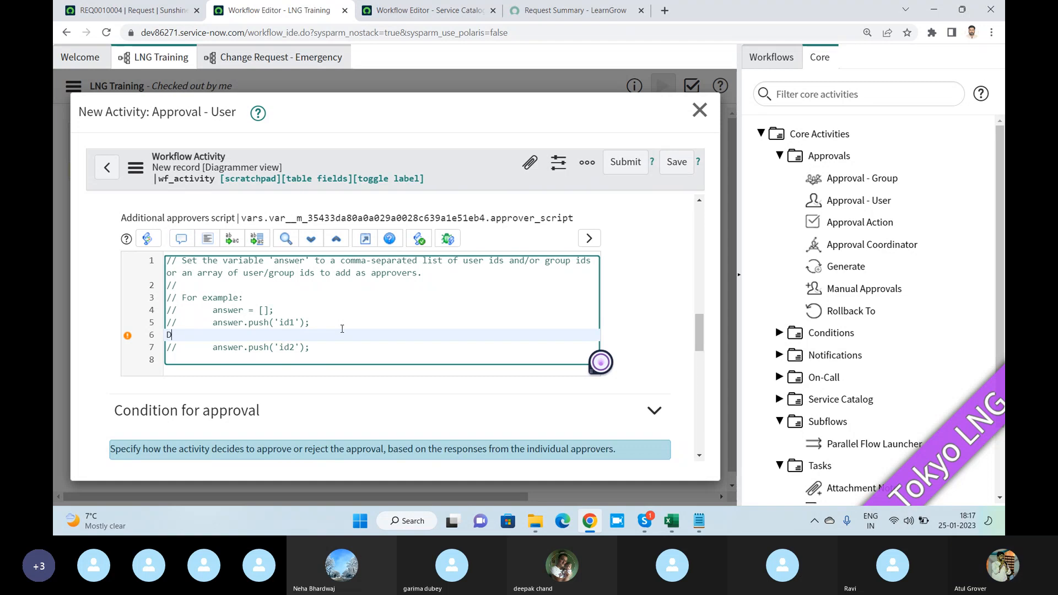
pyautogui.write('ot walk')
# - Load the Users list in a new browser tab from dev86271.service-now.com/sys_user_list.do
pyautogui.click(665, 12)
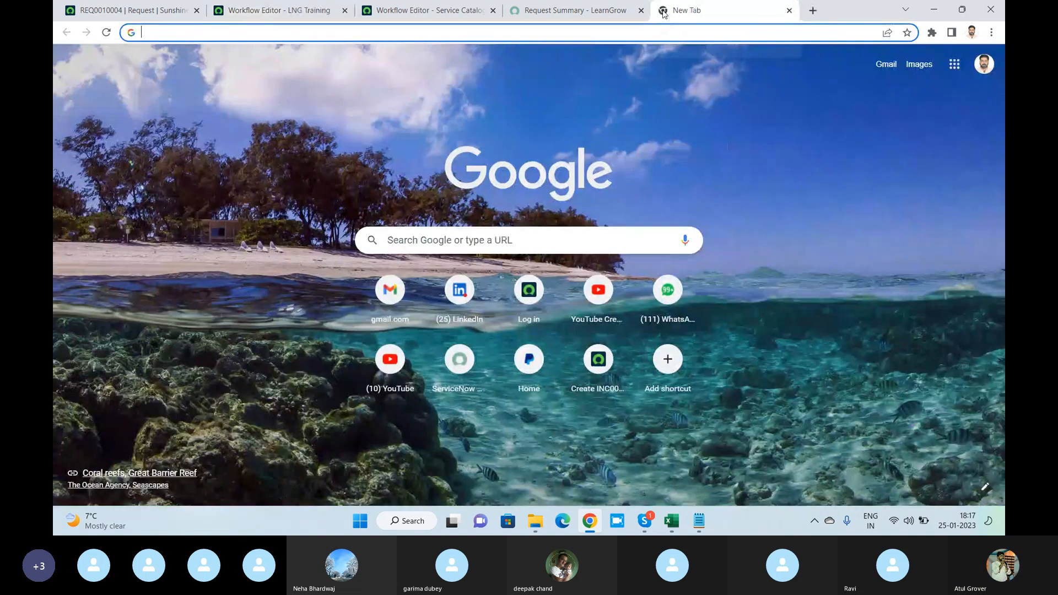
pyautogui.write('dev')
pyautogui.press('Right')
pyautogui.write('/sys')
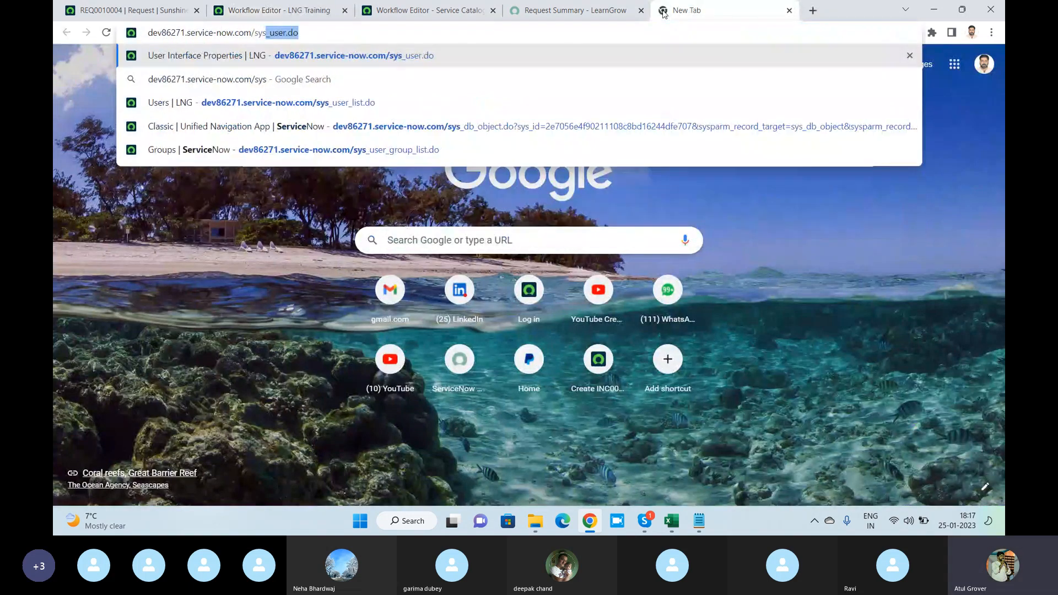
pyautogui.press('Right')
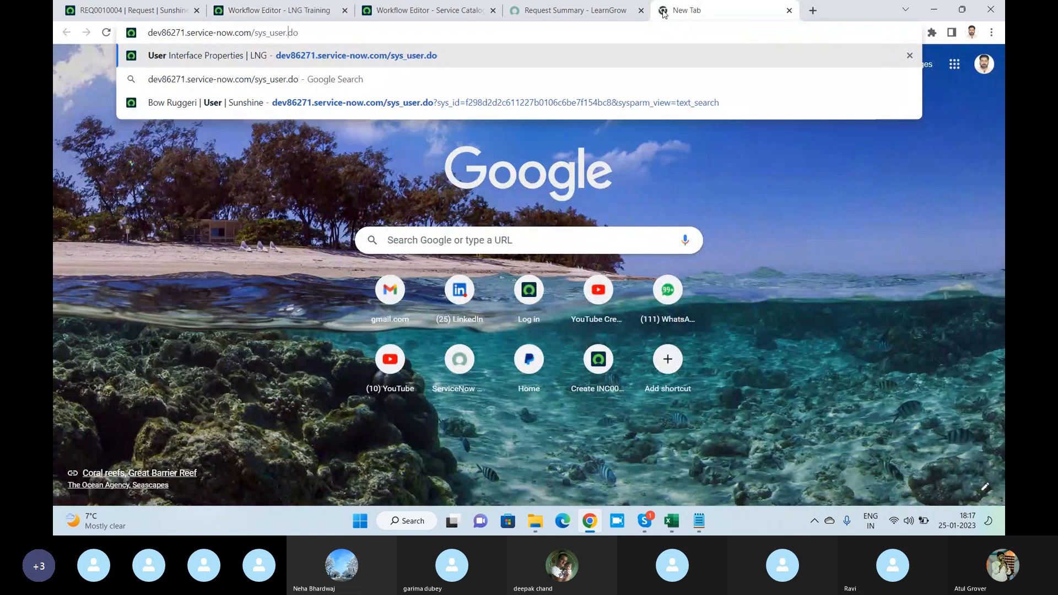
pyautogui.press('Left')
pyautogui.press('Left')
pyautogui.press('Left')
pyautogui.write('_list')
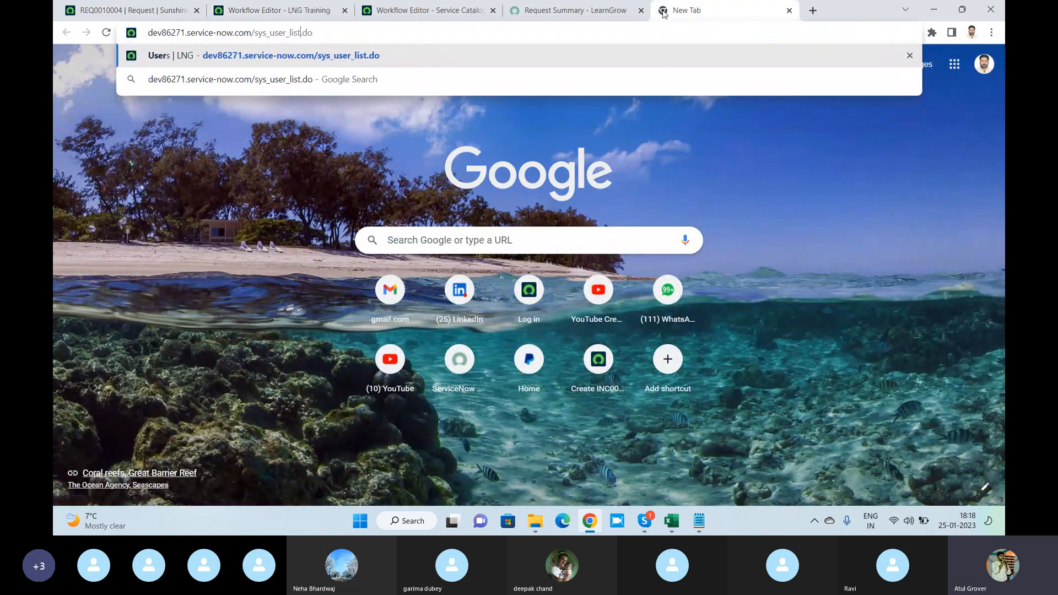
pyautogui.press('Return')
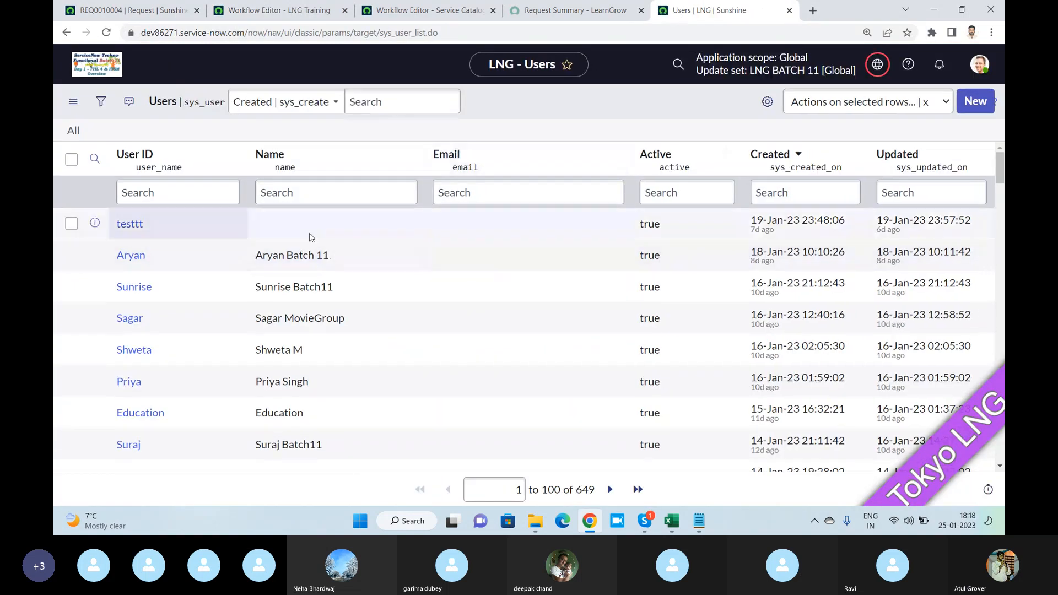
# - Open the testtt user record and inspect the dictionary information of its Department field, highlighting the table name
pyautogui.click(128, 224)
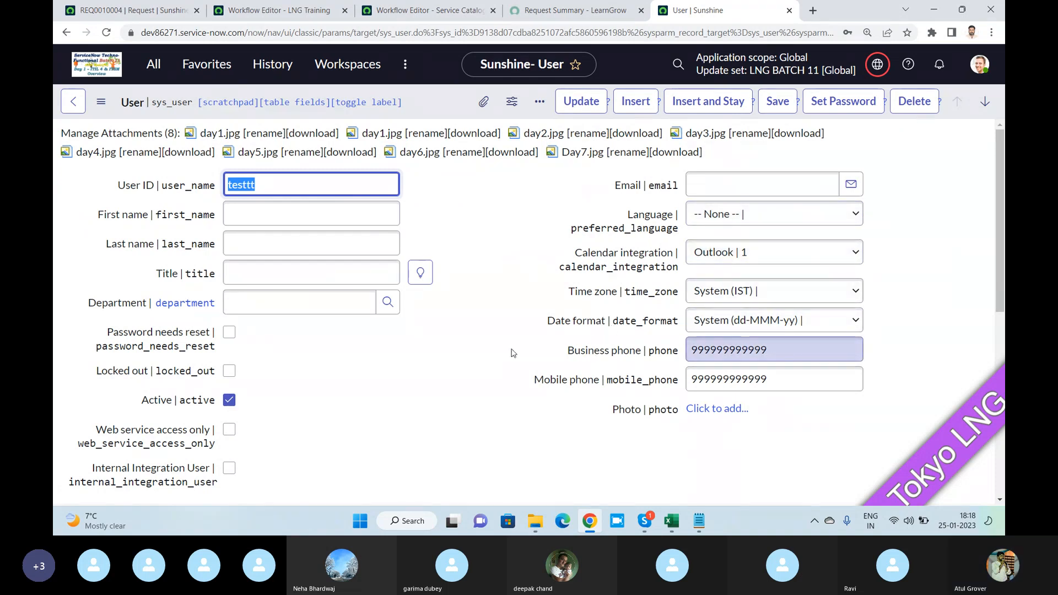
pyautogui.rightClick(130, 307)
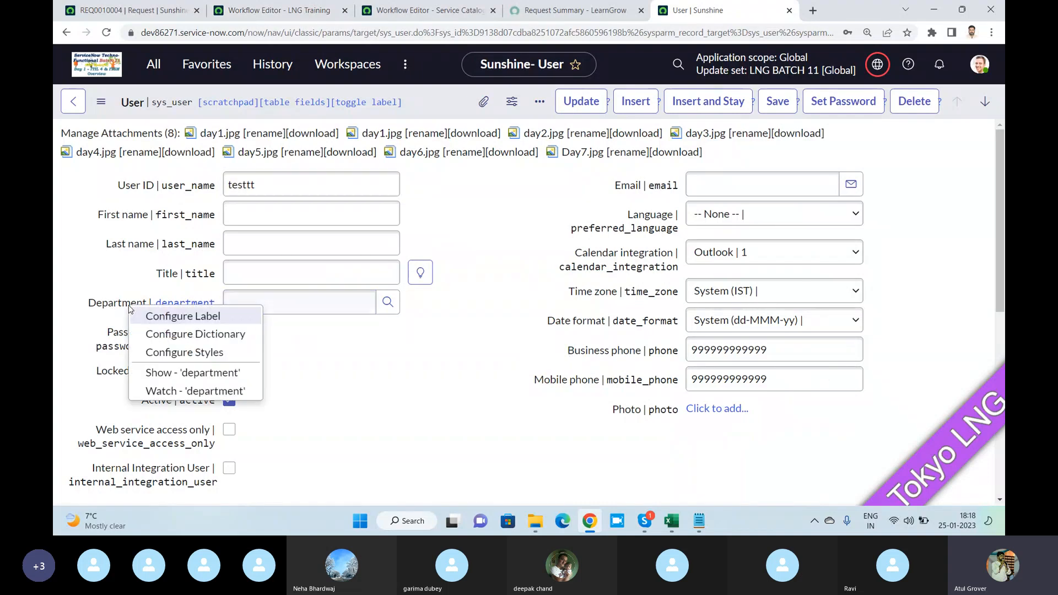
pyautogui.click(190, 373)
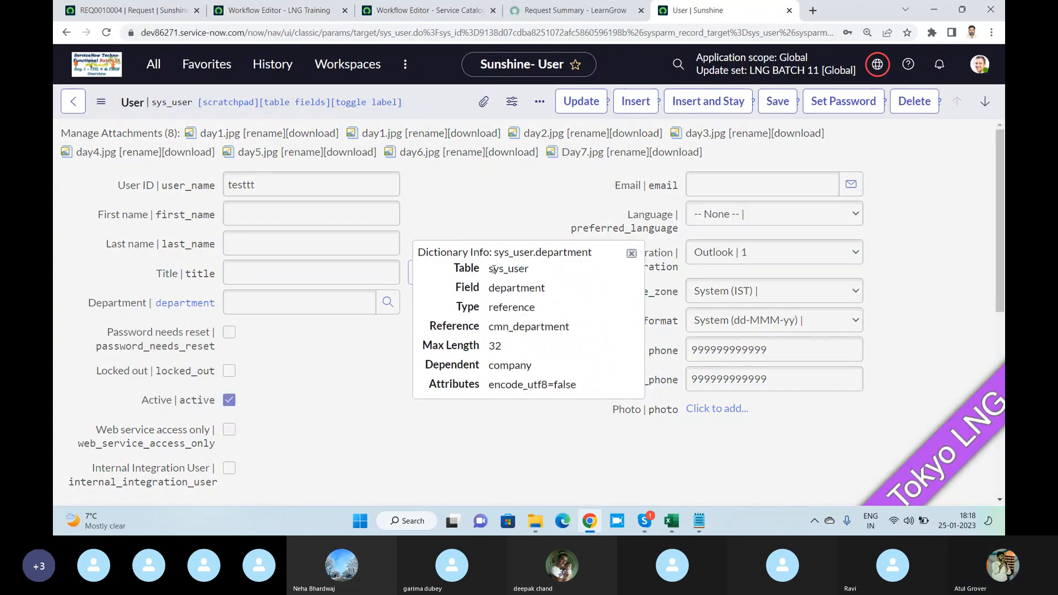
pyautogui.moveTo(490, 269); pyautogui.dragTo(548, 272)
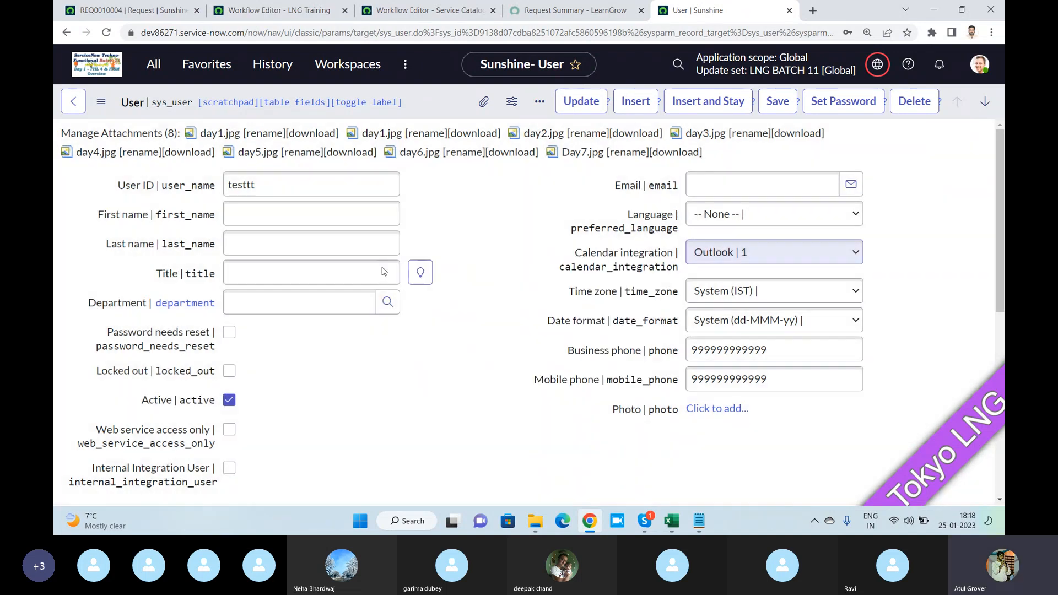
pyautogui.click(631, 254)
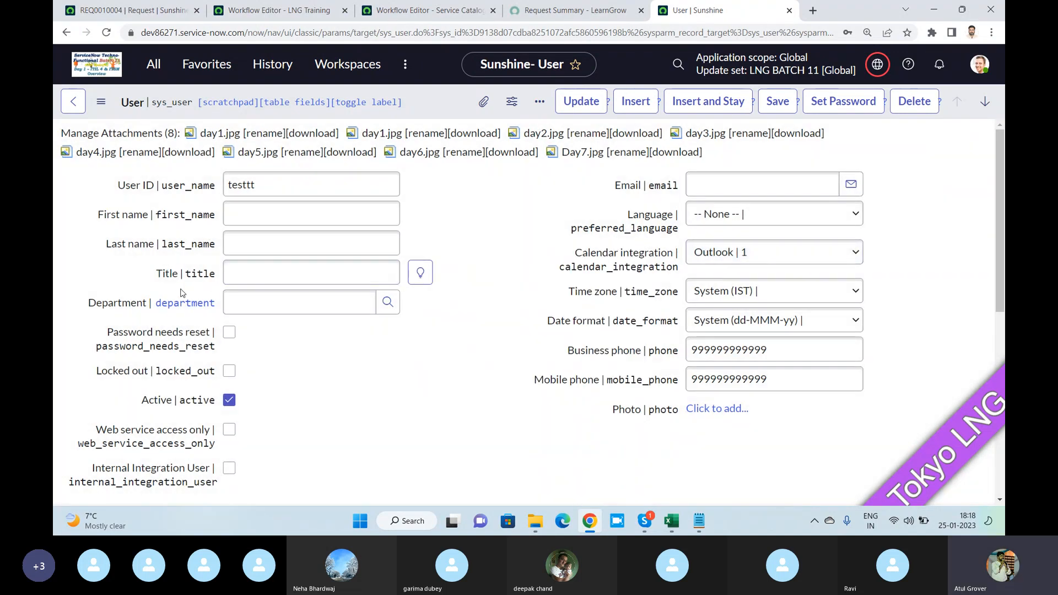
# - Open the Form Layout configuration for the User form
pyautogui.scroll(-3, 325, 344)
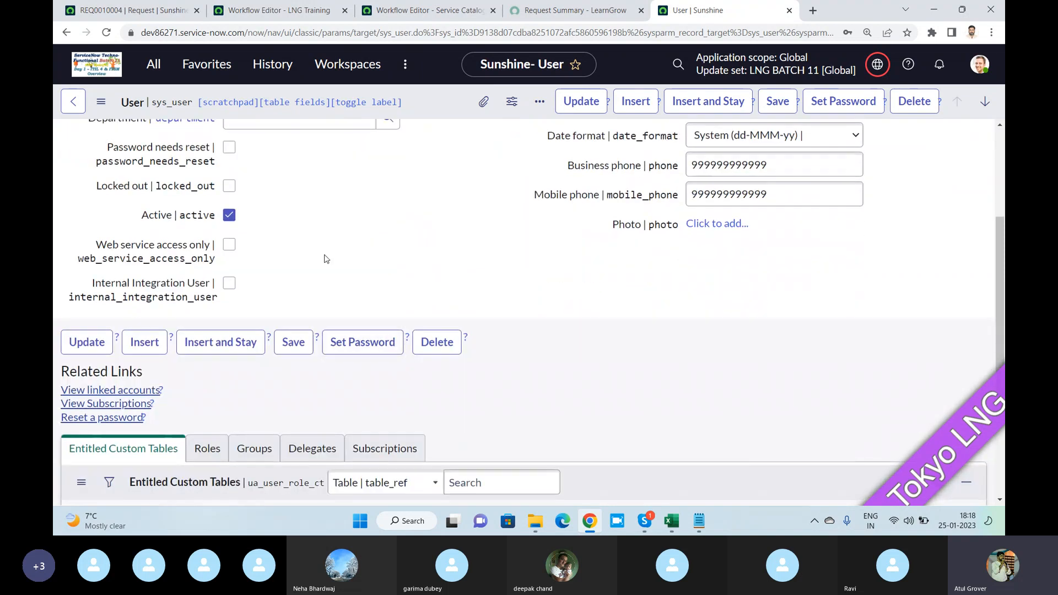
pyautogui.scroll(2, 326, 259)
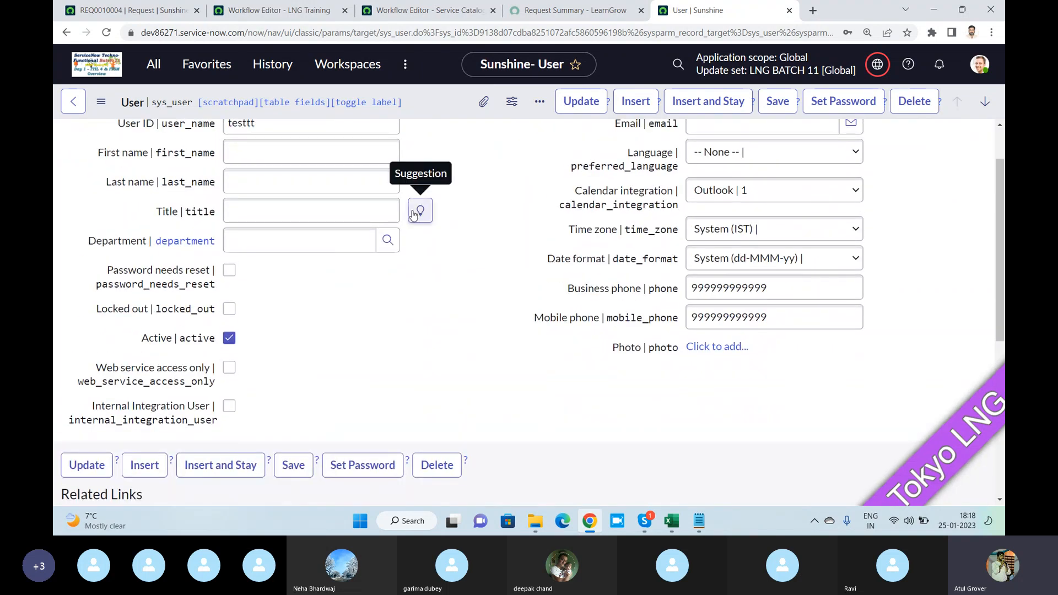
pyautogui.rightClick(437, 116)
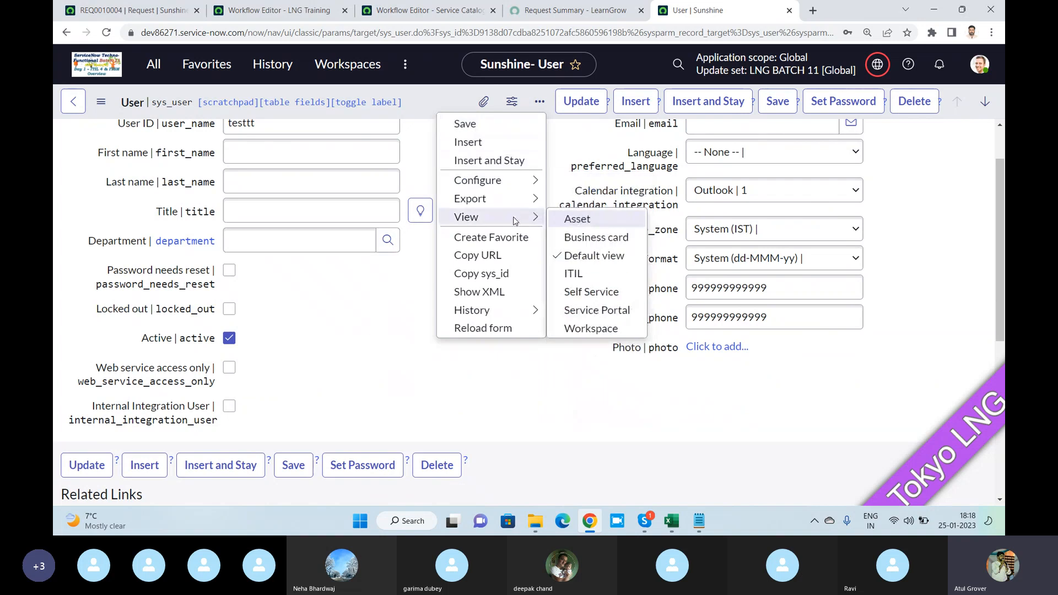
pyautogui.moveTo(536, 182)
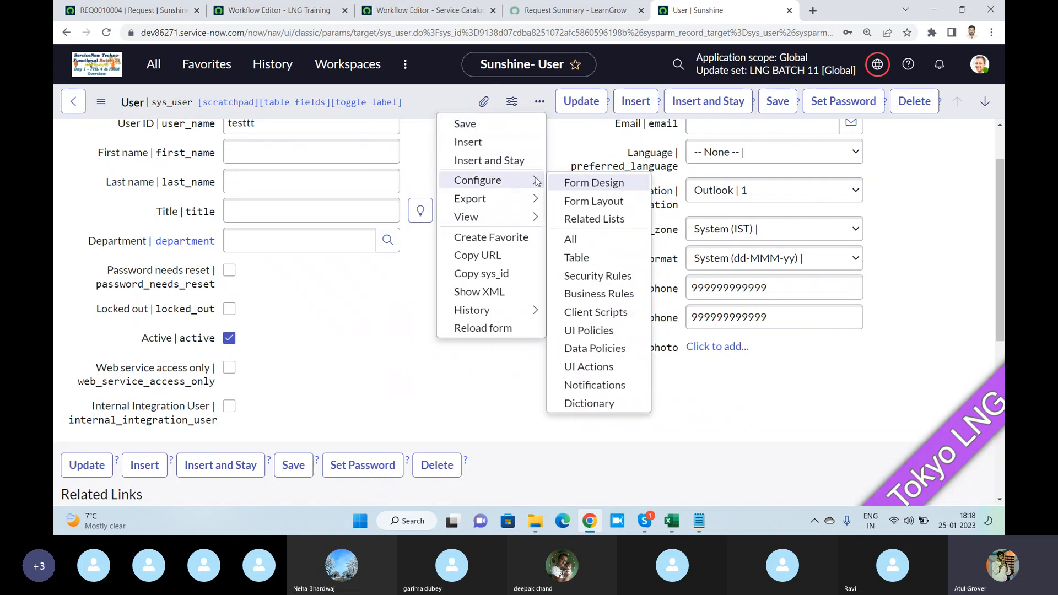
pyautogui.click(587, 199)
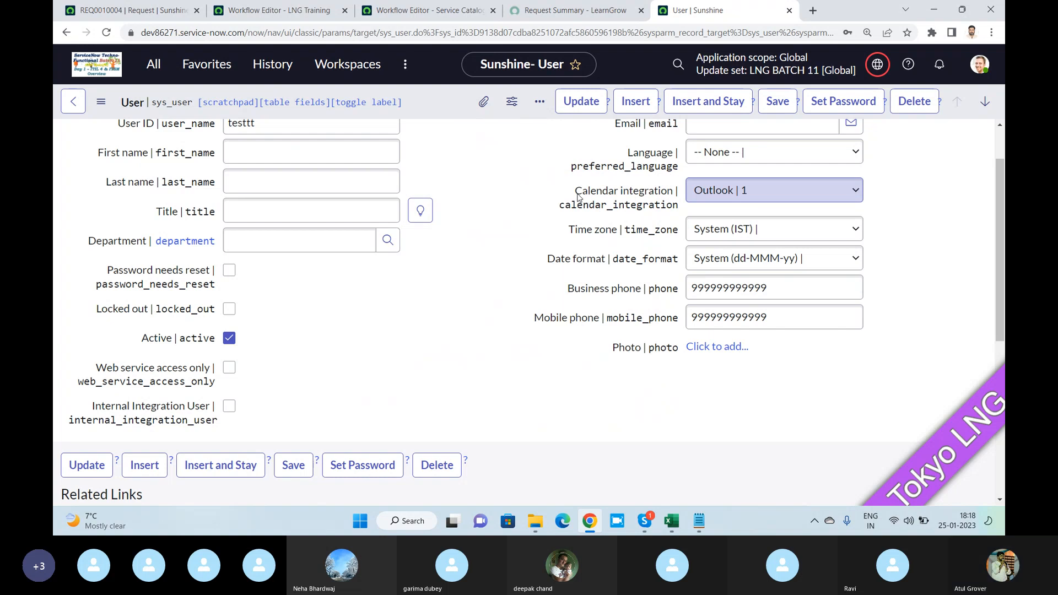
pyautogui.click(368, 220)
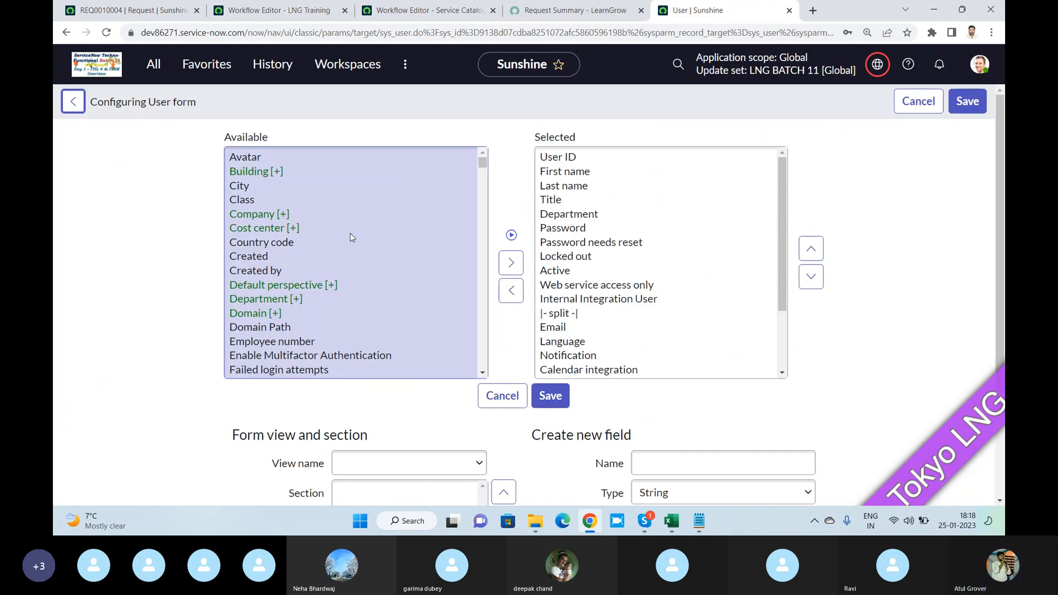
# - Expand the Manager reference among the available fields and add its First name field to the User form's selected fields
pyautogui.scroll(-4, 325, 294)
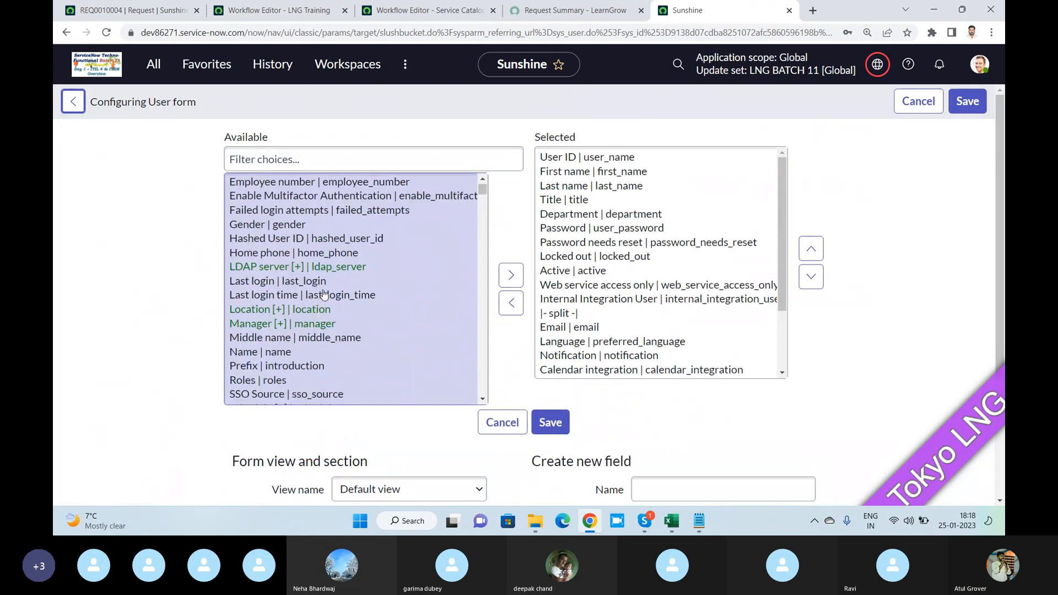
pyautogui.scroll(-5, 324, 294)
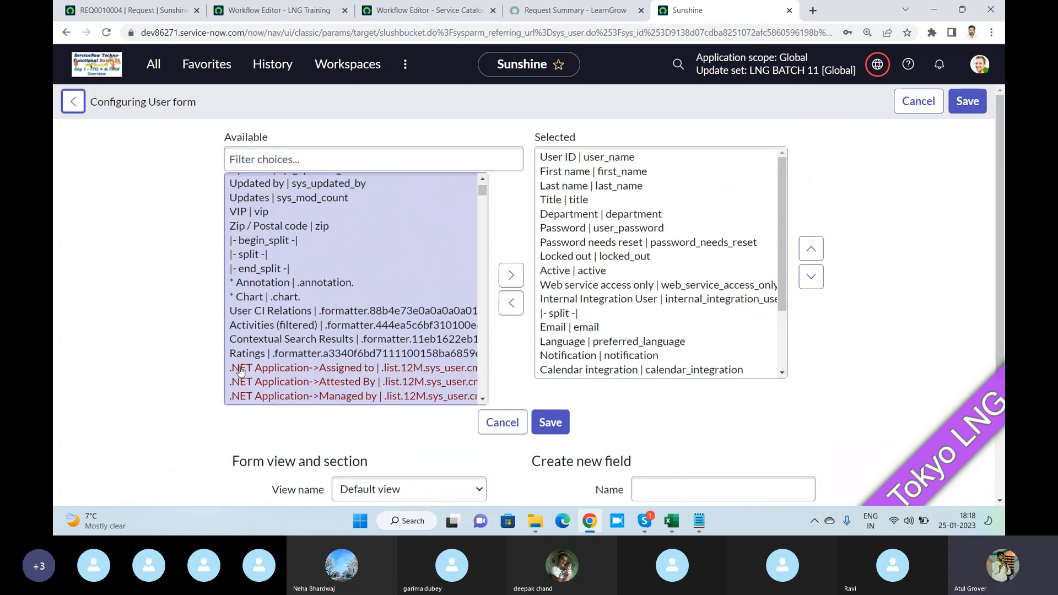
pyautogui.scroll(-15, 307, 343)
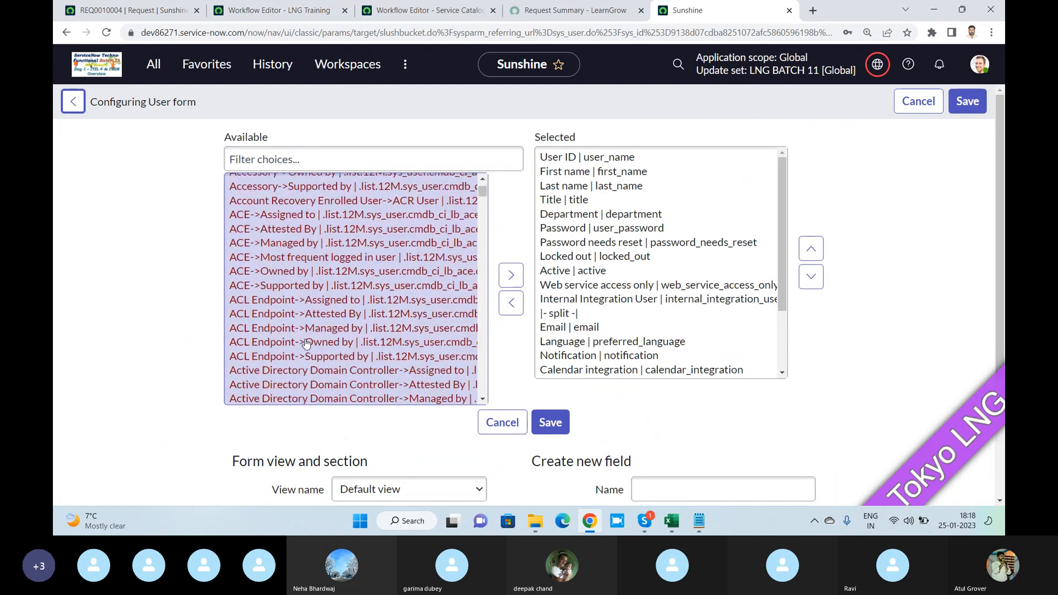
pyautogui.scroll(15, 306, 345)
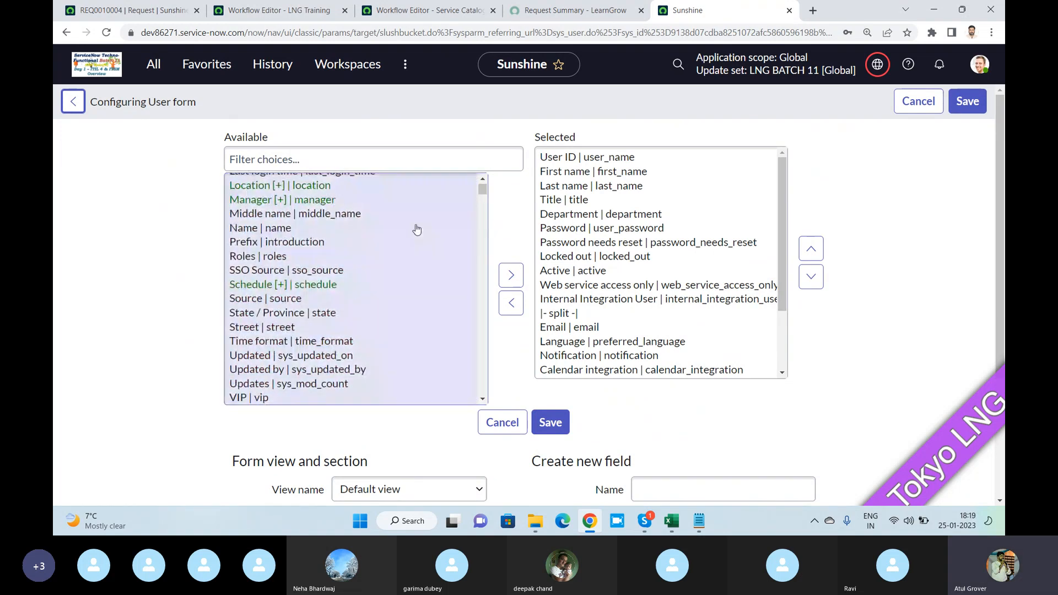
pyautogui.click(249, 202)
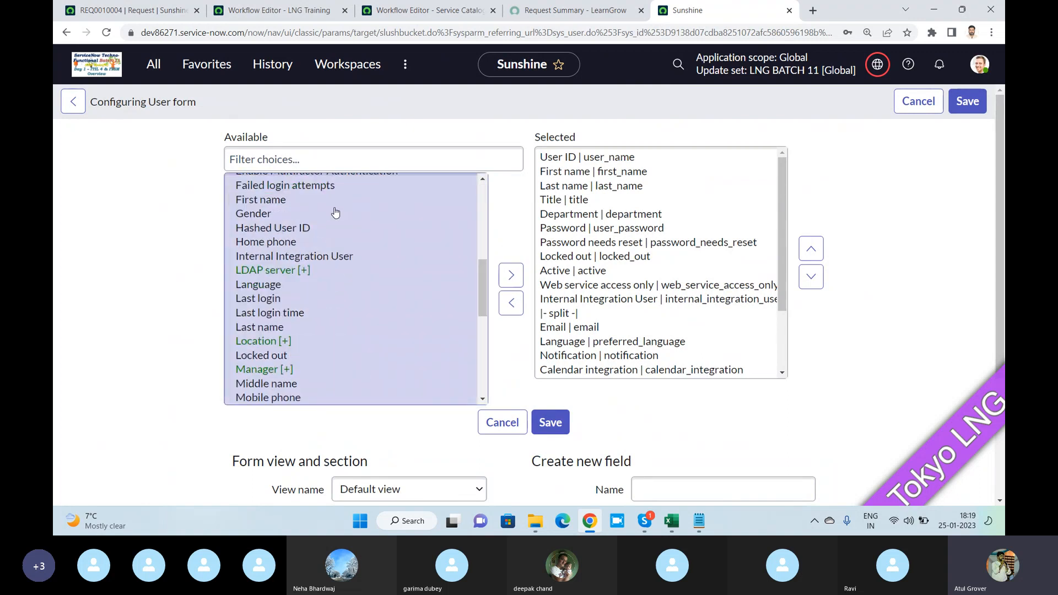
pyautogui.click(270, 201)
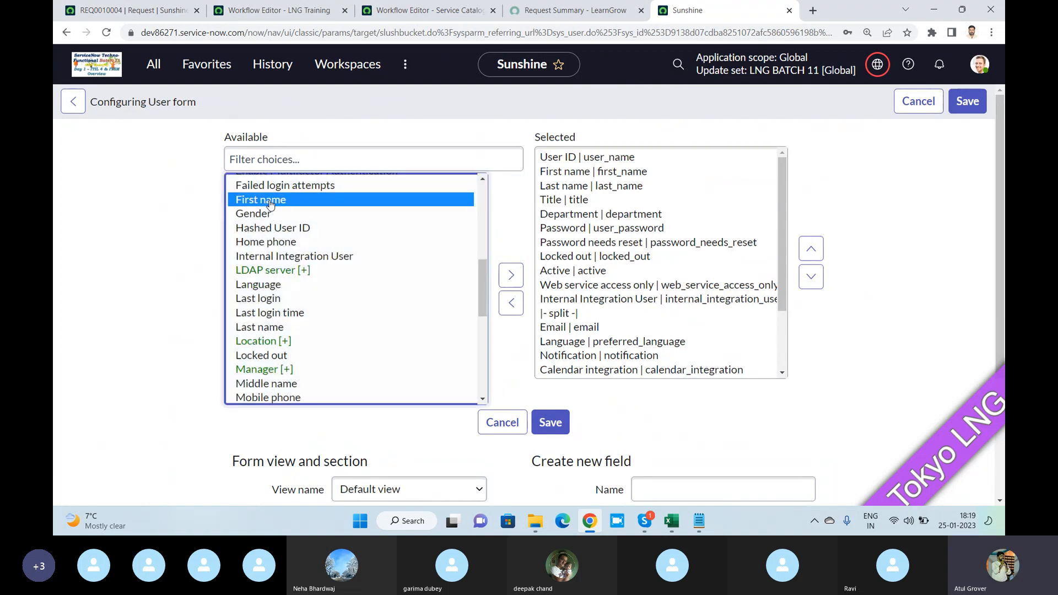
pyautogui.click(511, 275)
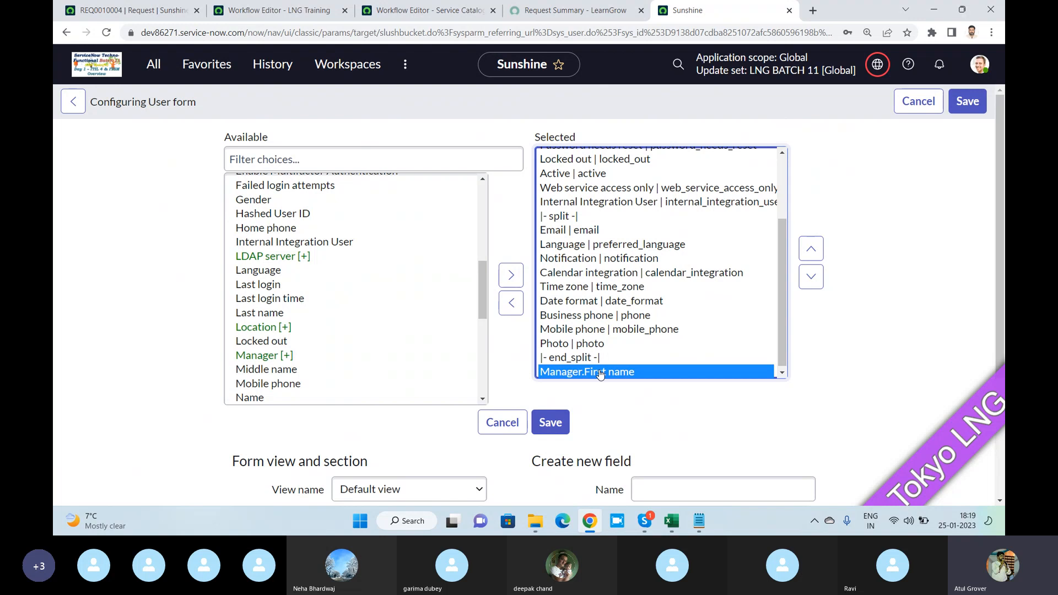
# - Move Manager.First name up to directly below Email in the selected fields and save the form layout
pyautogui.click(810, 248)
pyautogui.click(811, 249)
pyautogui.click(811, 249)
pyautogui.click(811, 249)
pyautogui.click(810, 249)
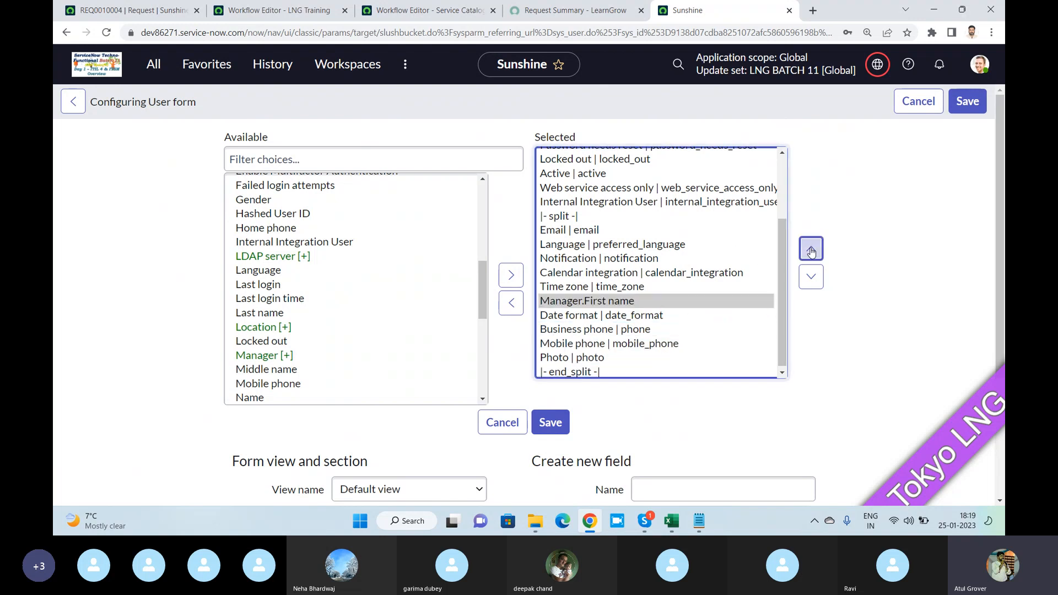
pyautogui.click(811, 248)
pyautogui.click(811, 248)
pyautogui.click(810, 248)
pyautogui.click(811, 248)
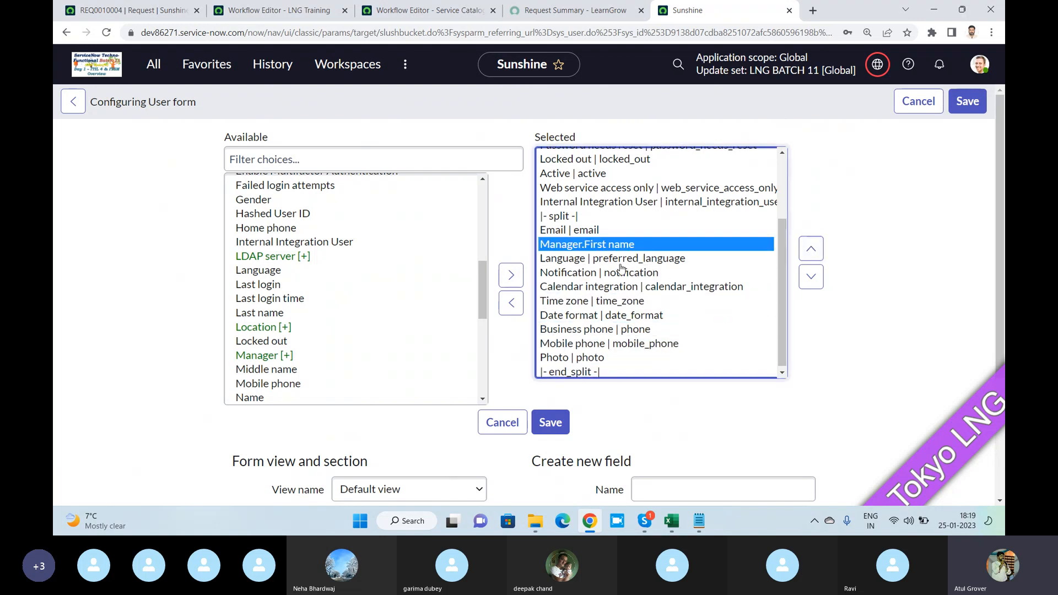
pyautogui.click(551, 423)
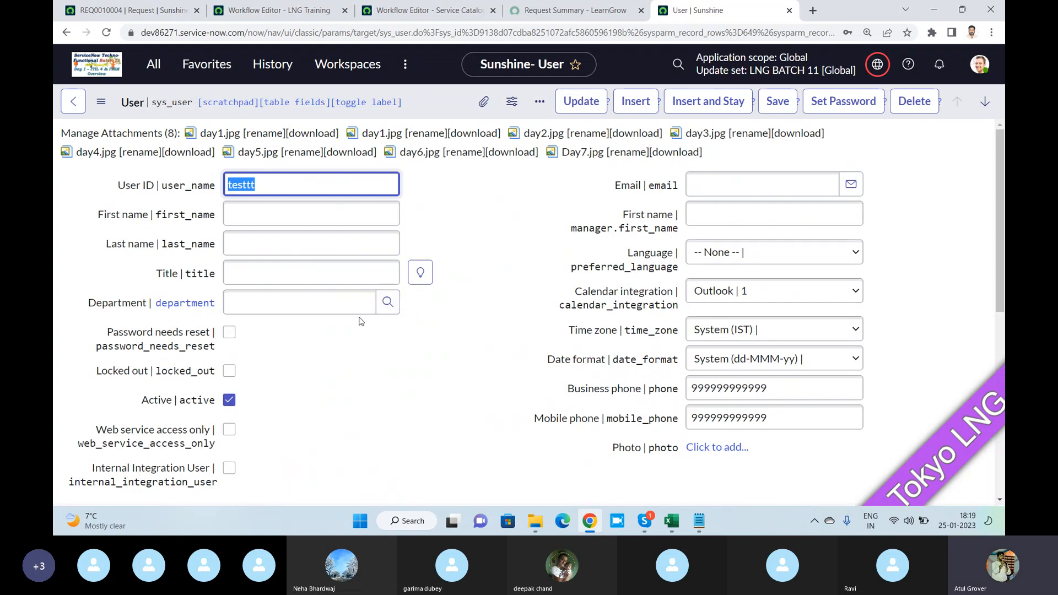
# - Inspect the dictionary information of the manager.first_name field on the user record, highlighting the table name
pyautogui.rightClick(643, 216)
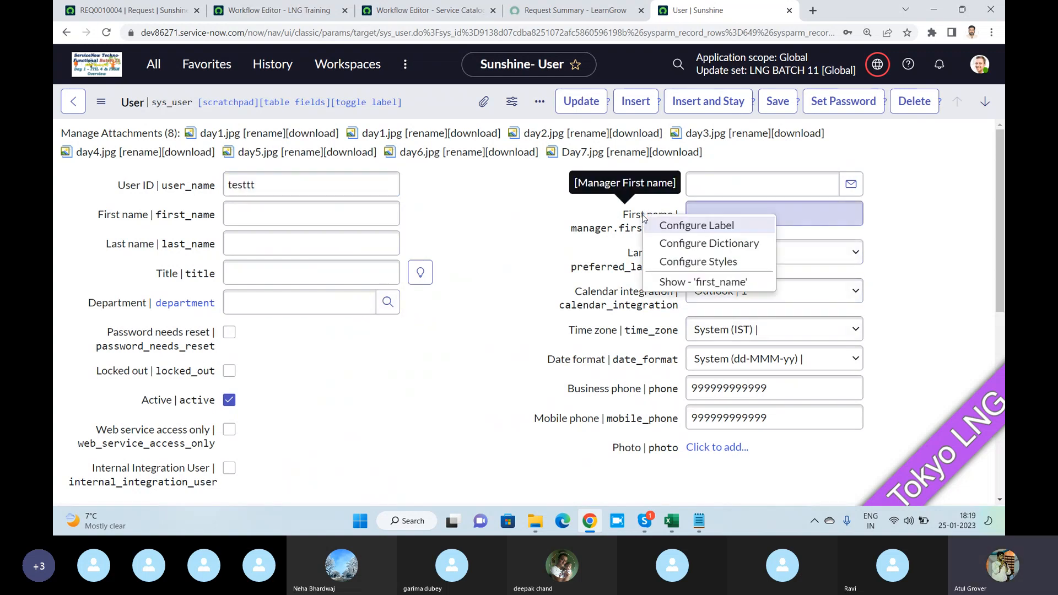
pyautogui.click(683, 283)
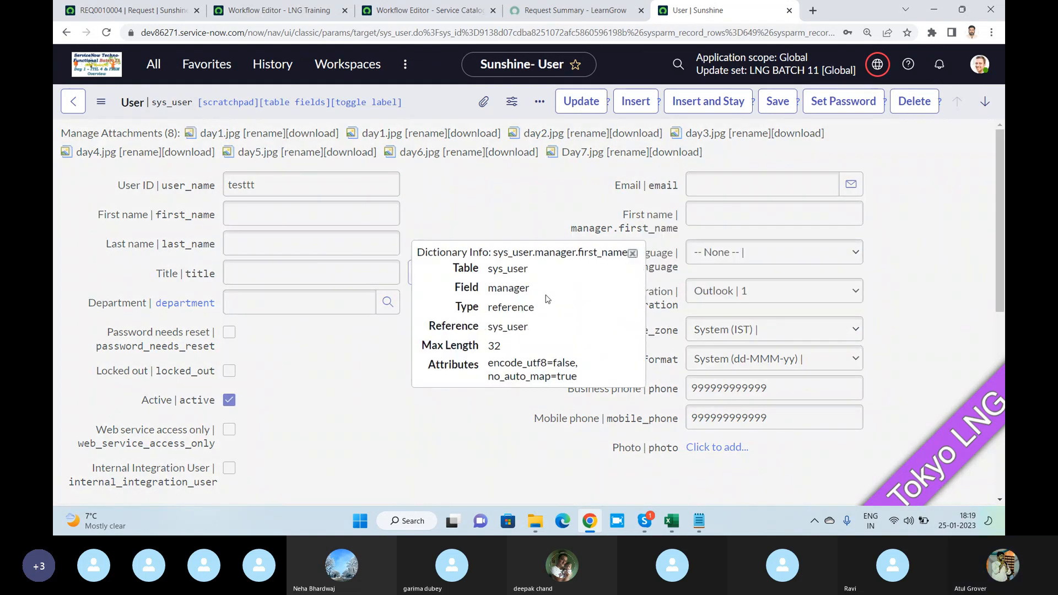
pyautogui.moveTo(534, 274); pyautogui.dragTo(488, 268)
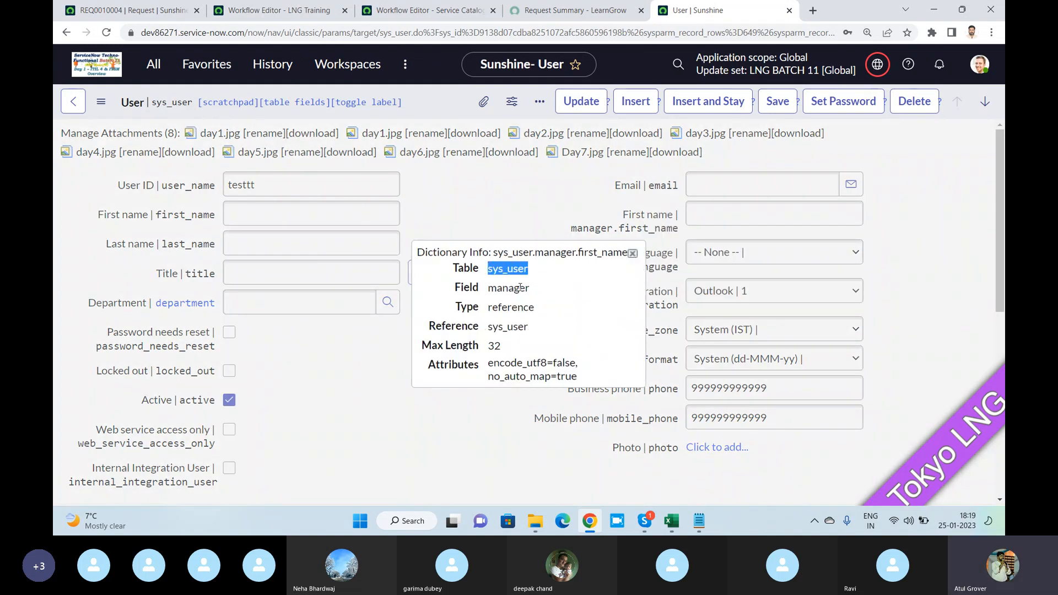
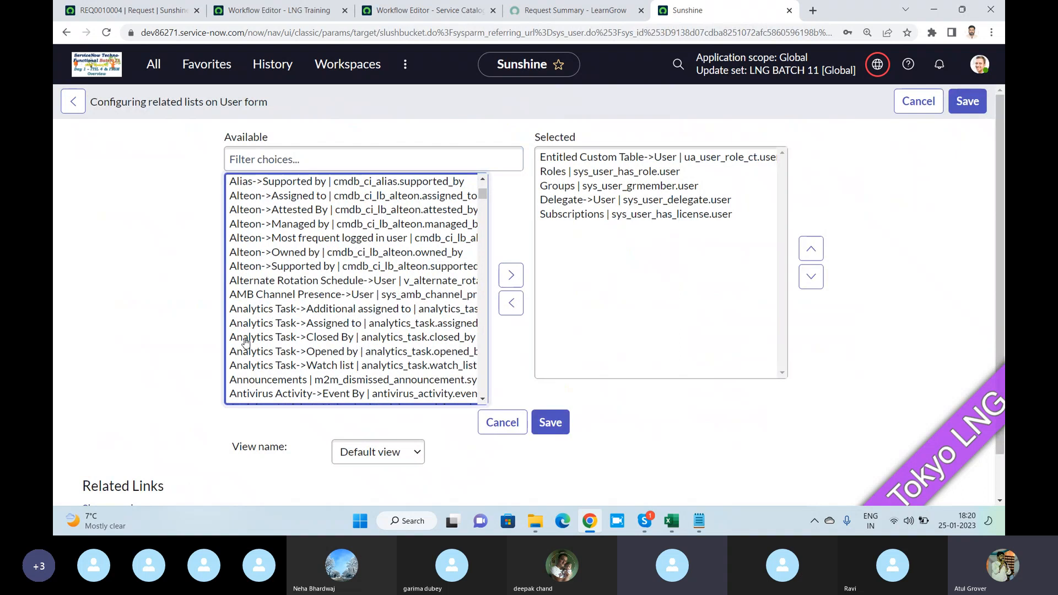
# - Browse the available related lists in the User form's related list configuration
pyautogui.scroll(-3, 368, 333)
pyautogui.scroll(-10, 369, 333)
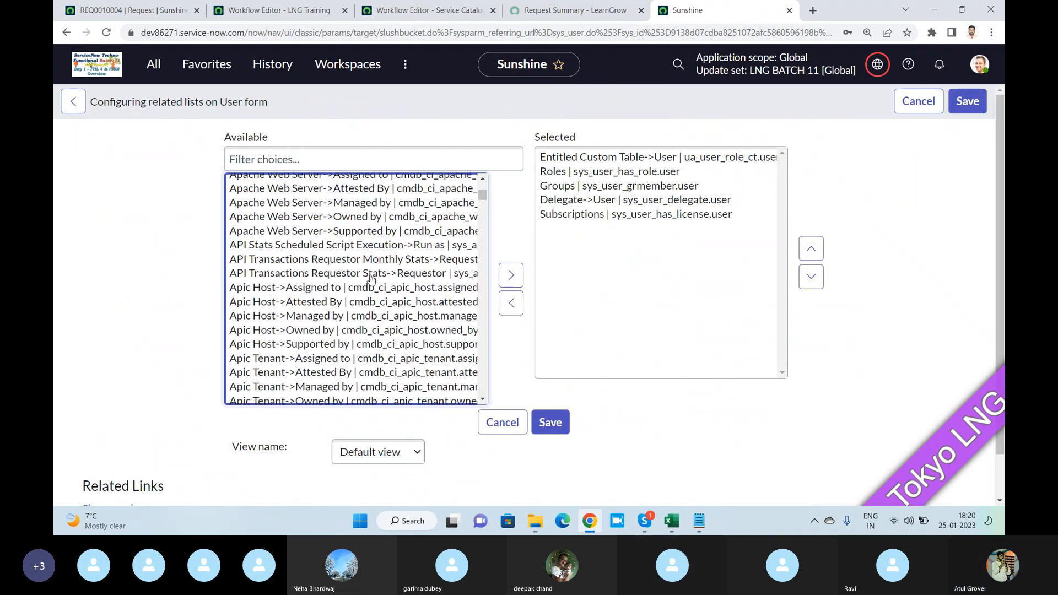
pyautogui.scroll(-10, 372, 289)
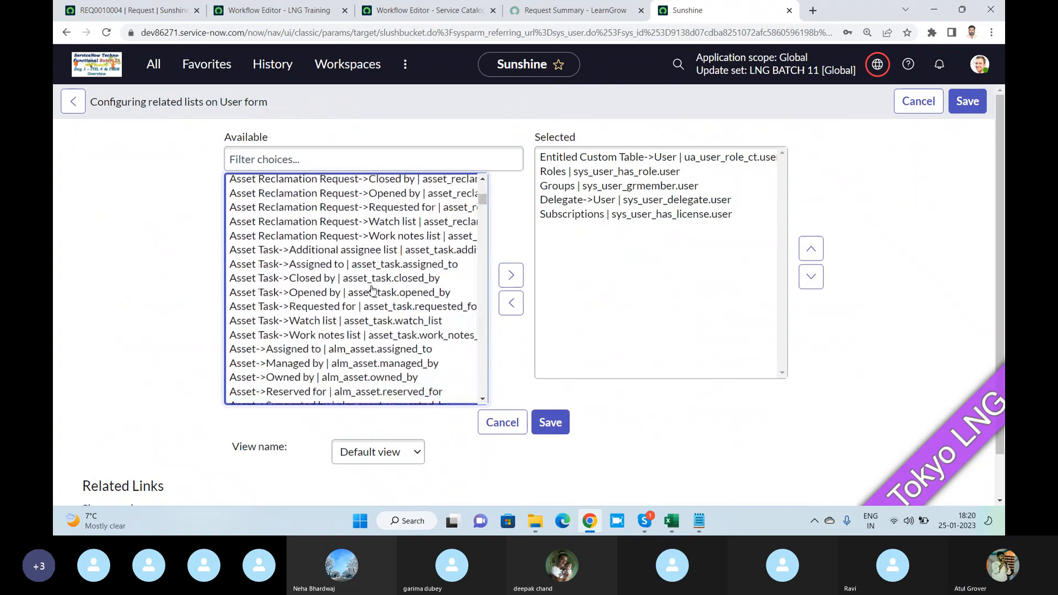
# - Search the web in a new browser tab for "dot walk in servcienow" and highlight part of the dot-walking definition
pyautogui.doubleClick(823, 12)
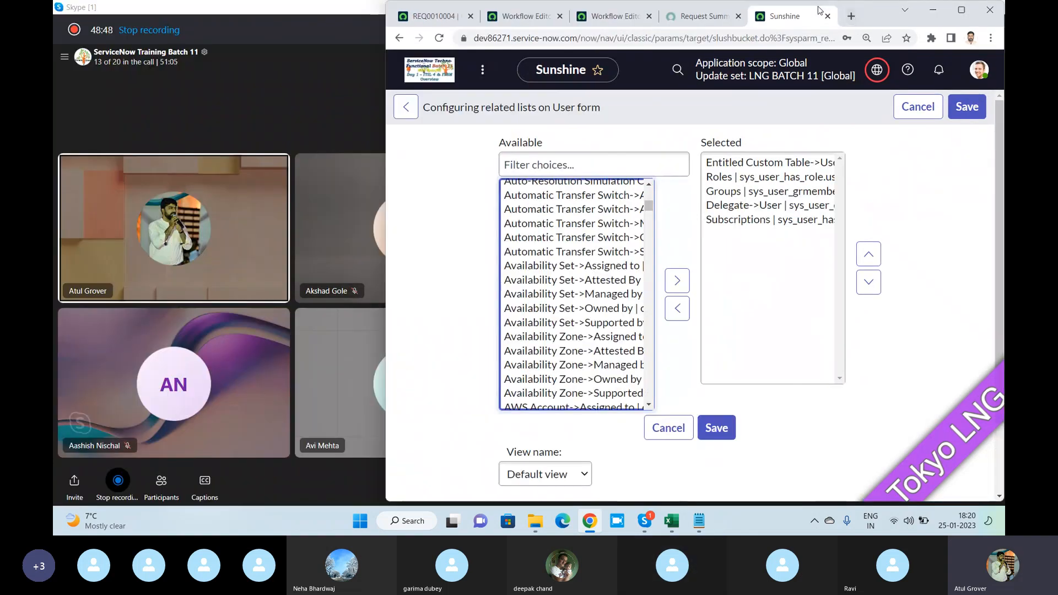
pyautogui.click(953, 17)
pyautogui.hotkey('ctrl', 't')
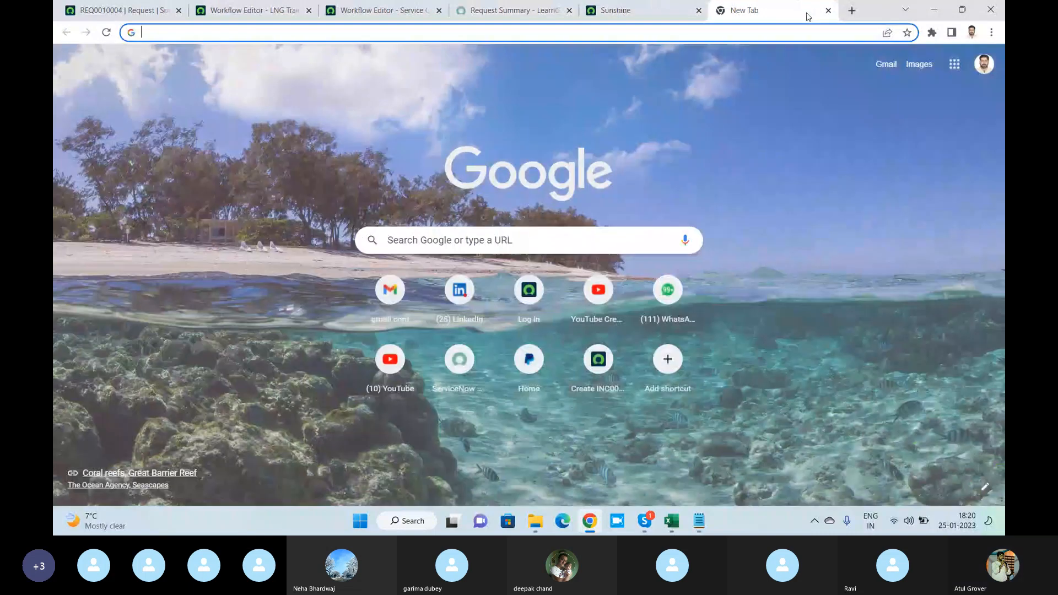
pyautogui.write('dot walk in se')
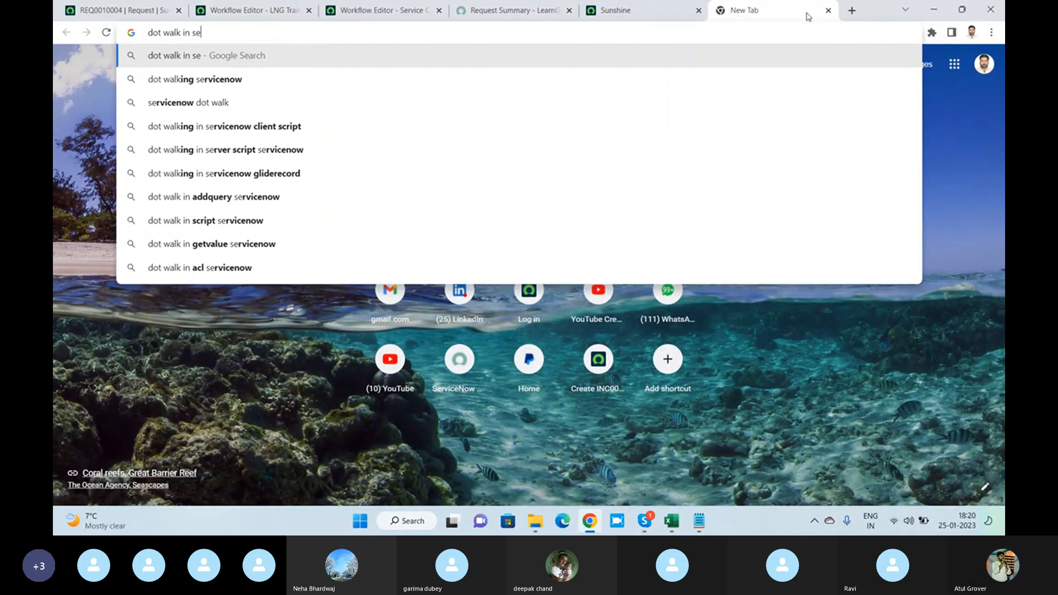
pyautogui.write('rvcienow')
pyautogui.press('Return')
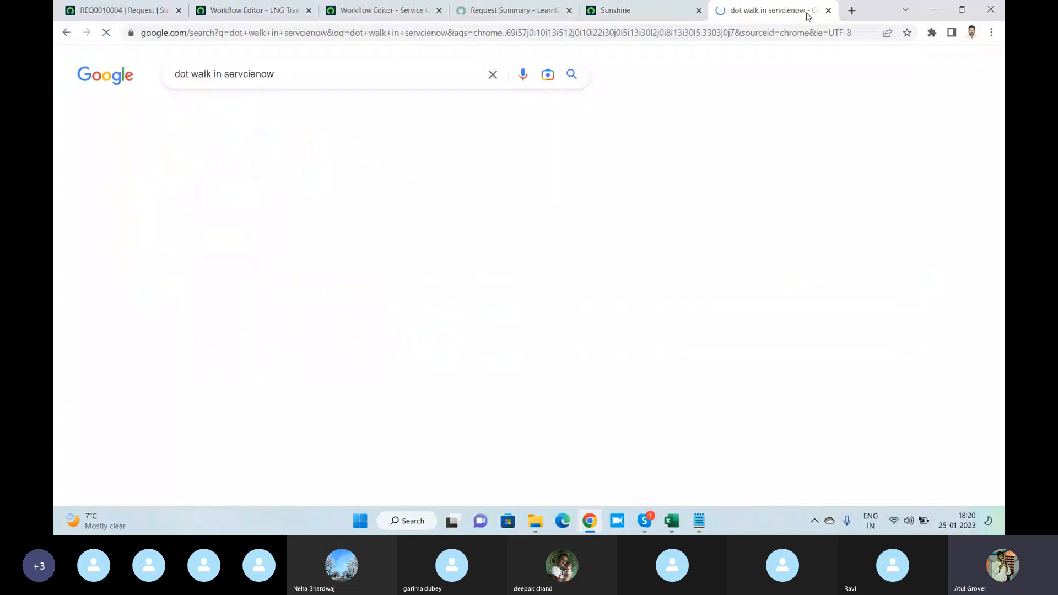
pyautogui.scroll(-3, 322, 295)
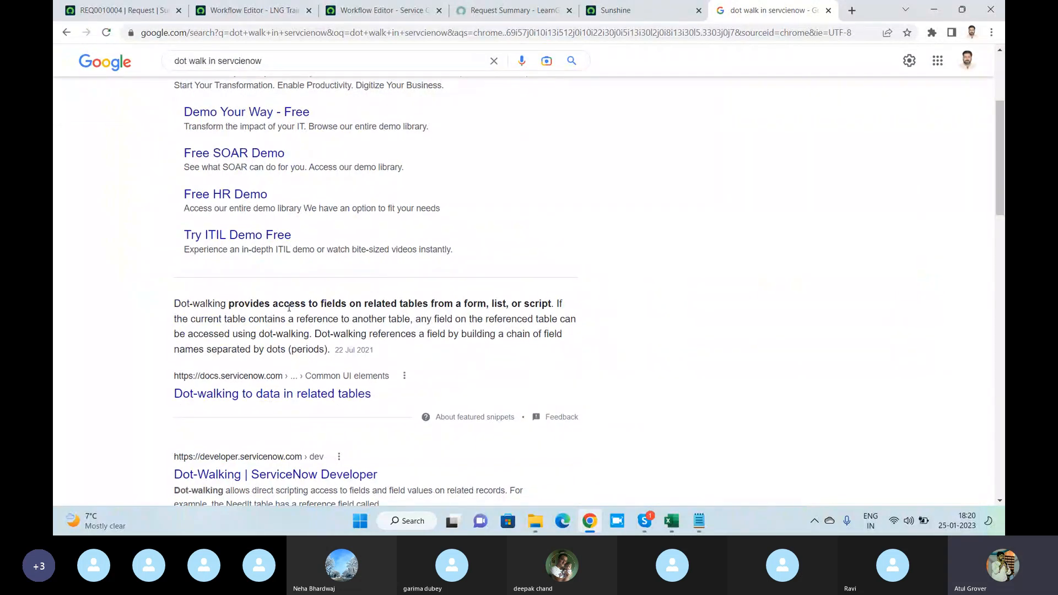
pyautogui.moveTo(289, 308); pyautogui.dragTo(489, 306)
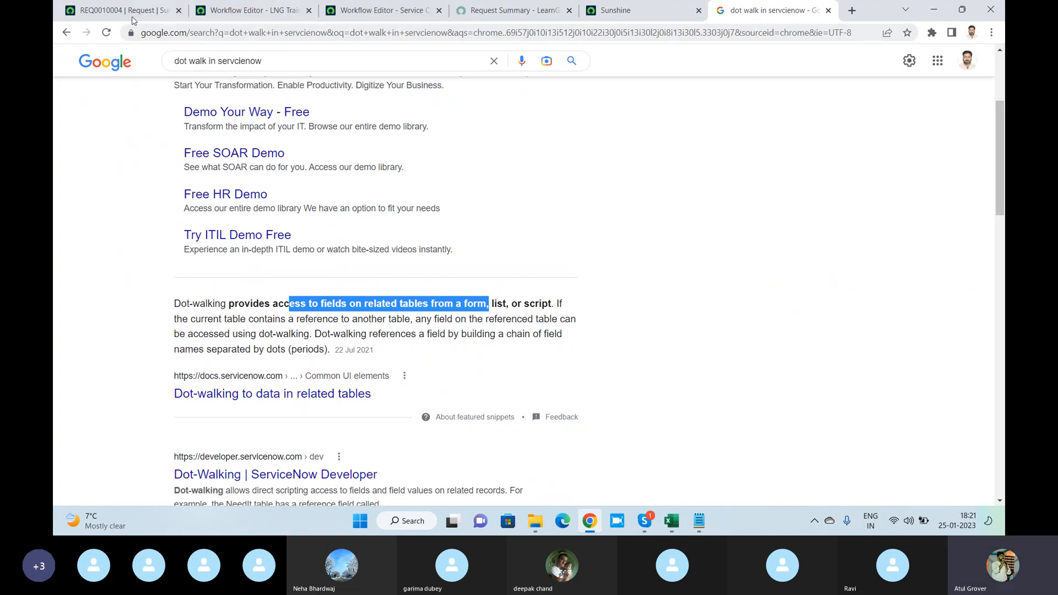
# - In the LNG Training workflow's user approval activity, replace "Dot walk" in the additional approvers script with sys_user.manager.first_name and highlight .first_name
pyautogui.click(230, 13)
pyautogui.moveTo(128, 338)
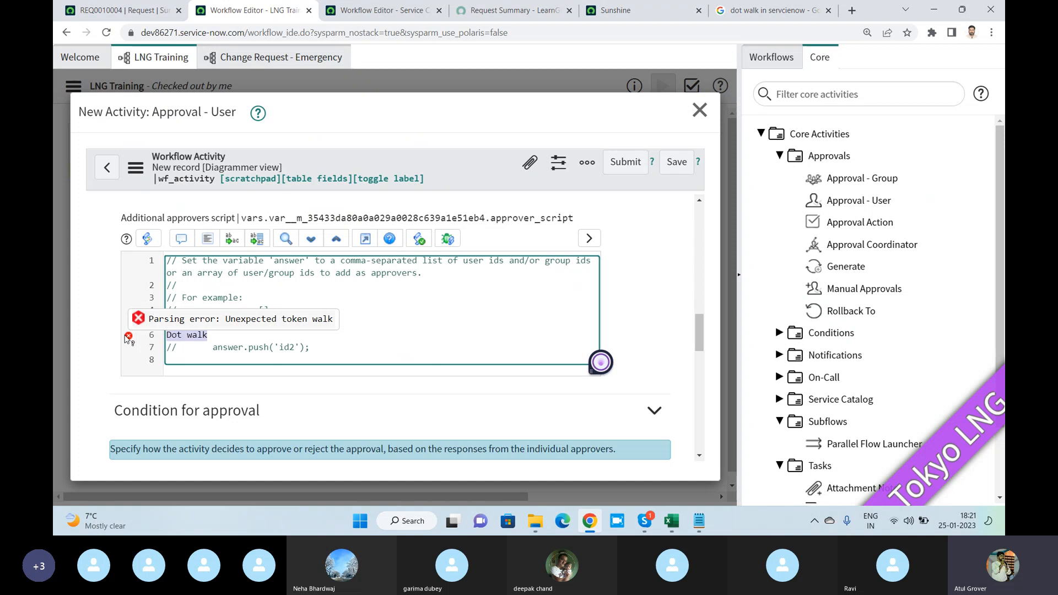
pyautogui.write('sys')
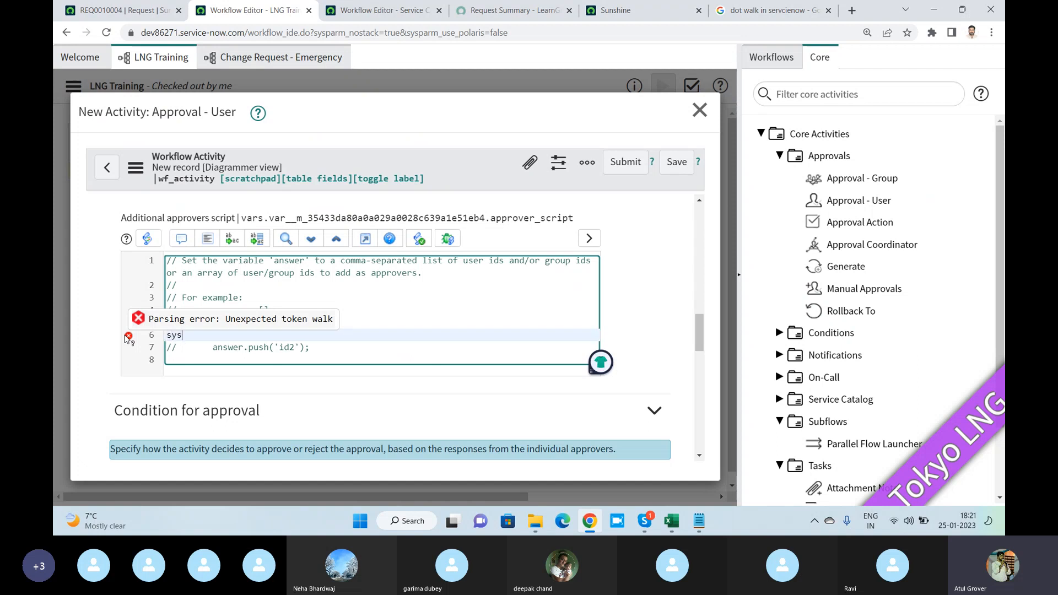
pyautogui.write('_user.manager')
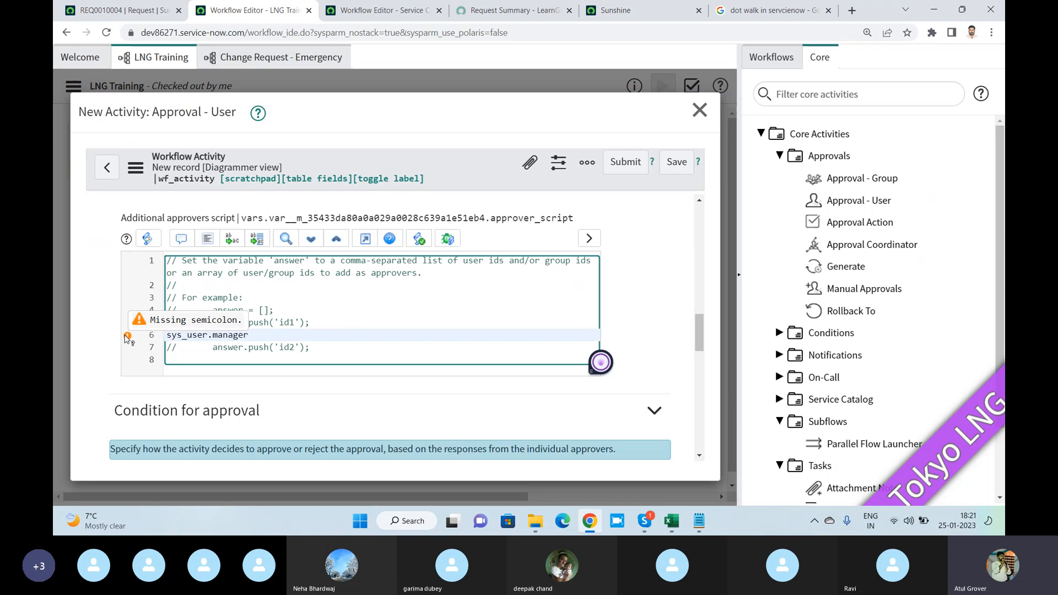
pyautogui.write('.firstrna')
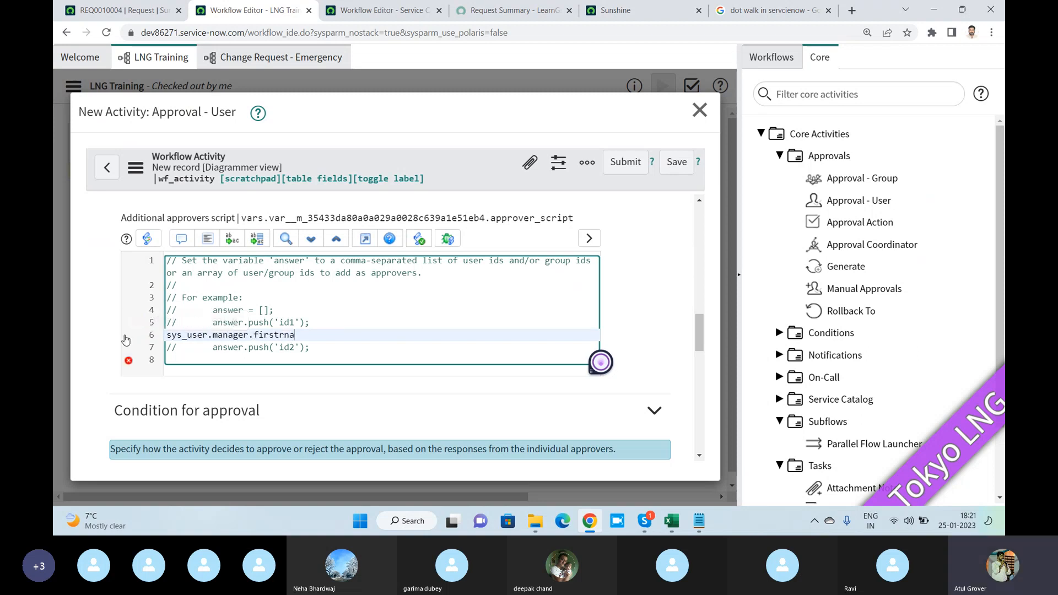
pyautogui.press('BackSpace')
pyautogui.press('BackSpace')
pyautogui.press('BackSpace')
pyautogui.write('_n')
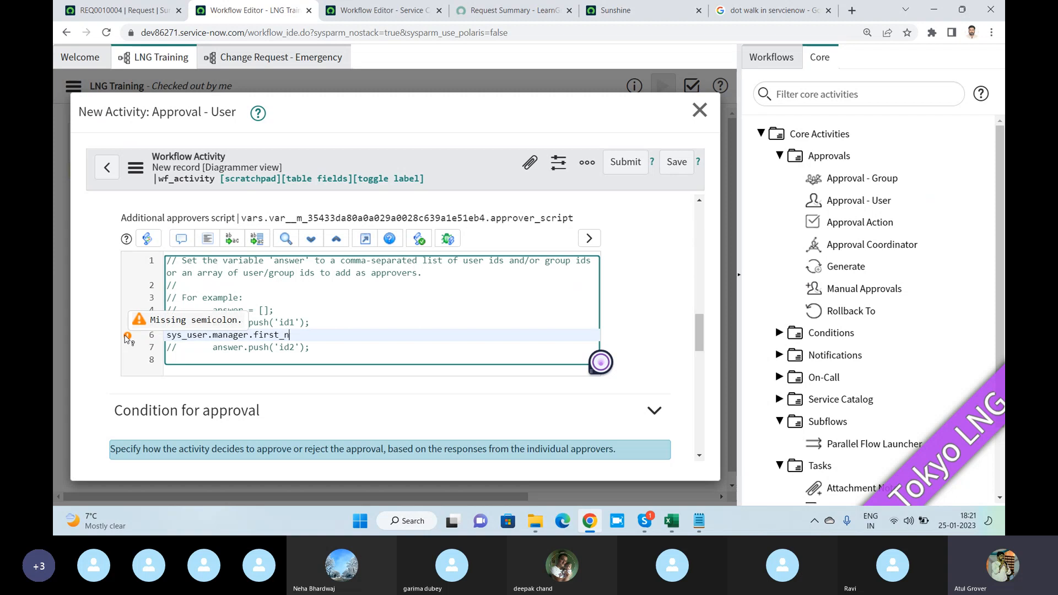
pyautogui.write('ame')
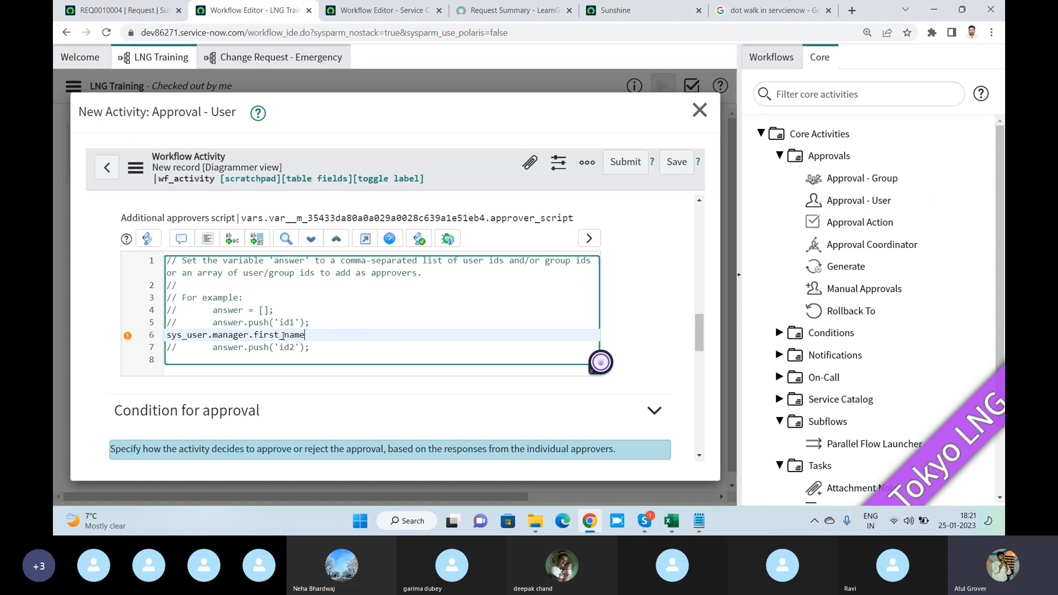
pyautogui.moveTo(248, 336); pyautogui.dragTo(313, 336)
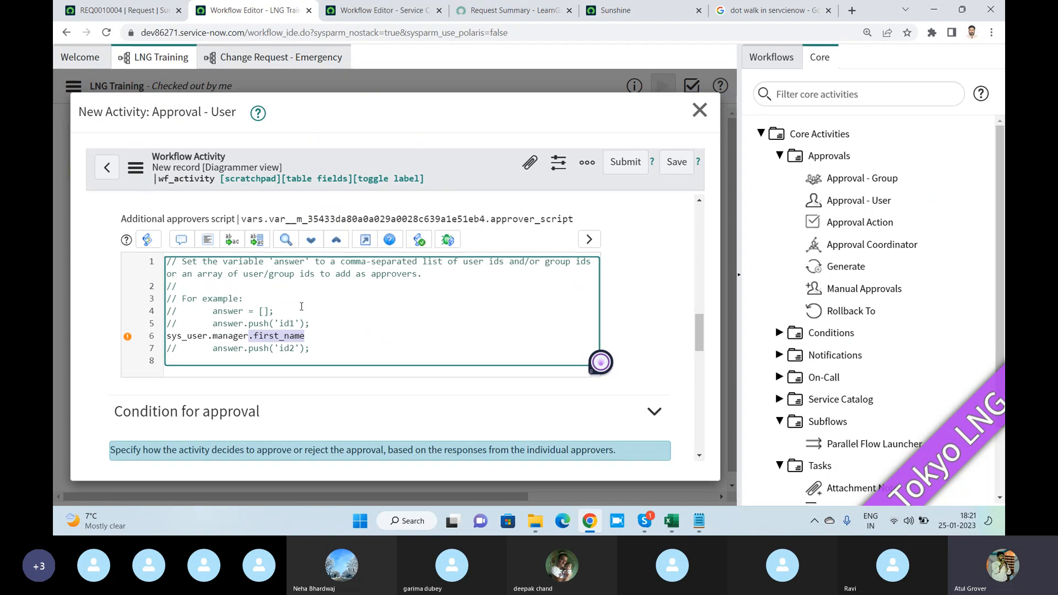
# - Close the new Approval - User activity without submitting it
pyautogui.scroll(2, 174, 325)
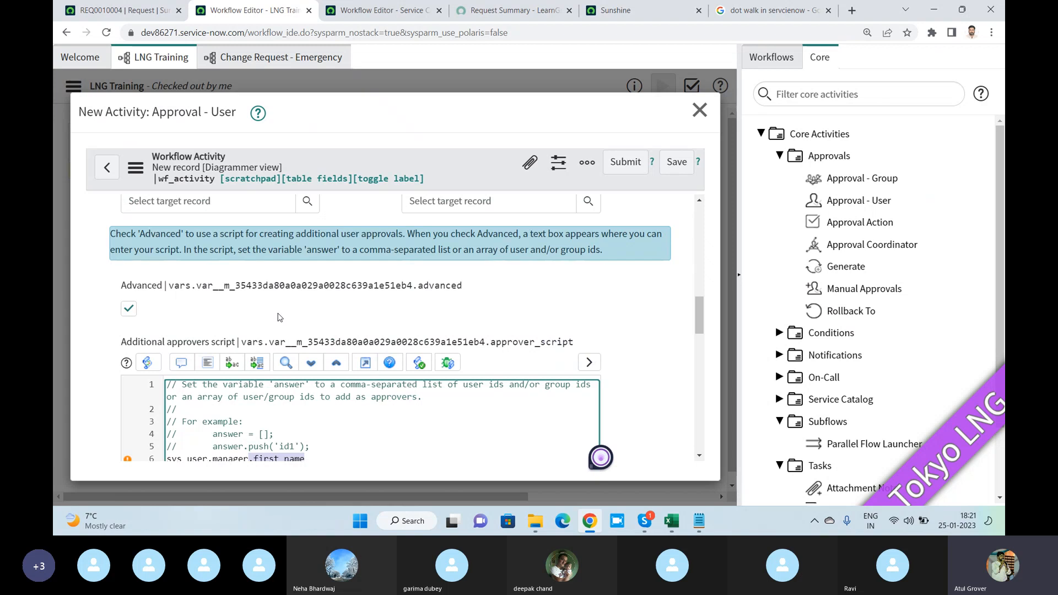
pyautogui.scroll(-2, 849, 309)
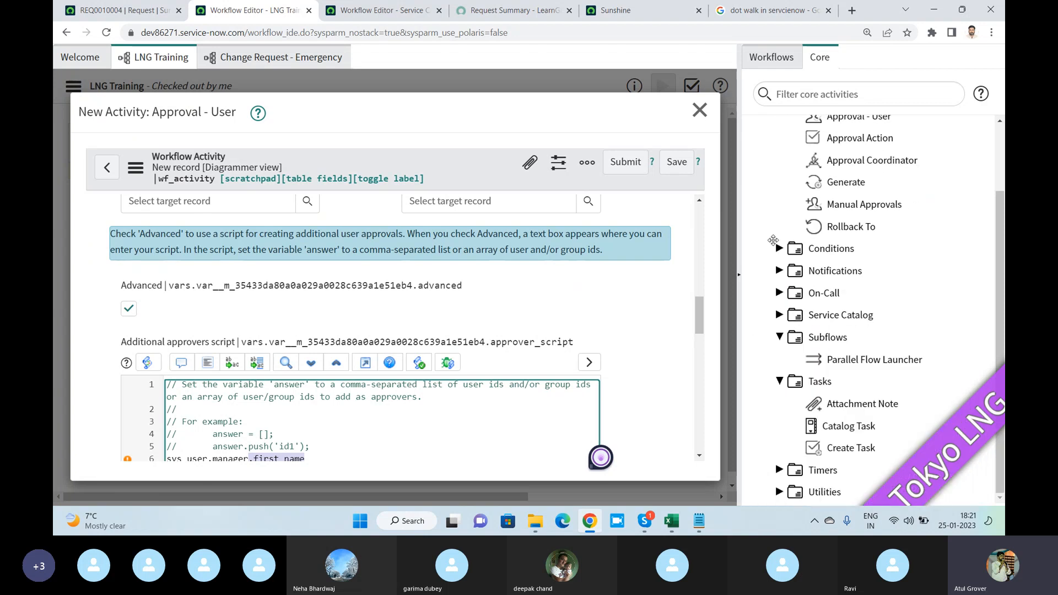
pyautogui.click(699, 110)
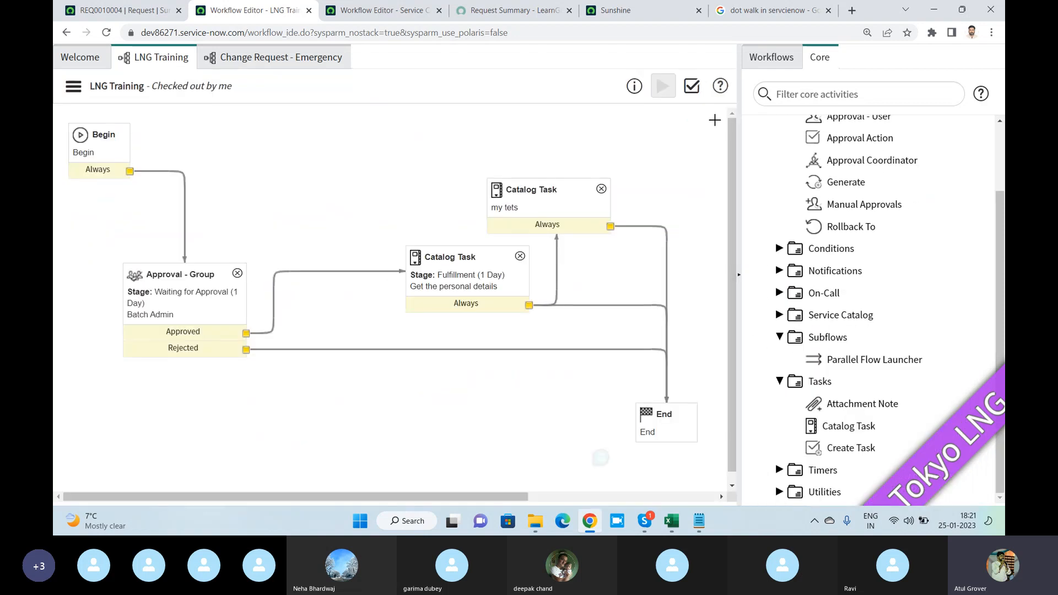
# - Search the existing workflows for "*manager"
pyautogui.click(768, 62)
pyautogui.hotkey('ctrl', 'a')
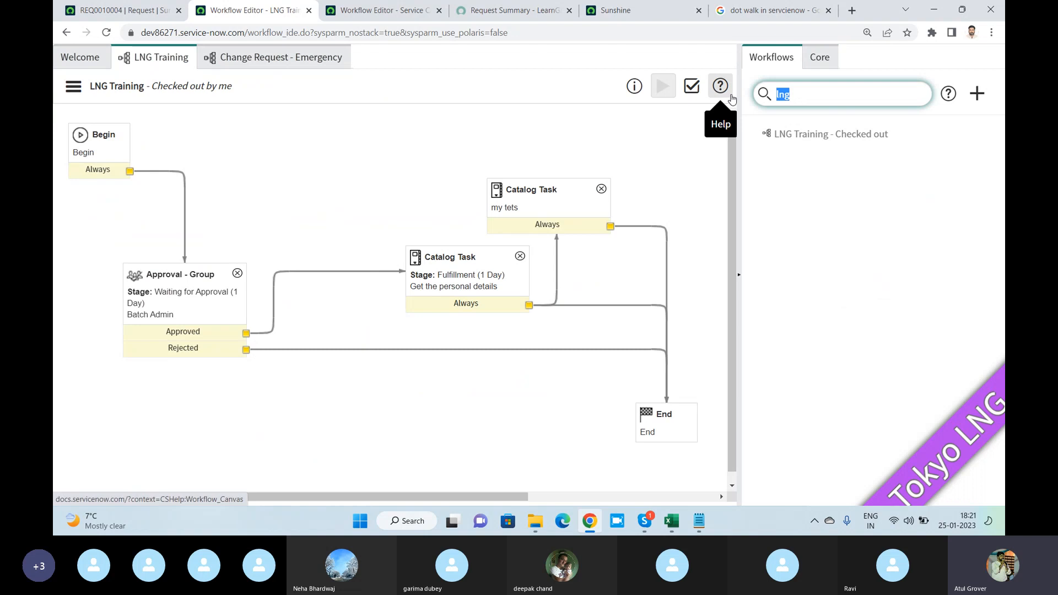
pyautogui.write('manag')
pyautogui.press('BackSpace')
pyautogui.press('BackSpace')
pyautogui.press('BackSpace')
pyautogui.press('BackSpace')
pyautogui.press('BackSpace')
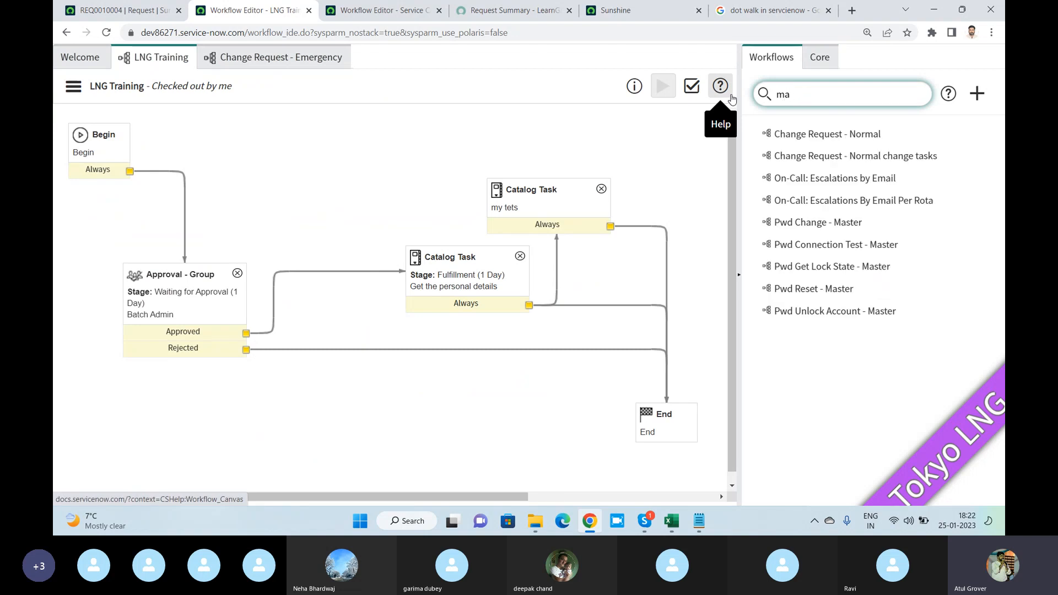
pyautogui.write('*mana')
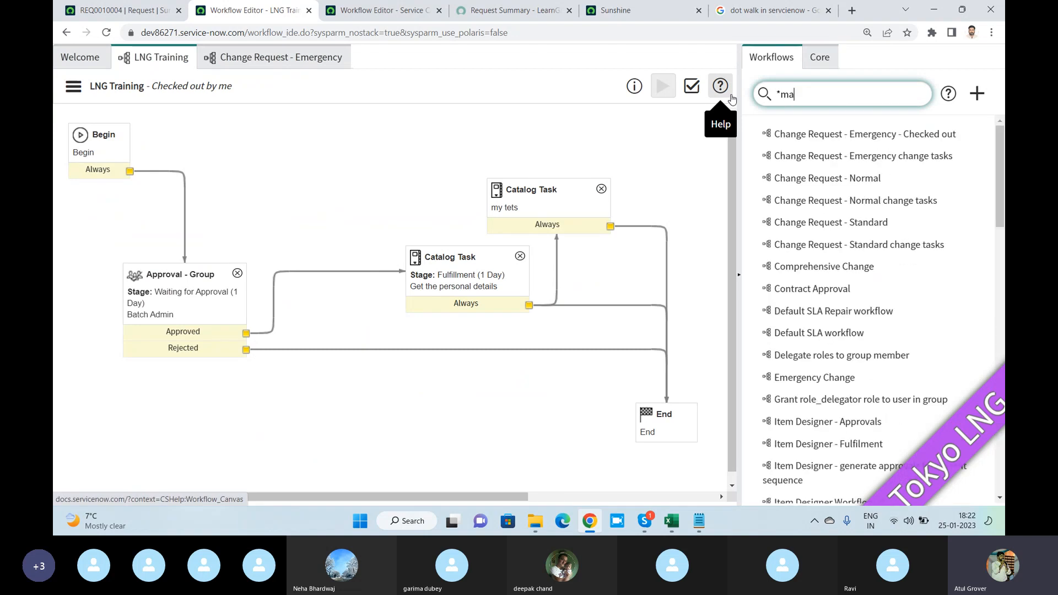
pyautogui.write('gere')
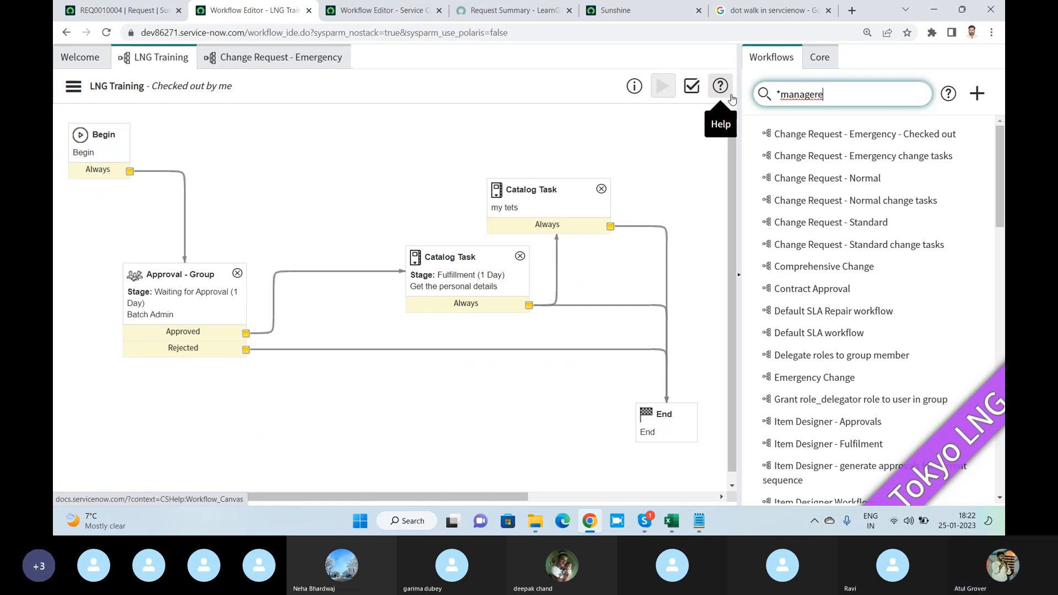
pyautogui.press('BackSpace')
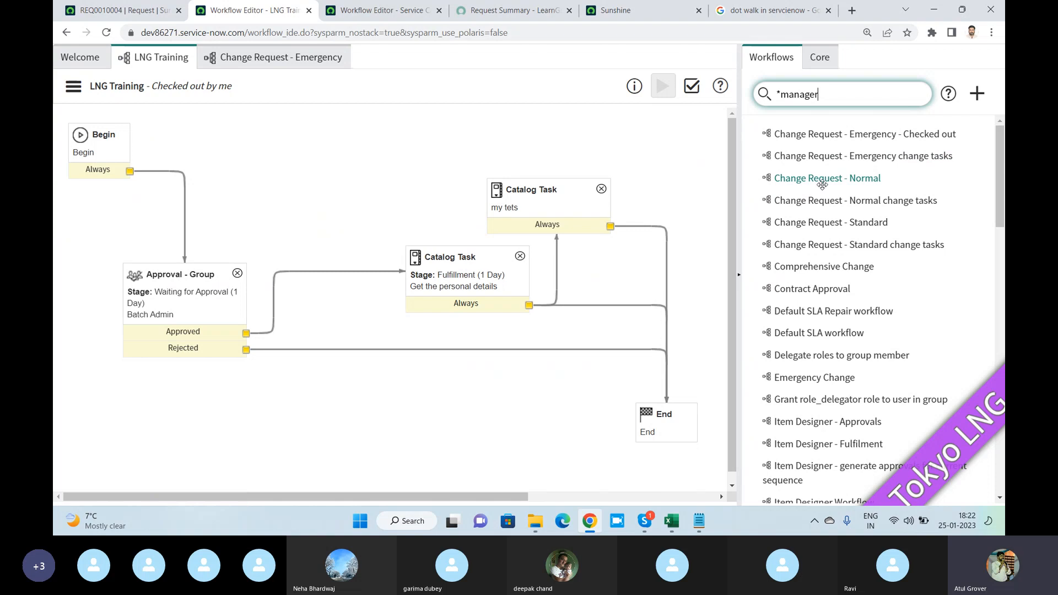
# - Look through the whole list of workflows for a manager-related one and clear the search text
pyautogui.scroll(-5, 823, 184)
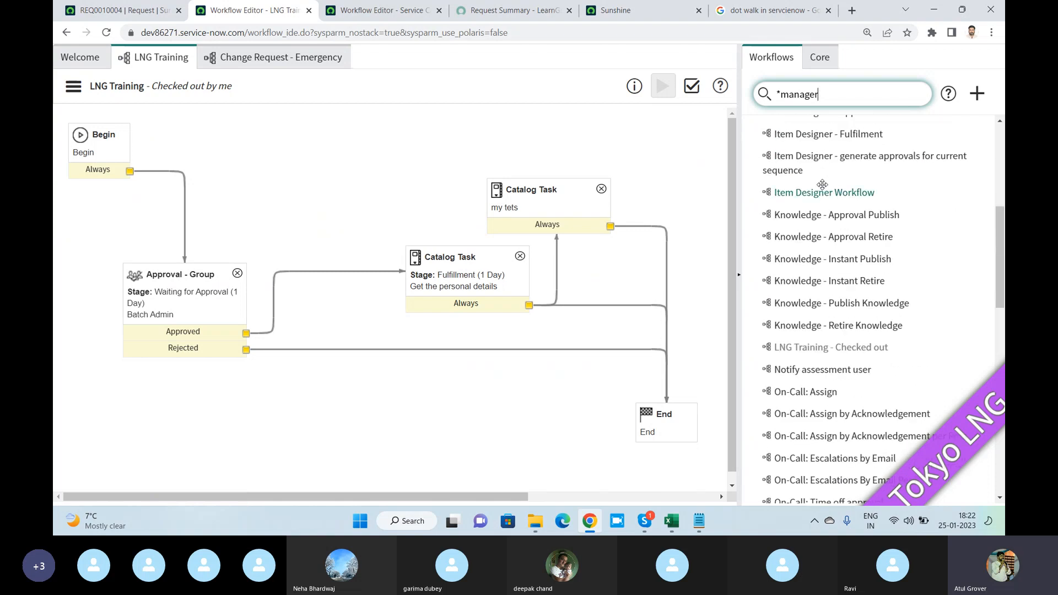
pyautogui.scroll(-4, 823, 185)
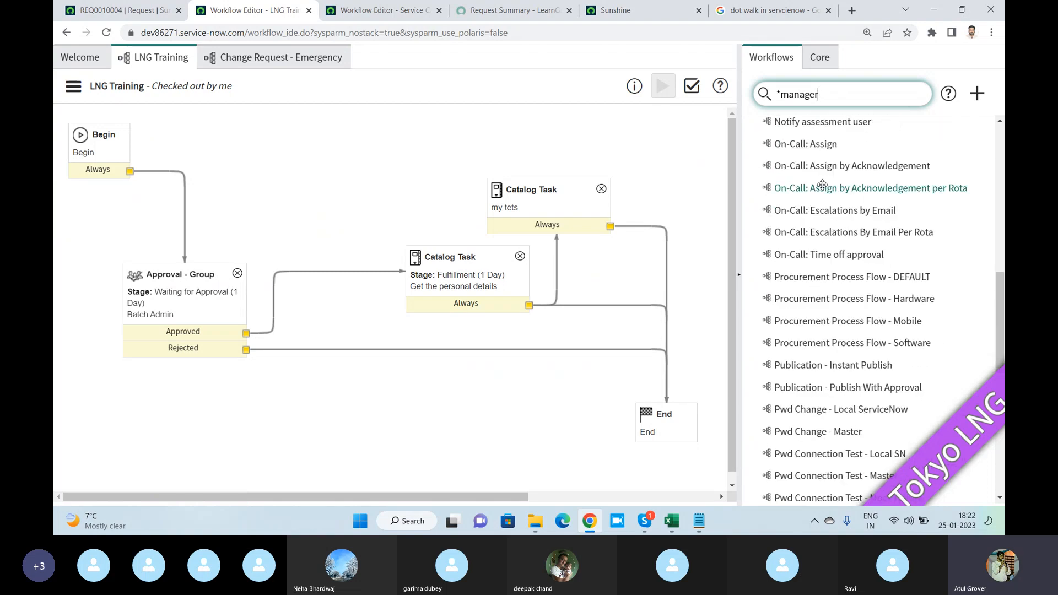
pyautogui.scroll(-5, 823, 185)
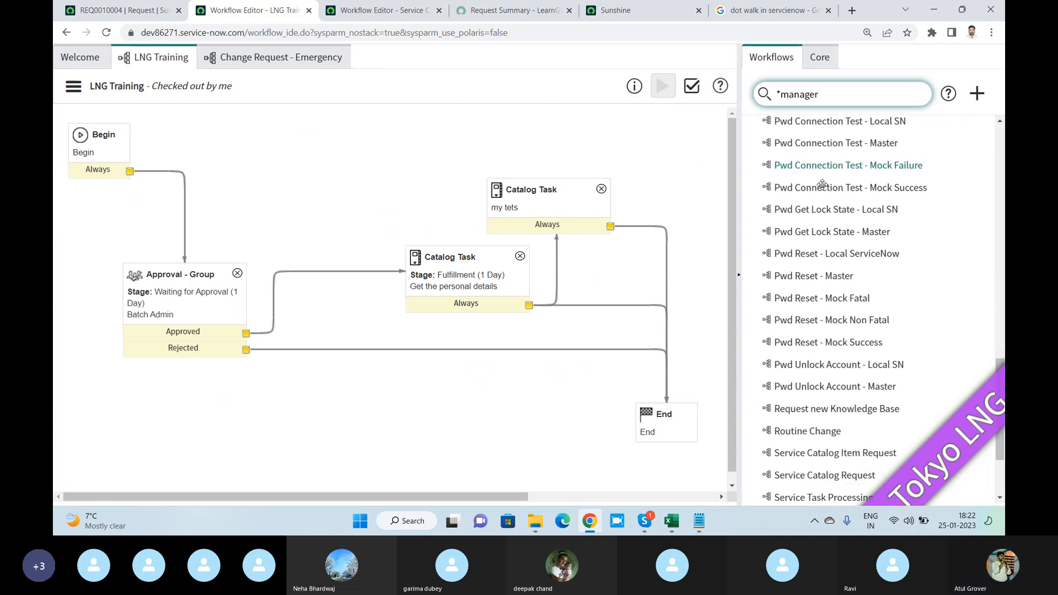
pyautogui.scroll(-2, 822, 184)
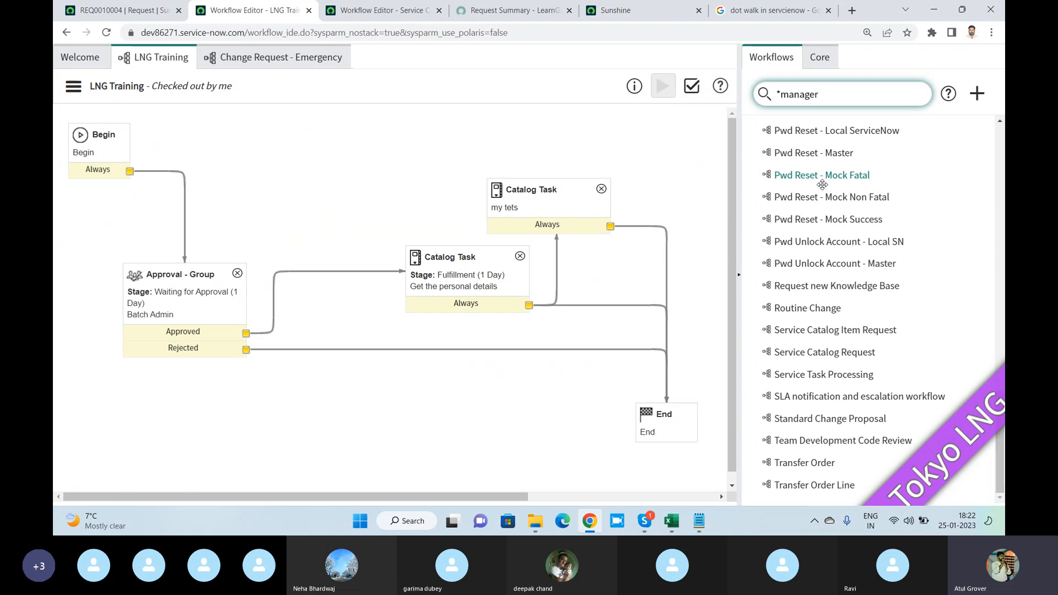
pyautogui.scroll(10, 822, 185)
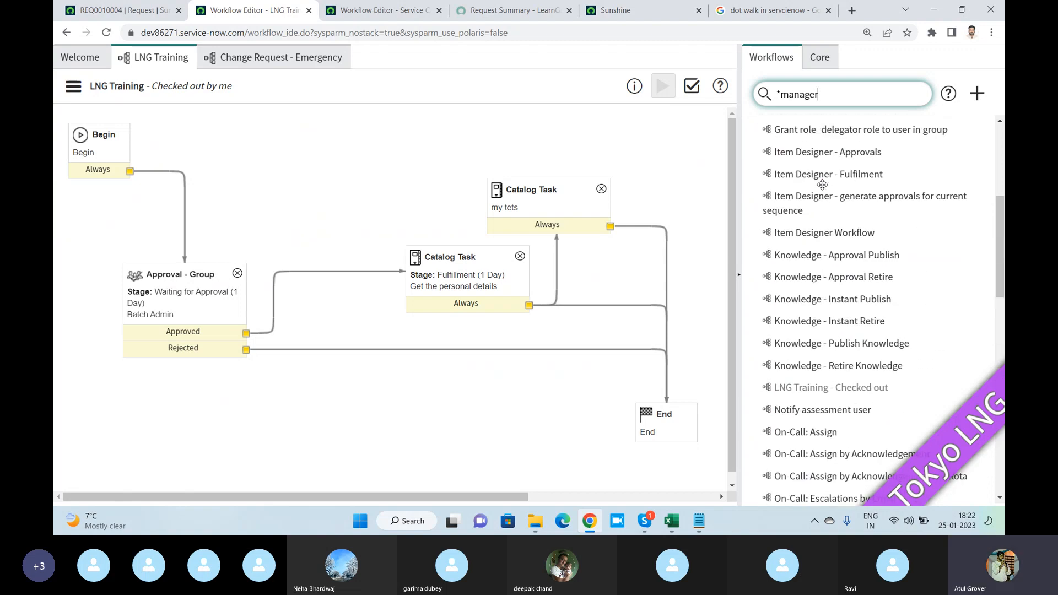
pyautogui.scroll(3, 823, 185)
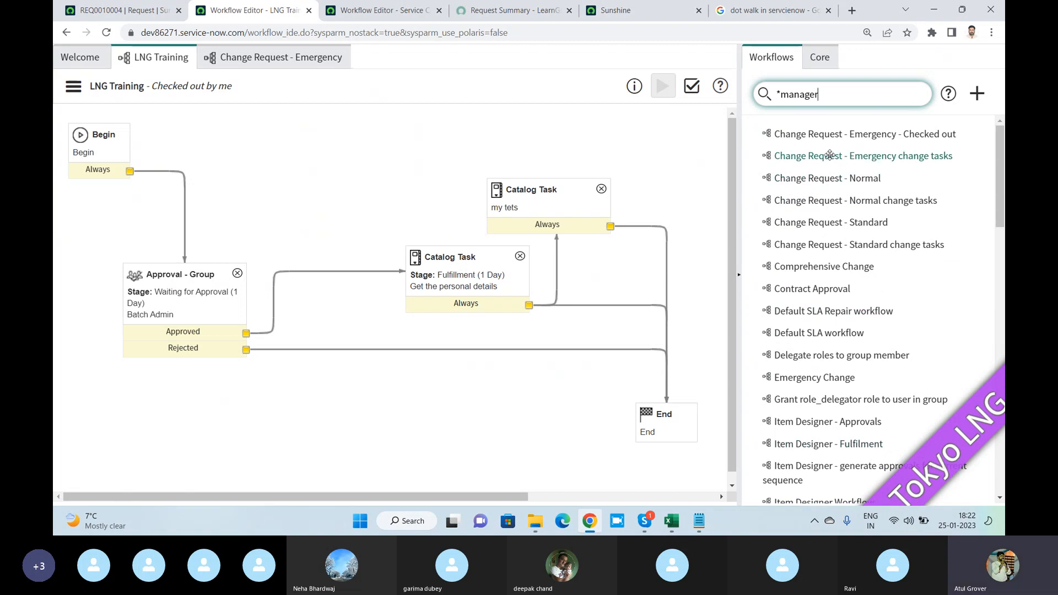
pyautogui.moveTo(914, 94); pyautogui.dragTo(673, 88)
pyautogui.press('BackSpace')
# - Return to the core activities and collapse the Approvals, Tasks and Subflows groups
pyautogui.click(819, 59)
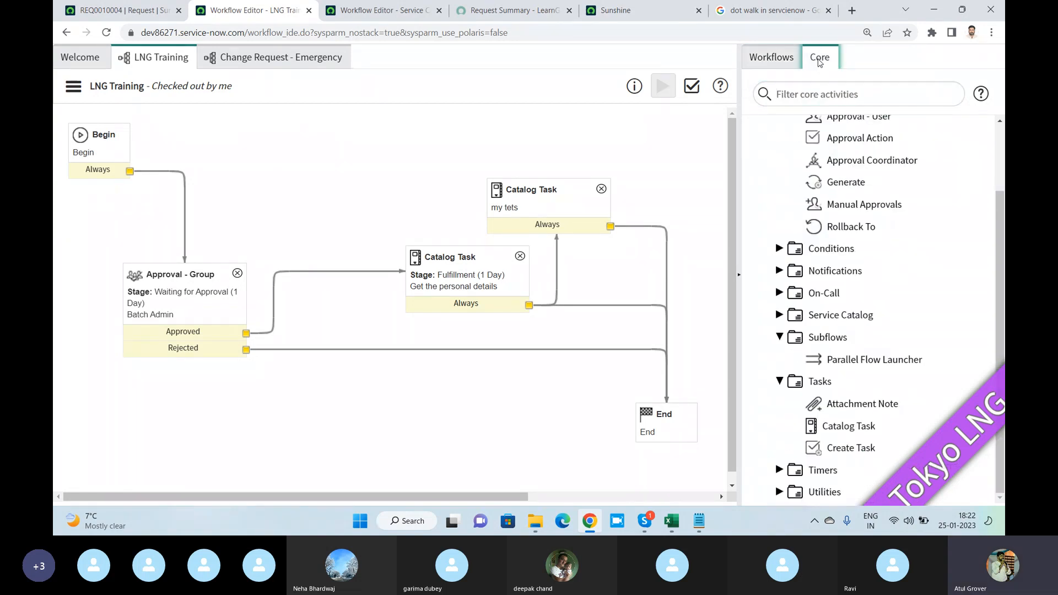
pyautogui.scroll(3, 910, 237)
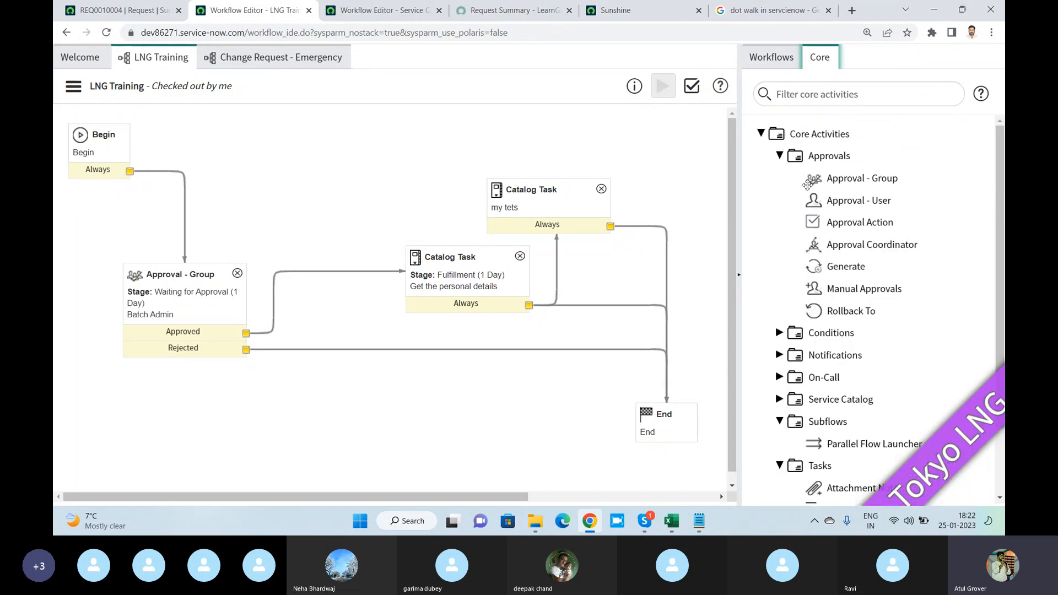
pyautogui.click(780, 156)
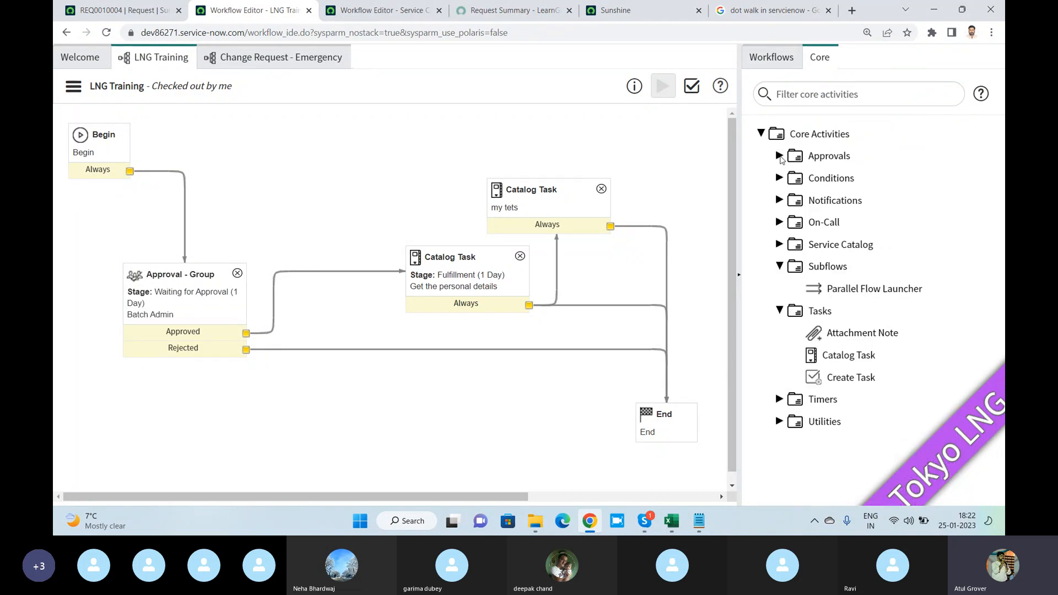
pyautogui.click(780, 311)
pyautogui.click(780, 266)
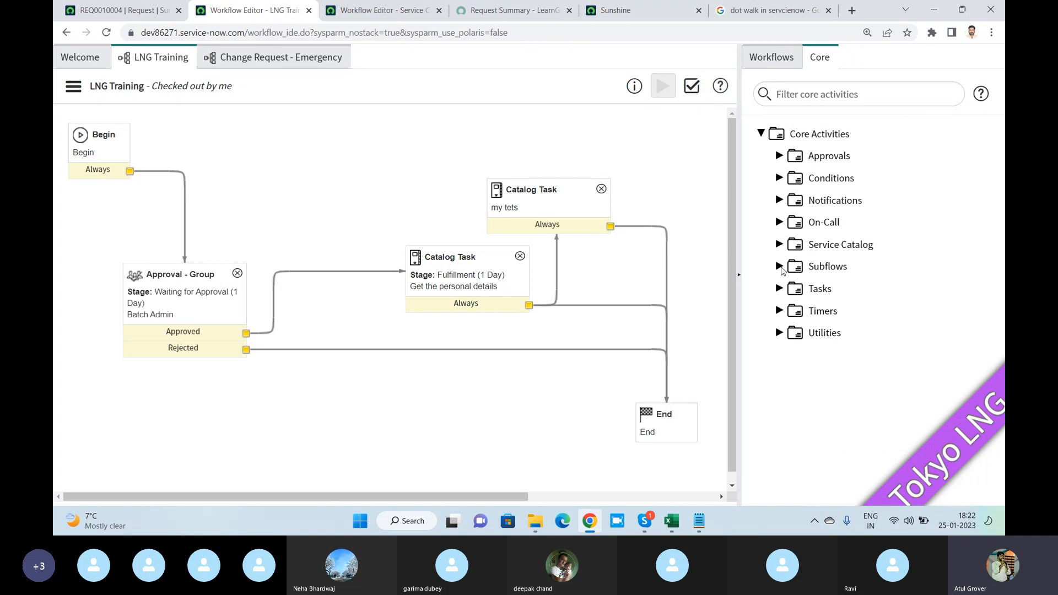
# - Expand the Notifications group of the core activities
pyautogui.click(821, 203)
pyautogui.click(73, 86)
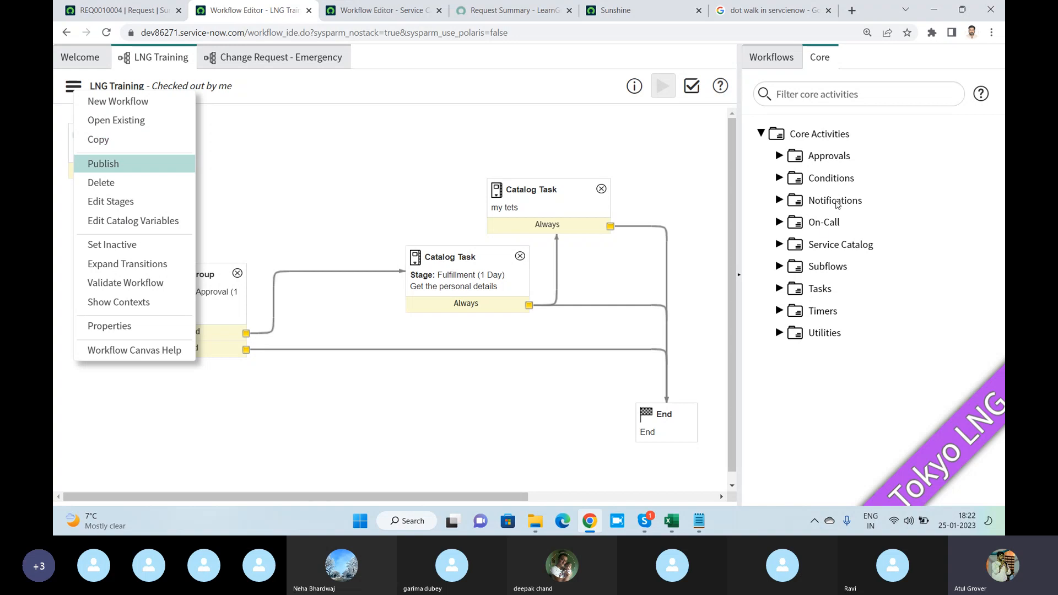
pyautogui.click(836, 203)
pyautogui.click(780, 201)
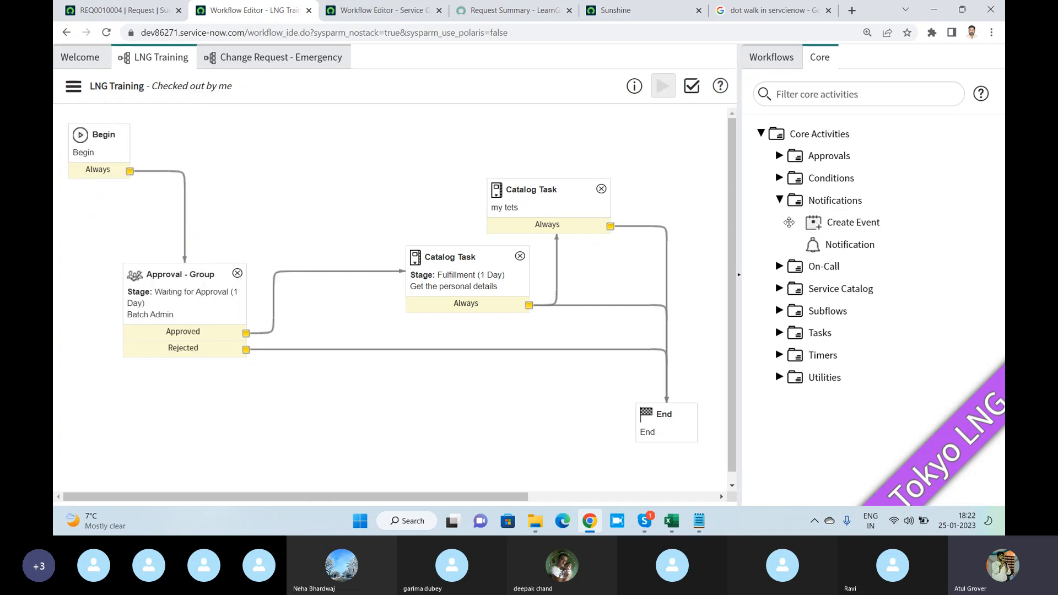
# - Place a Notification activity on the workflow canvas to view its form, and close it without saving
pyautogui.moveTo(851, 247)
pyautogui.moveTo(850, 247); pyautogui.dragTo(379, 159)
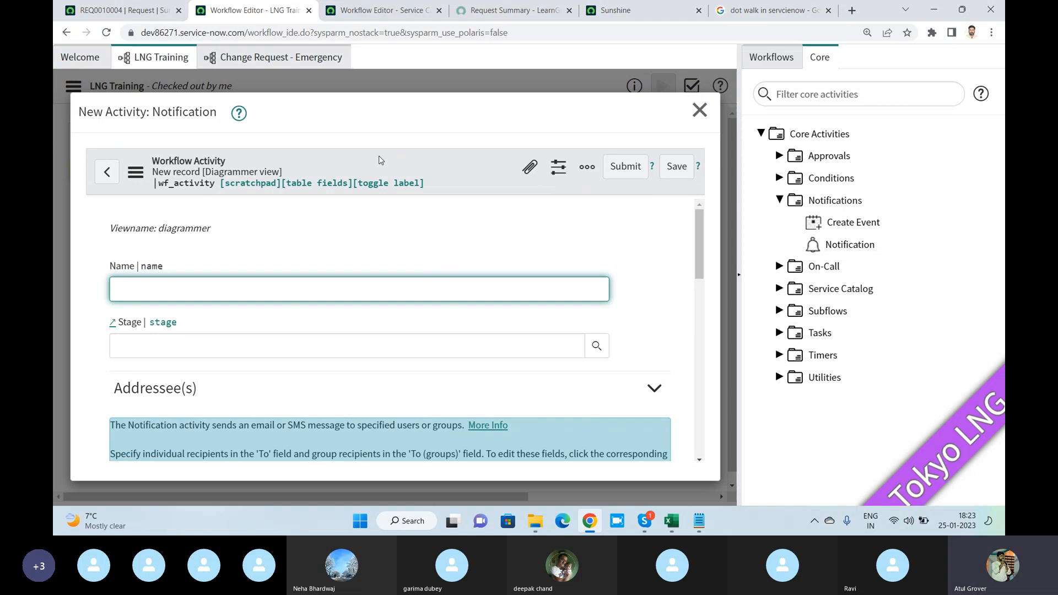
pyautogui.click(699, 111)
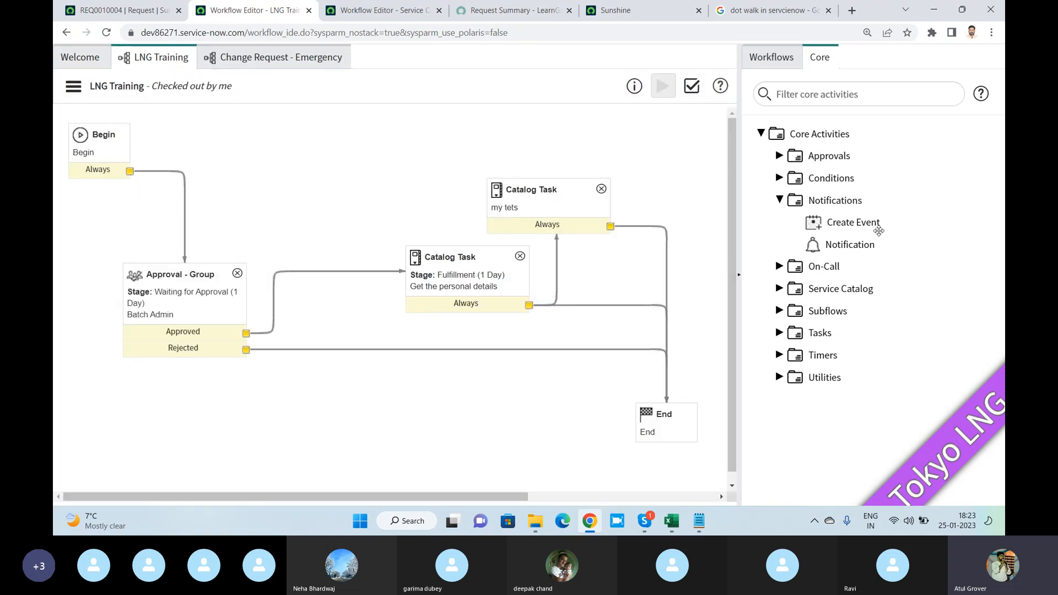
# - Start a Create Event activity named "invite", choose the approval.cancelled event, and review its parameter scripts
pyautogui.moveTo(867, 226); pyautogui.dragTo(343, 160)
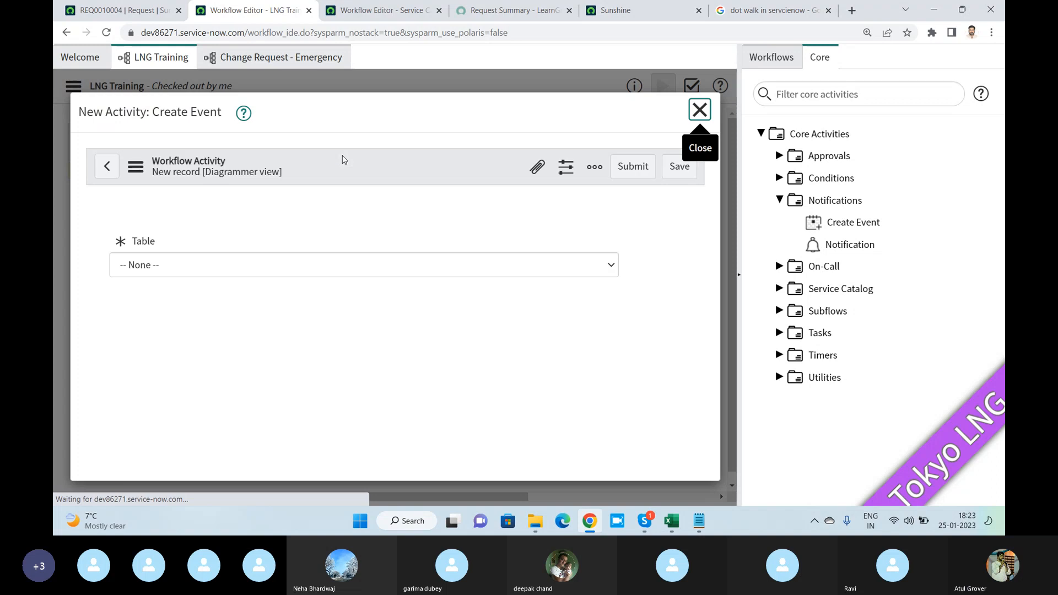
pyautogui.write('invite')
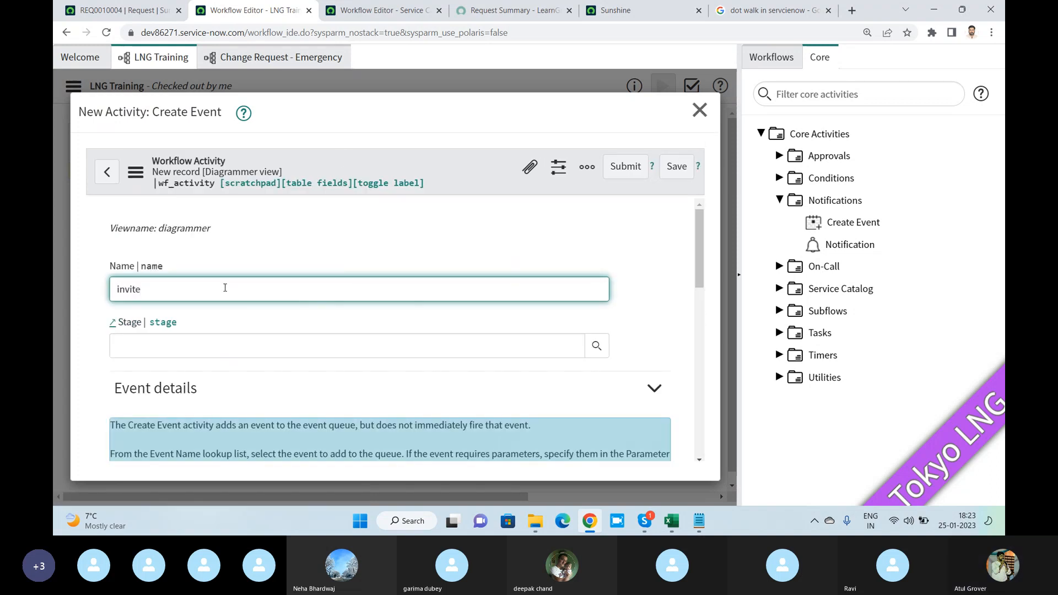
pyautogui.scroll(-3, 225, 286)
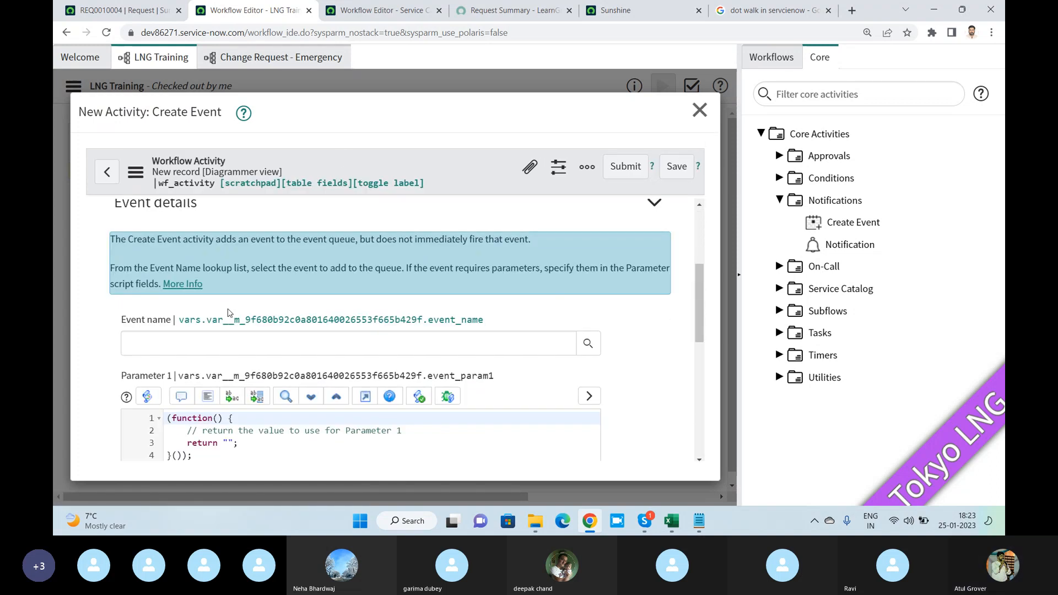
pyautogui.click(259, 345)
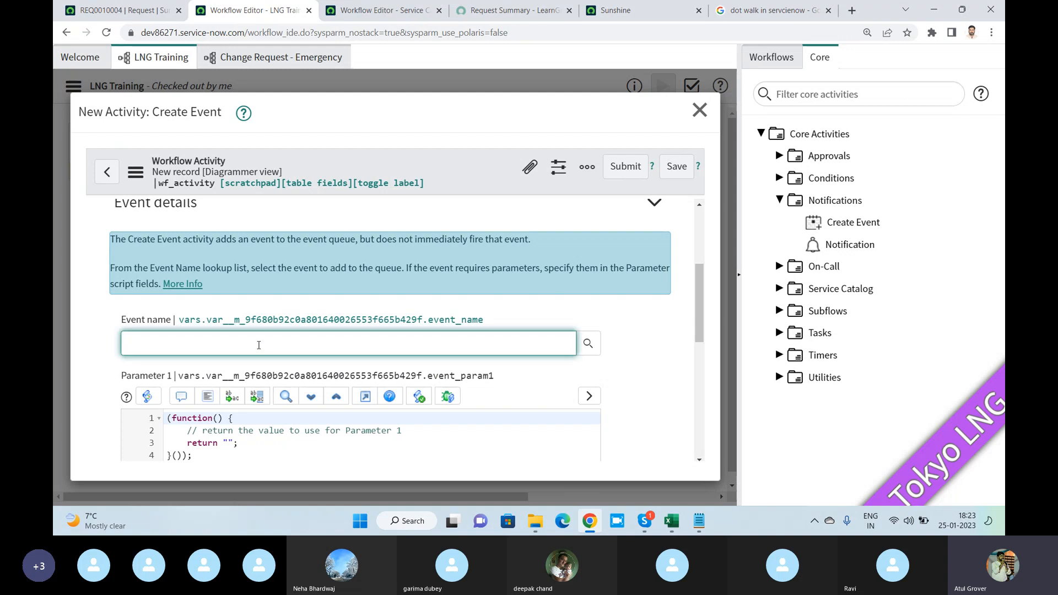
pyautogui.write('**')
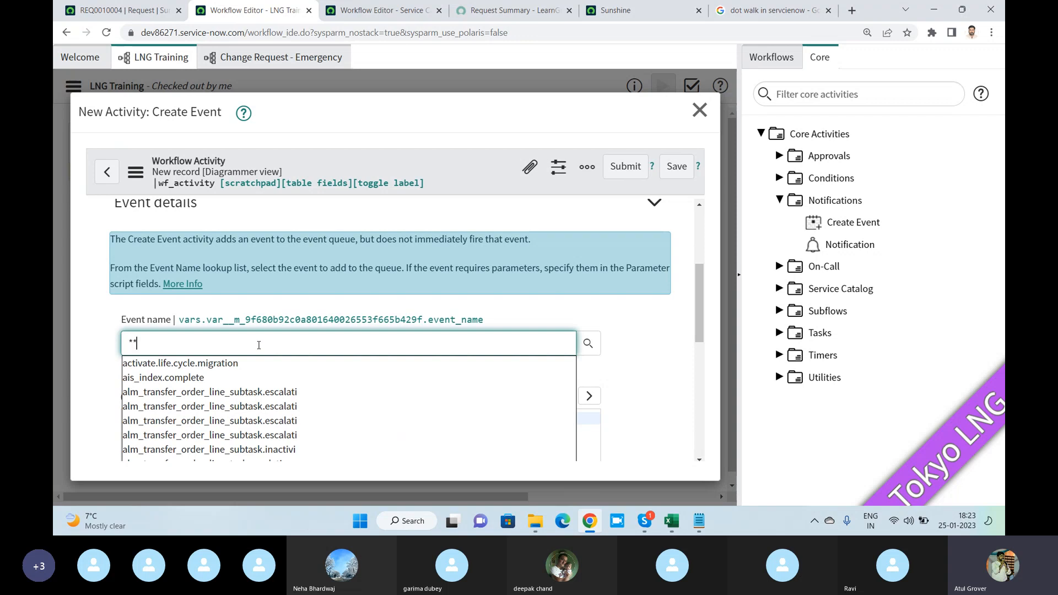
pyautogui.scroll(-3, 259, 345)
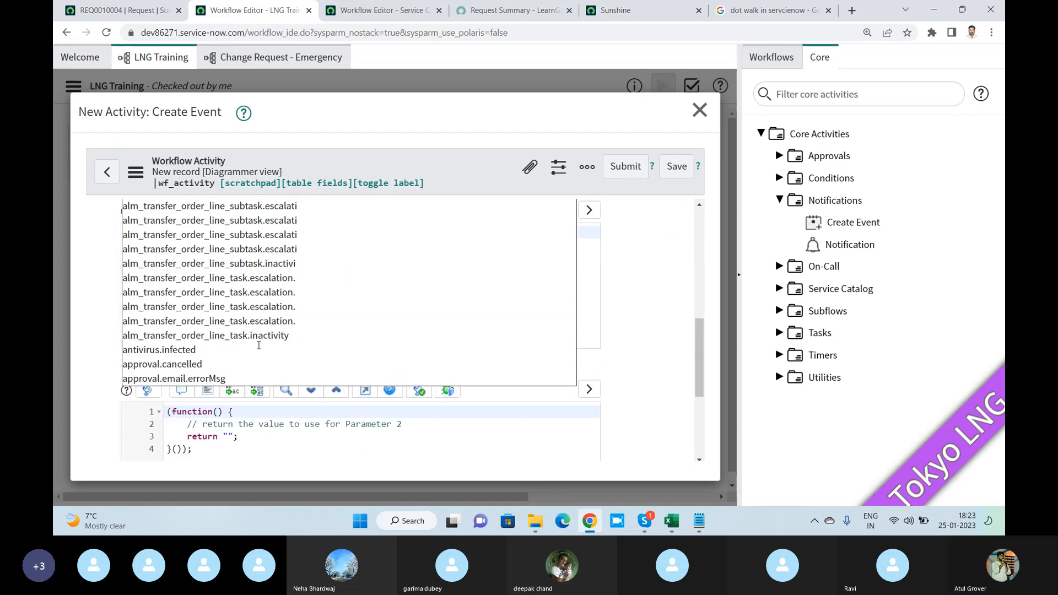
pyautogui.click(203, 365)
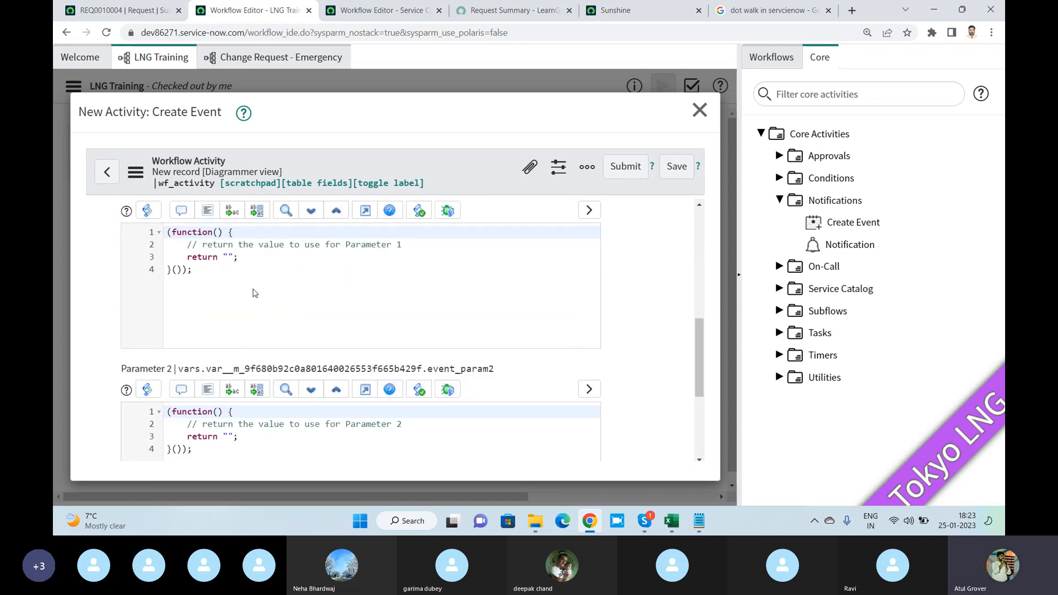
pyautogui.scroll(-2, 217, 281)
pyautogui.scroll(1, 216, 282)
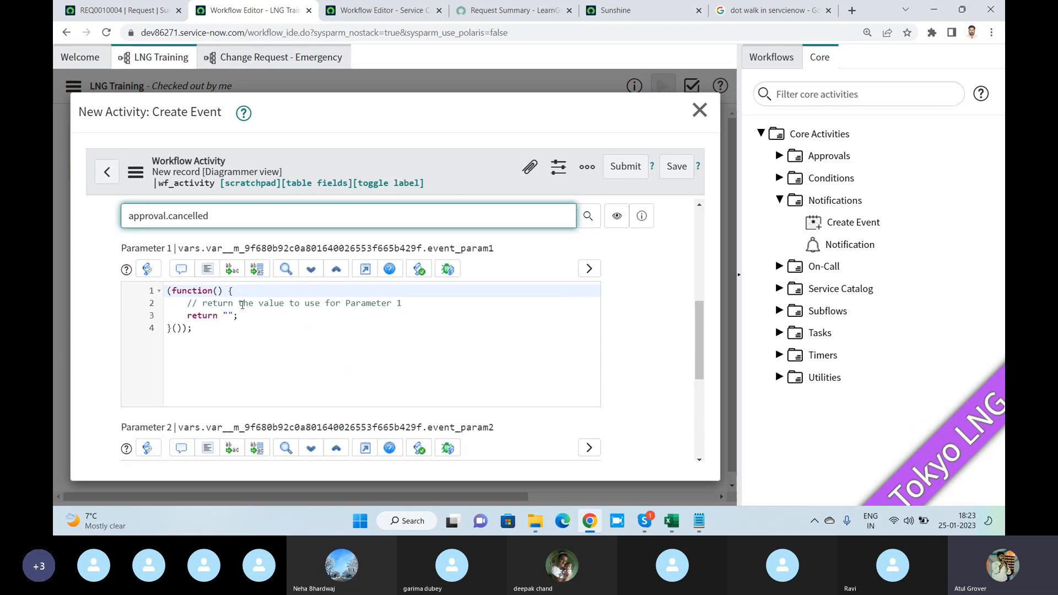
pyautogui.scroll(-3, 241, 302)
pyautogui.scroll(5, 245, 313)
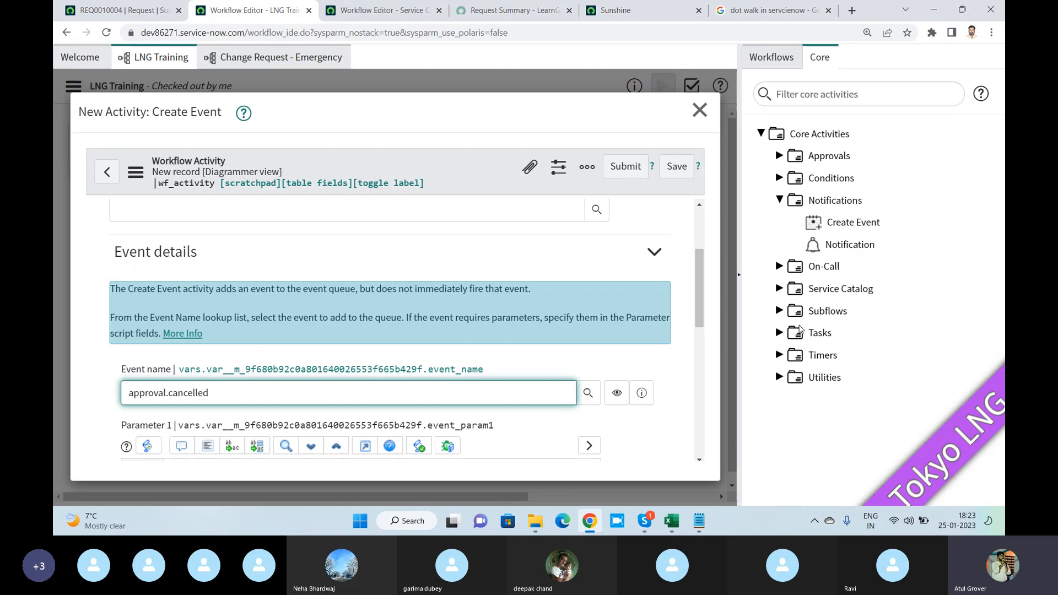
# - Expand the Timers group of the core activities and discard the unsaved Create Event activity
pyautogui.click(780, 355)
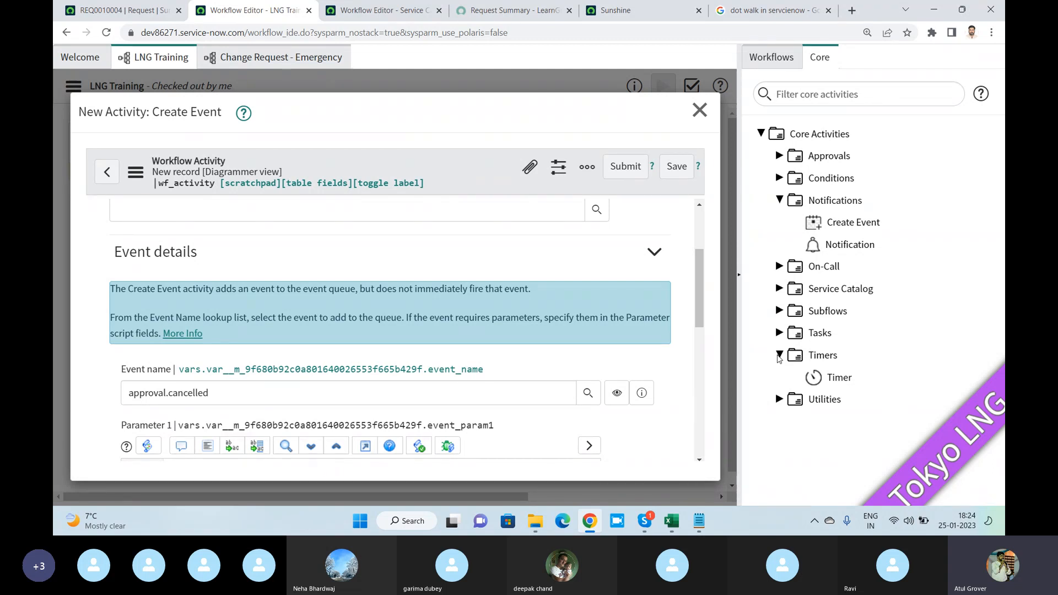
pyautogui.hotkey('alt', 'Tab')
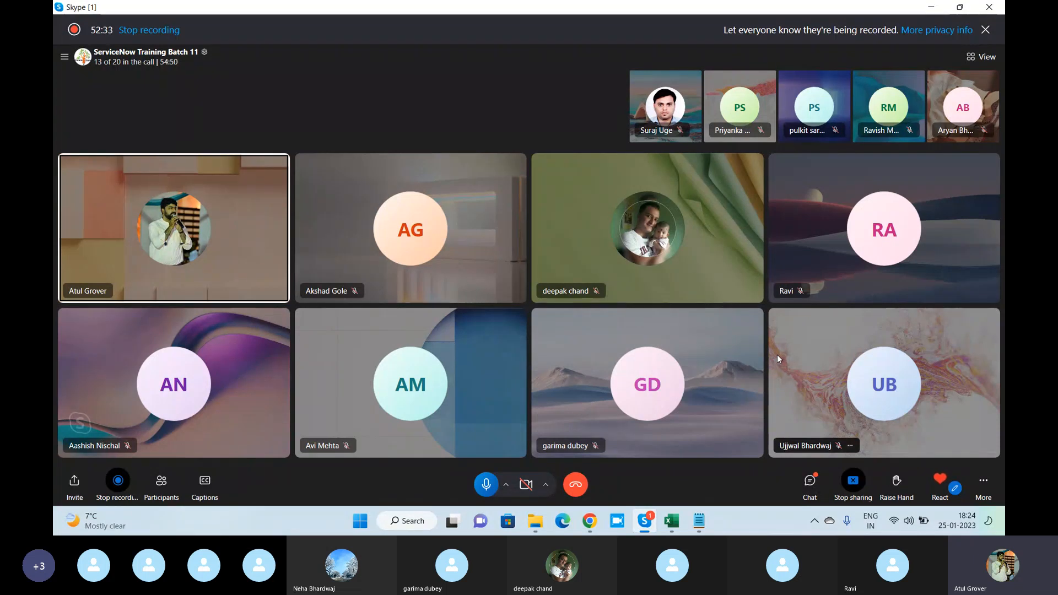
pyautogui.hotkey('alt', 'Tab')
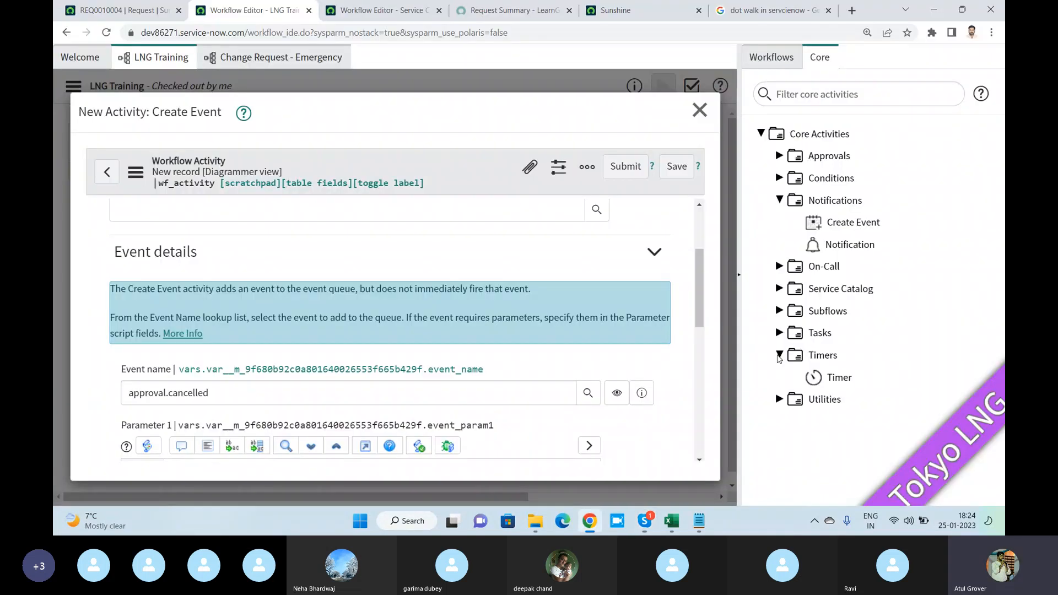
pyautogui.click(700, 110)
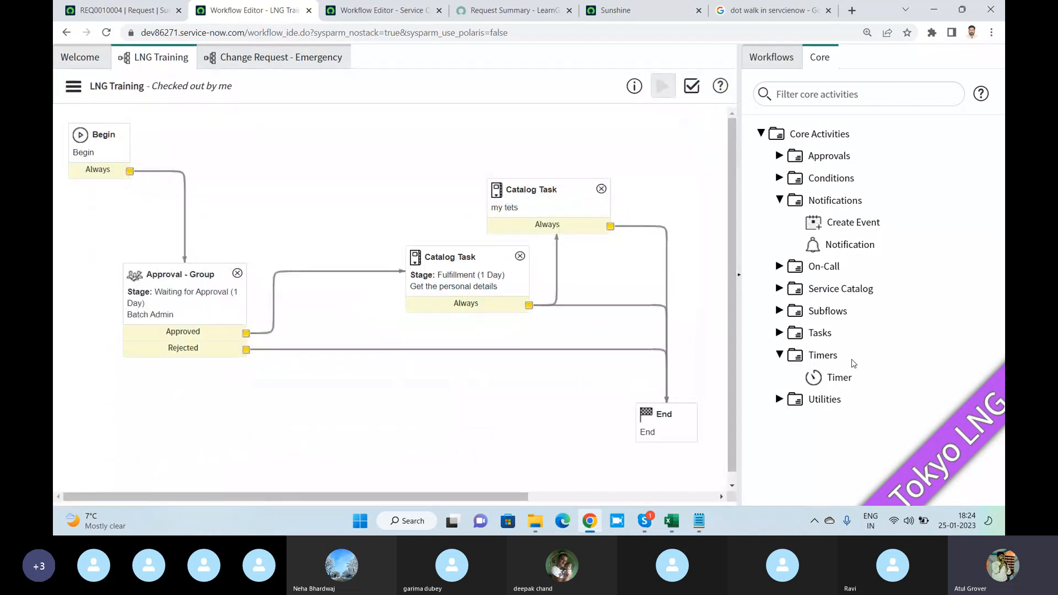
# - Place a Timer activity on the canvas and review its timer information and schedule settings
pyautogui.moveTo(839, 378); pyautogui.dragTo(322, 158)
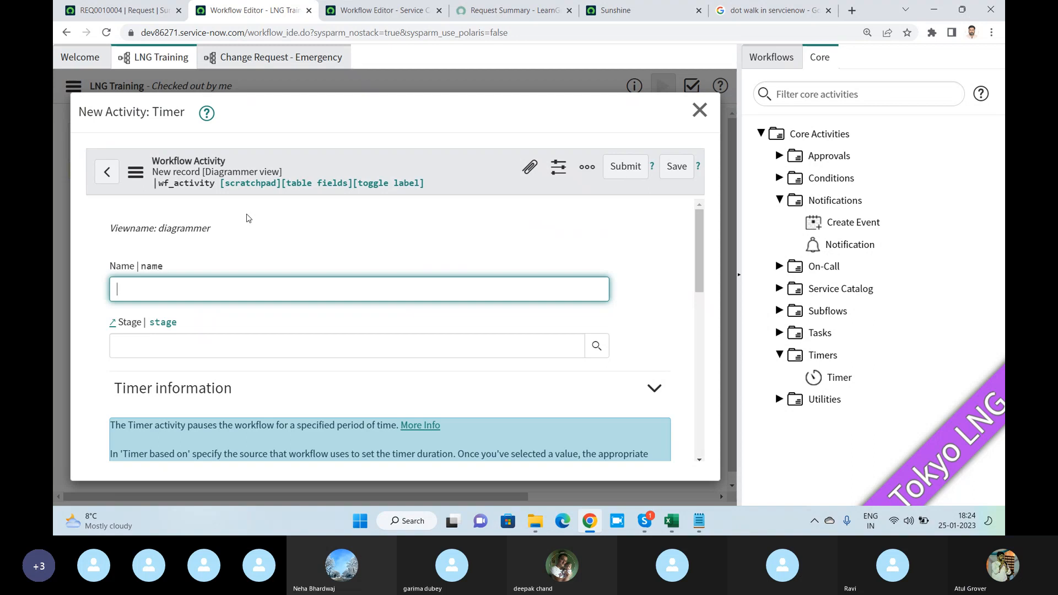
pyautogui.hotkey('alt', 'Tab')
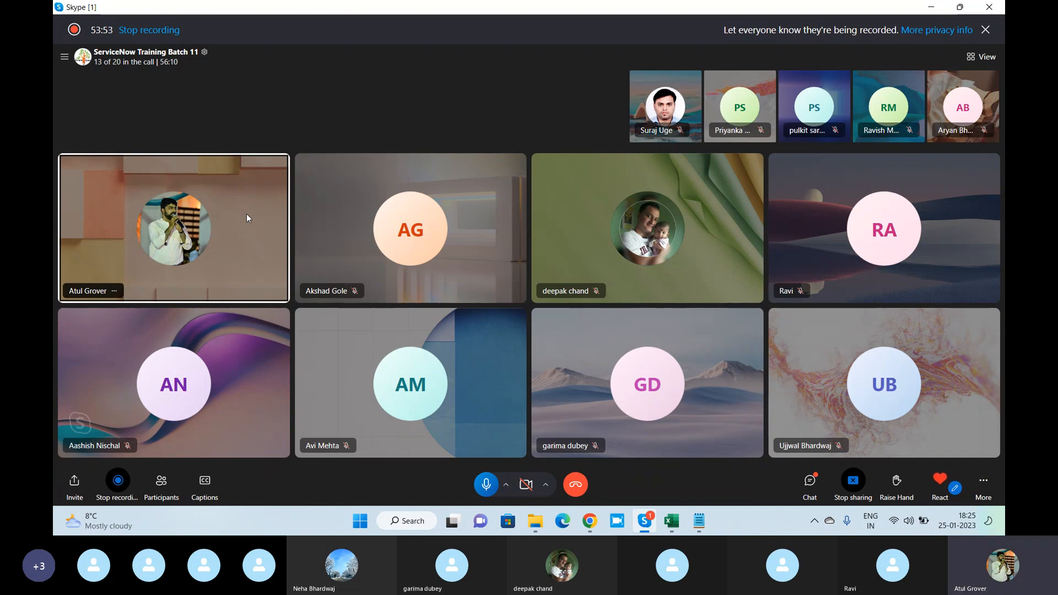
pyautogui.hotkey('alt', 'Tab')
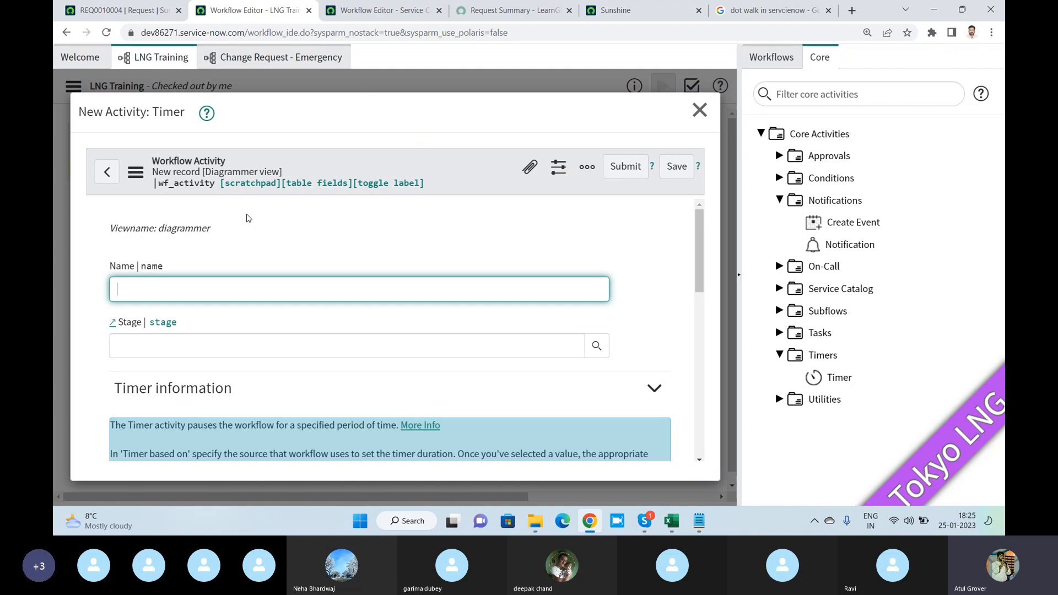
pyautogui.scroll(-3, 327, 253)
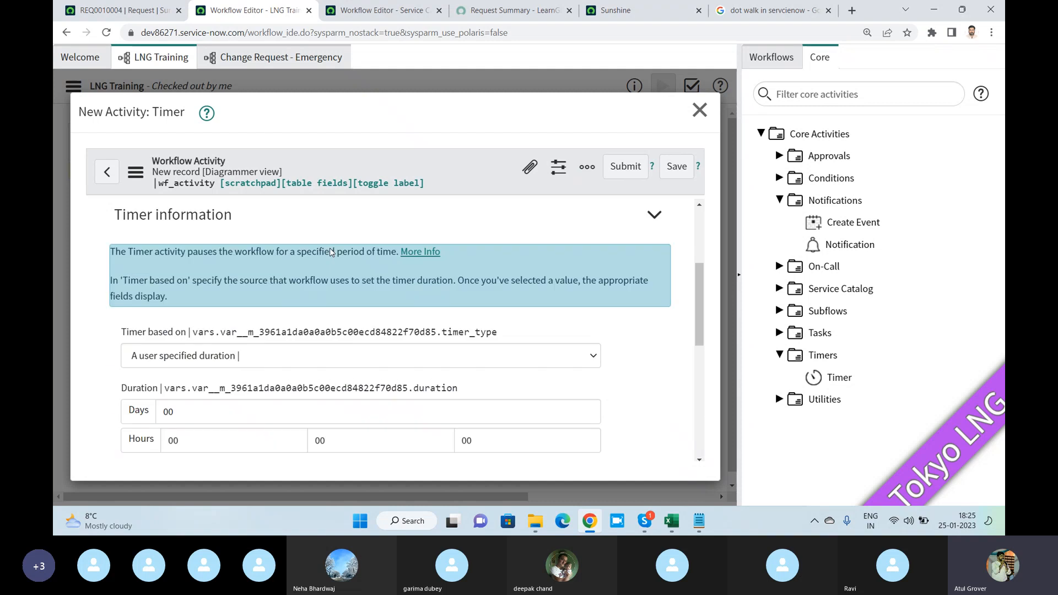
pyautogui.scroll(-2, 329, 255)
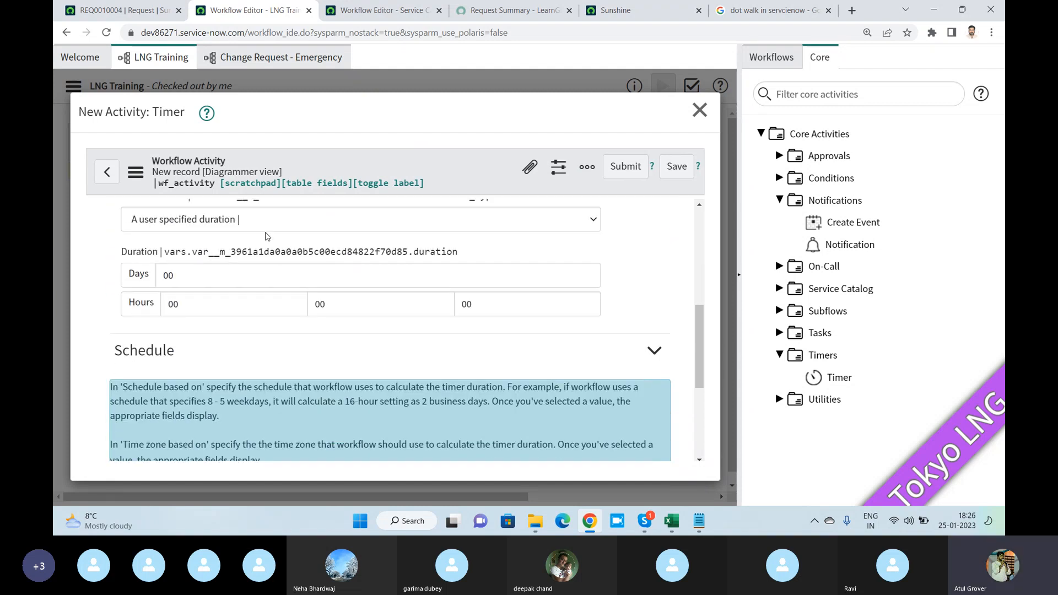
# - Base the timer on a user specified duration of 5 seconds, and discard the activity without submitting it
pyautogui.click(265, 227)
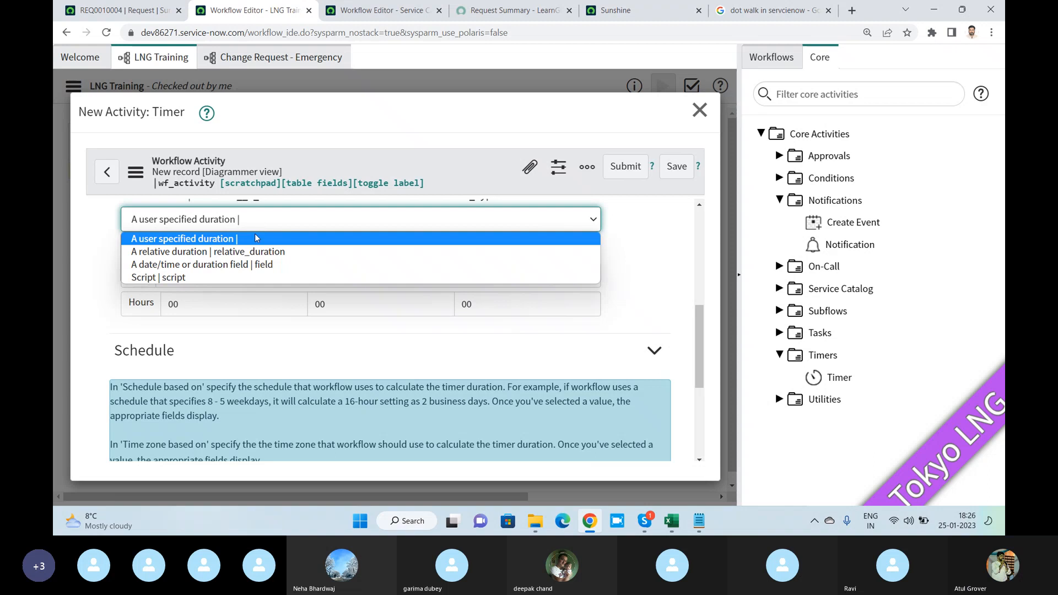
pyautogui.click(255, 238)
pyautogui.click(301, 275)
pyautogui.scroll(1, 300, 356)
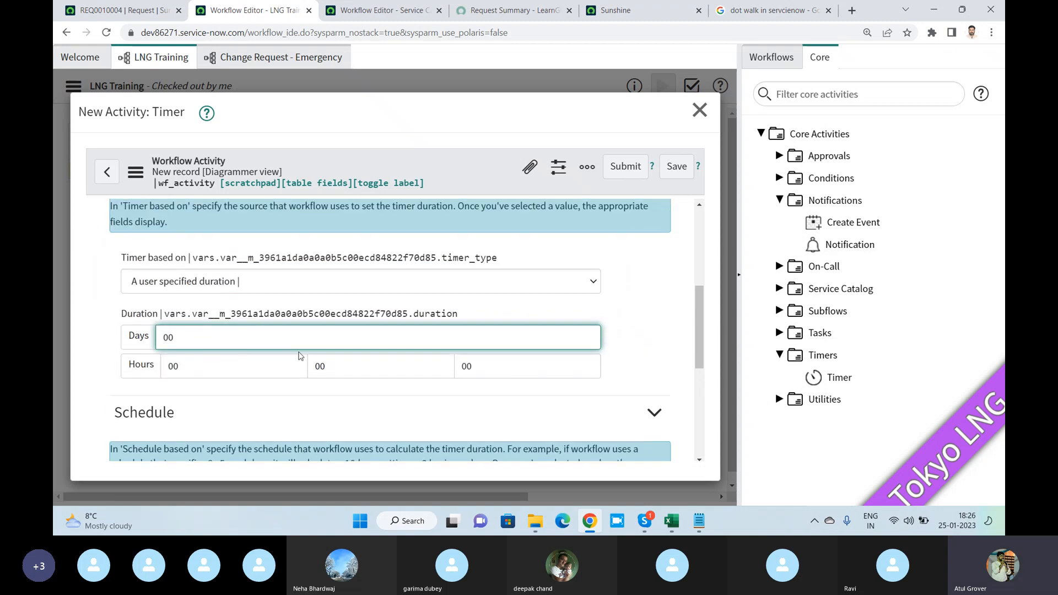
pyautogui.press('Tab')
pyautogui.press('Tab')
pyautogui.press('Tab')
pyautogui.write('05')
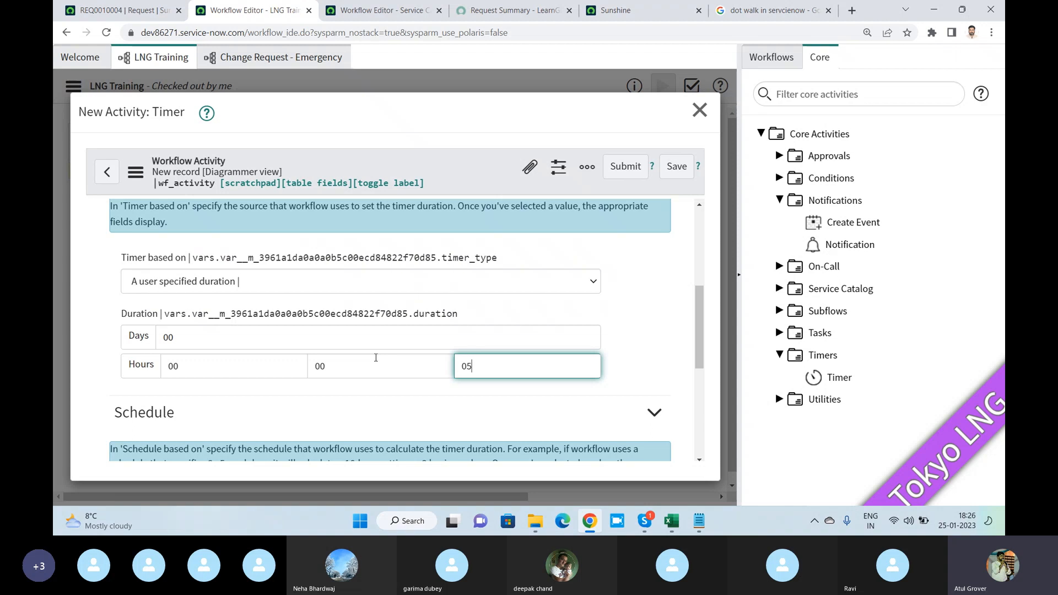
pyautogui.click(699, 110)
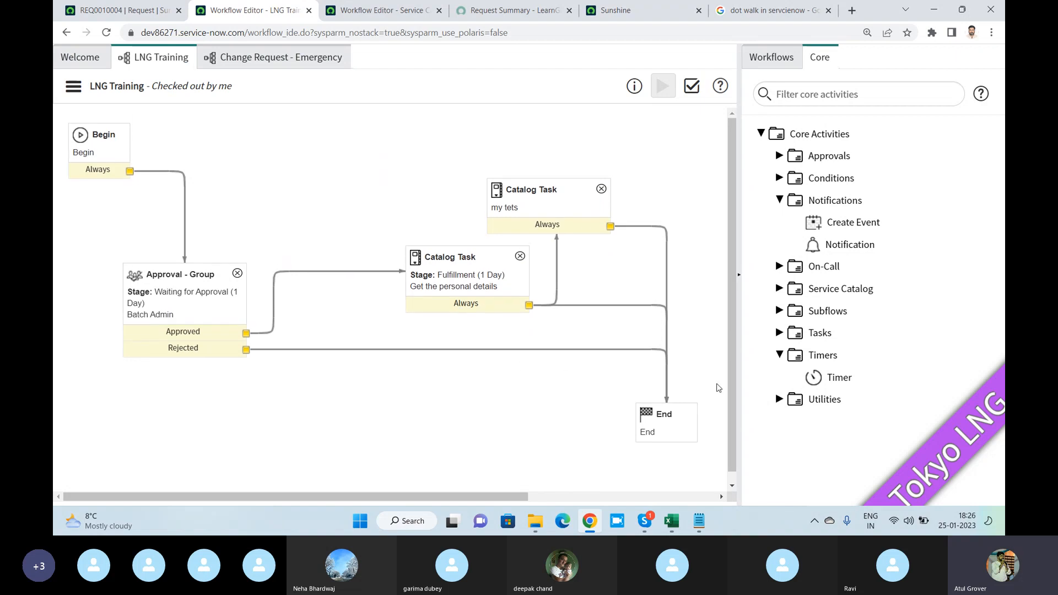
# - Add a Timer activity named "hello" with a duration of 3 seconds above the existing flow and submit it
pyautogui.moveTo(833, 381); pyautogui.dragTo(358, 182)
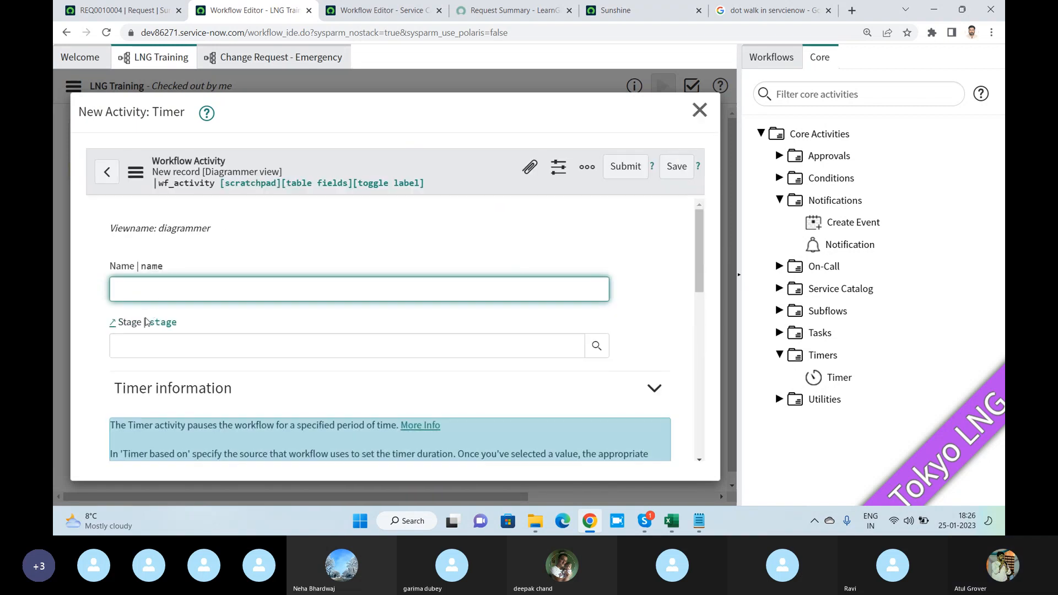
pyautogui.write('hello')
pyautogui.scroll(-6, 255, 300)
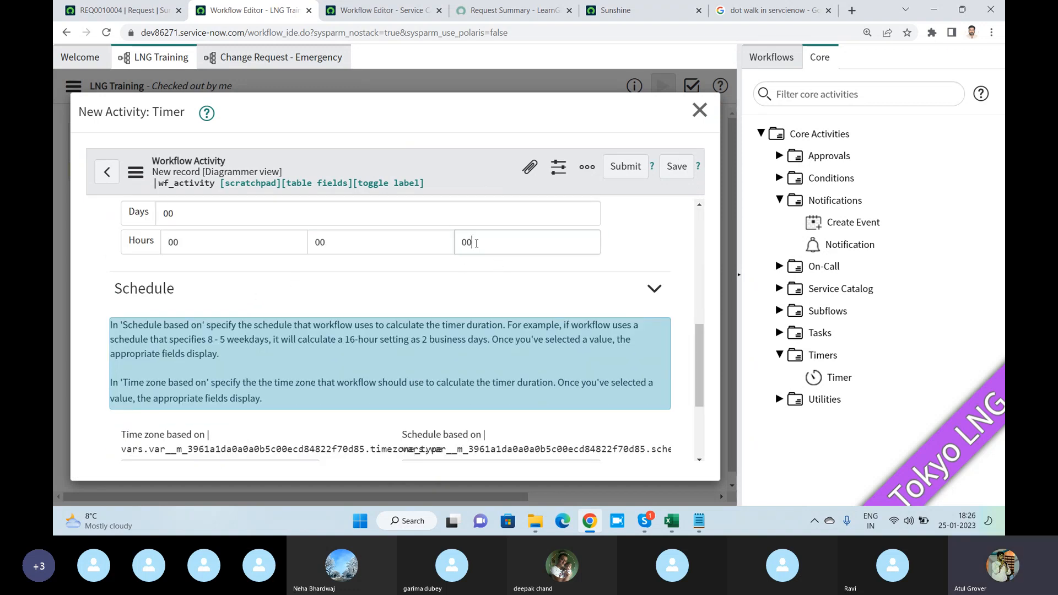
pyautogui.click(474, 243)
pyautogui.write('00')
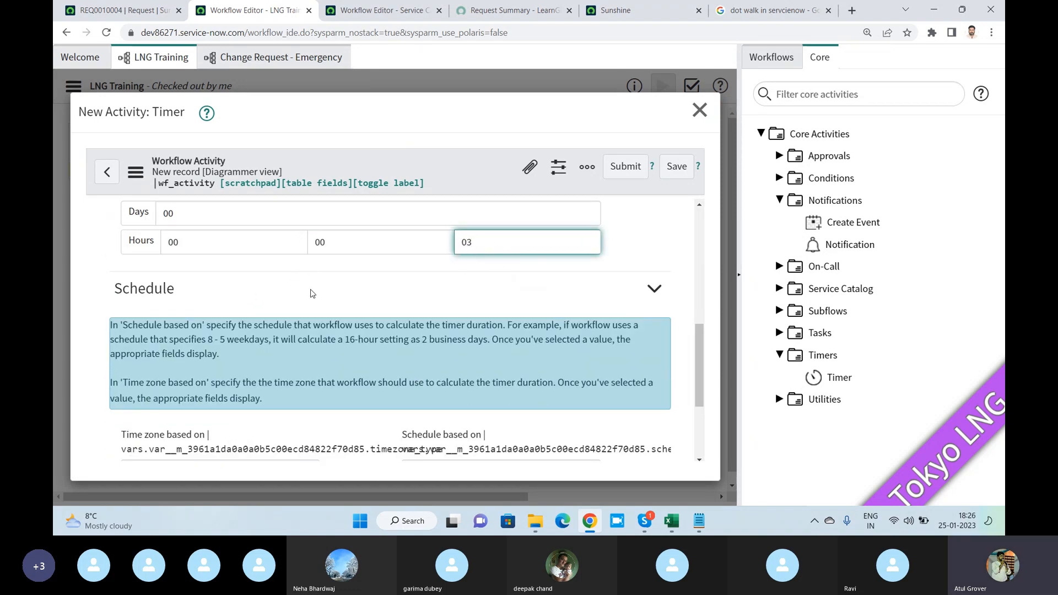
pyautogui.scroll(-3, 311, 294)
pyautogui.click(124, 362)
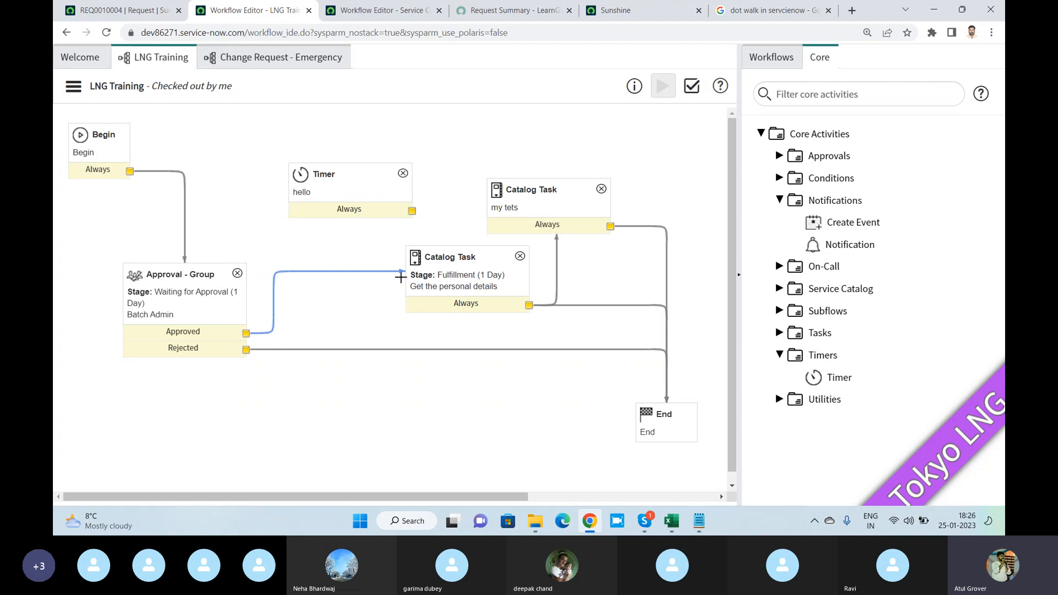
# - Route the Approved path through the hello timer to the "Get the personal details" task, and delete that task's direct connection to End
pyautogui.moveTo(401, 272); pyautogui.dragTo(297, 176)
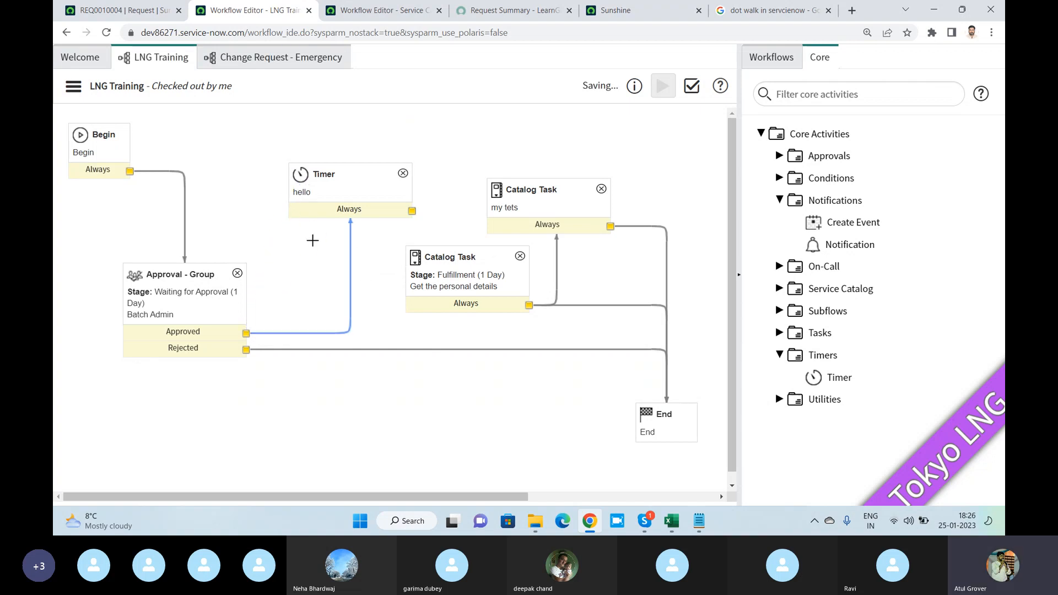
pyautogui.moveTo(412, 211); pyautogui.dragTo(431, 287)
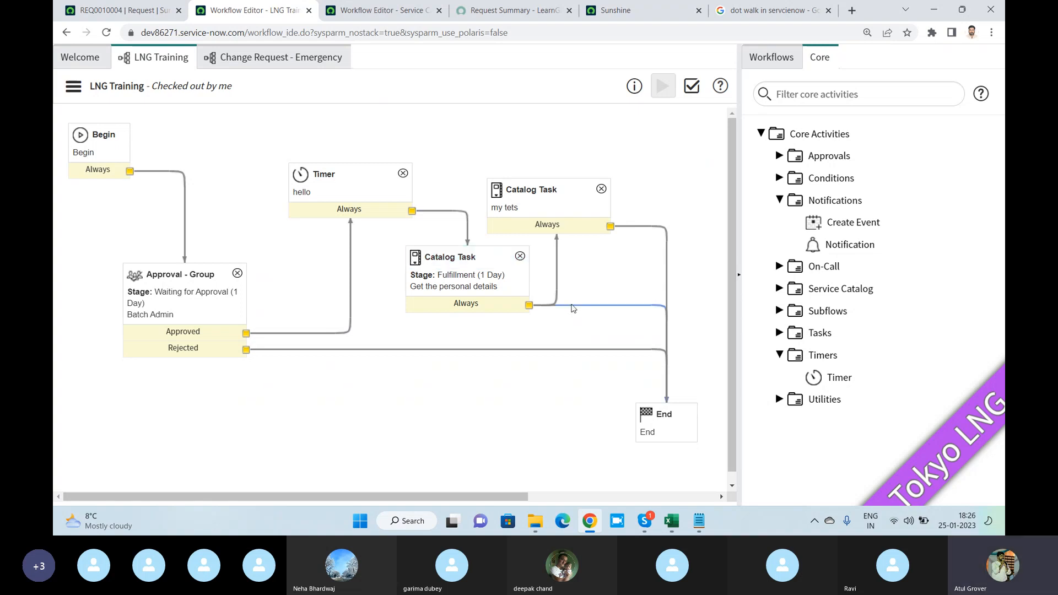
pyautogui.click(573, 307)
pyautogui.press('Delete')
# - Publish the LNG Training workflow
pyautogui.click(74, 86)
pyautogui.click(82, 156)
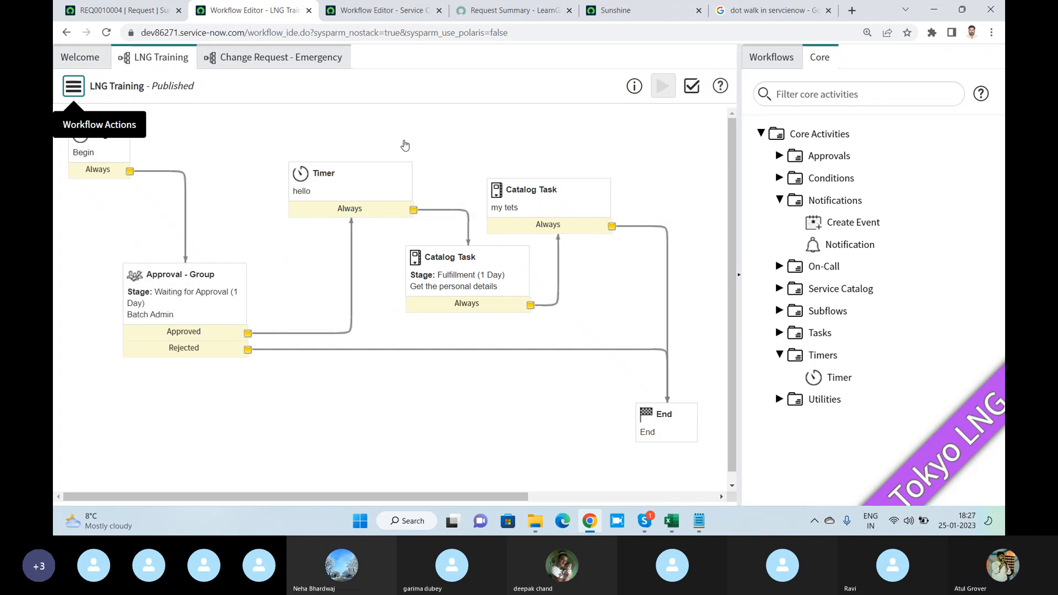
# - Switch to the LearnGrow service portal, return to its home page and open the Admin catalog category
pyautogui.click(628, 11)
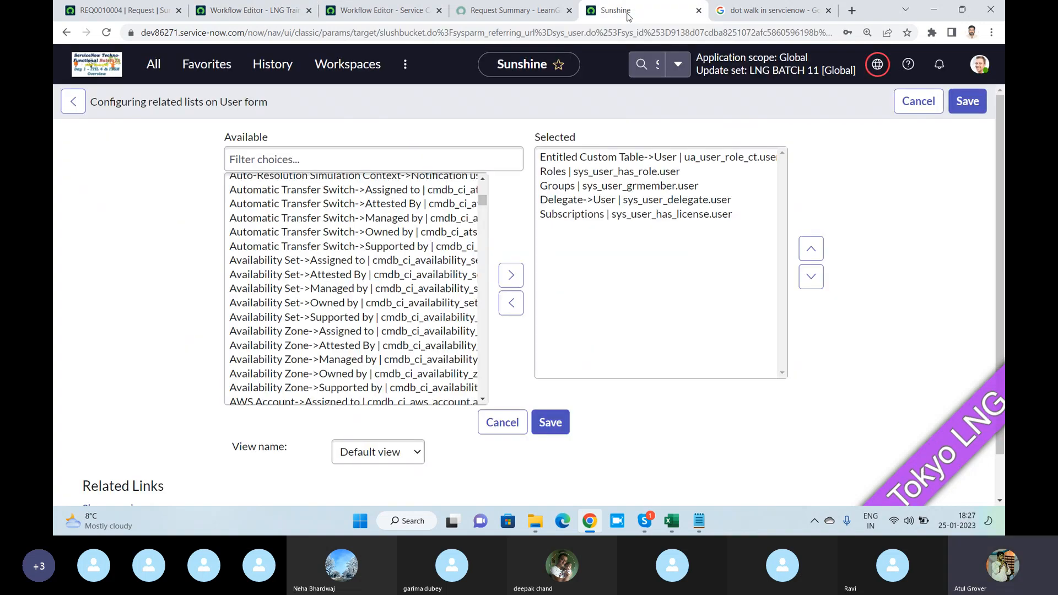
pyautogui.click(487, 12)
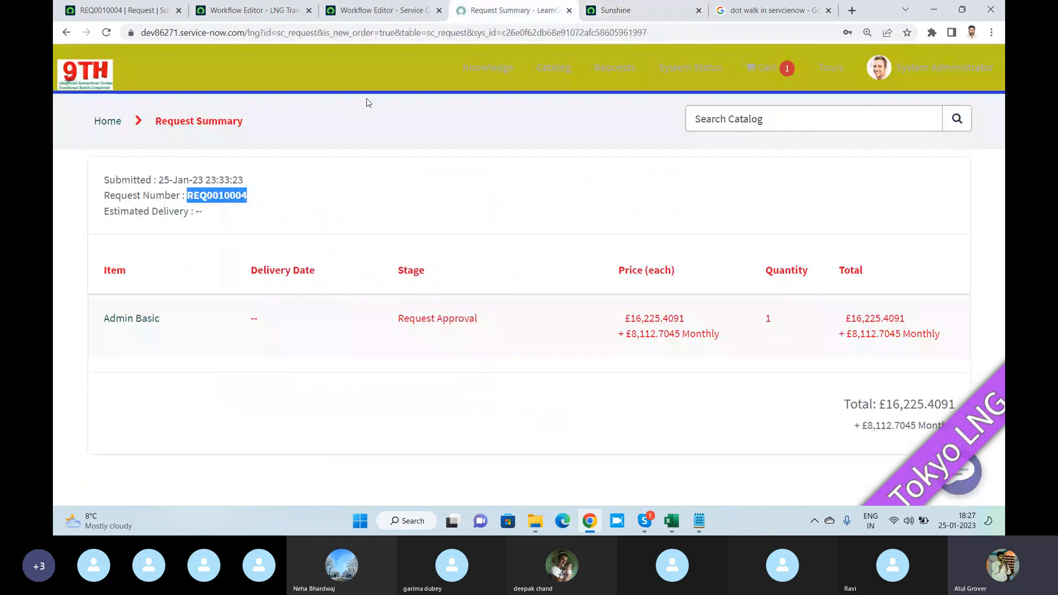
pyautogui.click(114, 126)
pyautogui.click(106, 396)
pyautogui.write('admin')
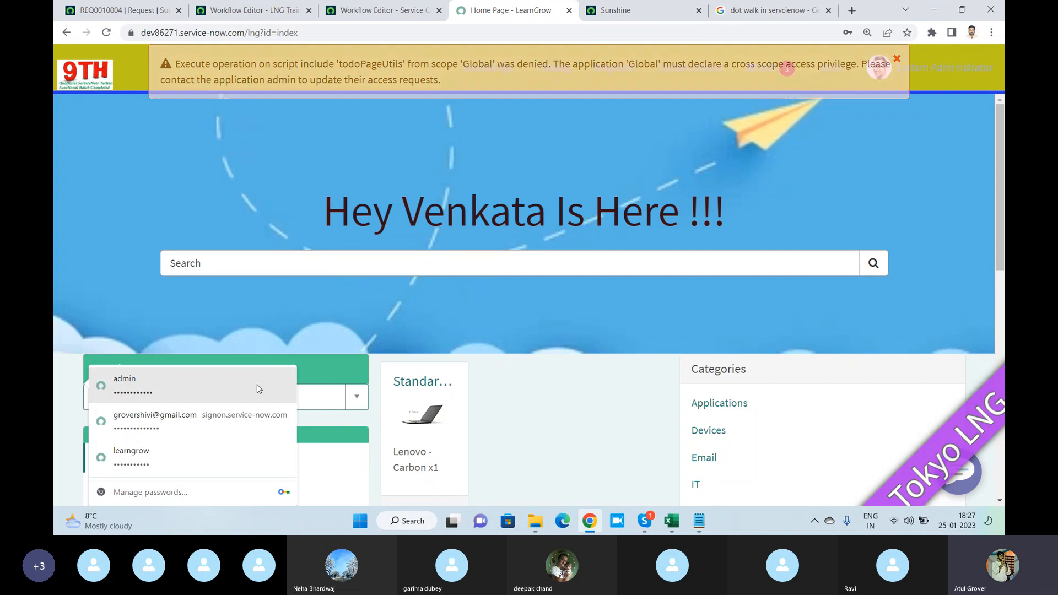
pyautogui.click(290, 313)
pyautogui.scroll(-3, 134, 385)
pyautogui.click(122, 273)
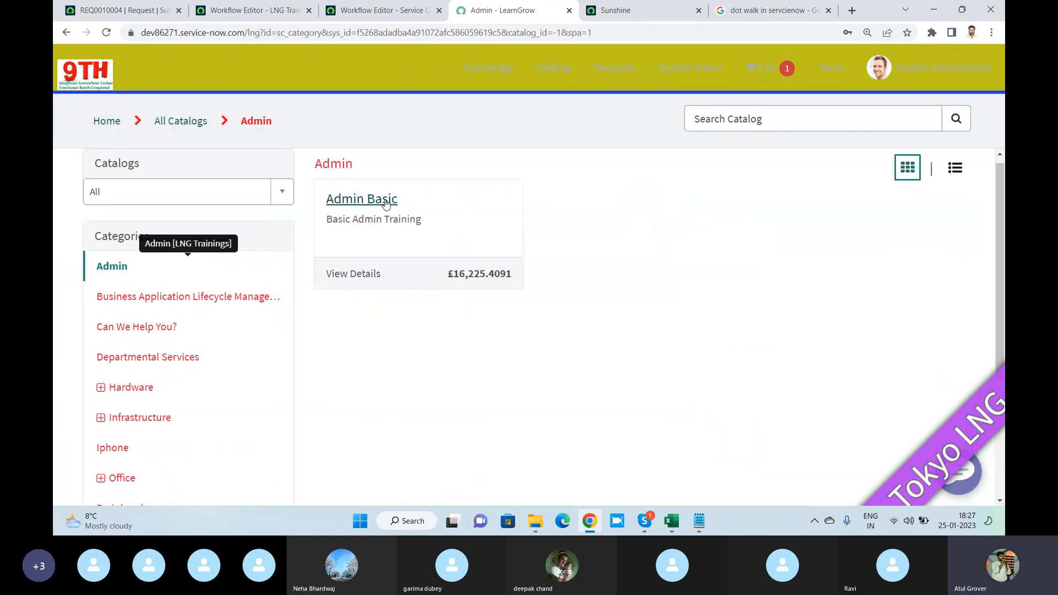
# - Open the Admin Basic catalog item and set both Feedback and Copy of Feedback to 5
pyautogui.click(386, 202)
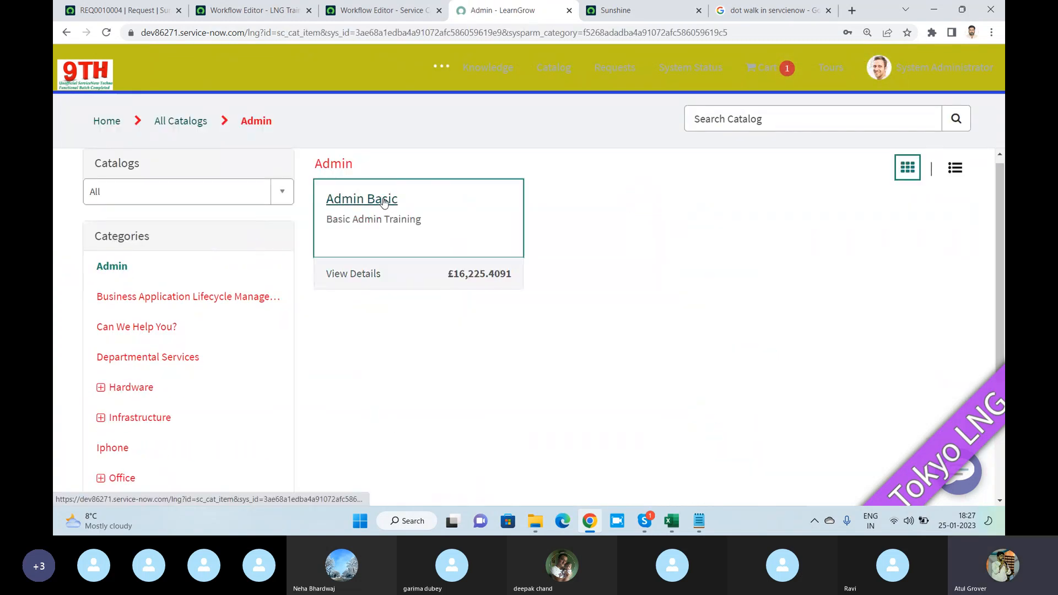
pyautogui.click(831, 276)
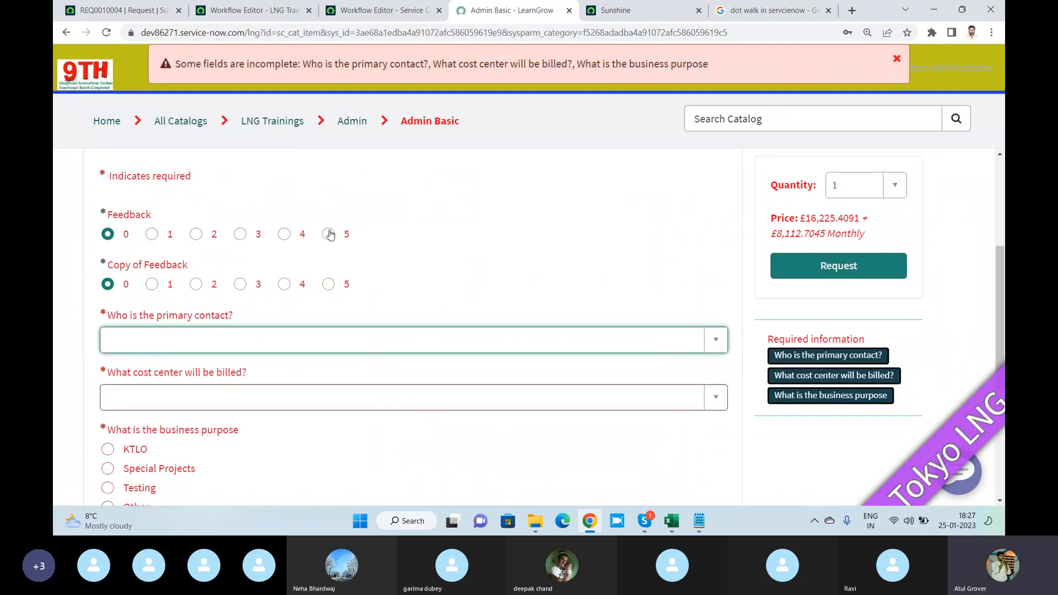
pyautogui.click(329, 234)
pyautogui.click(329, 284)
# - Choose a primary contact, the Product Management cost center and the business purpose Other, and submit the Admin Basic request
pyautogui.click(299, 345)
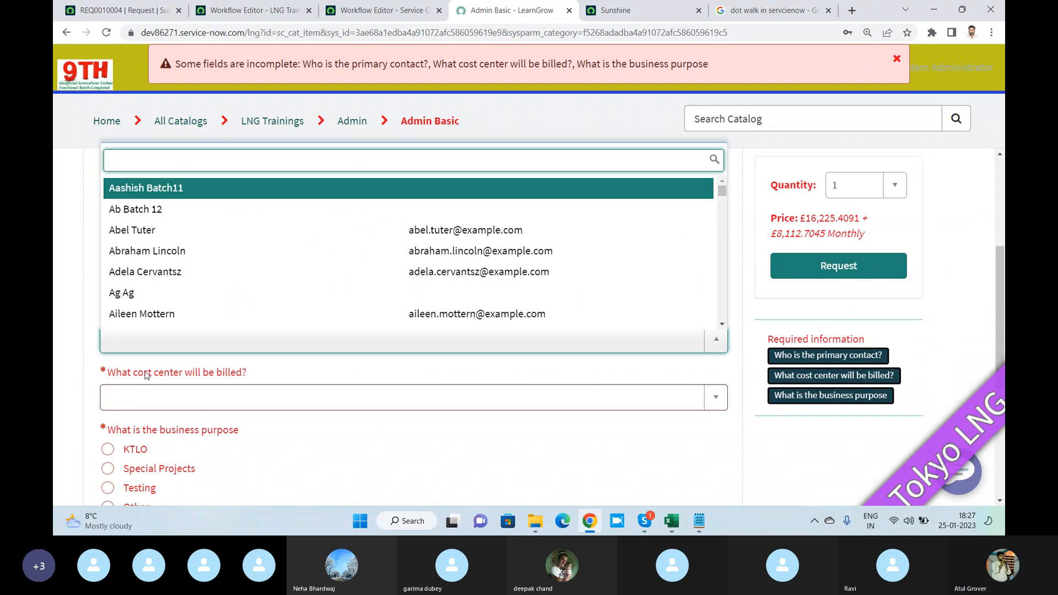
pyautogui.click(142, 314)
pyautogui.click(154, 397)
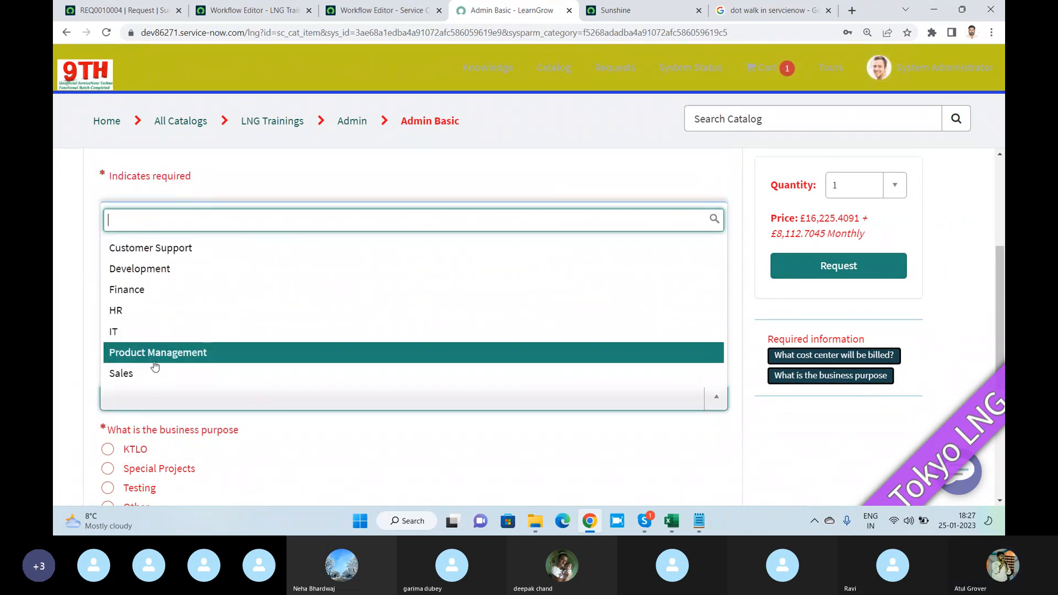
pyautogui.click(154, 363)
pyautogui.click(141, 326)
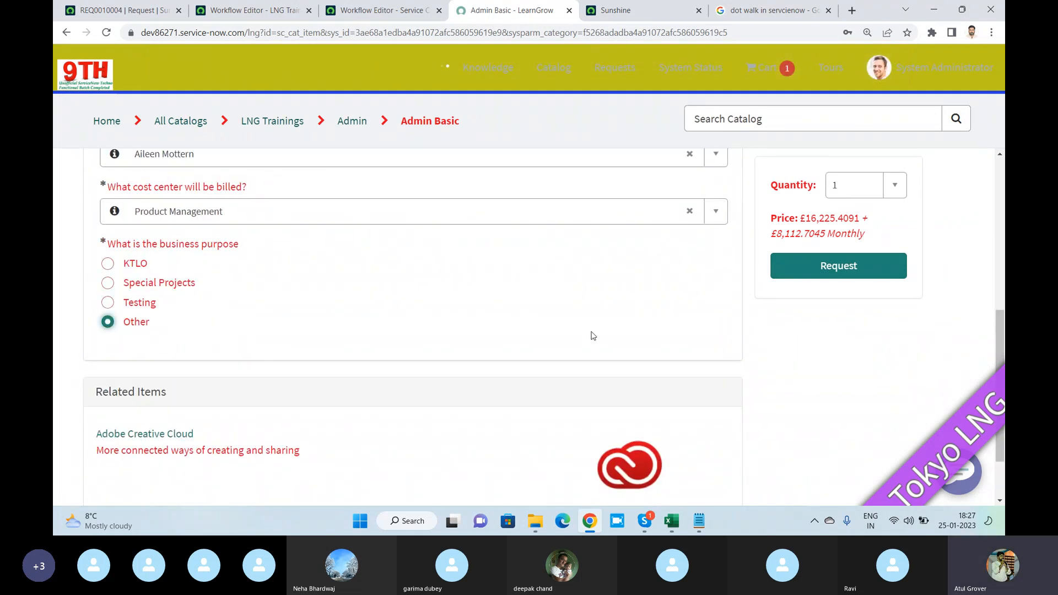
pyautogui.click(849, 269)
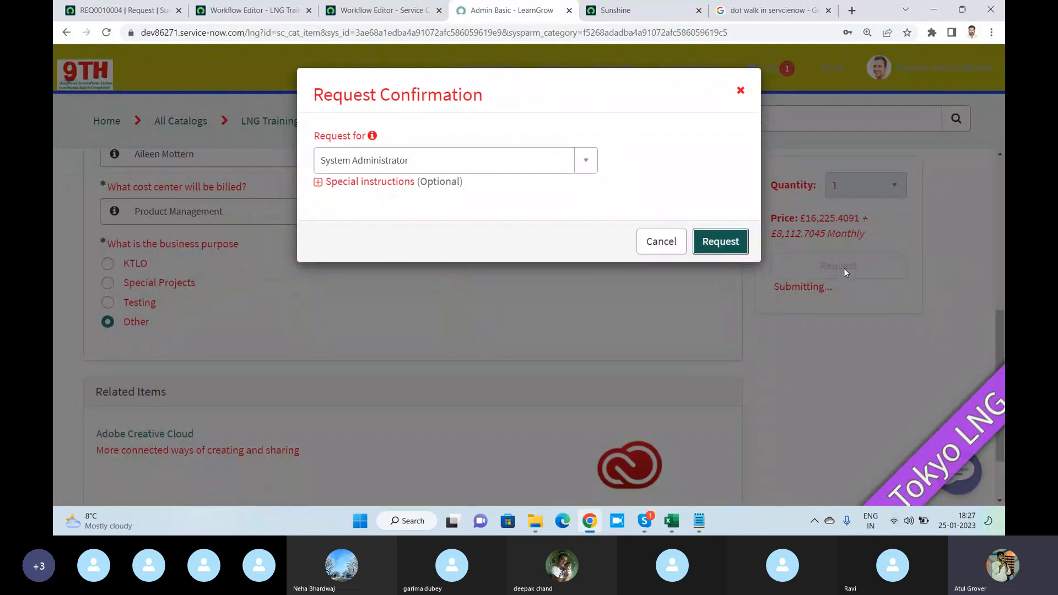
pyautogui.click(742, 245)
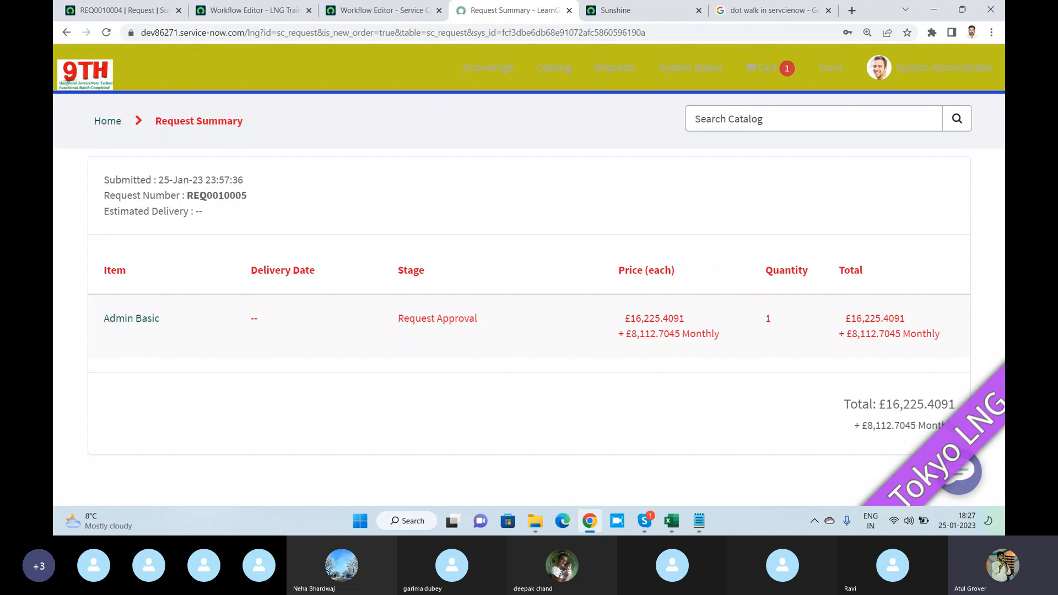
# - Copy the new request number from the request summary and open that request's record in the ServiceNow backend through global search
pyautogui.doubleClick(202, 196)
pyautogui.hotkey('ctrl', 'c')
pyautogui.click(122, 9)
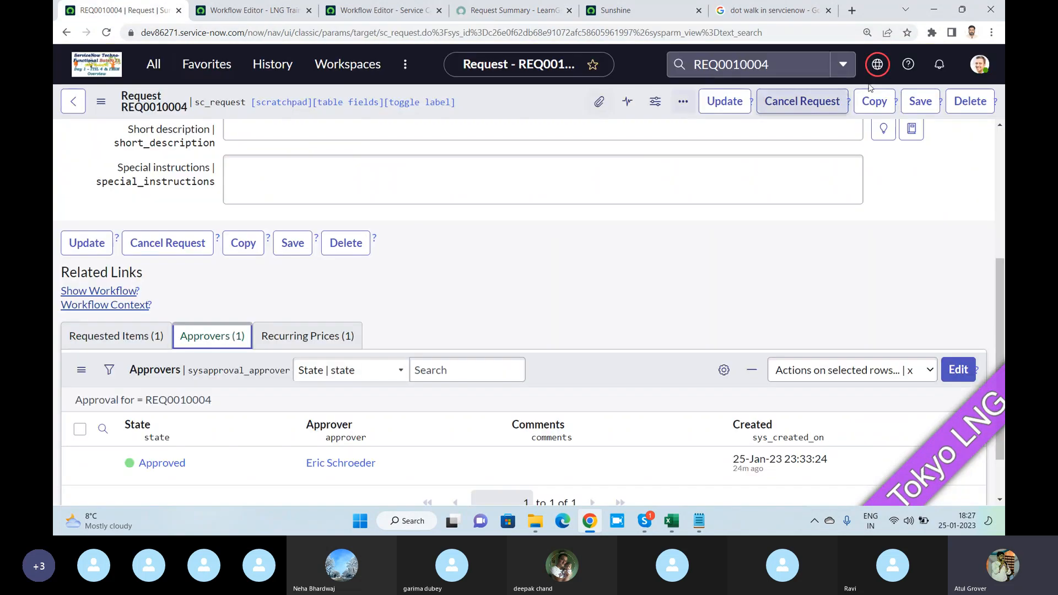
pyautogui.click(760, 64)
pyautogui.hotkey('ctrl', 'v')
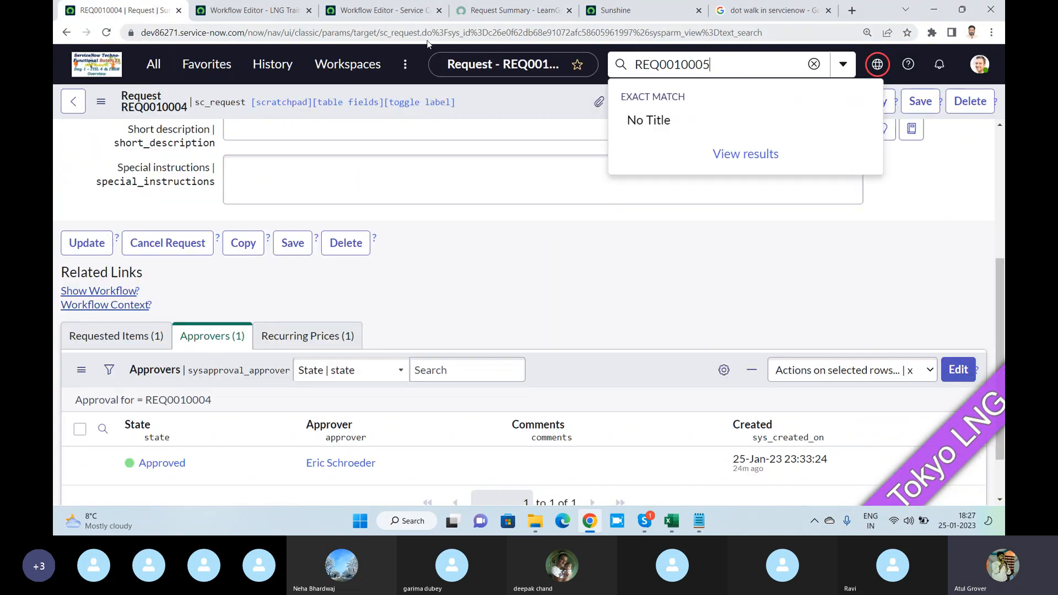
pyautogui.press('Return')
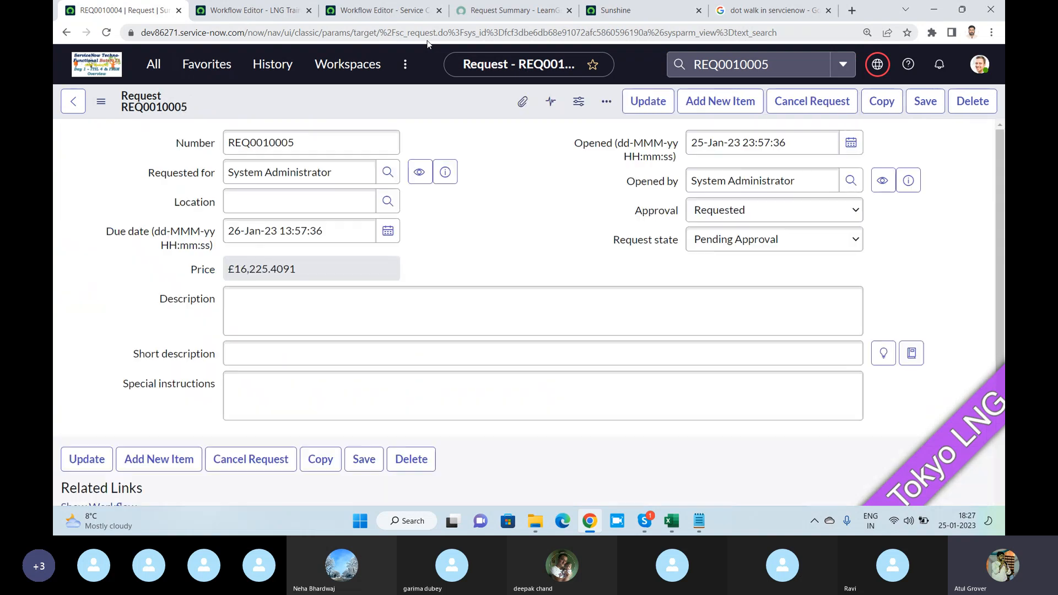
# - Approve the pending approval in the request's Approvers list
pyautogui.scroll(-5, 468, 246)
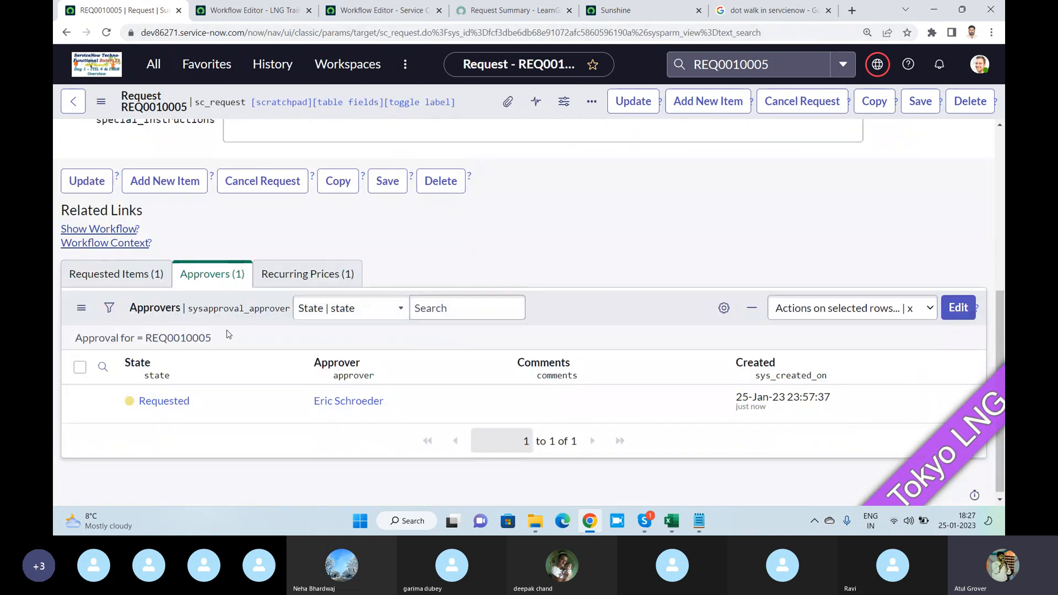
pyautogui.rightClick(175, 401)
pyautogui.click(202, 369)
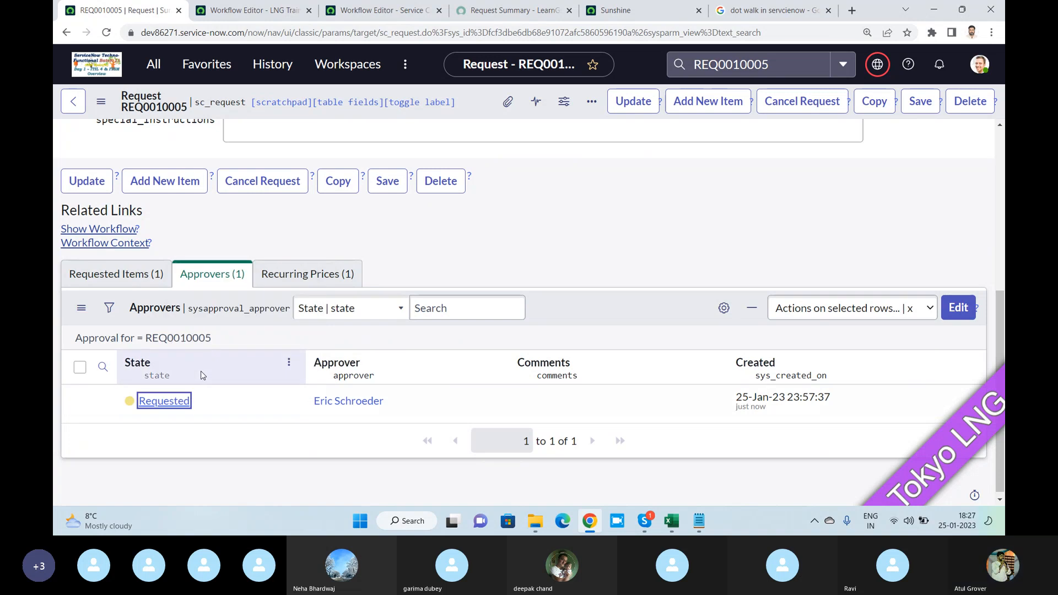
# - Show the request's Requested Items and open the Admin Basic requested item
pyautogui.click(130, 274)
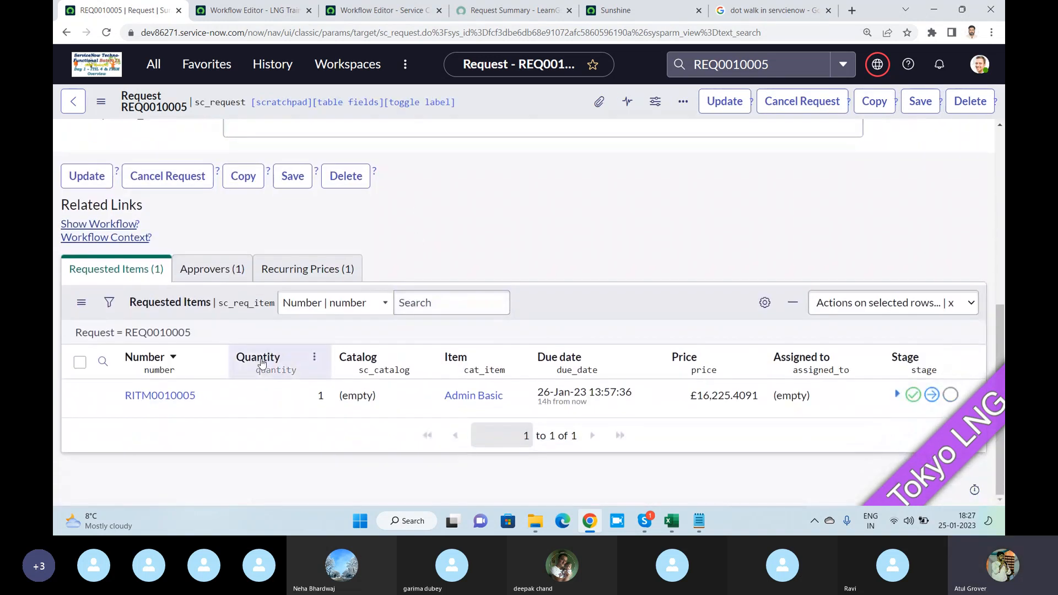
pyautogui.click(211, 271)
pyautogui.click(149, 270)
pyautogui.click(156, 398)
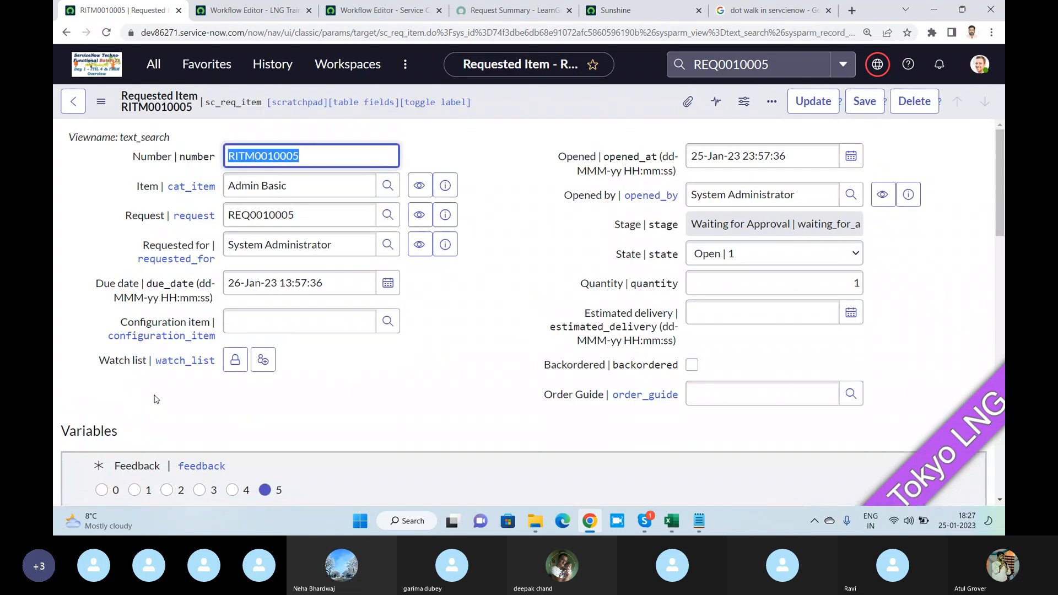
# - Review the requested item's group approvals and approve the first Batch11 member's entry in its Approvers list
pyautogui.scroll(-20, 317, 370)
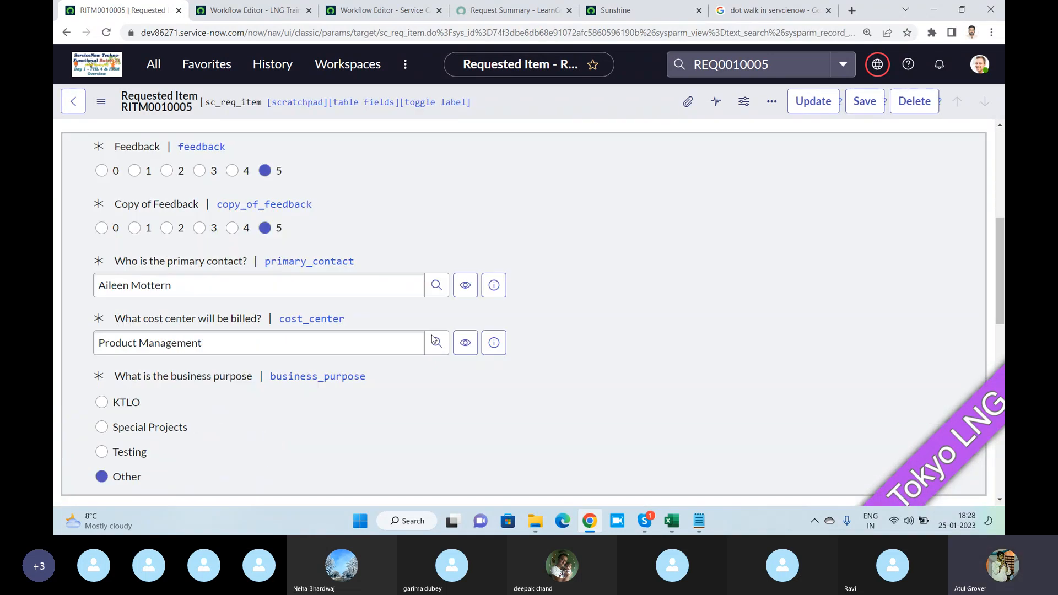
pyautogui.click(204, 257)
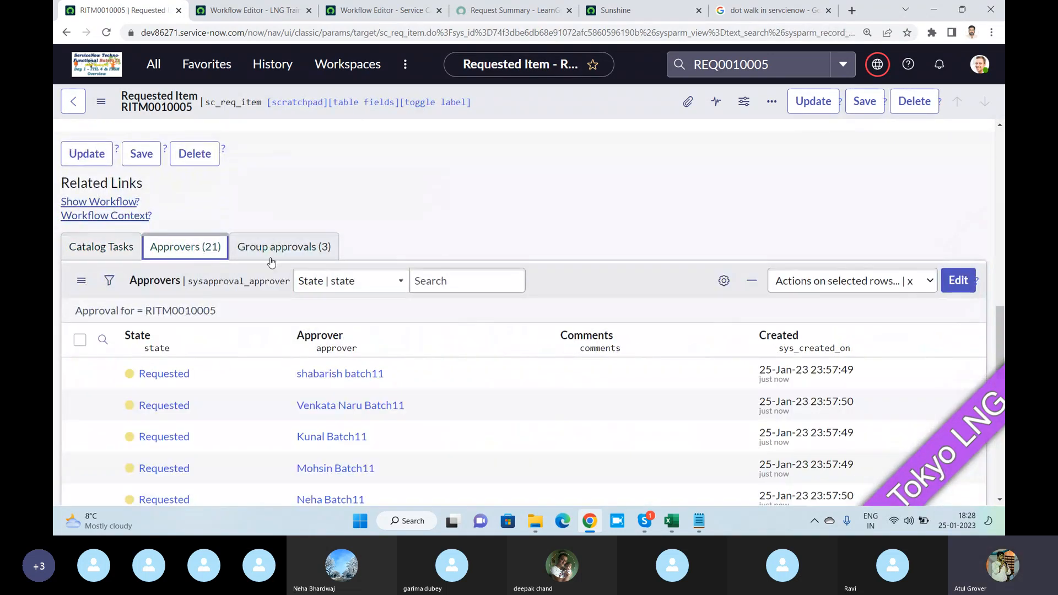
pyautogui.click(264, 246)
pyautogui.rightClick(169, 372)
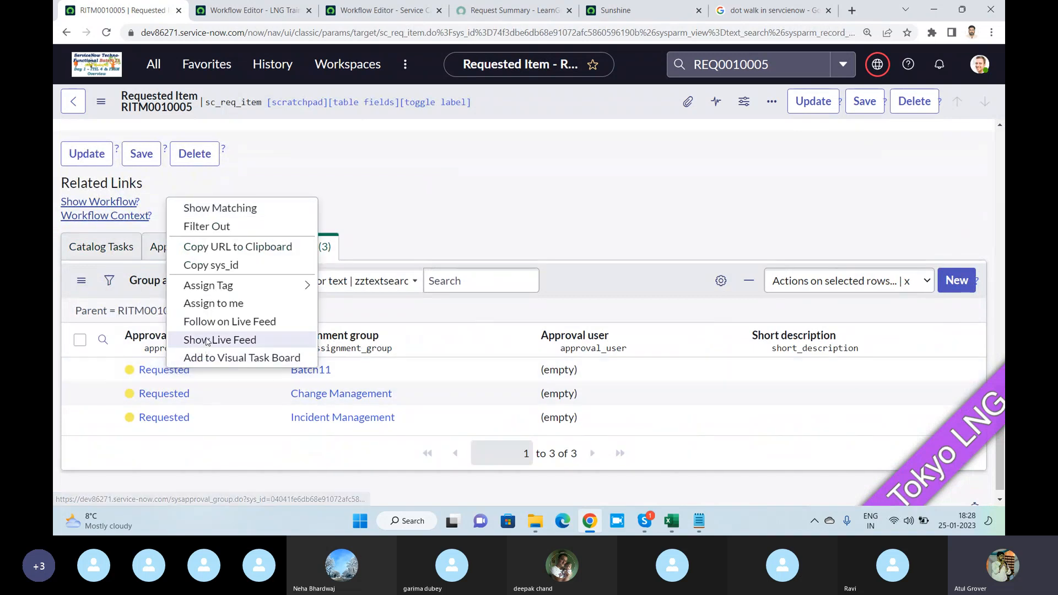
pyautogui.click(157, 247)
pyautogui.rightClick(153, 373)
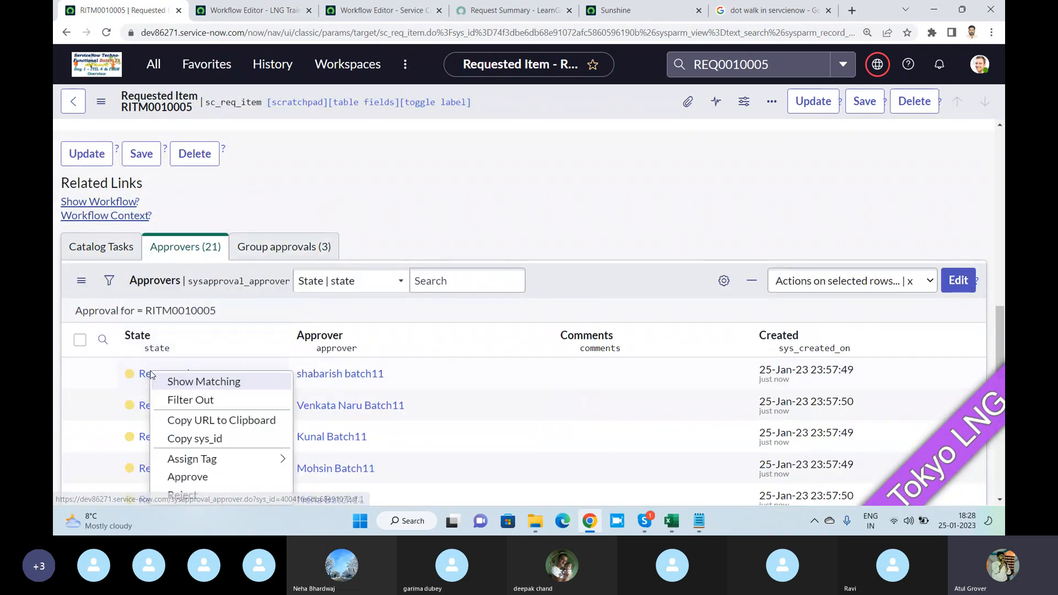
pyautogui.click(188, 478)
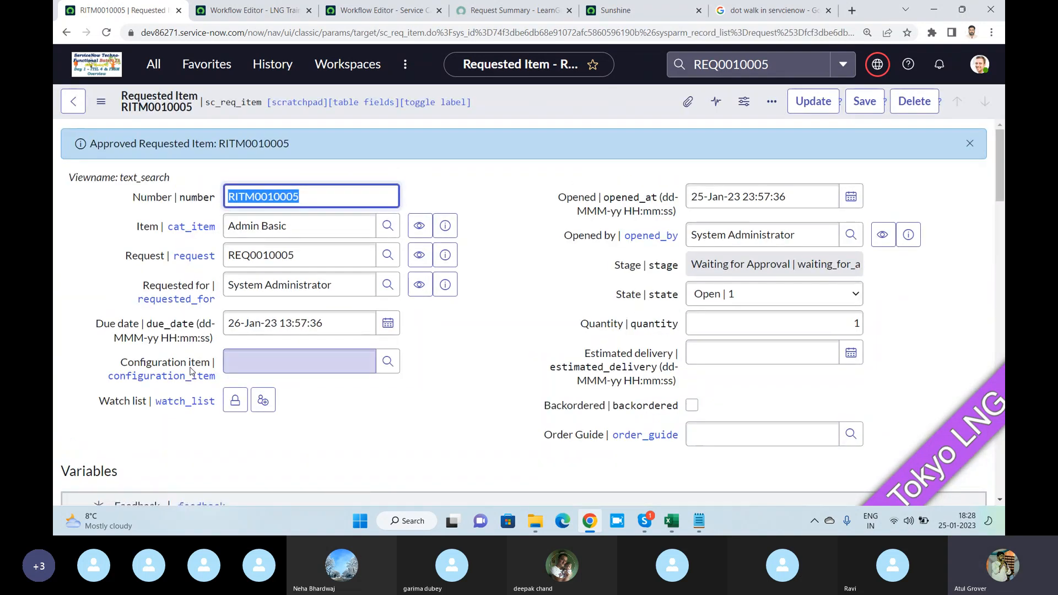
# - Approve the Change Manager's pending approval on the requested item
pyautogui.scroll(-12, 191, 371)
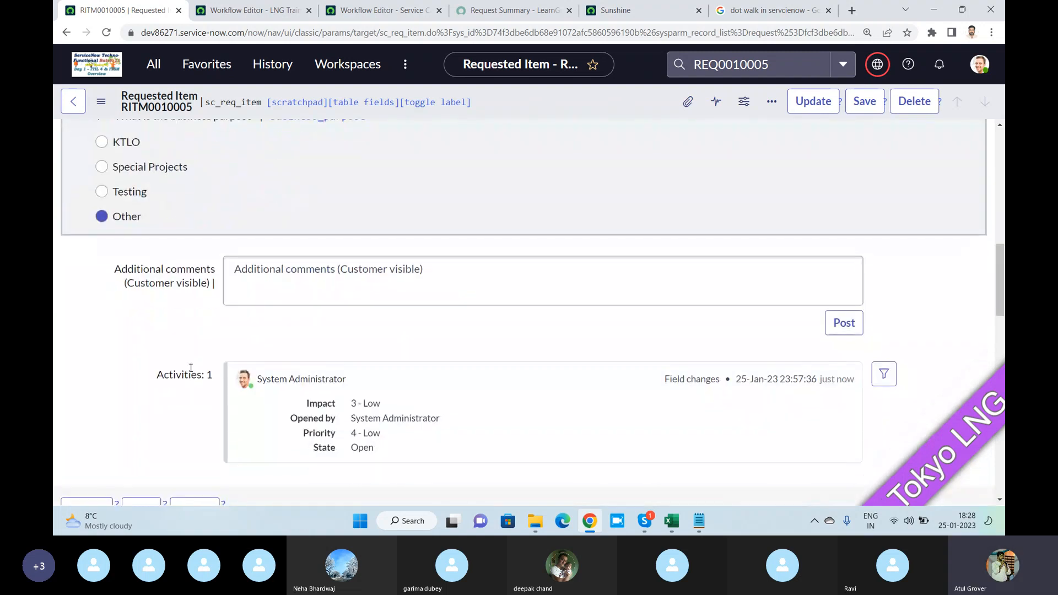
pyautogui.scroll(-10, 191, 369)
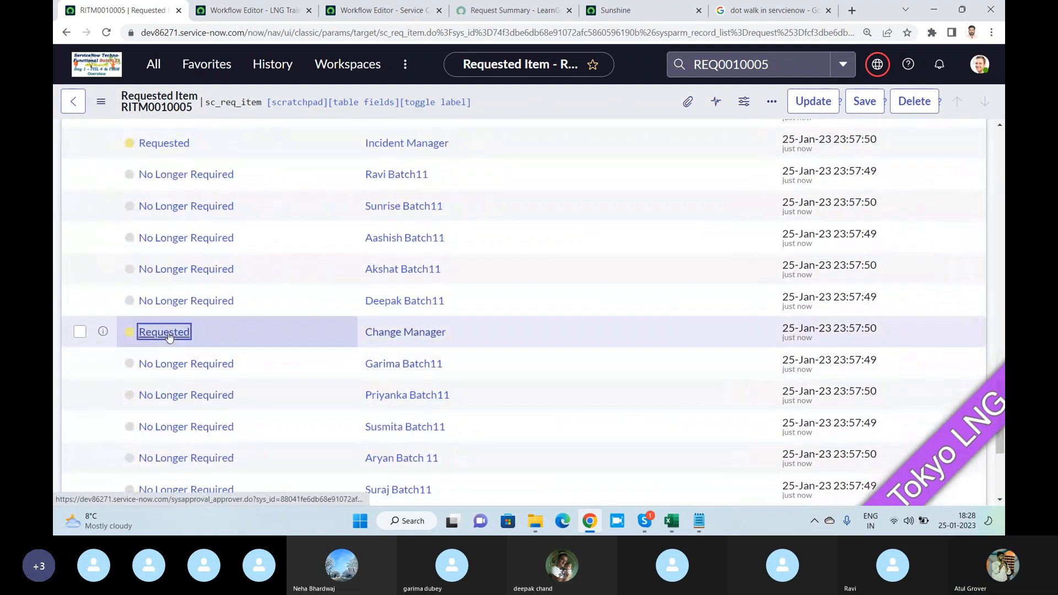
pyautogui.rightClick(167, 331)
pyautogui.click(202, 439)
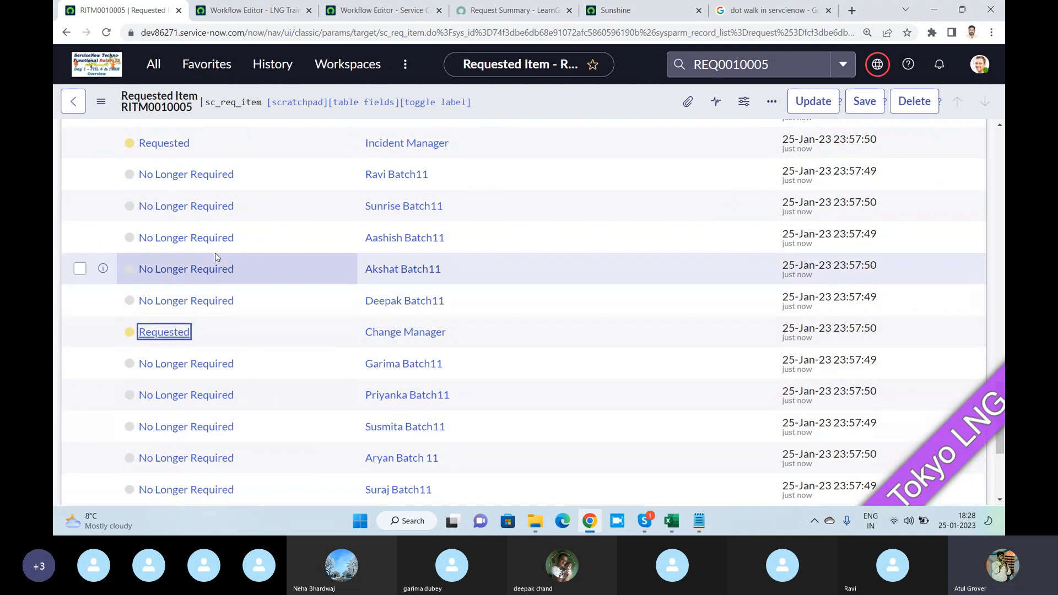
# - Approve the Incident Manager's pending approval on the requested item
pyautogui.scroll(-15, 204, 327)
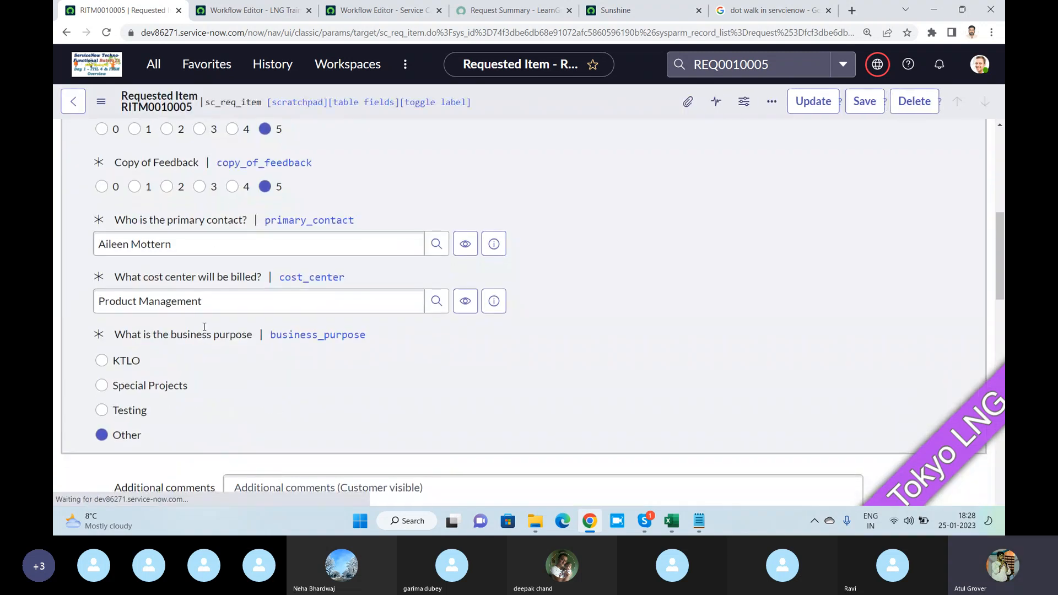
pyautogui.scroll(-3, 167, 336)
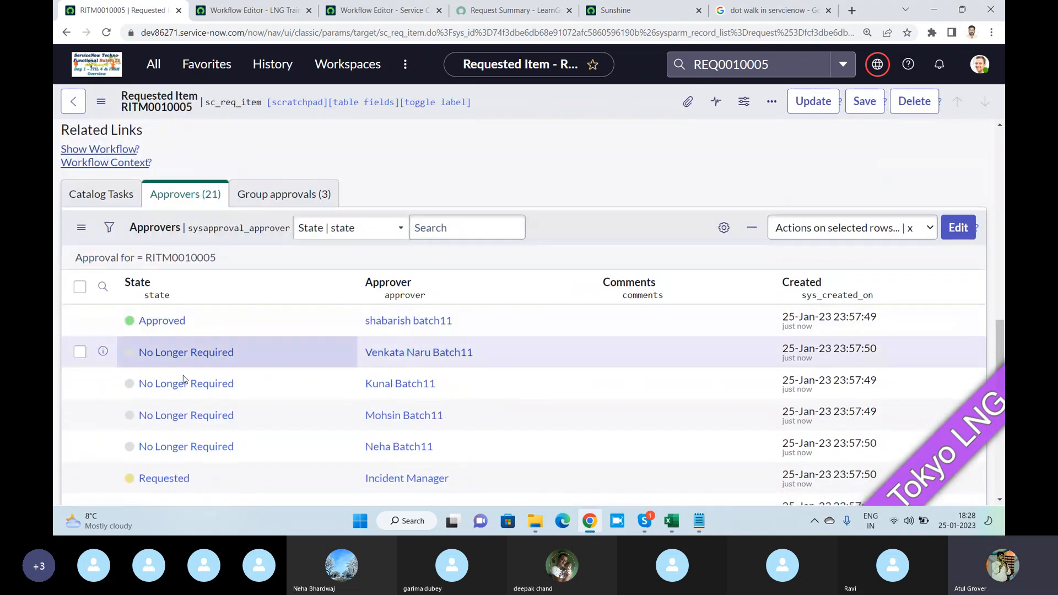
pyautogui.rightClick(168, 363)
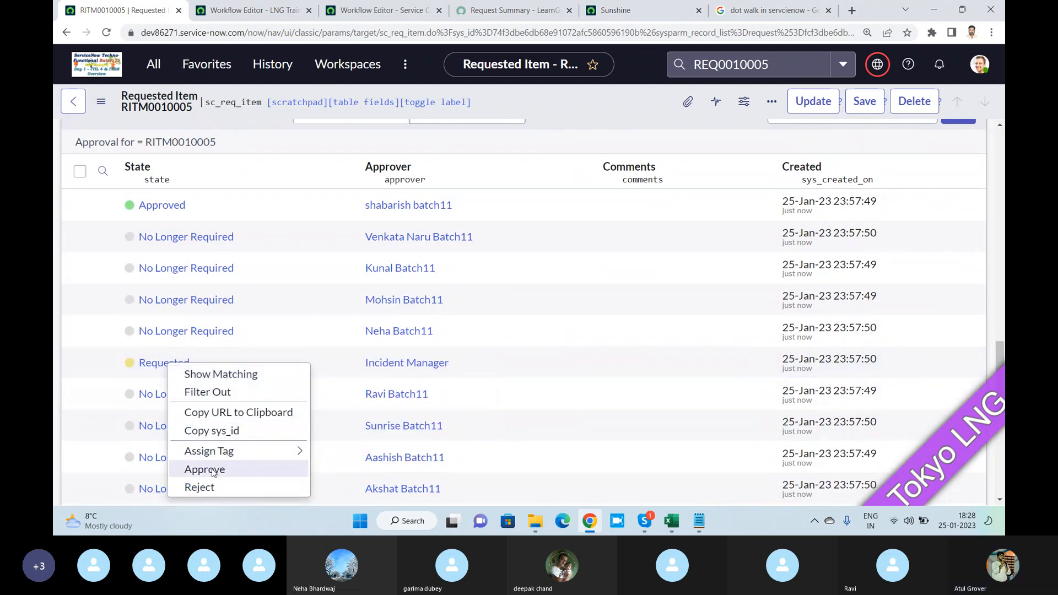
pyautogui.press('Escape')
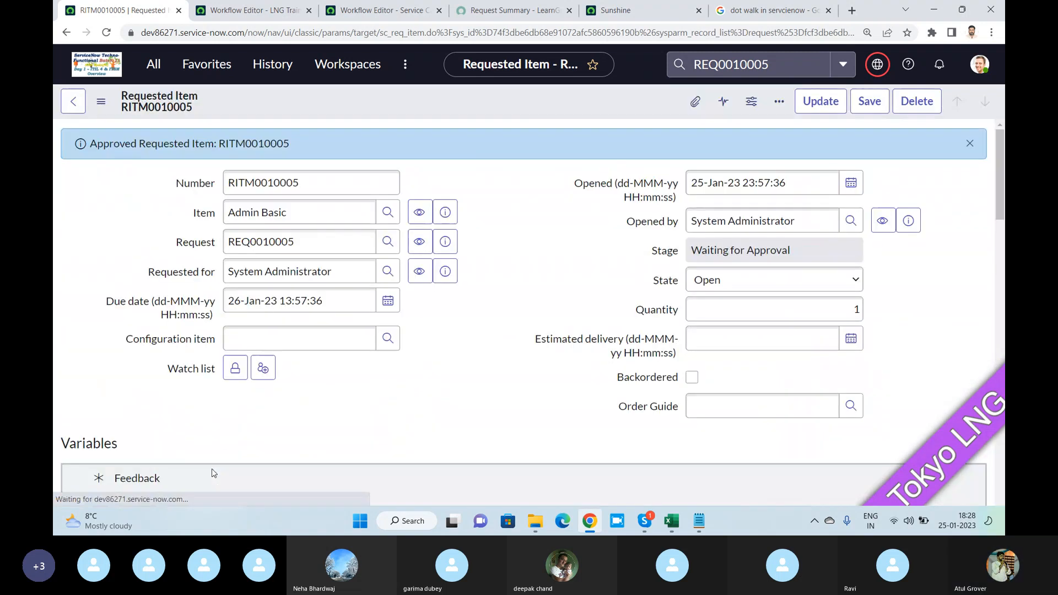
# - Show the requested item's Catalog Tasks and refresh to check for the task generated by the workflow
pyautogui.scroll(-5, 136, 319)
pyautogui.scroll(-10, 135, 318)
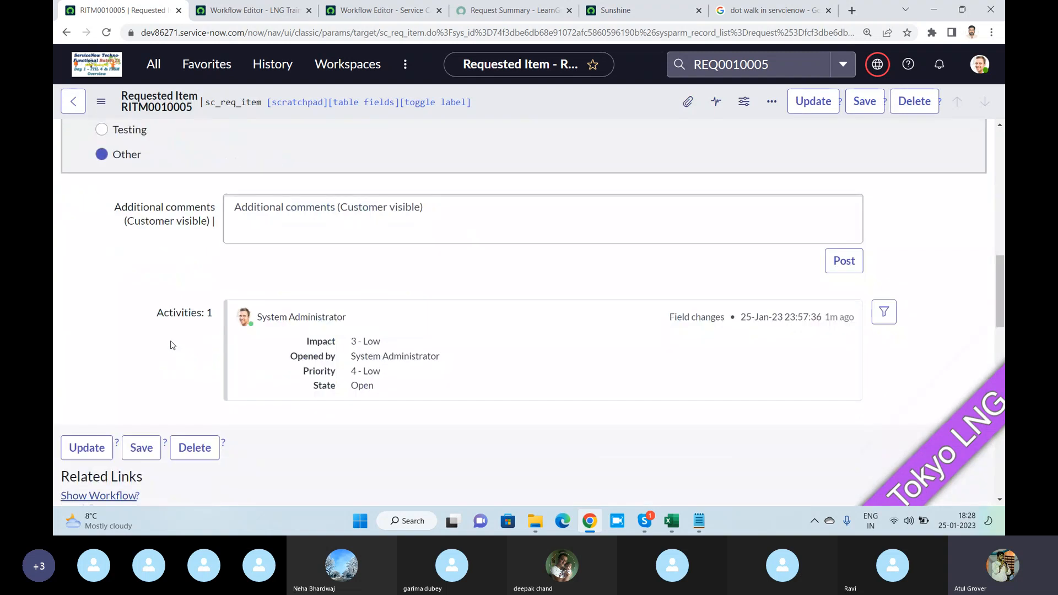
pyautogui.click(120, 231)
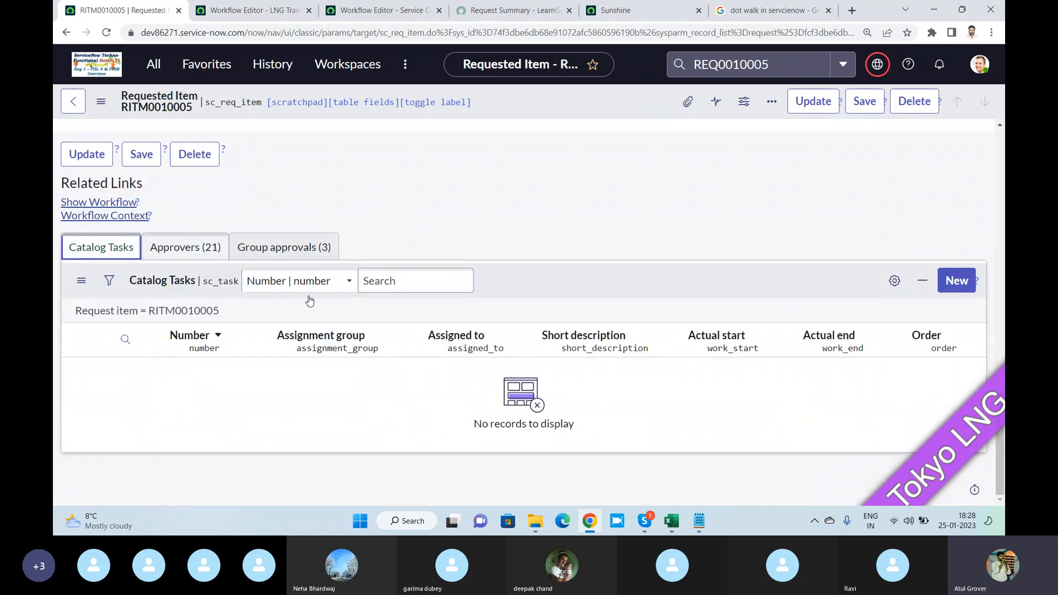
pyautogui.rightClick(532, 281)
pyautogui.click(549, 316)
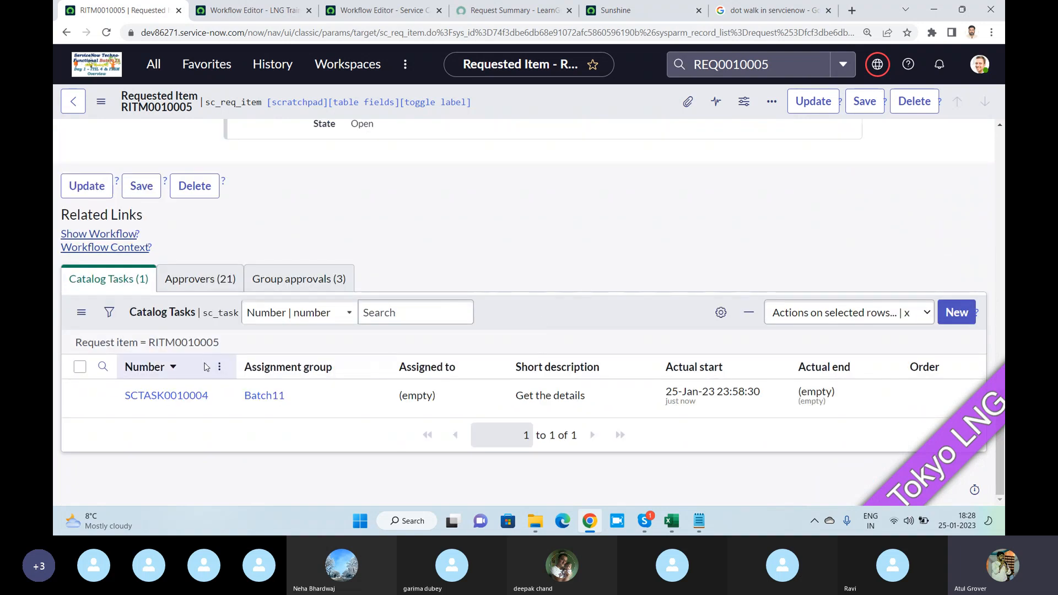
# - Show the requested item's running LNG Training workflow and examine the execution details of the hello timer
pyautogui.click(112, 237)
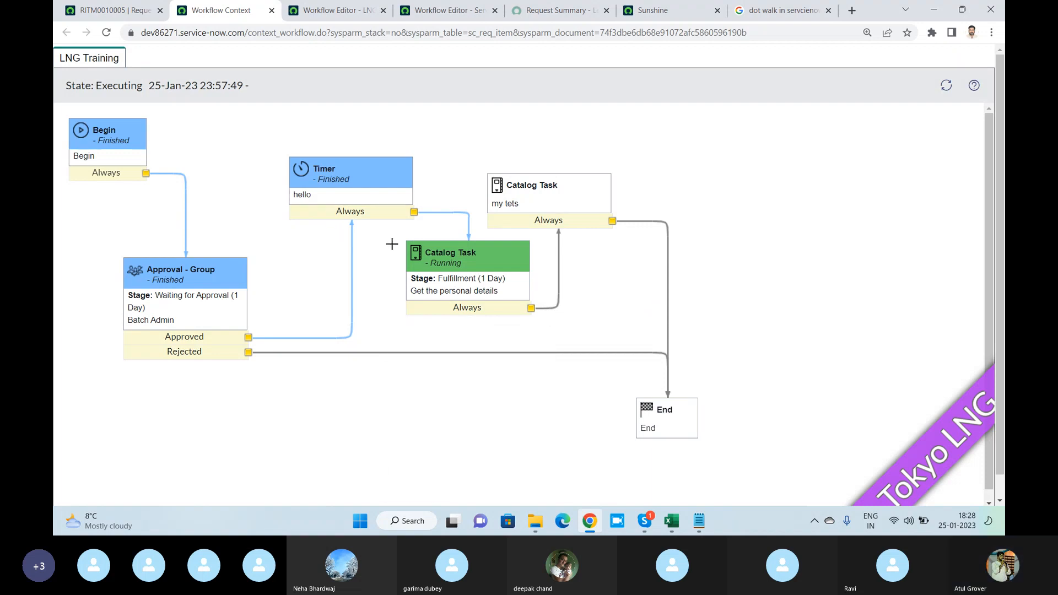
pyautogui.moveTo(357, 186)
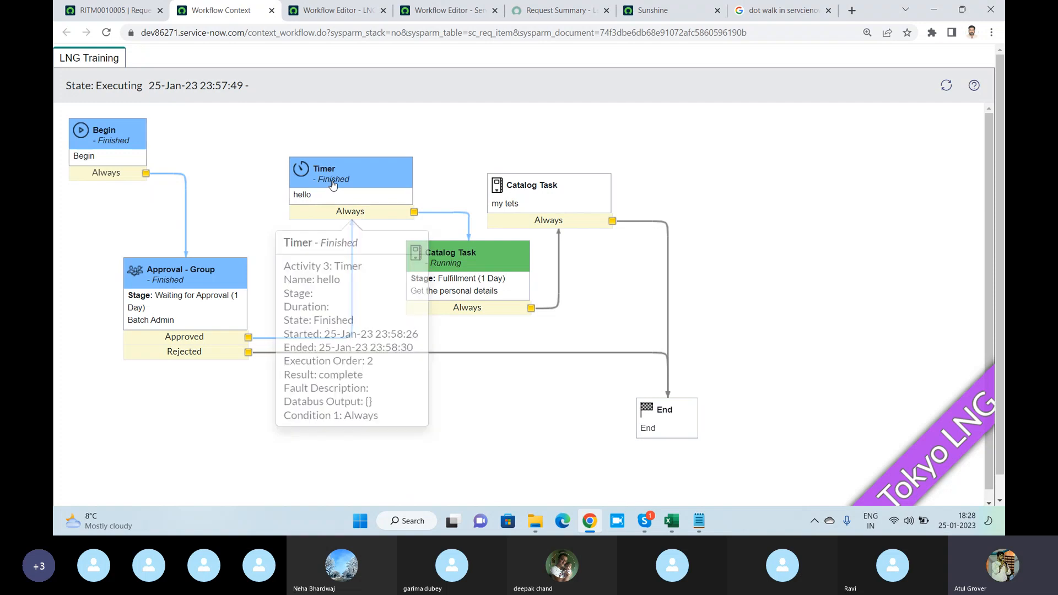
pyautogui.doubleClick(333, 181)
# - Switch to the LNG Training workflow editor and check the duration in the hello timer's activity properties
pyautogui.click(340, 17)
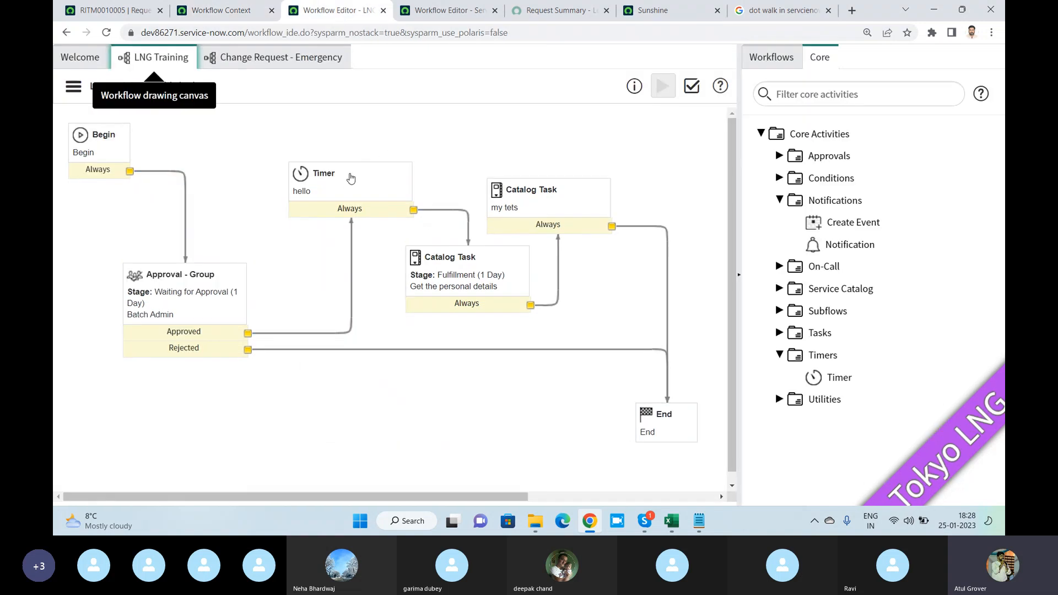
pyautogui.doubleClick(348, 180)
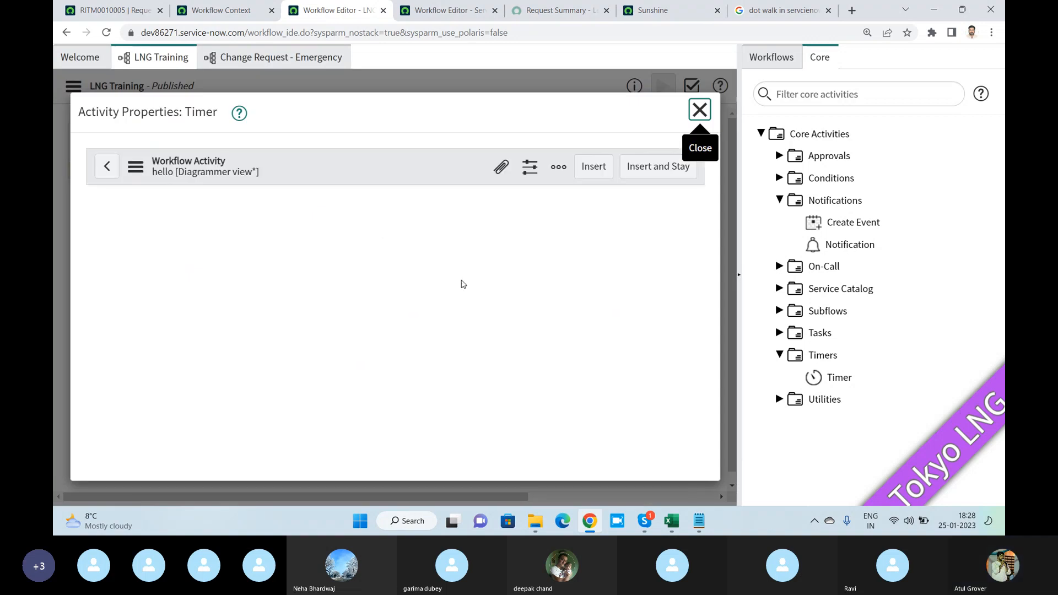
pyautogui.scroll(-4, 464, 287)
pyautogui.scroll(-5, 401, 327)
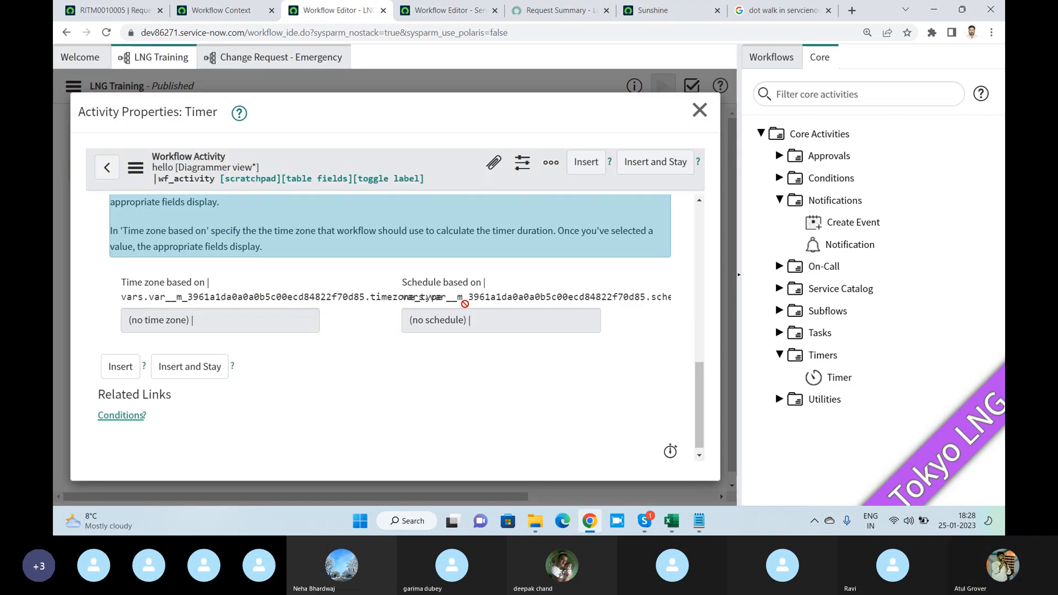
pyautogui.scroll(5, 401, 326)
pyautogui.press('Tab')
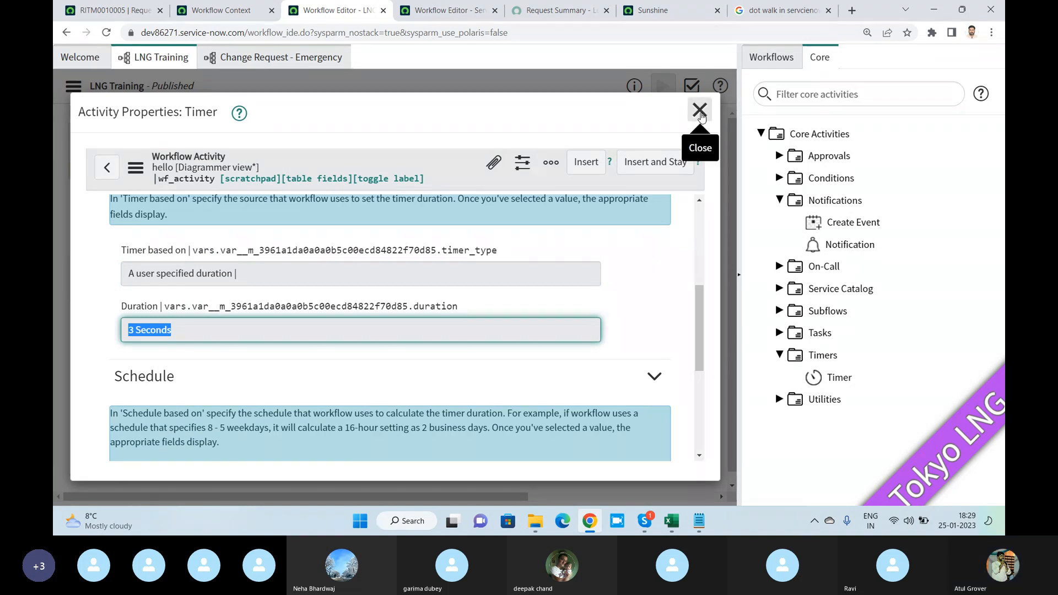
# - Close the timer's activity properties and check out the published LNG Training workflow for editing
pyautogui.click(700, 110)
pyautogui.click(72, 87)
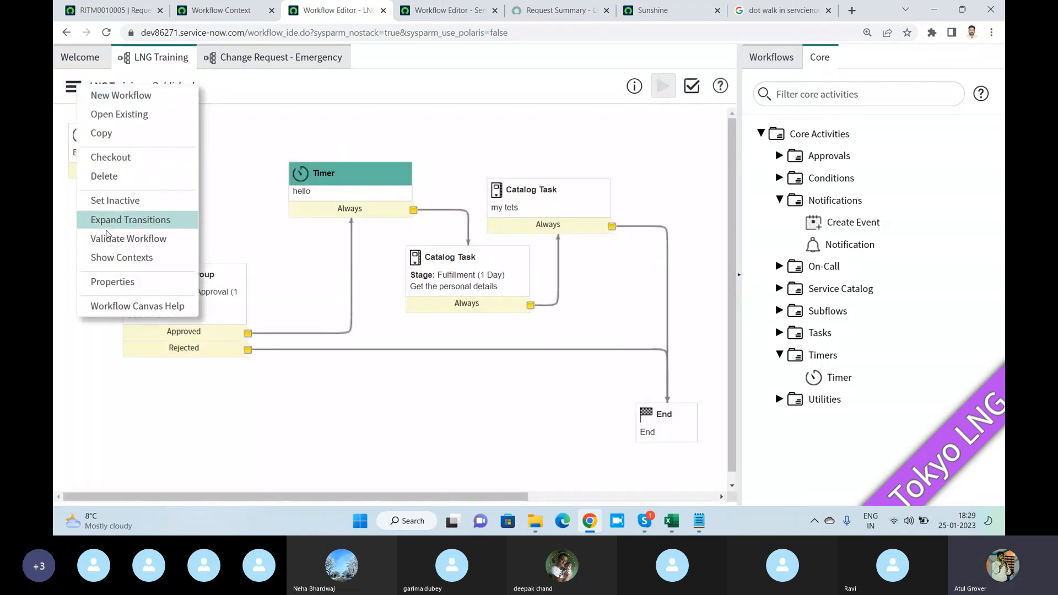
pyautogui.click(110, 158)
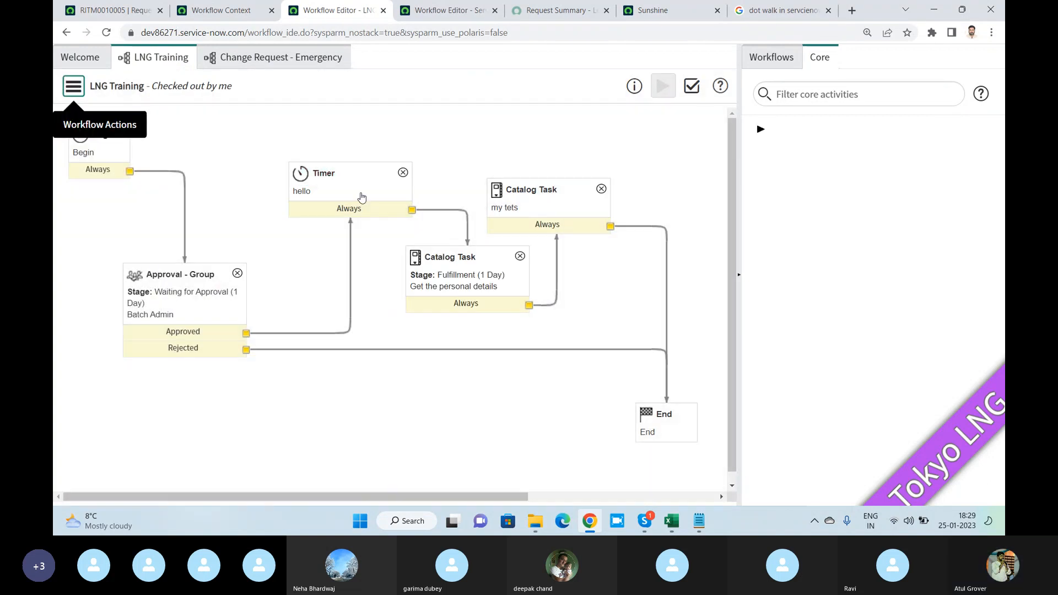
# - Set the hello timer's duration to 3 minutes and 0 seconds and update the activity
pyautogui.doubleClick(362, 197)
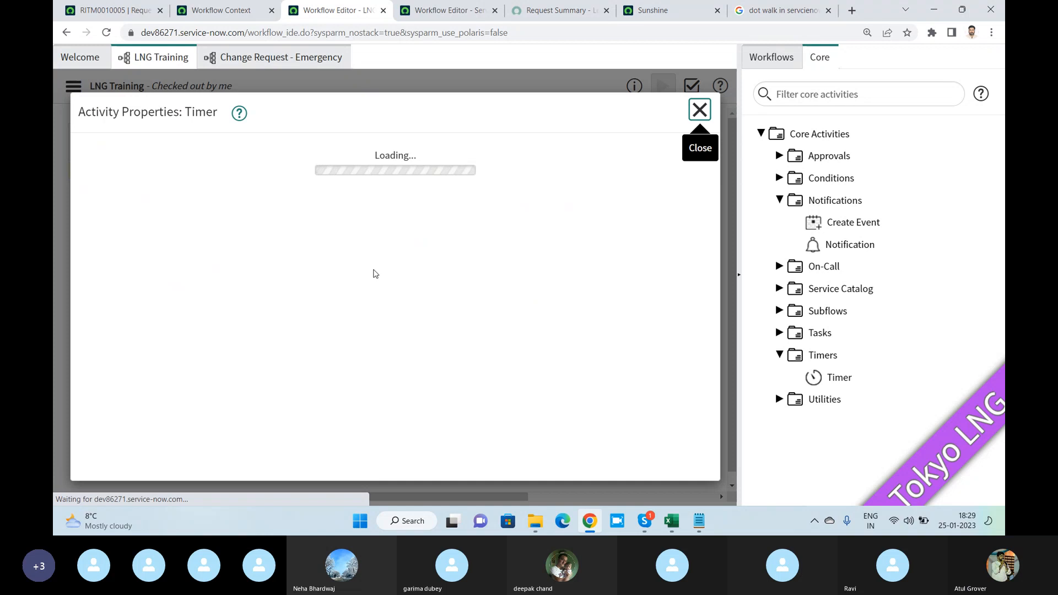
pyautogui.scroll(-5, 309, 270)
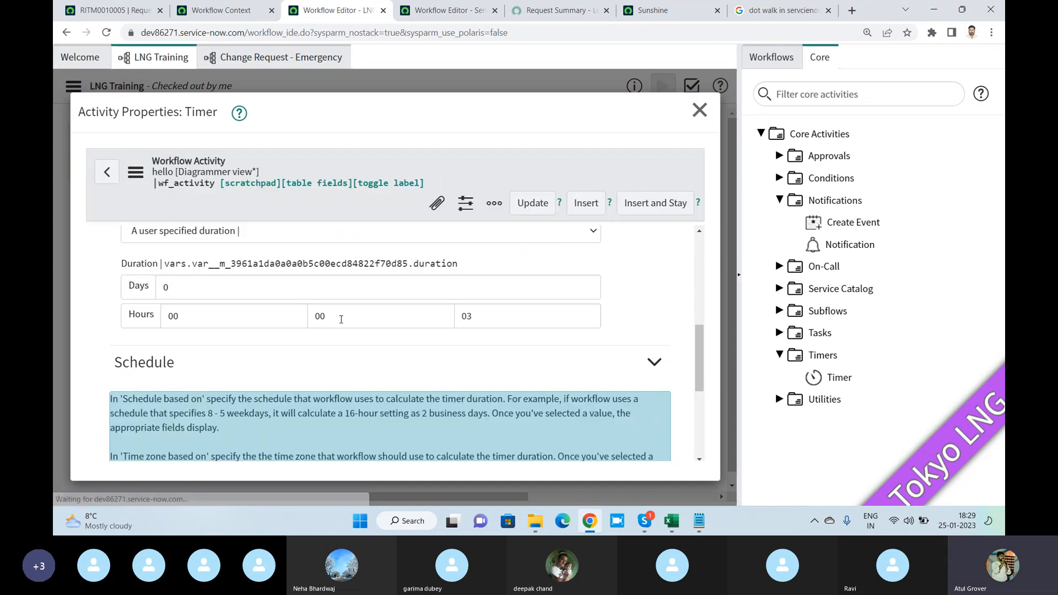
pyautogui.click(497, 316)
pyautogui.click(332, 316)
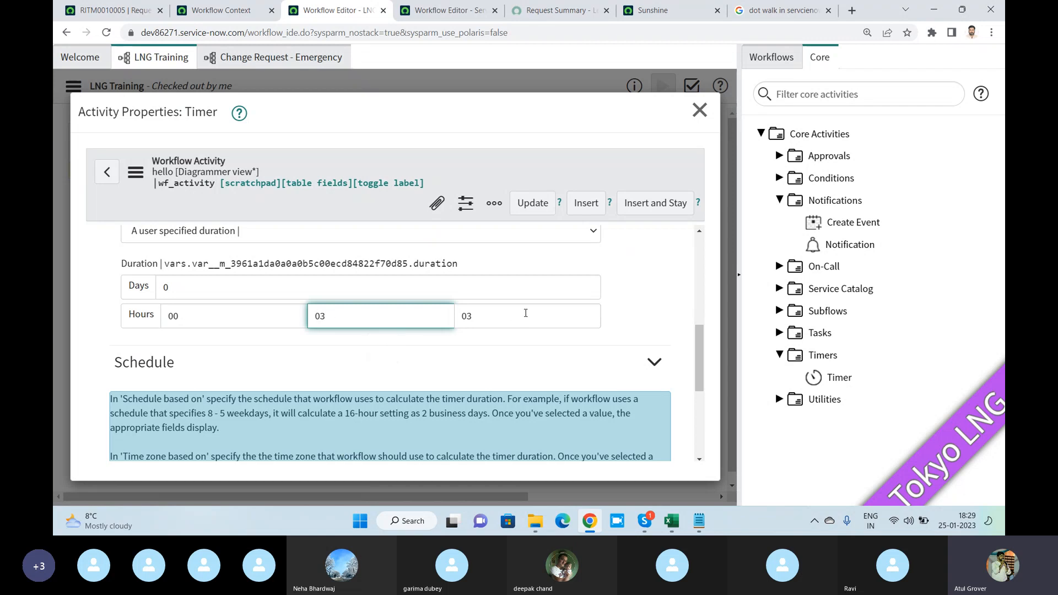
pyautogui.doubleClick(526, 314)
pyautogui.write('00')
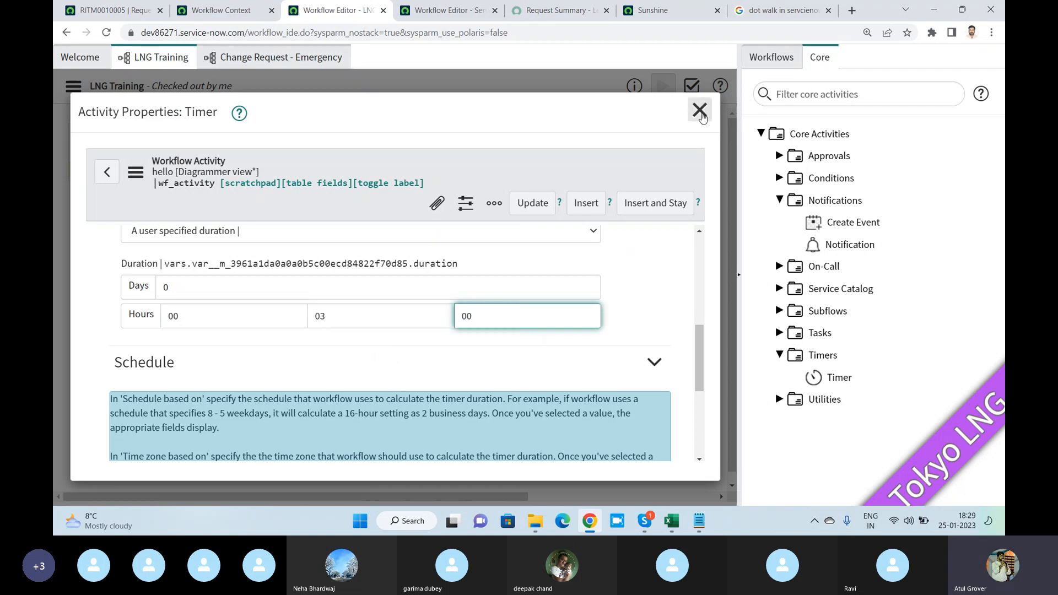
pyautogui.scroll(-4, 371, 338)
pyautogui.click(135, 364)
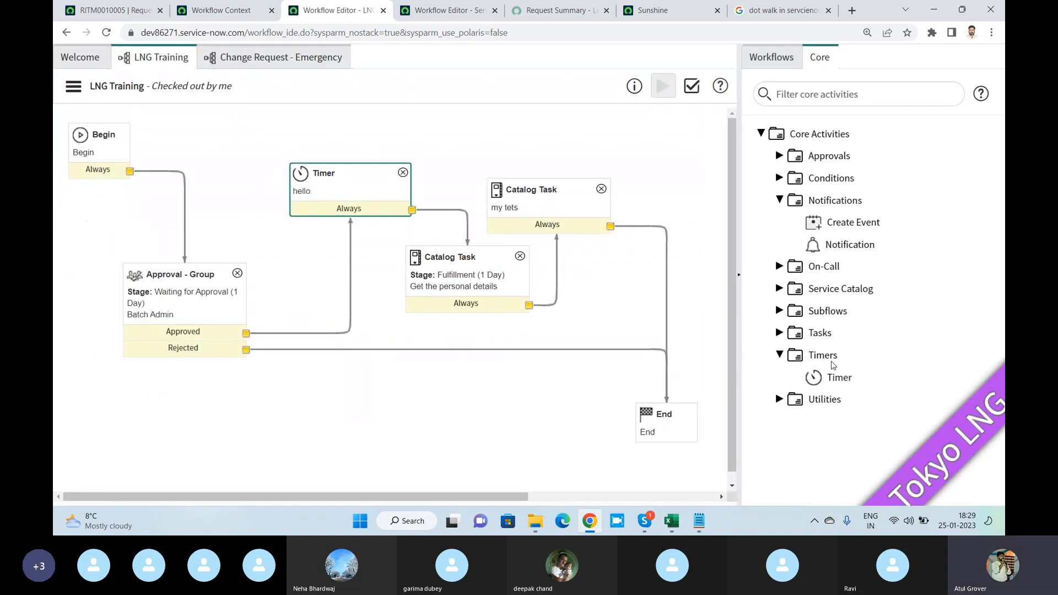
# - Expand the Utilities core activities and read the descriptions of activities such as Log Message and Set Values
pyautogui.click(779, 400)
pyautogui.scroll(-3, 852, 329)
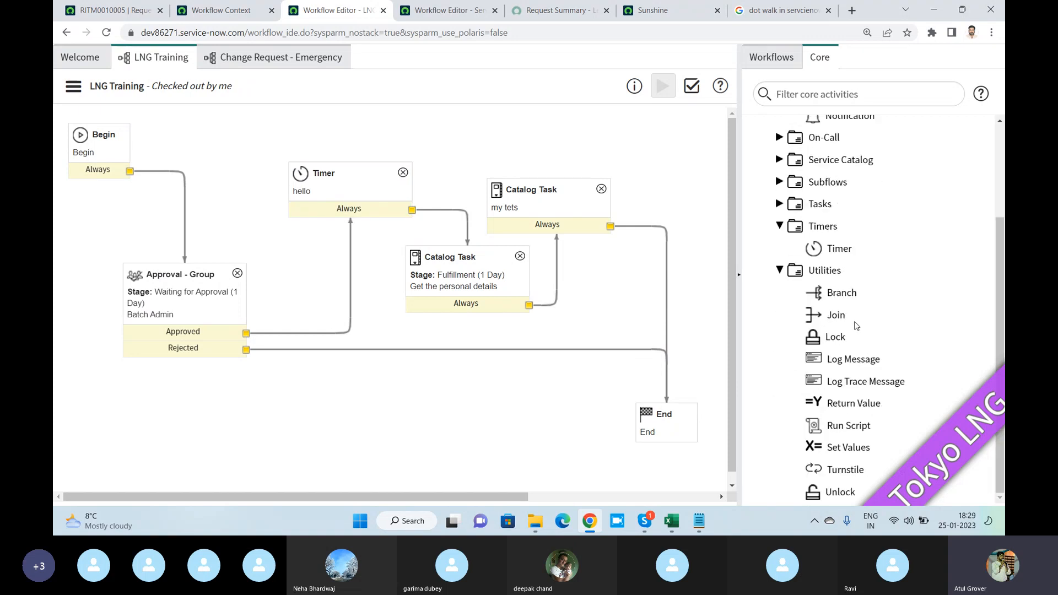
pyautogui.moveTo(860, 337)
pyautogui.moveTo(840, 294)
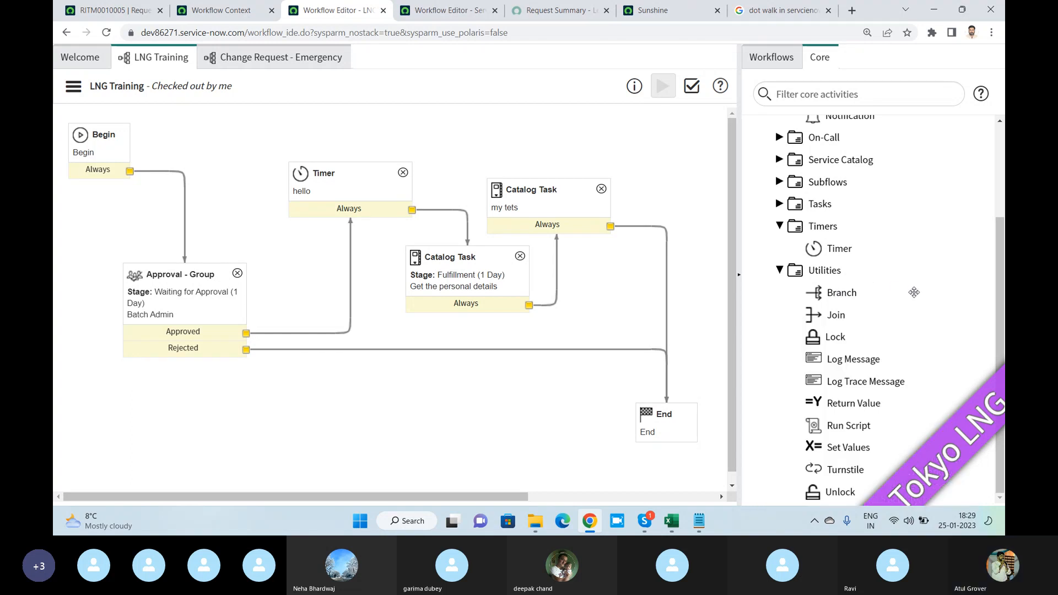
pyautogui.moveTo(908, 368)
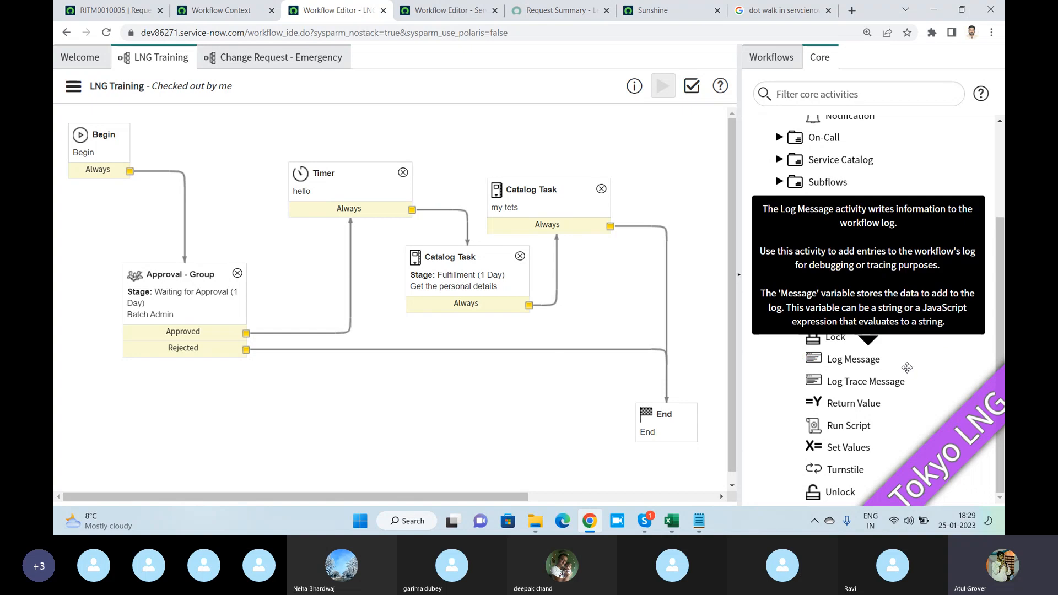
pyautogui.moveTo(862, 446)
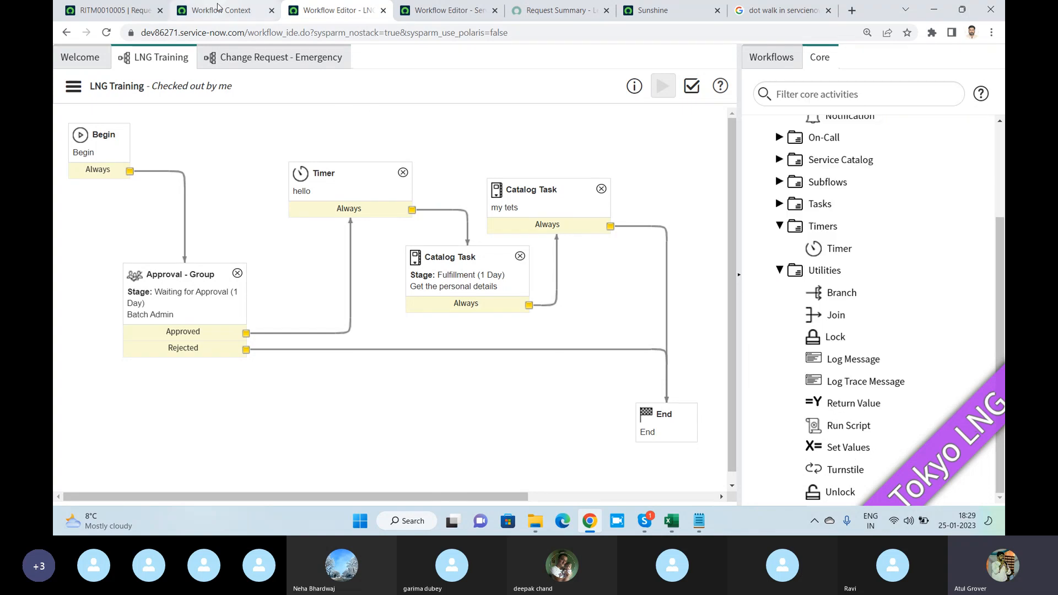
# - Review the requested item and its running workflow context, and return to the LNG Training workflow editor
pyautogui.click(110, 10)
pyautogui.scroll(5, 597, 252)
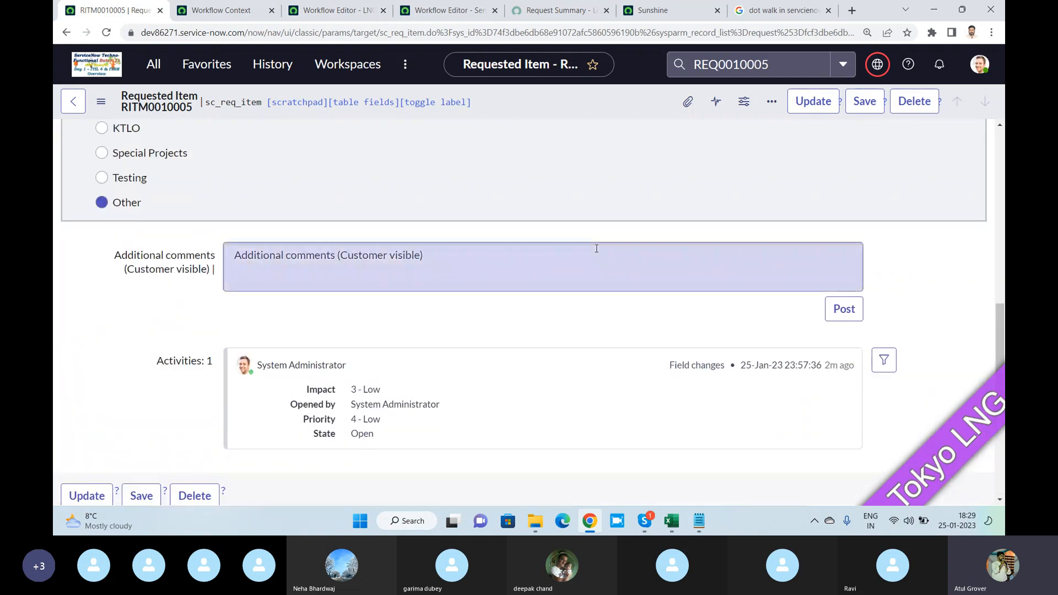
pyautogui.click(221, 10)
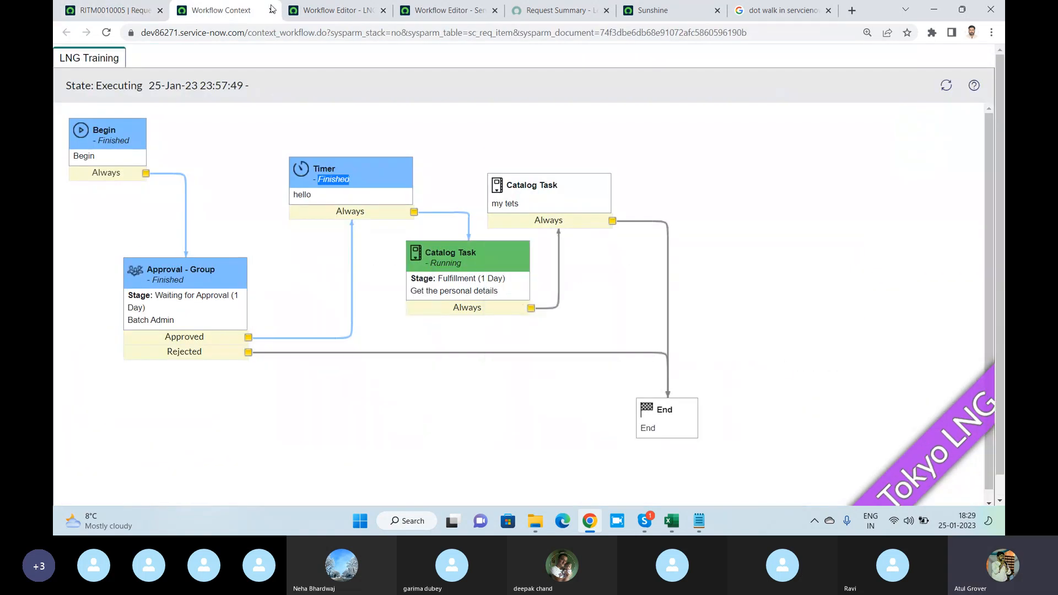
pyautogui.hotkey('ctrl', 'Tab')
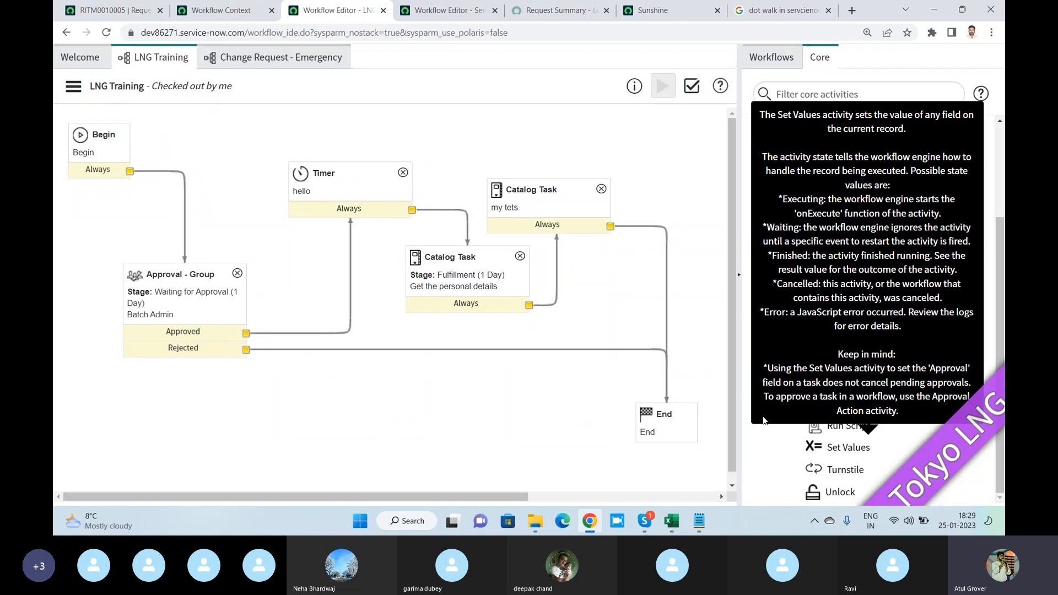
# - Start a Set Values activity named "set values" in LNG Training, examine its field settings, and discard it
pyautogui.moveTo(851, 449); pyautogui.dragTo(411, 418)
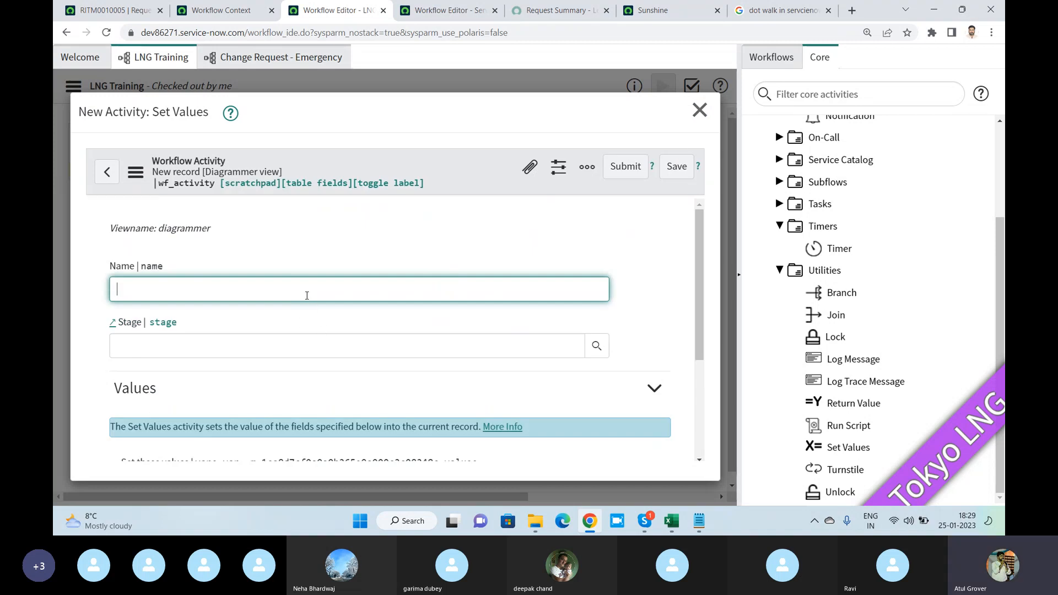
pyautogui.write('set va')
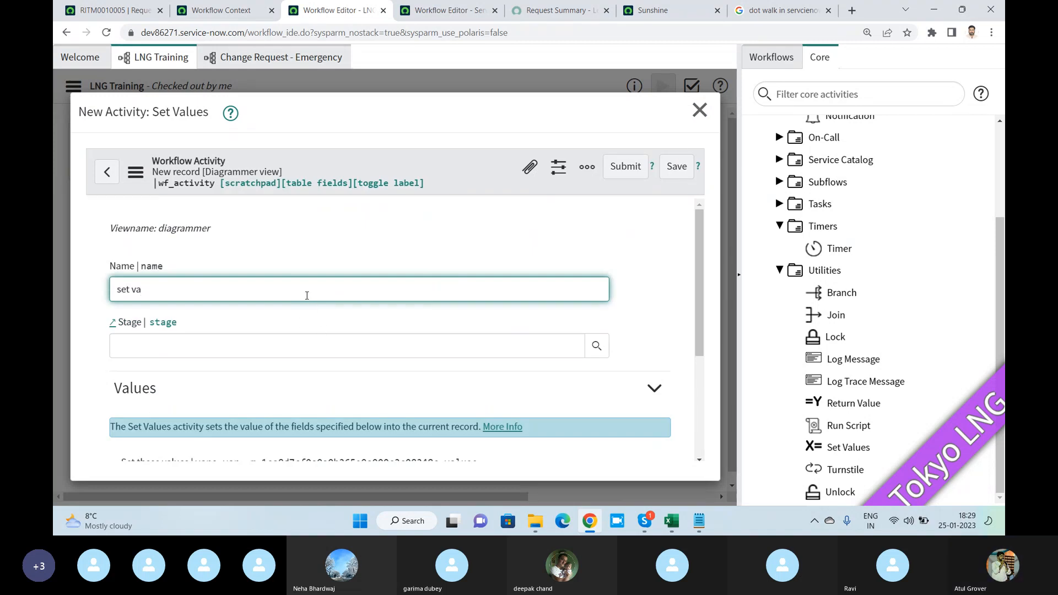
pyautogui.write('lues')
pyautogui.scroll(-3, 307, 295)
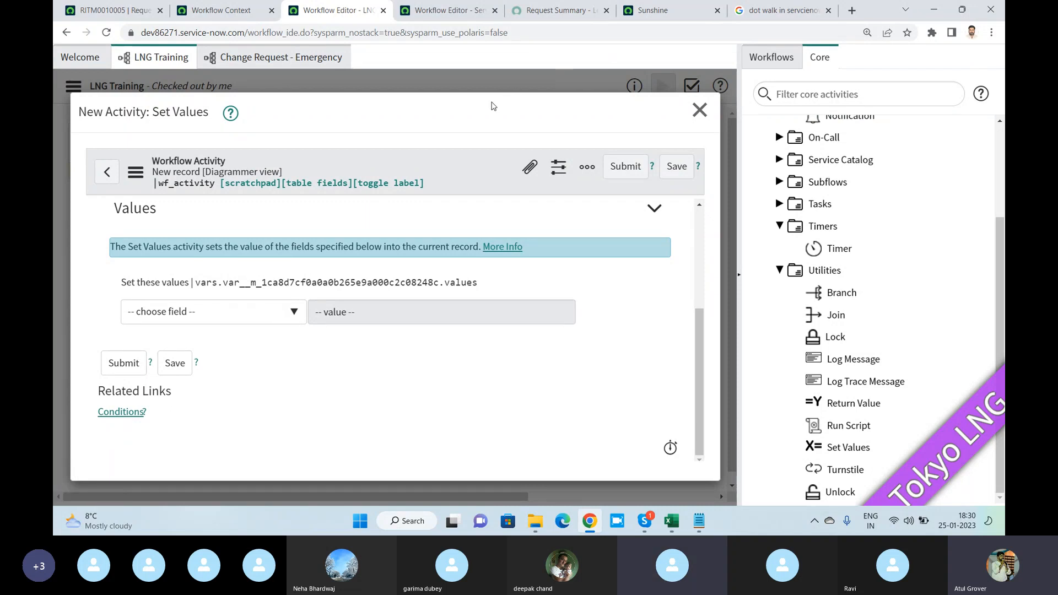
pyautogui.click(700, 110)
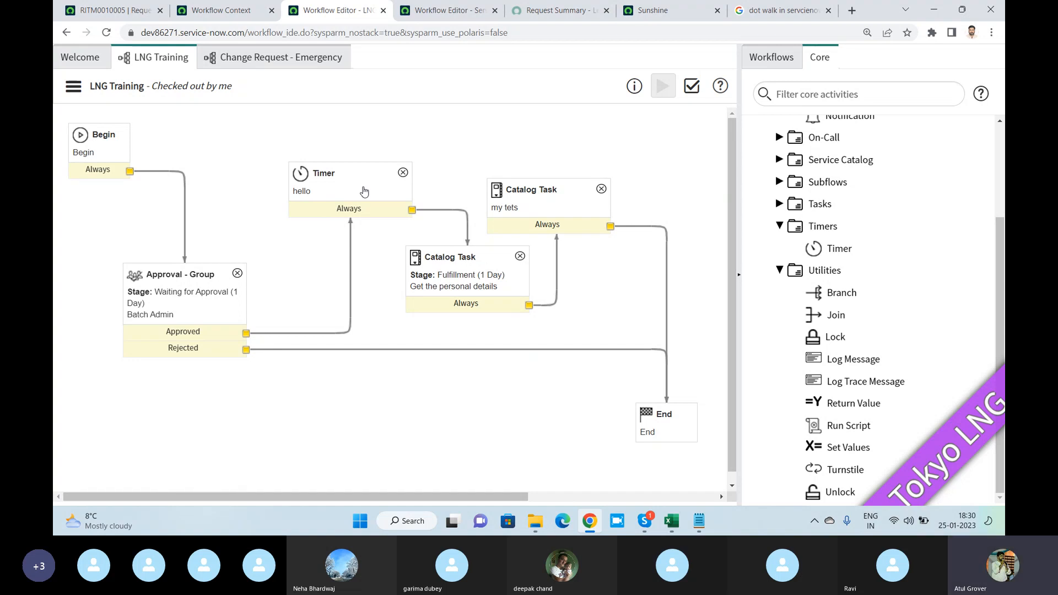
pyautogui.hotkey('alt', 'Tab')
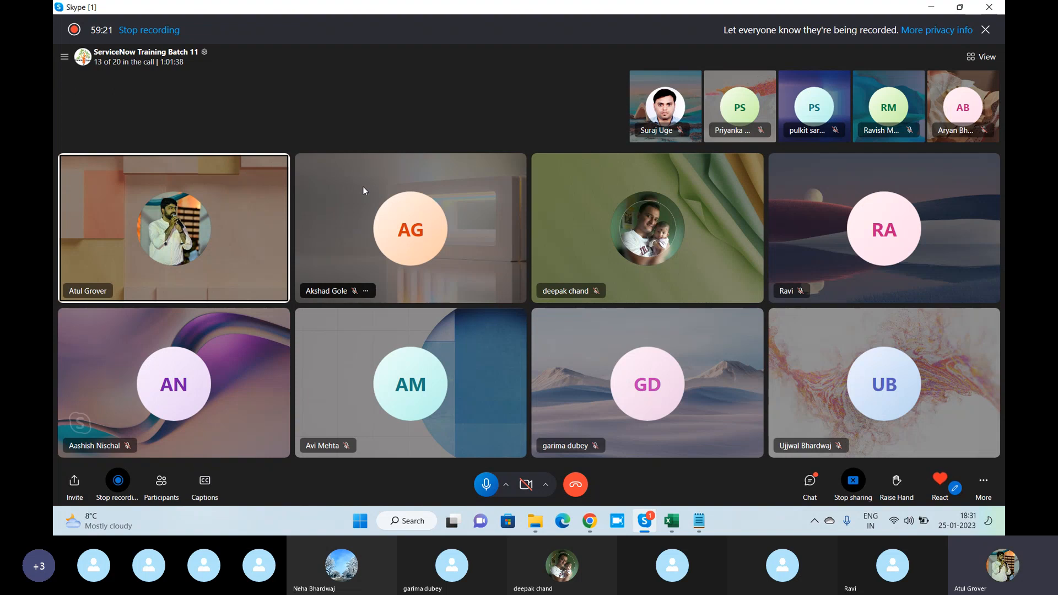
pyautogui.hotkey('alt', 'Tab')
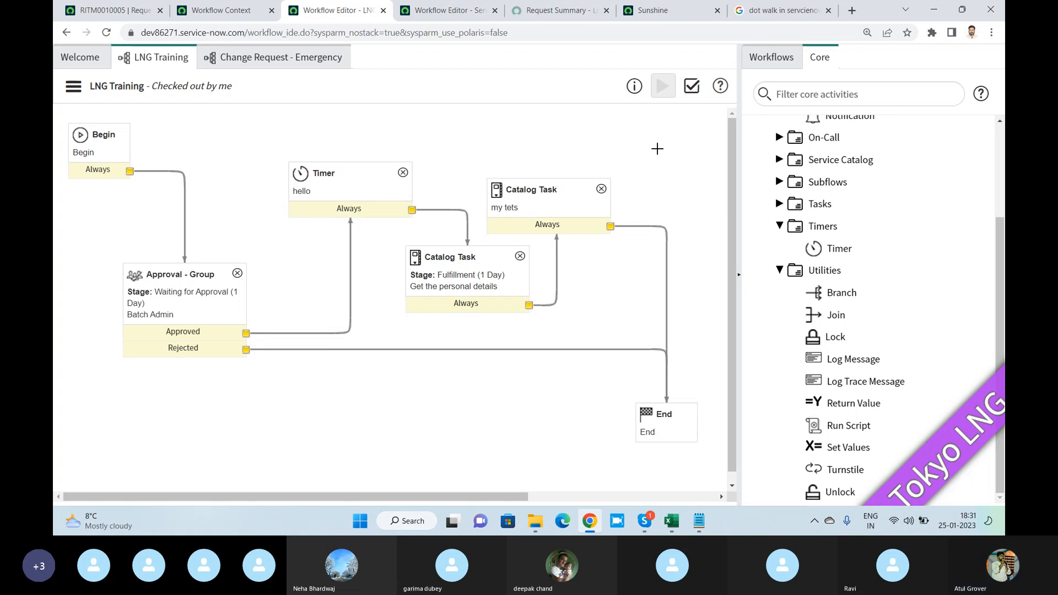
pyautogui.scroll(-1, 657, 149)
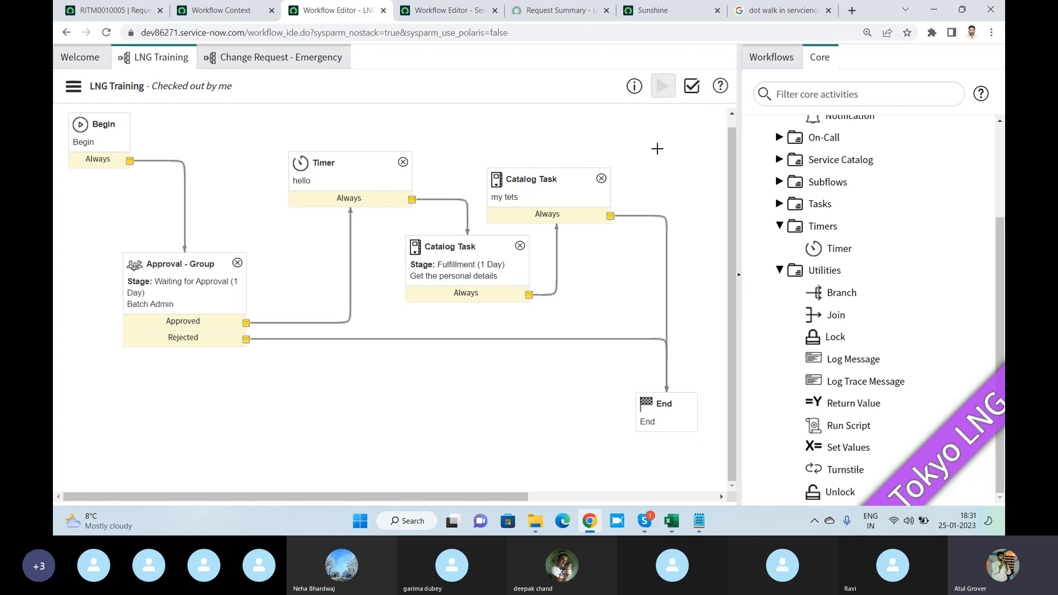
# - List the existing workflows, start adding Change Request - Normal to LNG Training as an activity, and discard it
pyautogui.click(774, 62)
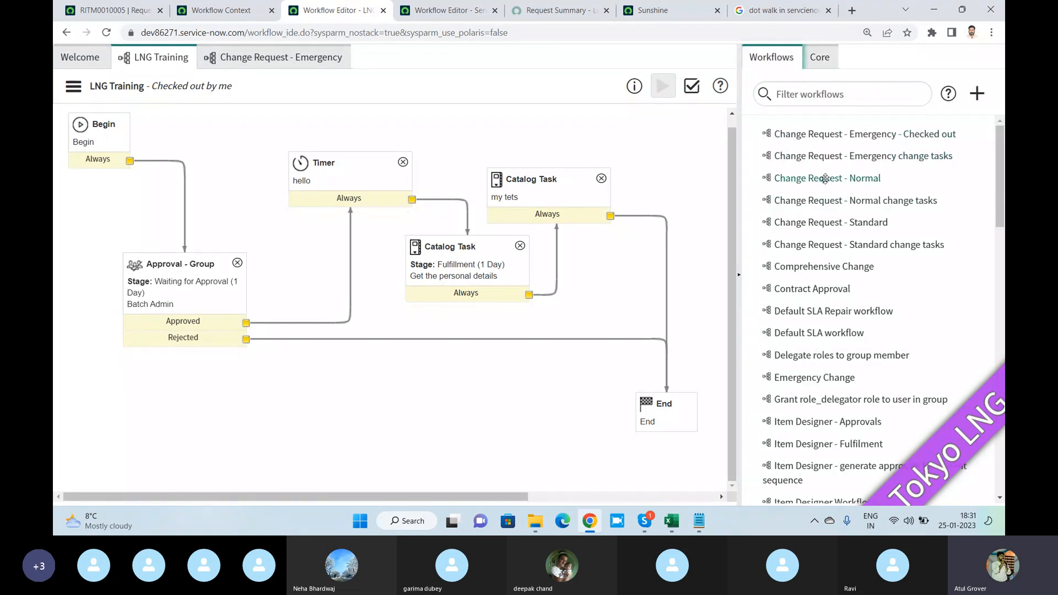
pyautogui.moveTo(826, 178); pyautogui.dragTo(696, 127)
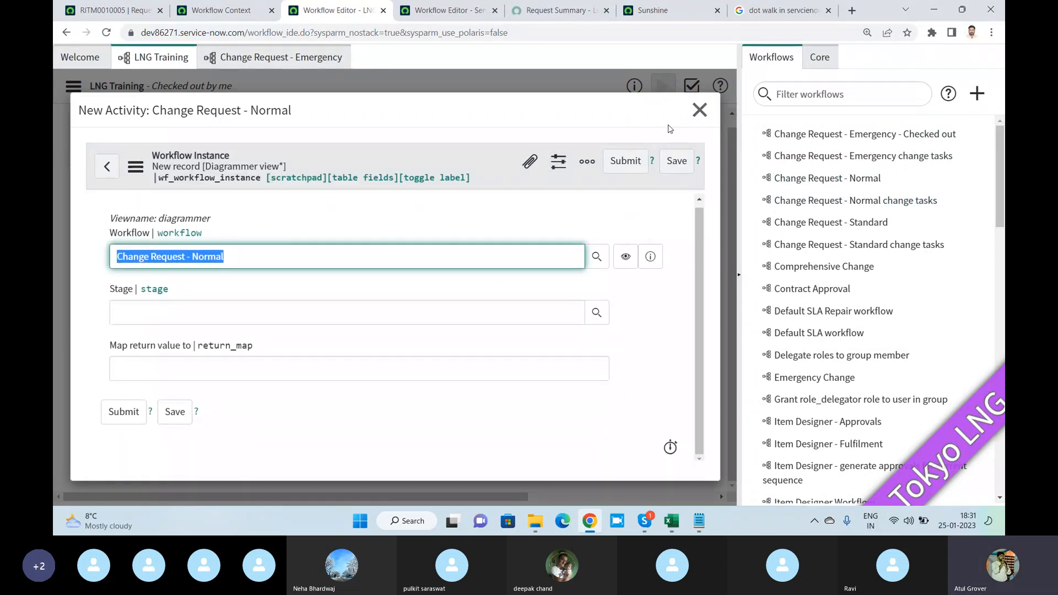
pyautogui.click(700, 110)
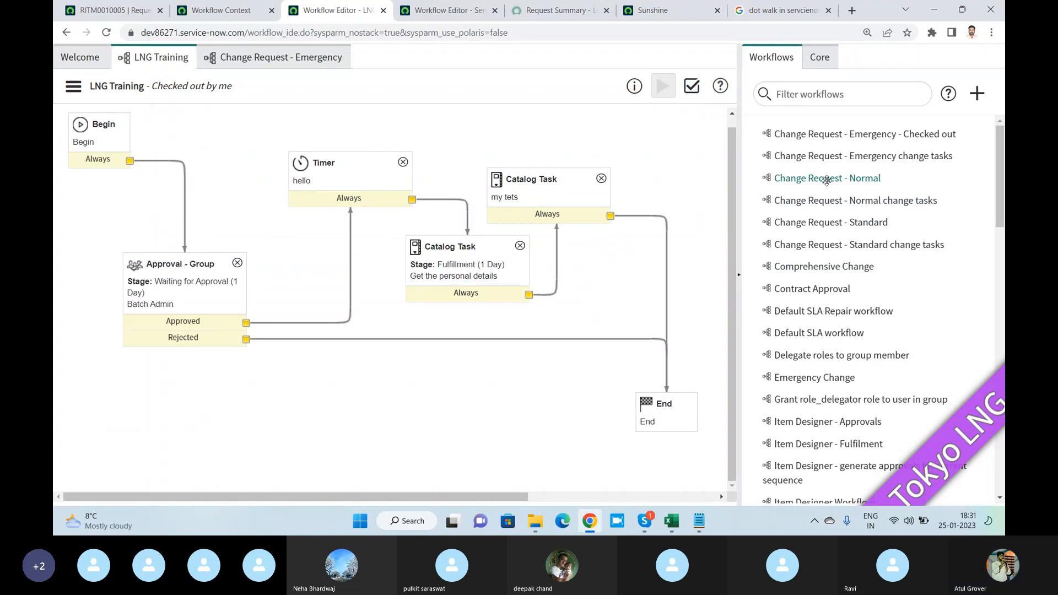
# - Open the Change Request - Normal workflow, widen the canvas, and examine the activities and transitions of the Change Request - Emergency workflow
pyautogui.click(827, 179)
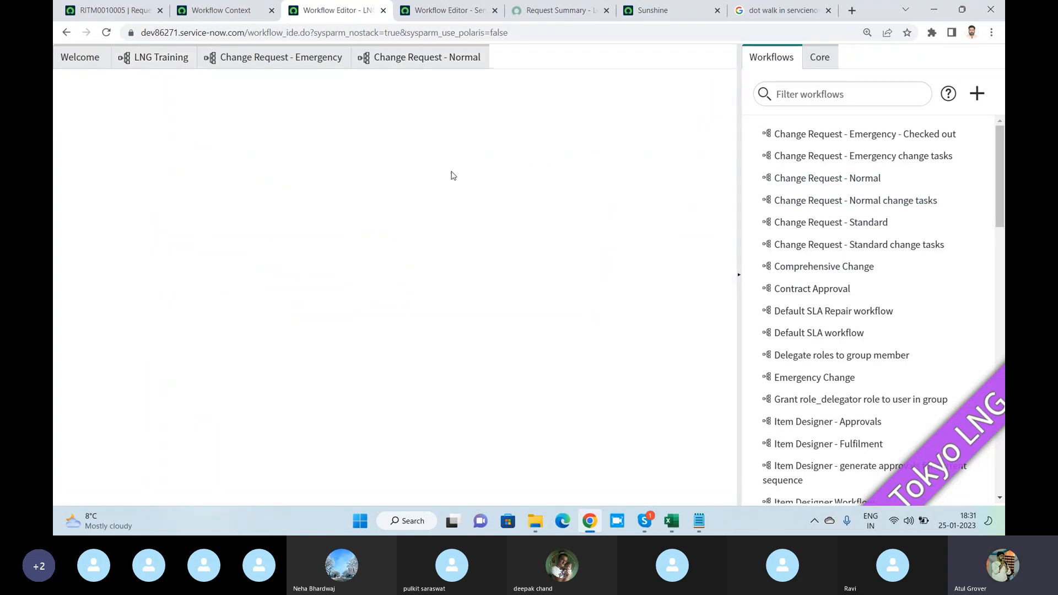
pyautogui.click(738, 274)
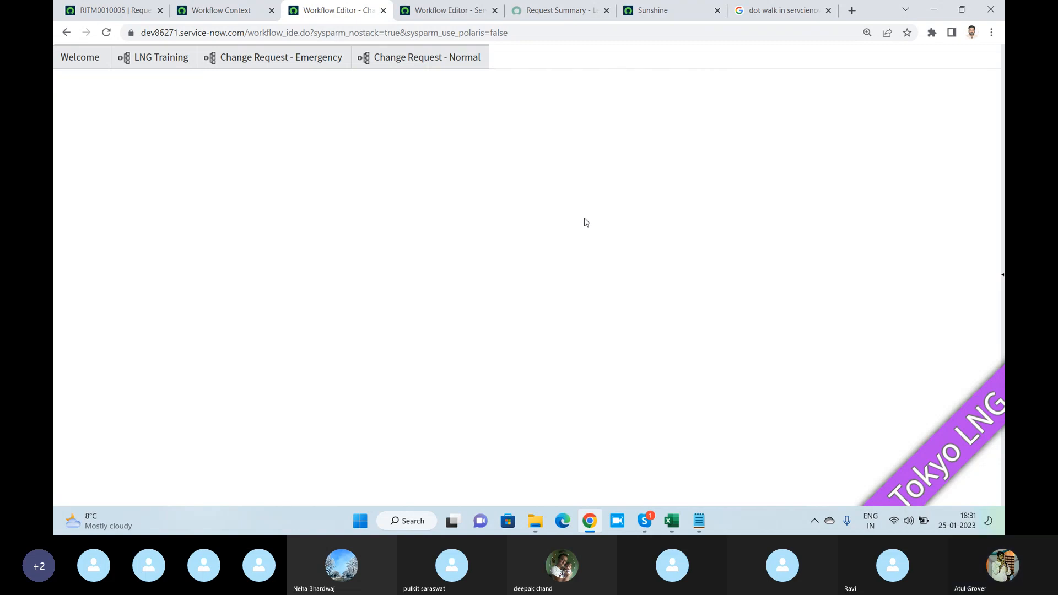
pyautogui.click(335, 57)
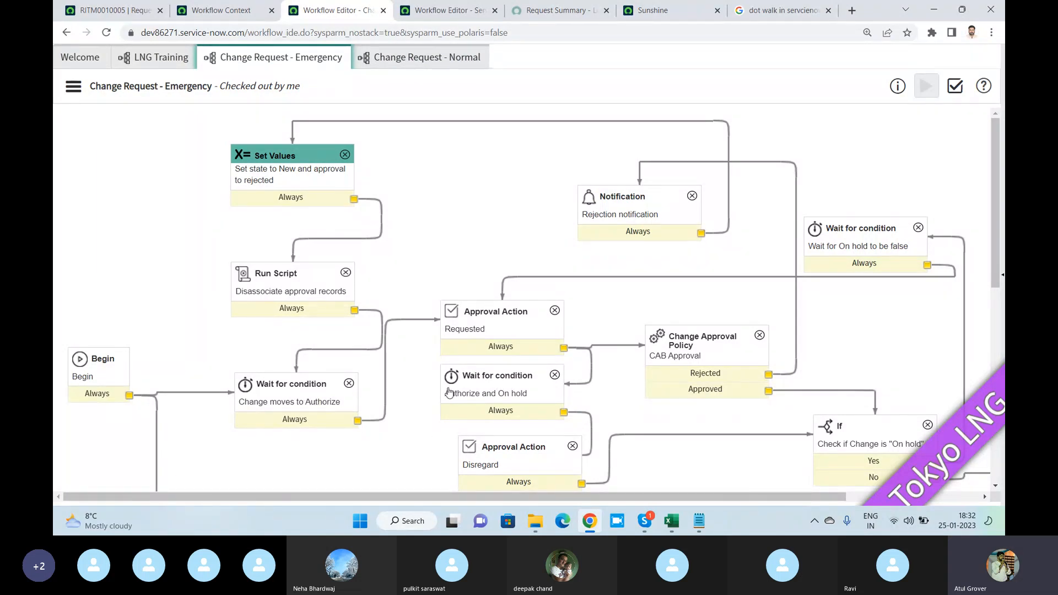
pyautogui.scroll(-3, 508, 307)
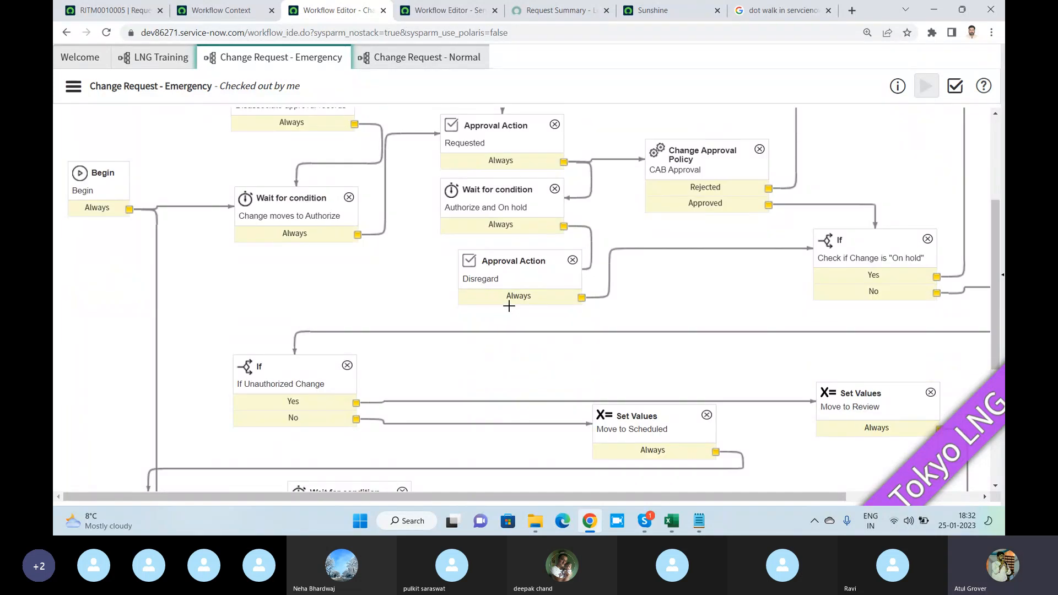
pyautogui.scroll(-3, 508, 307)
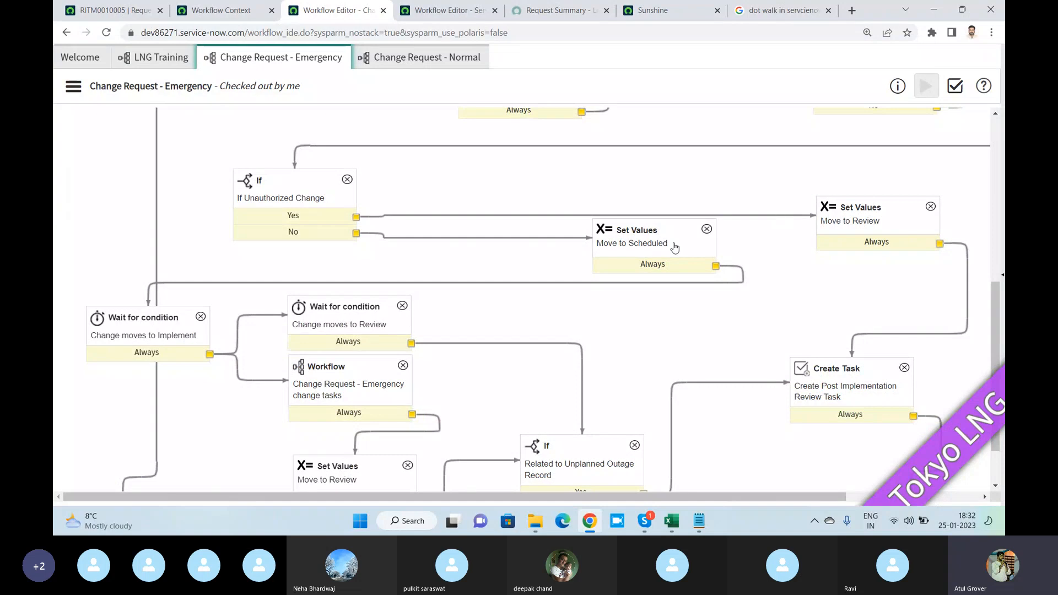
pyautogui.scroll(-1, 658, 260)
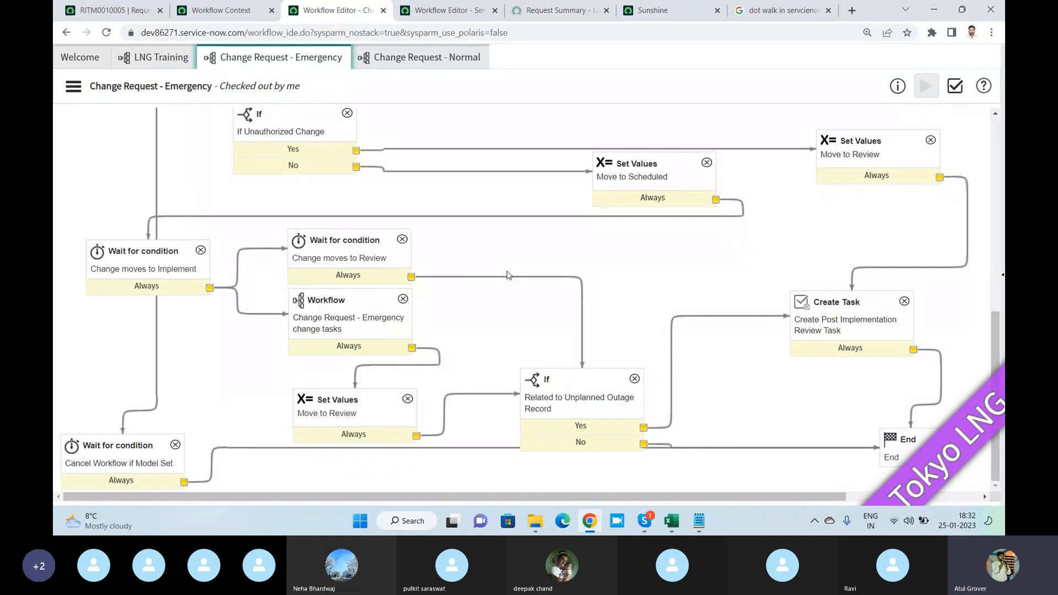
pyautogui.scroll(2, 508, 275)
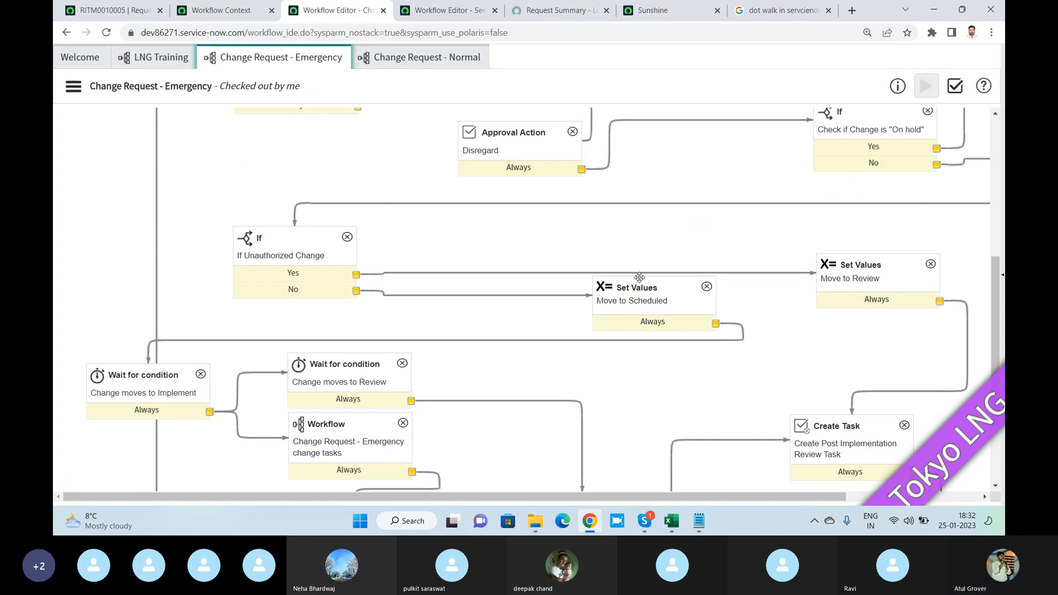
pyautogui.scroll(-2, 641, 284)
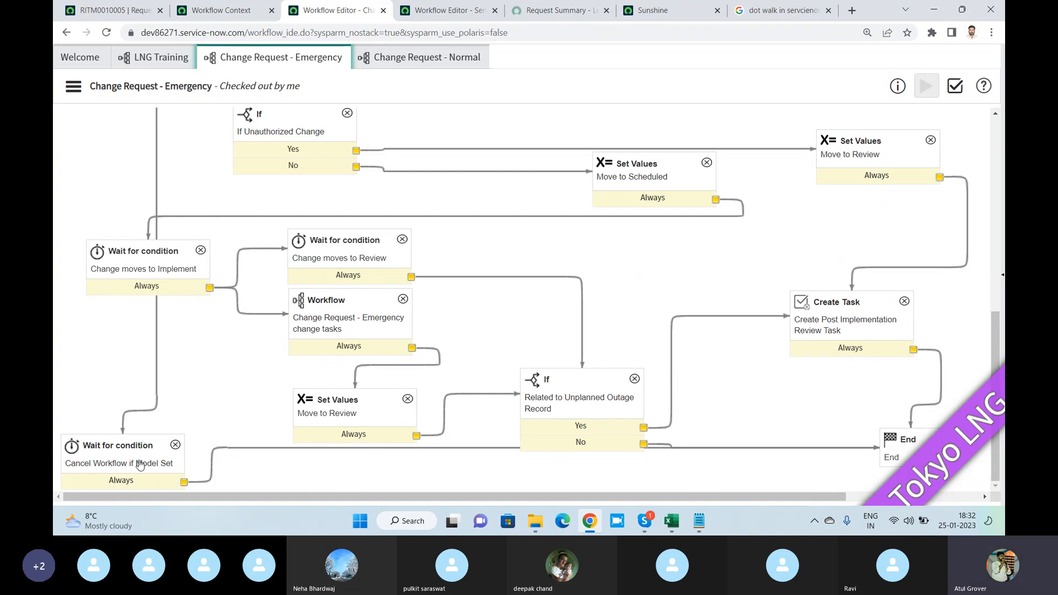
# - Open the activity properties of the "Change moves to Implement" wait condition in the Change Request - Emergency workflow
pyautogui.click(75, 88)
pyautogui.click(73, 86)
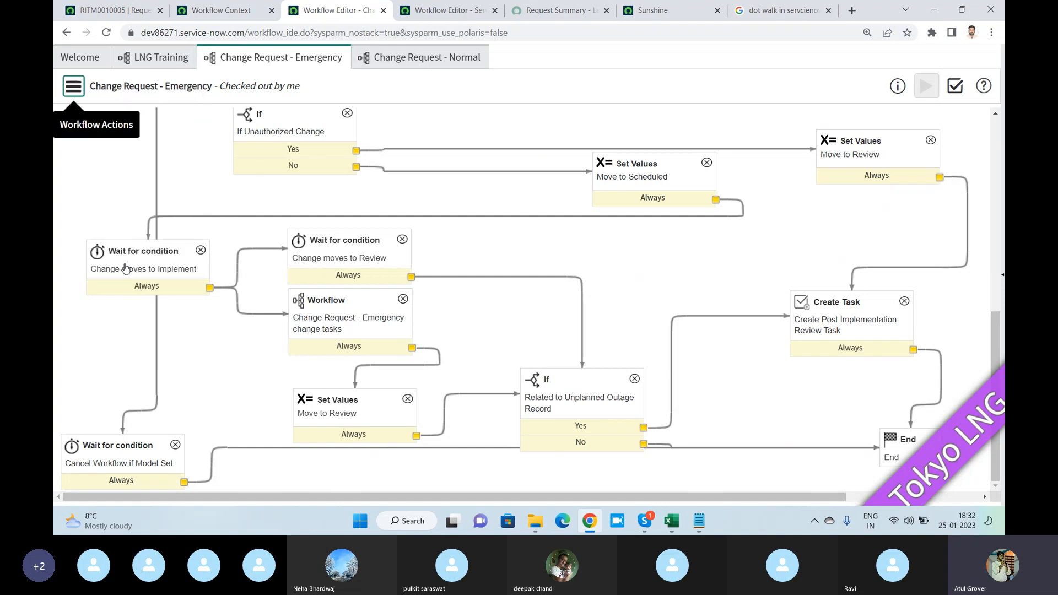
pyautogui.click(123, 260)
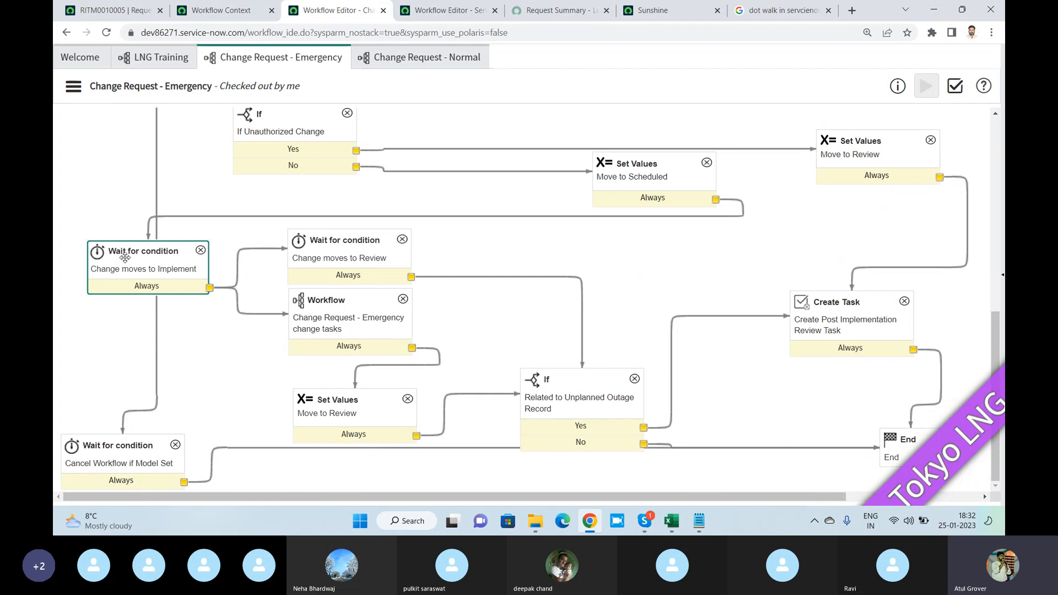
pyautogui.doubleClick(125, 258)
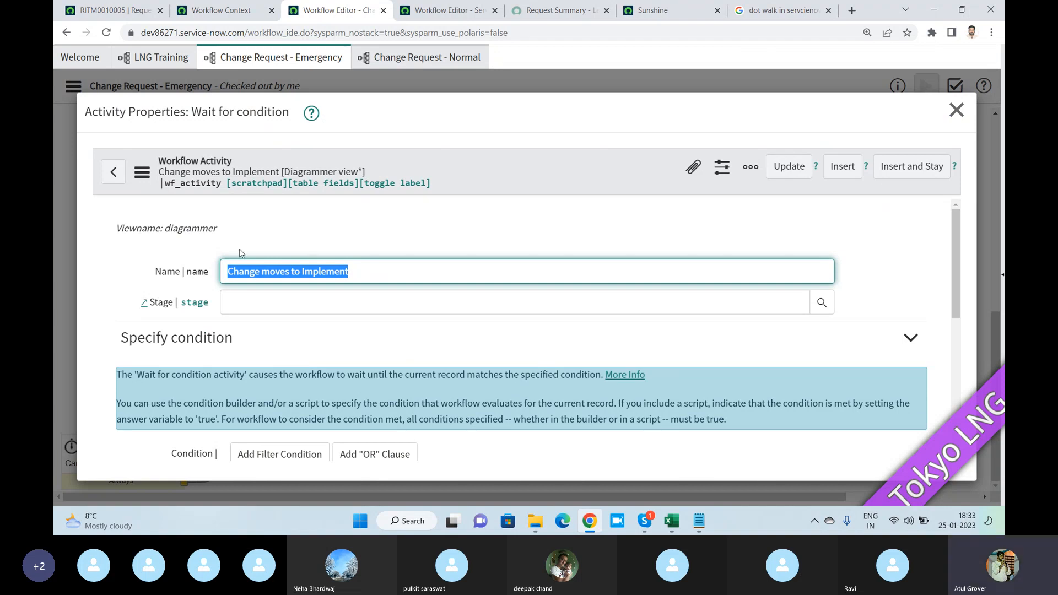
# - Examine the condition builder and condition script of the "Change moves to Implement" wait activity, and close its properties without changes
pyautogui.scroll(-3, 241, 253)
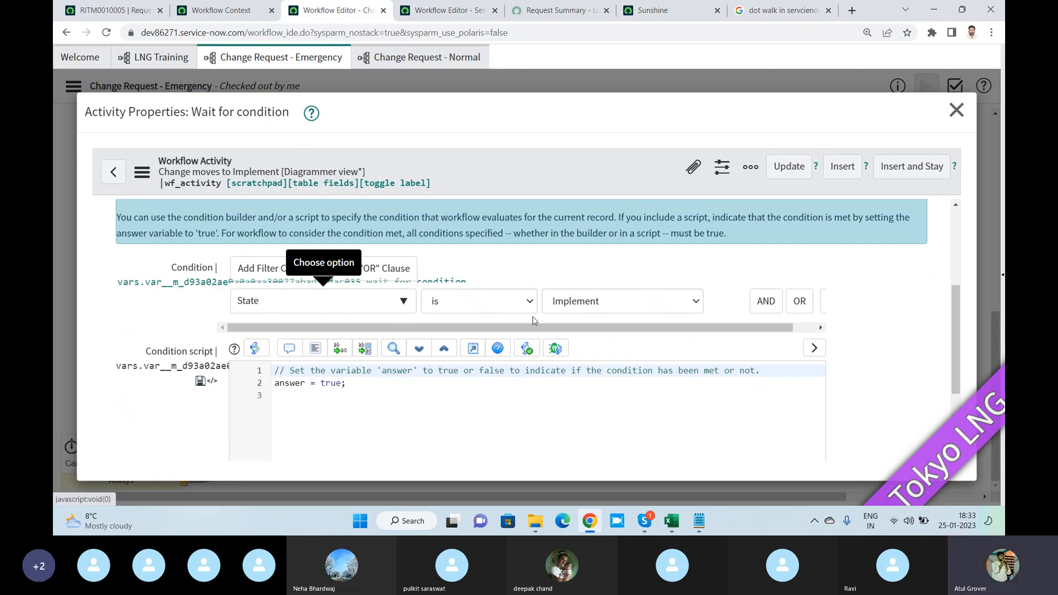
pyautogui.scroll(-2, 382, 353)
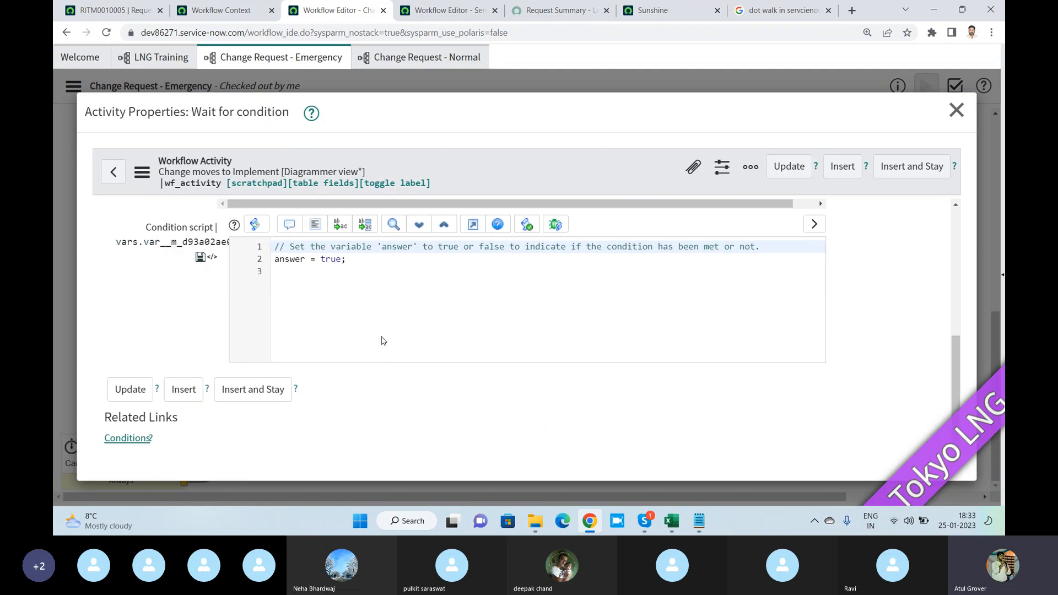
pyautogui.click(366, 289)
pyautogui.hotkey('ctrl', 'a')
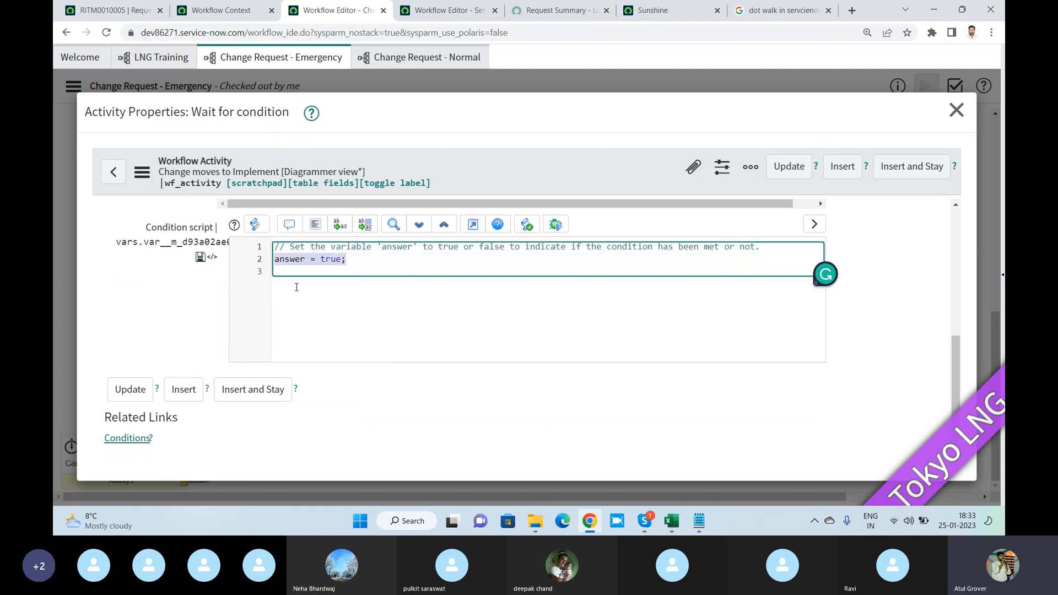
pyautogui.scroll(2, 325, 320)
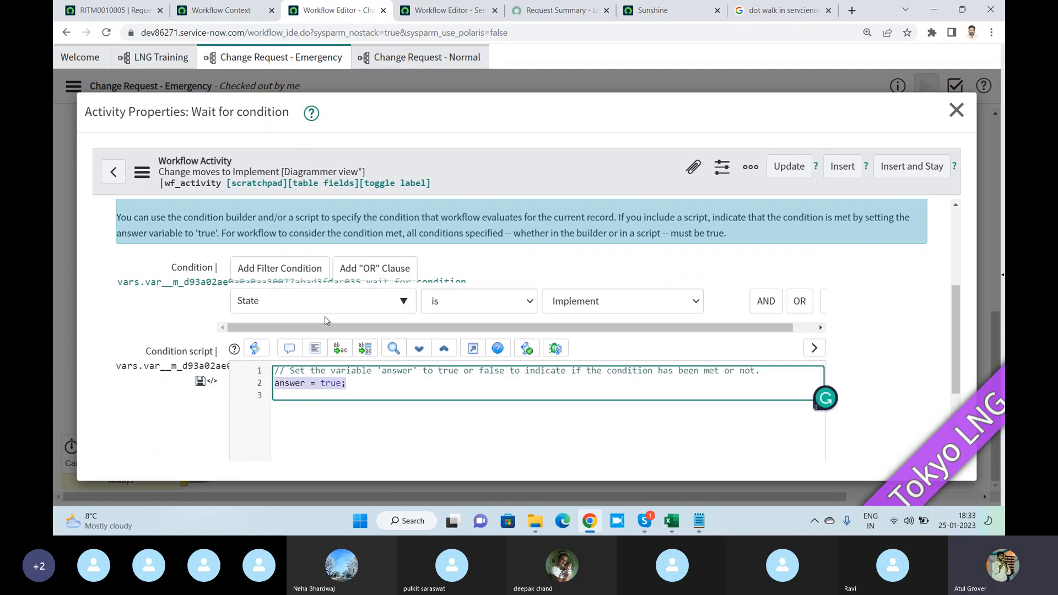
pyautogui.scroll(1, 325, 321)
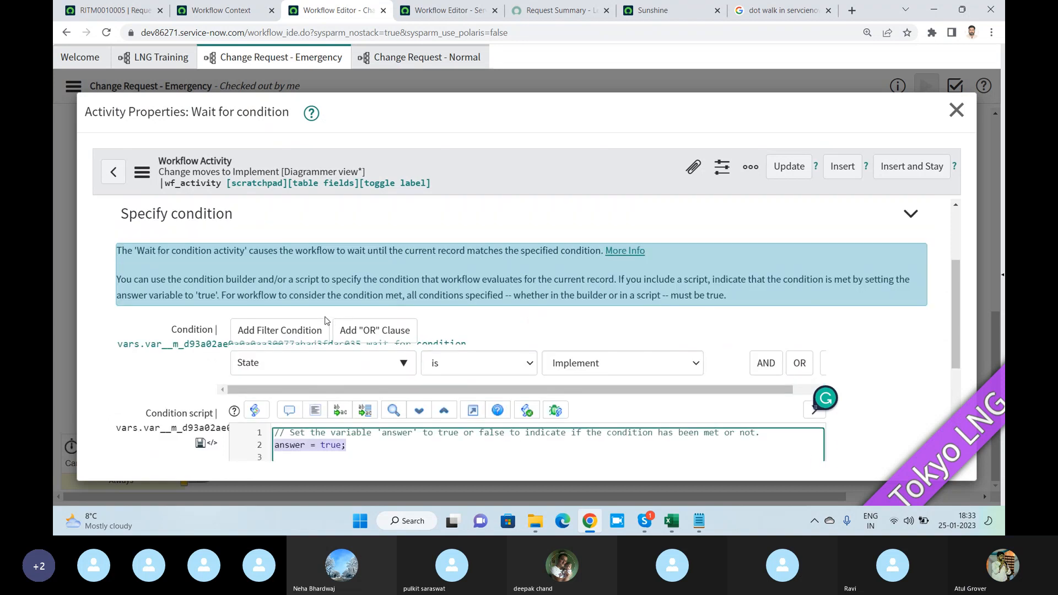
pyautogui.scroll(1, 325, 321)
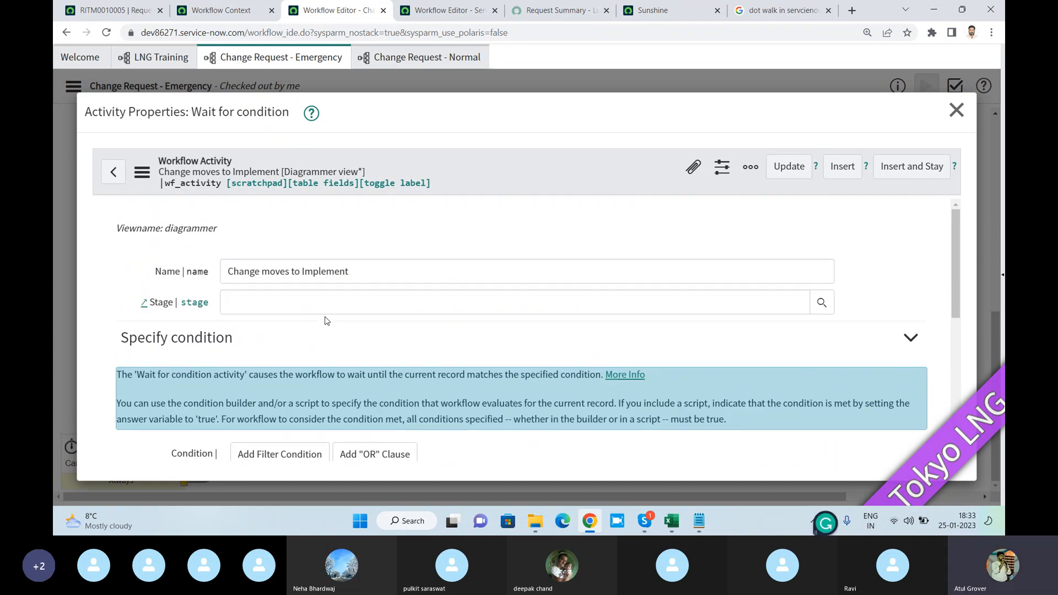
pyautogui.click(957, 110)
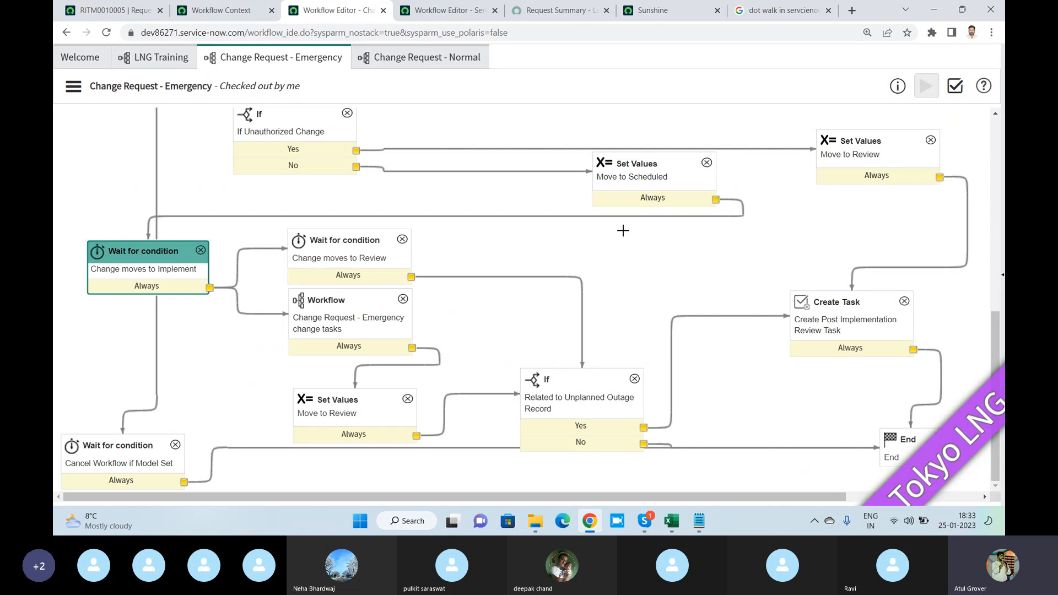
# - Return to LNG Training, filter the workflows by "know", open Knowledge - Approval Retire, and check it out
pyautogui.click(82, 62)
pyautogui.click(157, 57)
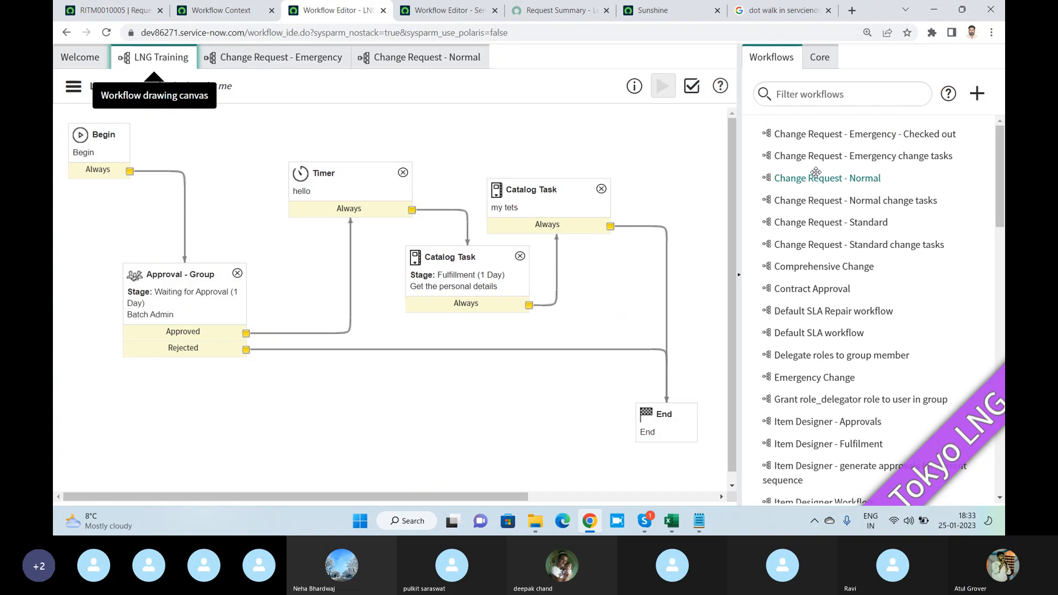
pyautogui.click(806, 96)
pyautogui.write('kno')
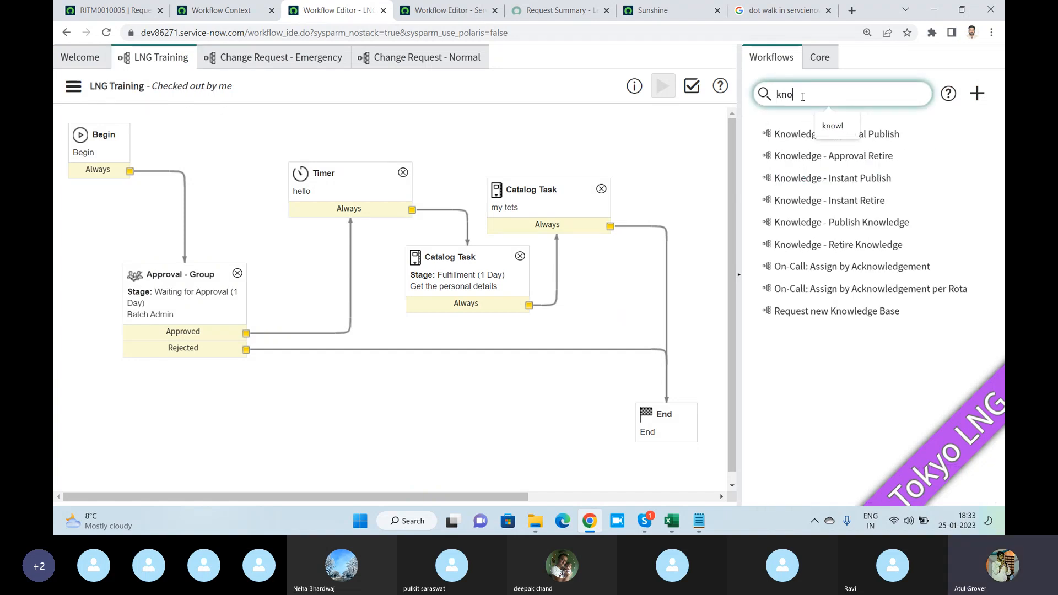
pyautogui.write('el')
pyautogui.press('BackSpace')
pyautogui.press('BackSpace')
pyautogui.write('w')
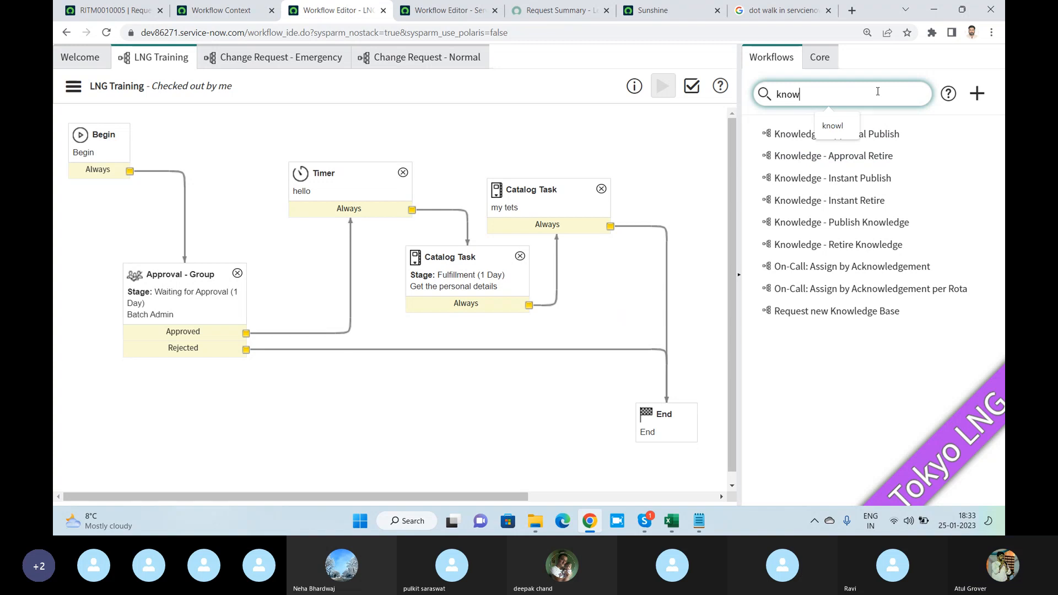
pyautogui.click(815, 156)
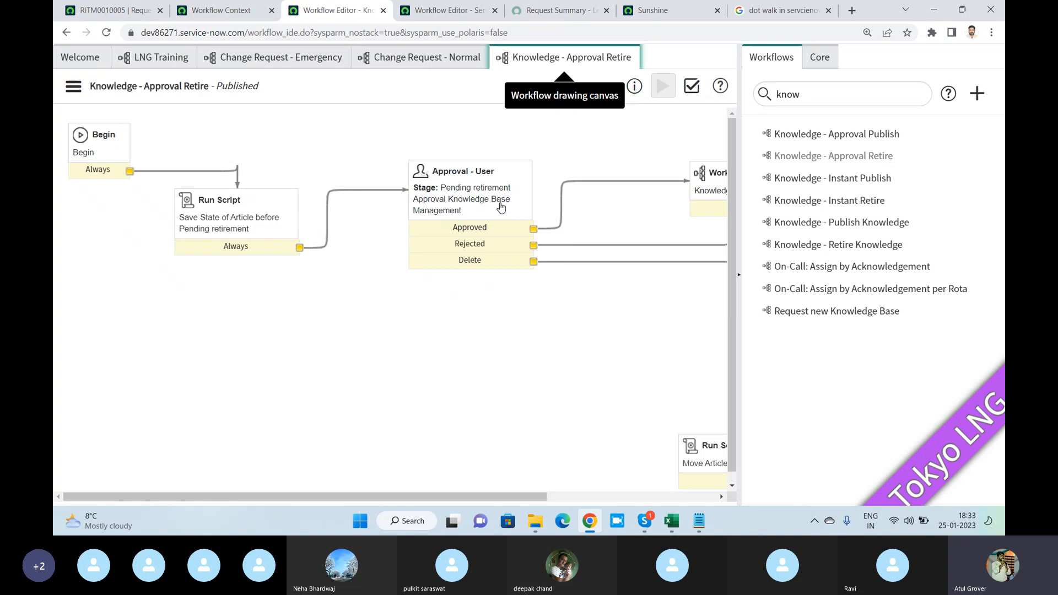
pyautogui.click(73, 86)
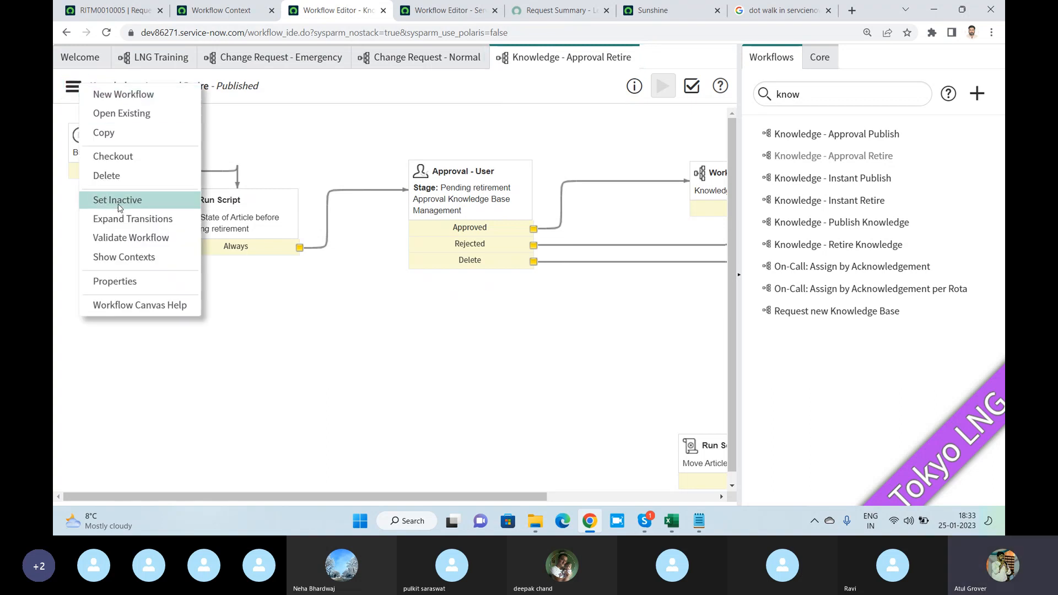
pyautogui.click(118, 157)
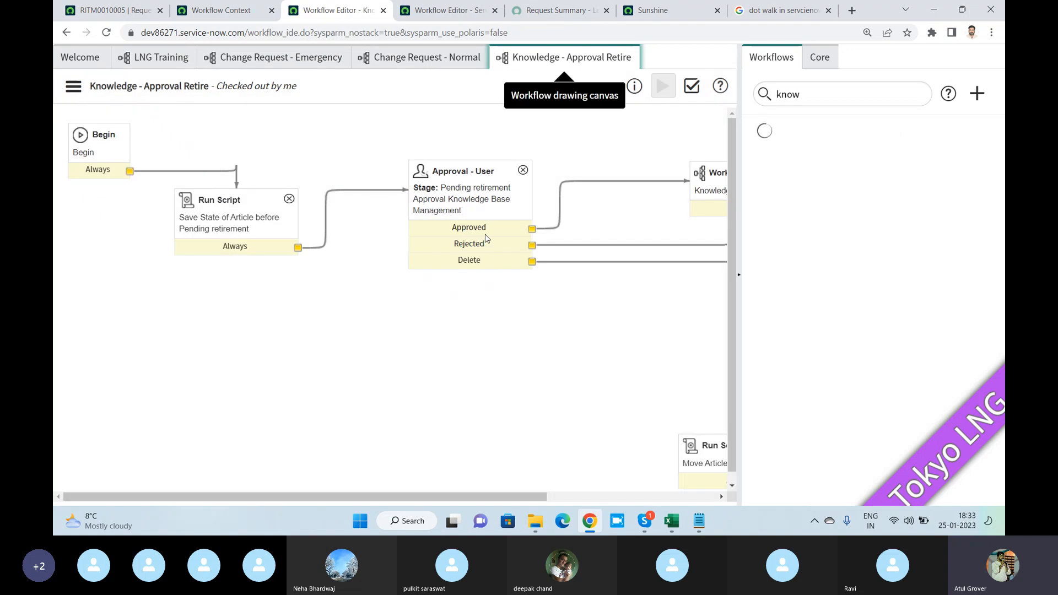
# - Open the properties of the Approval Knowledge Base Management user approval, examine its additional approvers script, and close them
pyautogui.doubleClick(495, 201)
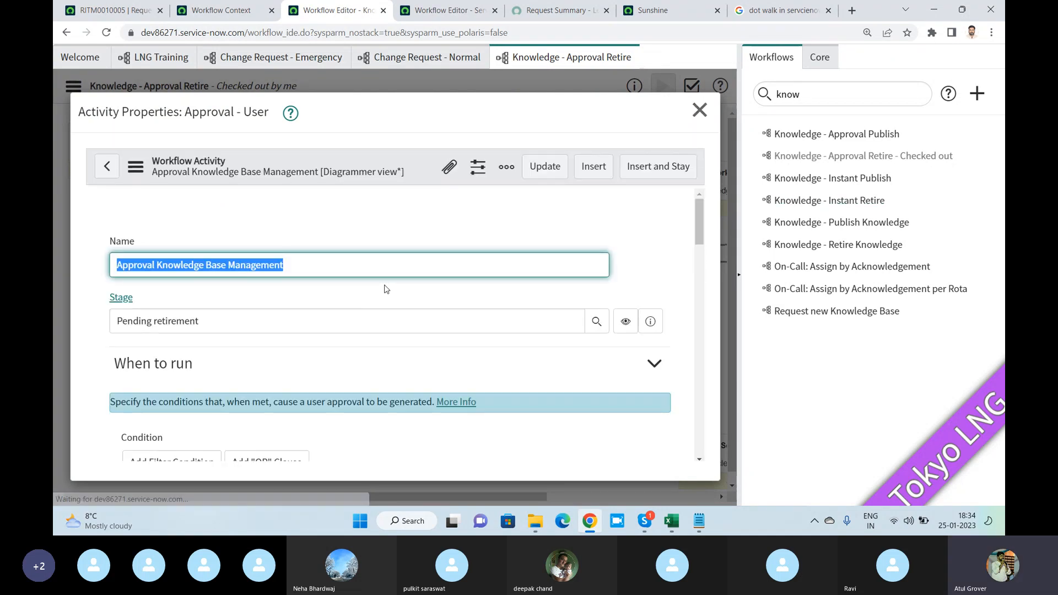
pyautogui.scroll(-5, 384, 289)
pyautogui.scroll(-4, 383, 288)
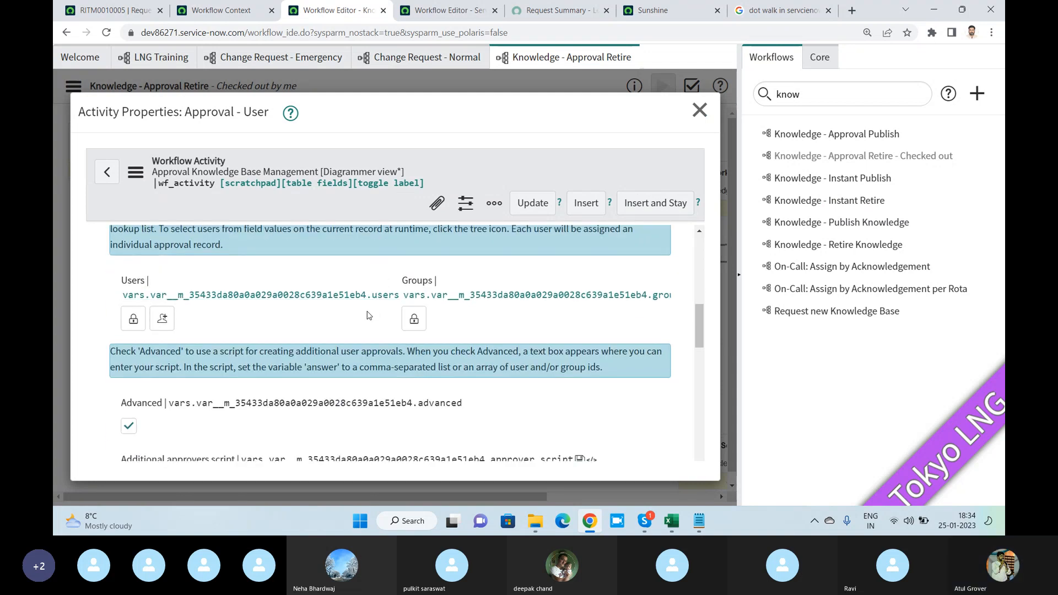
pyautogui.scroll(-3, 369, 312)
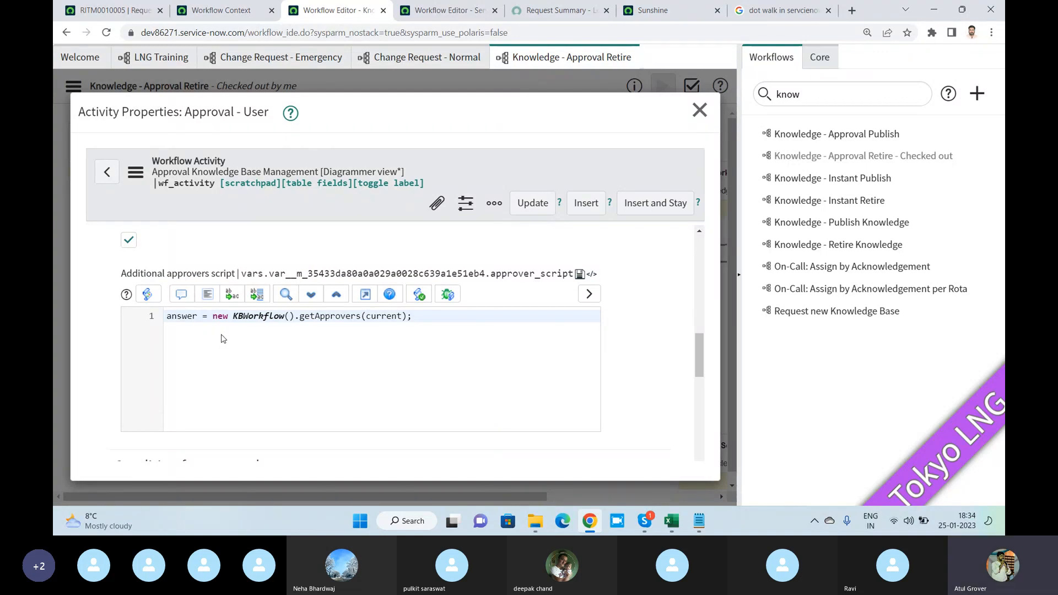
pyautogui.moveTo(213, 316); pyautogui.dragTo(298, 324)
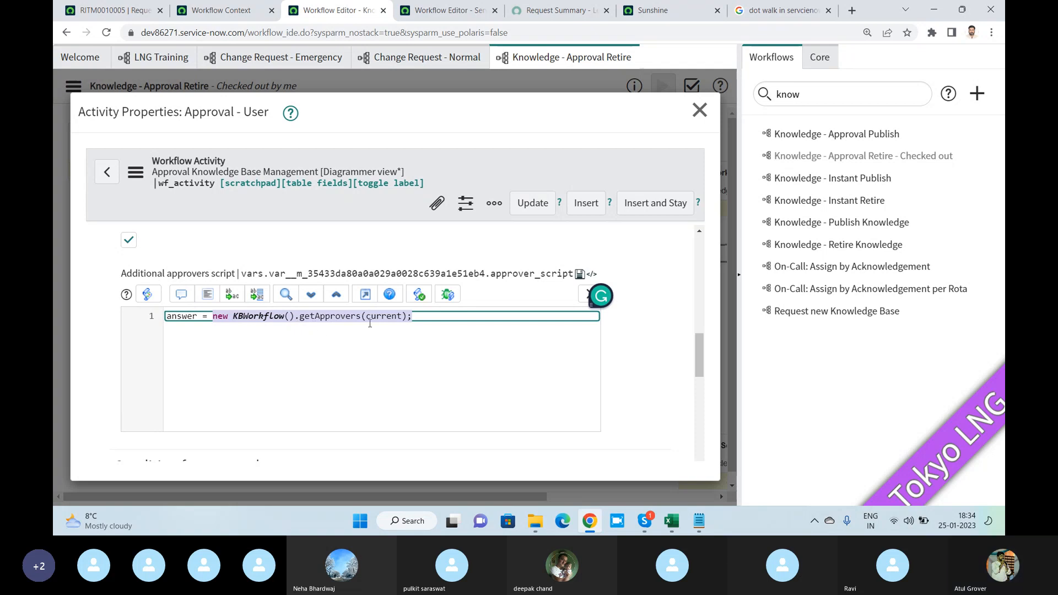
pyautogui.scroll(1, 410, 352)
pyautogui.scroll(3, 410, 352)
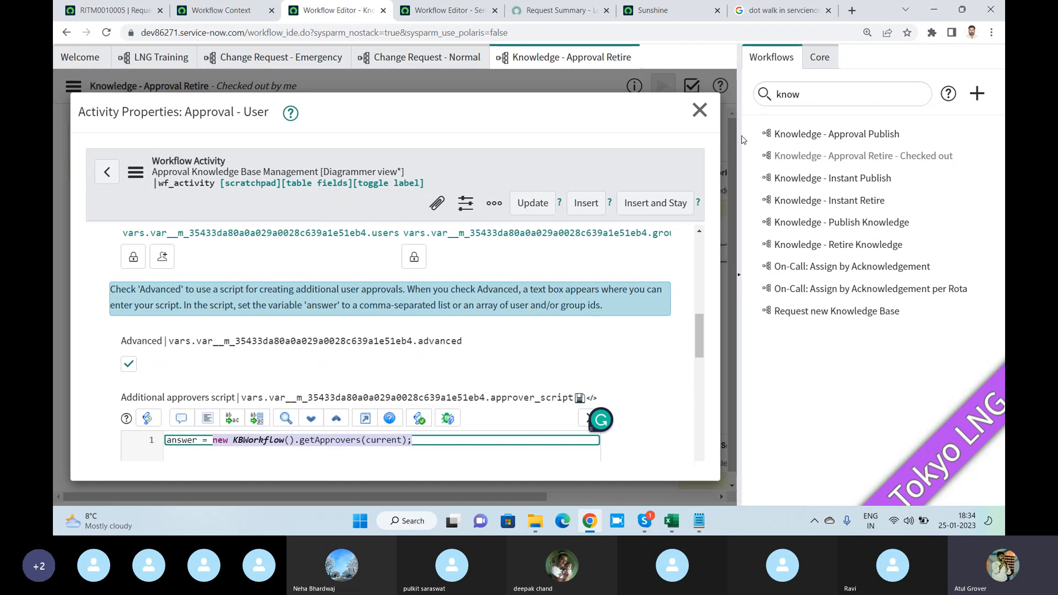
pyautogui.click(700, 110)
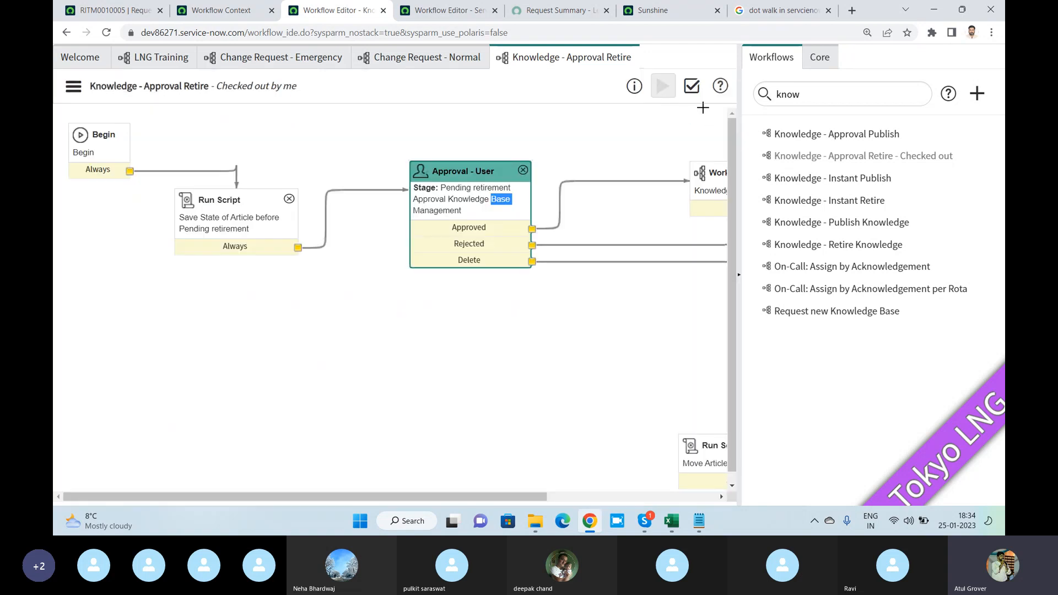
pyautogui.hotkey('alt', 'Tab')
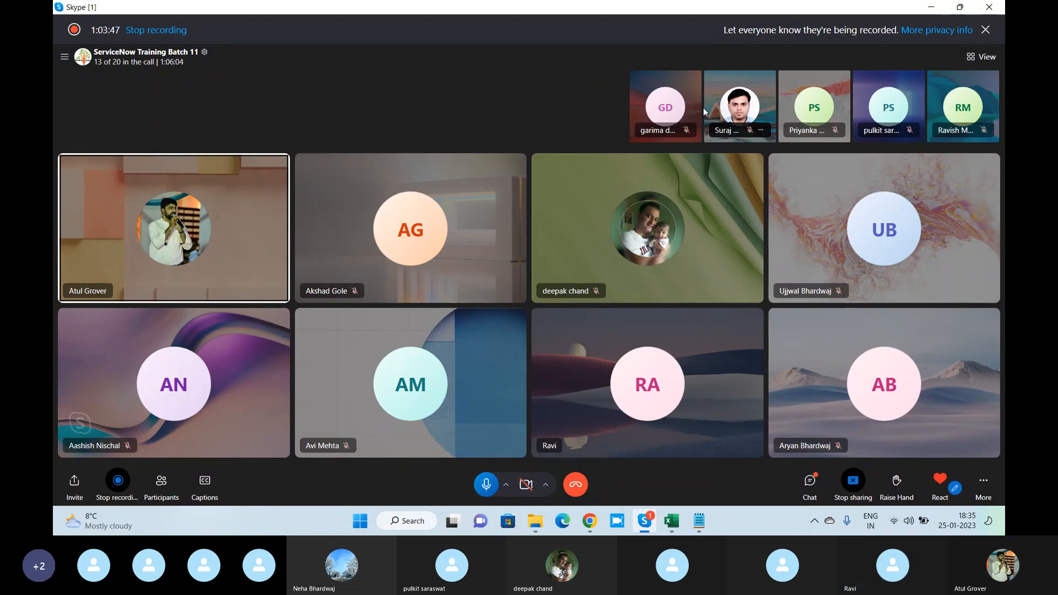
pyautogui.hotkey('alt', 'Tab')
# - Show the core activities, expand the Subflows, Service Catalog and On-Call groups to examine their activities, and switch to the Skype call
pyautogui.click(821, 57)
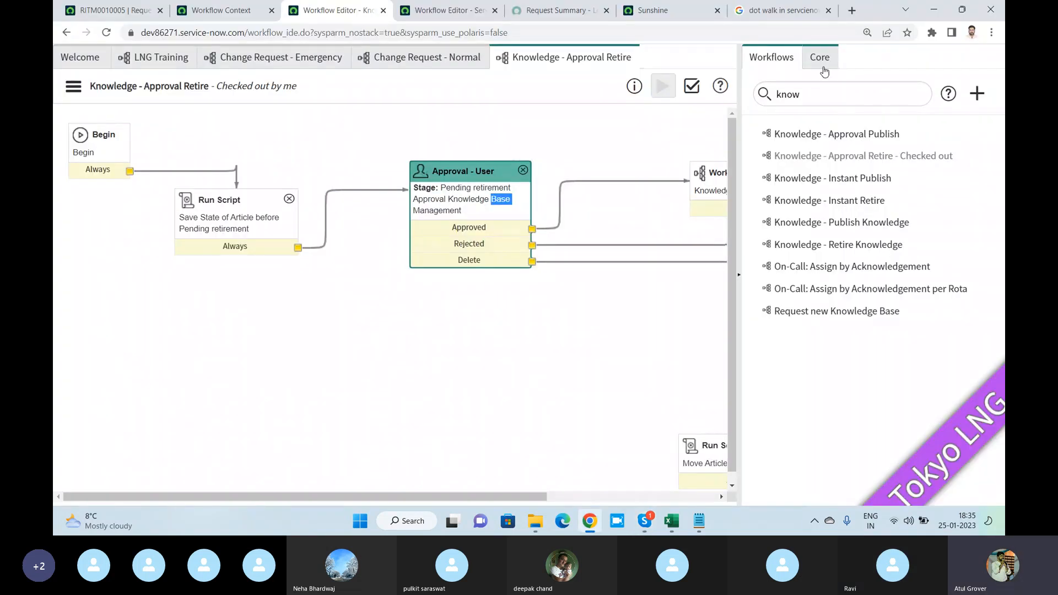
pyautogui.moveTo(819, 319)
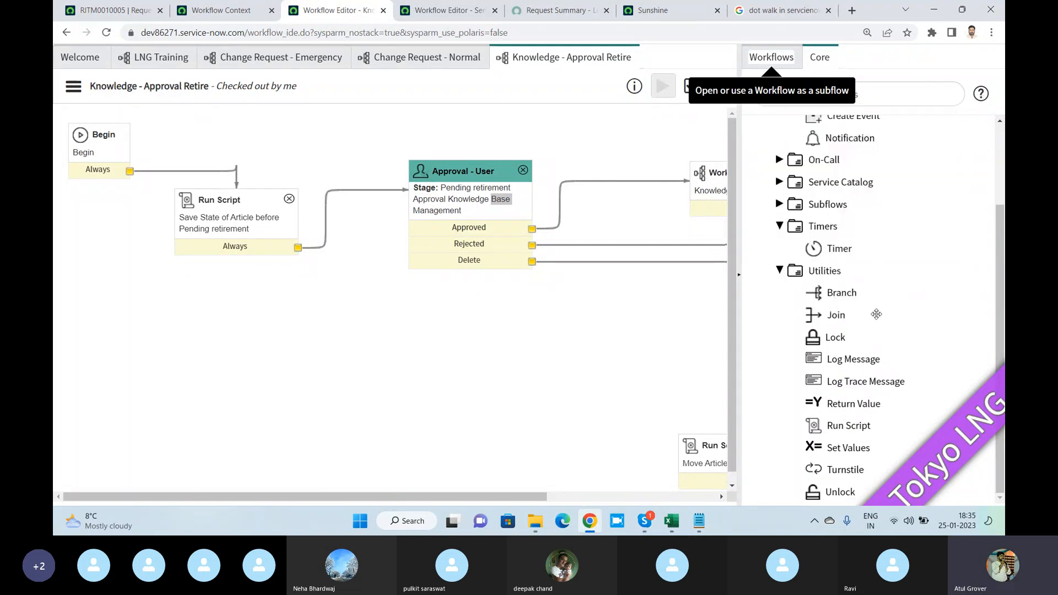
pyautogui.click(779, 204)
pyautogui.click(780, 182)
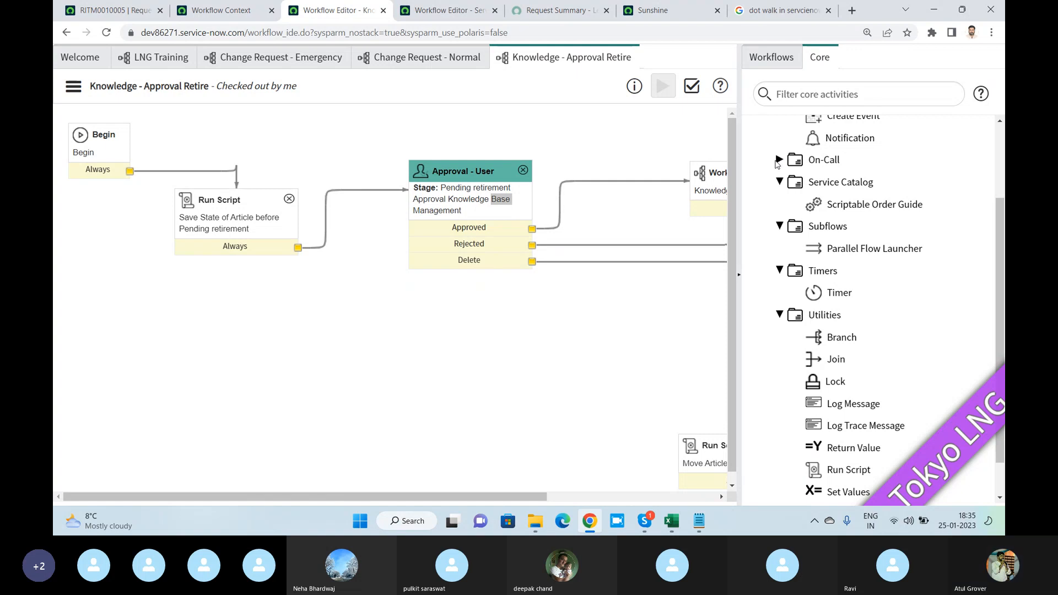
pyautogui.click(779, 161)
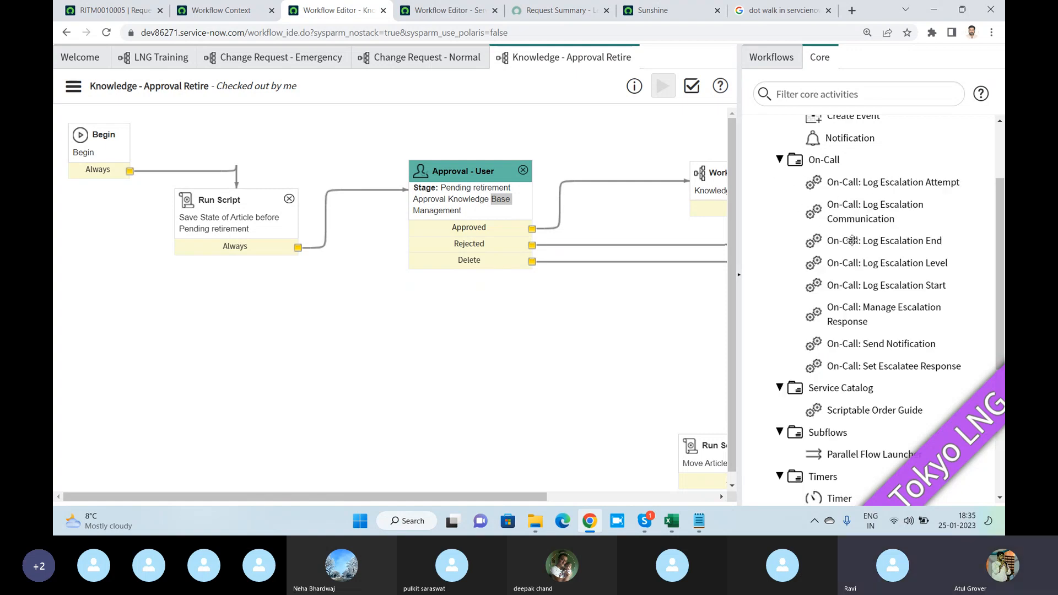
pyautogui.scroll(-3, 857, 245)
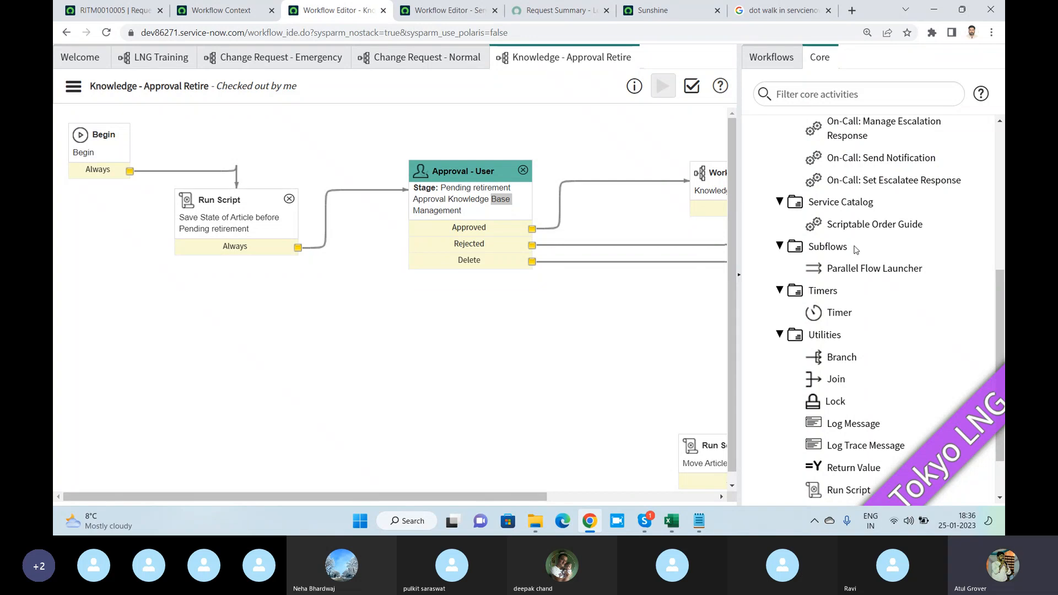
pyautogui.hotkey('alt', 'Tab')
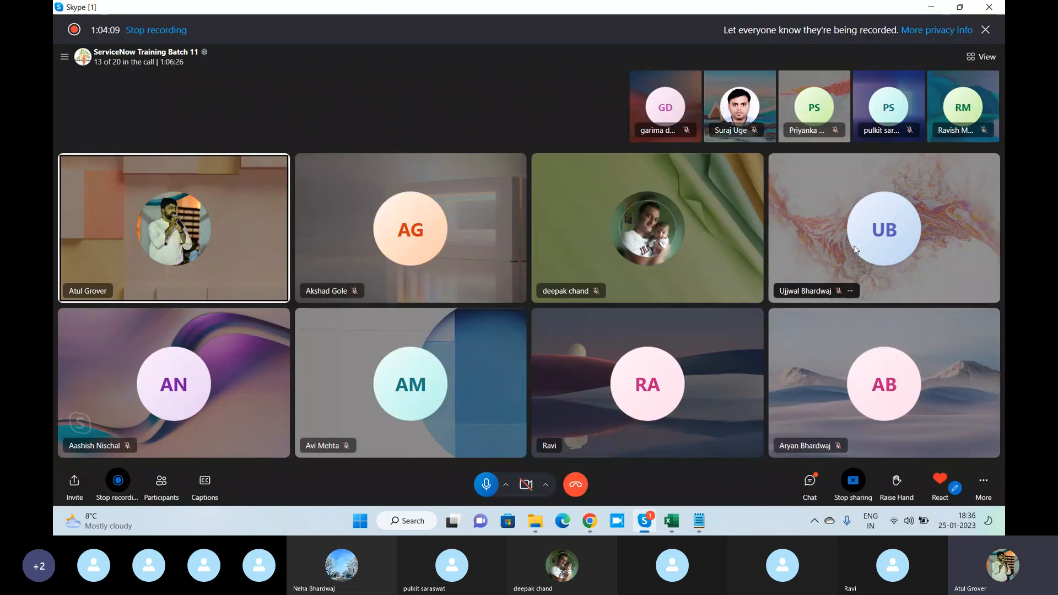